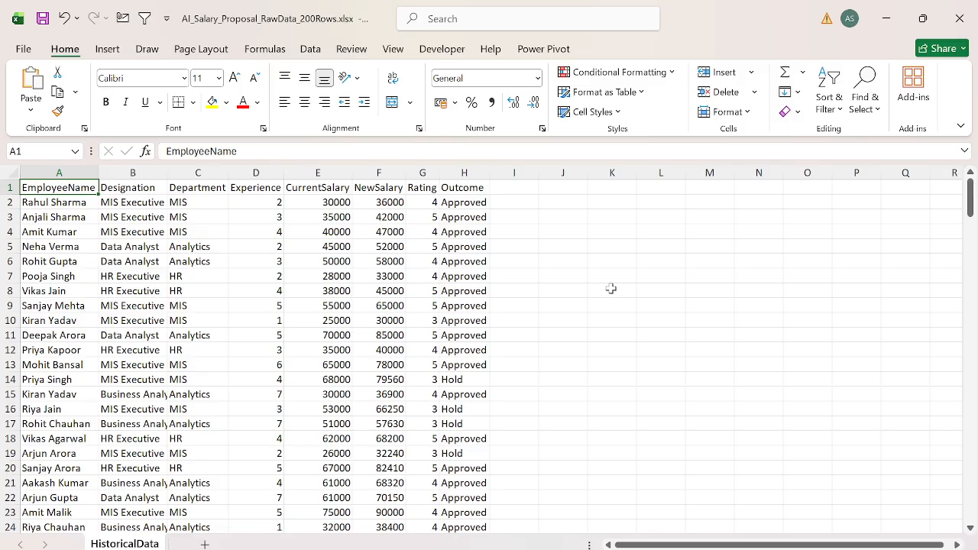
Step: Review the employee salary data column by column, from EmployeeName across to NewSalary and Rating
{"action": "key", "text": "ctrl+Right"}
{"action": "key", "text": "Right"}
{"action": "key", "text": "Right"}
{"action": "key", "text": "ctrl+Left"}
{"action": "key", "text": "ctrl+Left"}
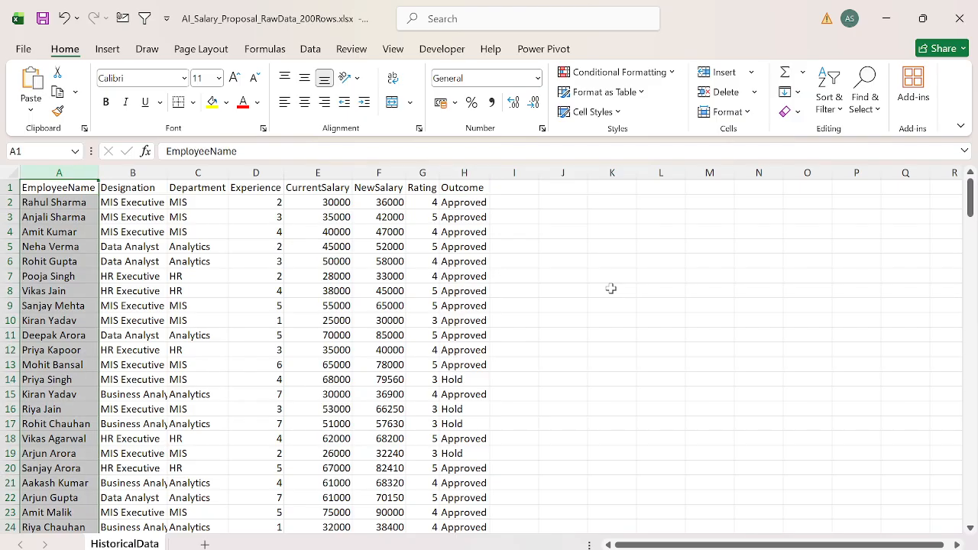
{"action": "key", "text": "Right"}
{"action": "key", "text": "Right"}
{"action": "key", "text": "ctrl+shift+Down"}
{"action": "key", "text": "Right"}
{"action": "key", "text": "ctrl+shift+Down"}
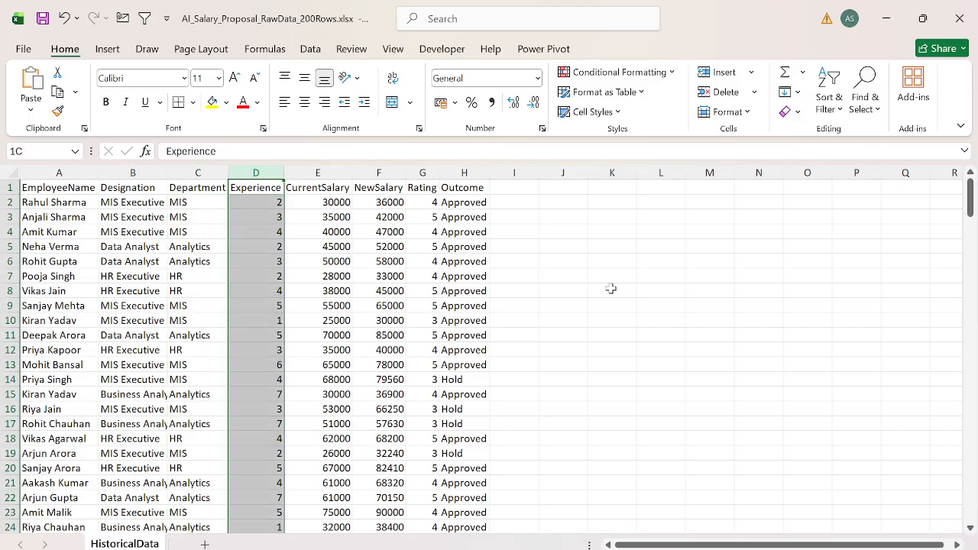
{"action": "key", "text": "Right"}
{"action": "key", "text": "ctrl+shift+Down"}
{"action": "key", "text": "Right"}
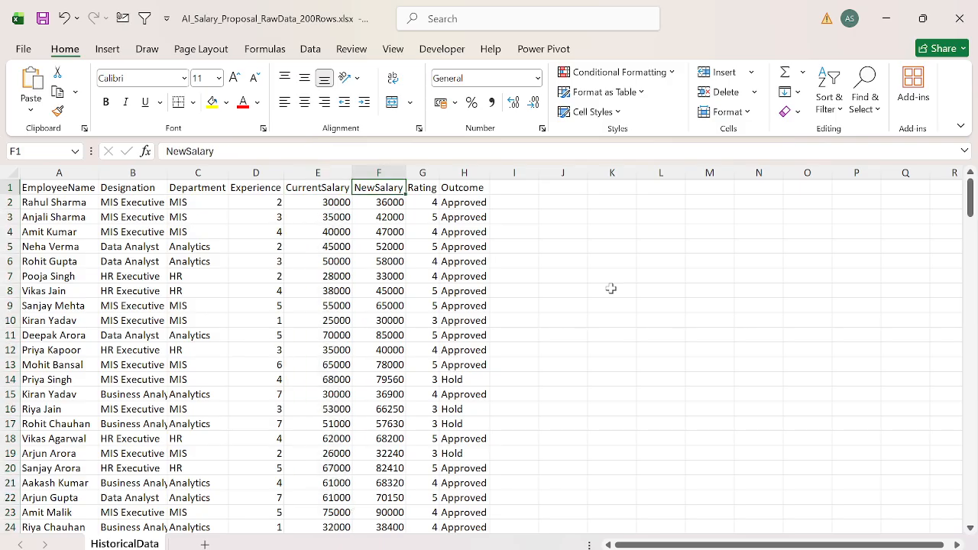
{"action": "key", "text": "Down"}
{"action": "key", "text": "ctrl+shift+Down"}
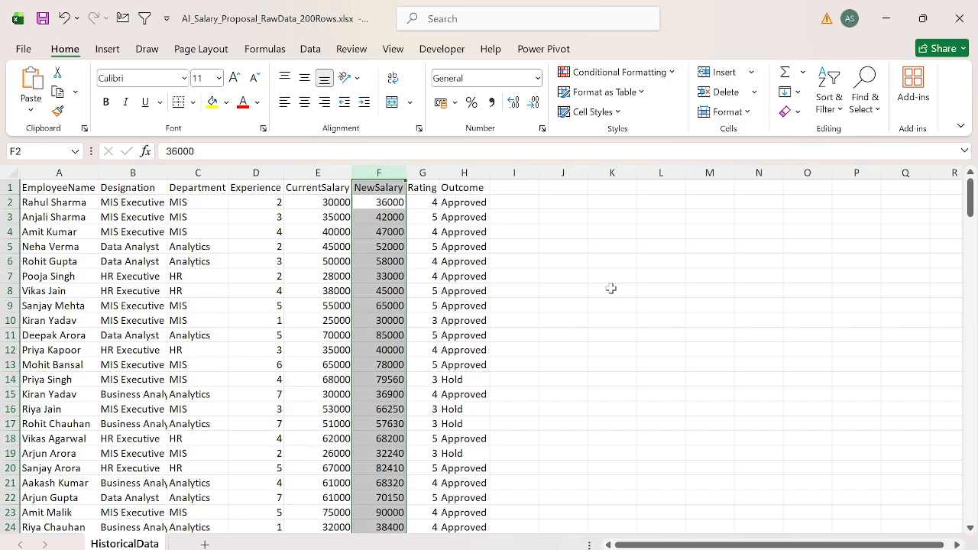
{"action": "key", "text": "Up"}
{"action": "key", "text": "Right"}
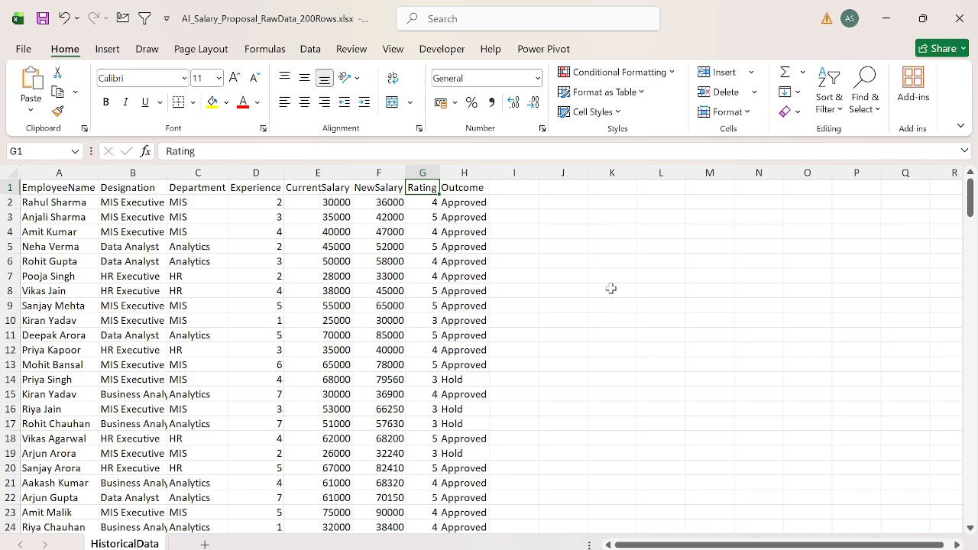
Step: Delete the Rating and Outcome columns from the data
{"action": "key", "text": "ctrl+shift+Down"}
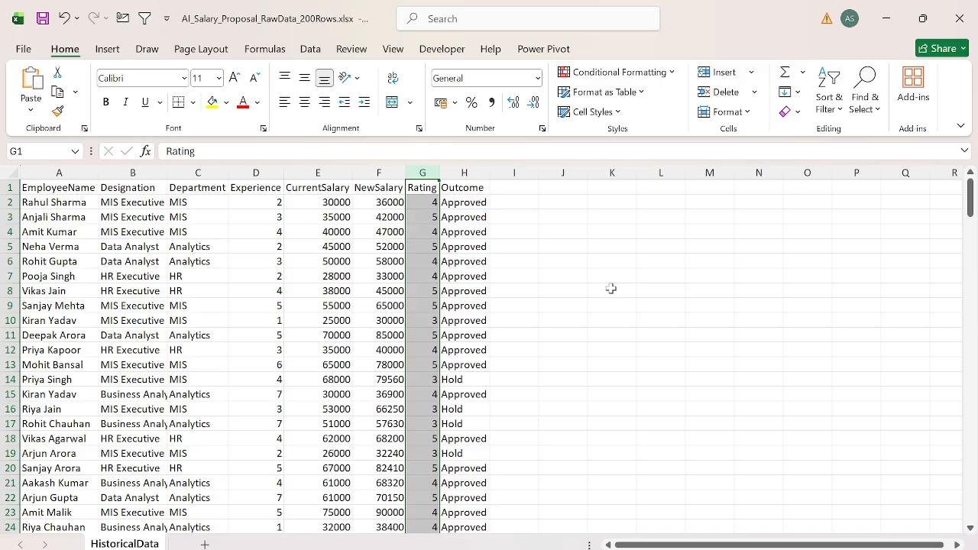
{"action": "key", "text": "ctrl+minus"}
{"action": "key", "text": "Delete"}
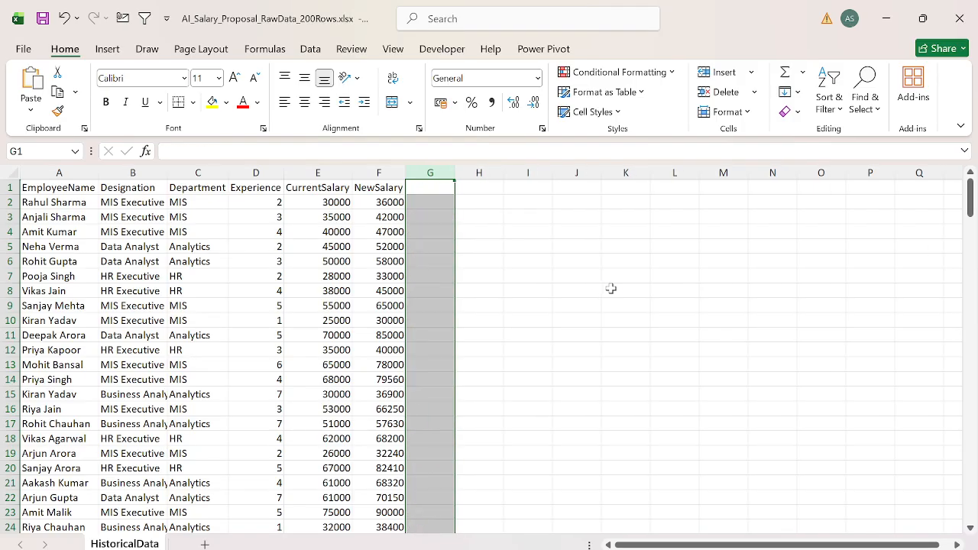
Step: Enter "Q-" in cell H1 and "Avg Salary" in cell I1, beside the data
{"action": "key", "text": "Left"}
{"action": "key", "text": "ctrl+Left"}
{"action": "key", "text": "ctrl+shift+Right"}
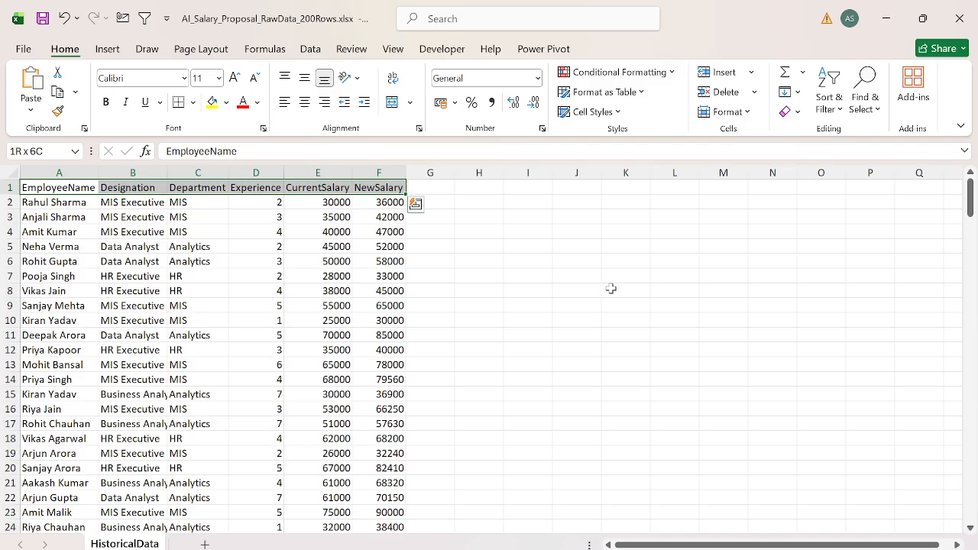
{"action": "key", "text": "ctrl+Right"}
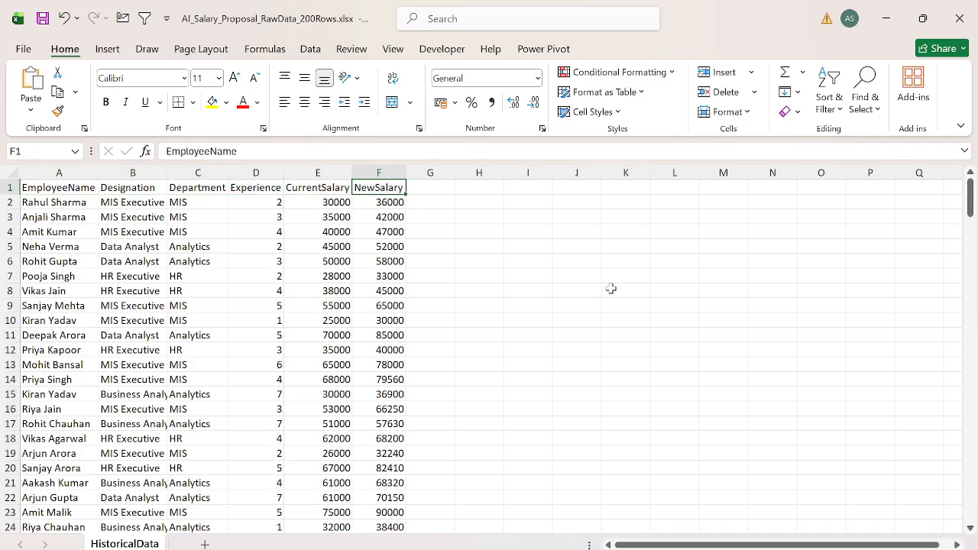
{"action": "key", "text": "Right"}
{"action": "key", "text": "Right"}
{"action": "key", "text": "Right"}
{"action": "key", "text": "Left"}
{"action": "type", "text": "Q-"}
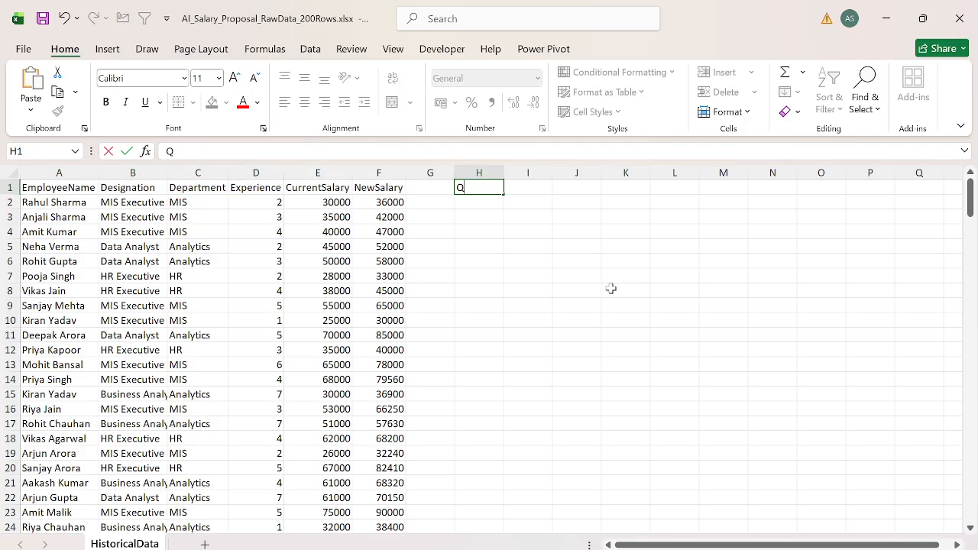
{"action": "key", "text": "Right"}
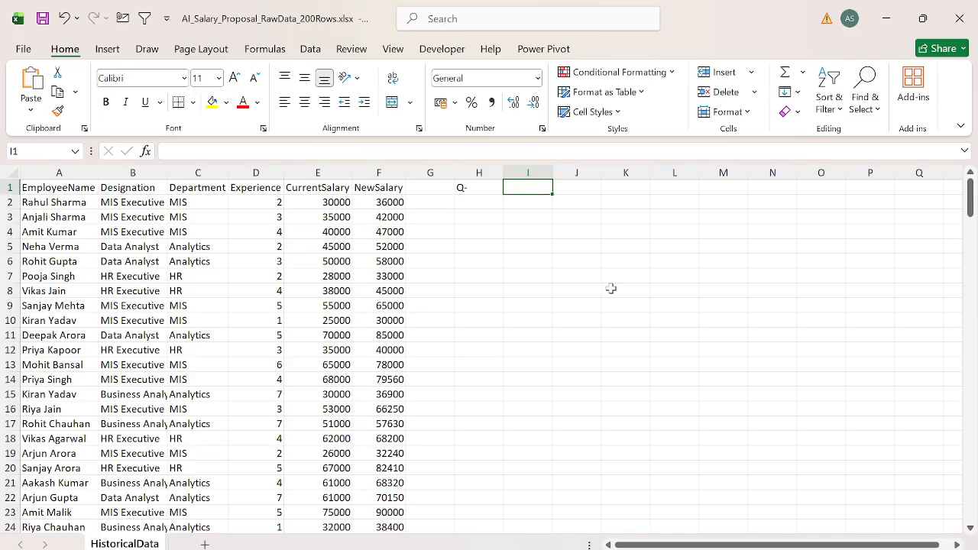
{"action": "type", "text": "Avg Salary"}
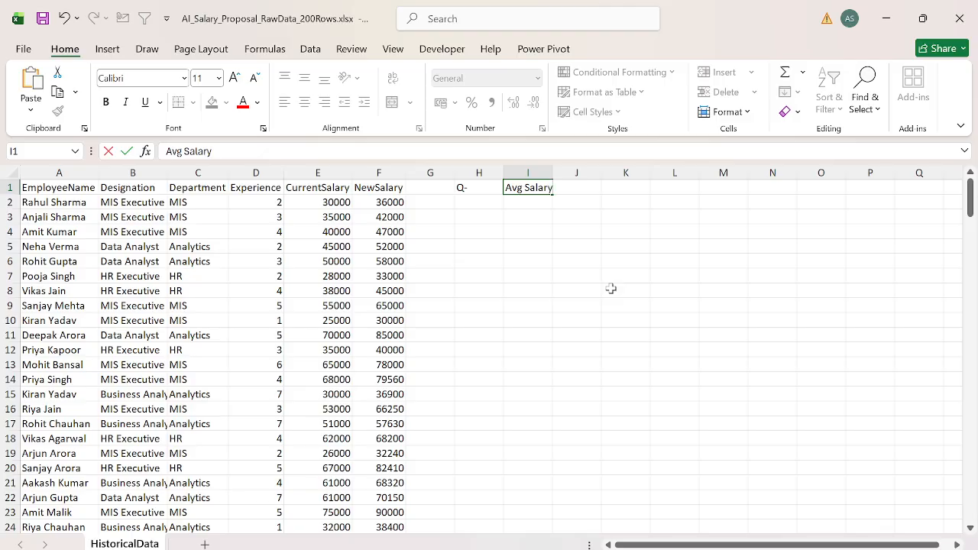
{"action": "key", "text": "Return"}
Step: Add a second question row with "Q-" in cell H2 and "Max Salary" in cell I2
{"action": "type", "text": "Q-"}
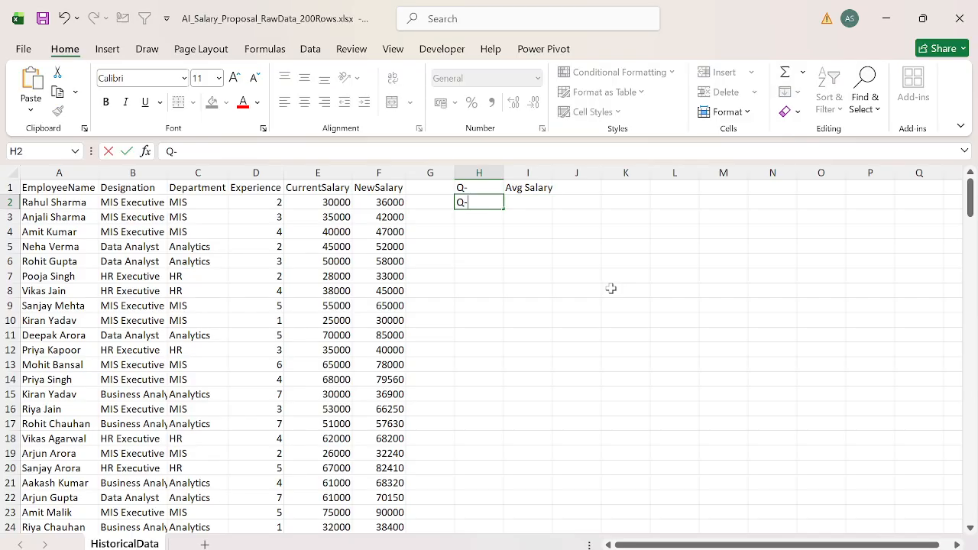
{"action": "key", "text": "Right"}
{"action": "type", "text": "Max Salary"}
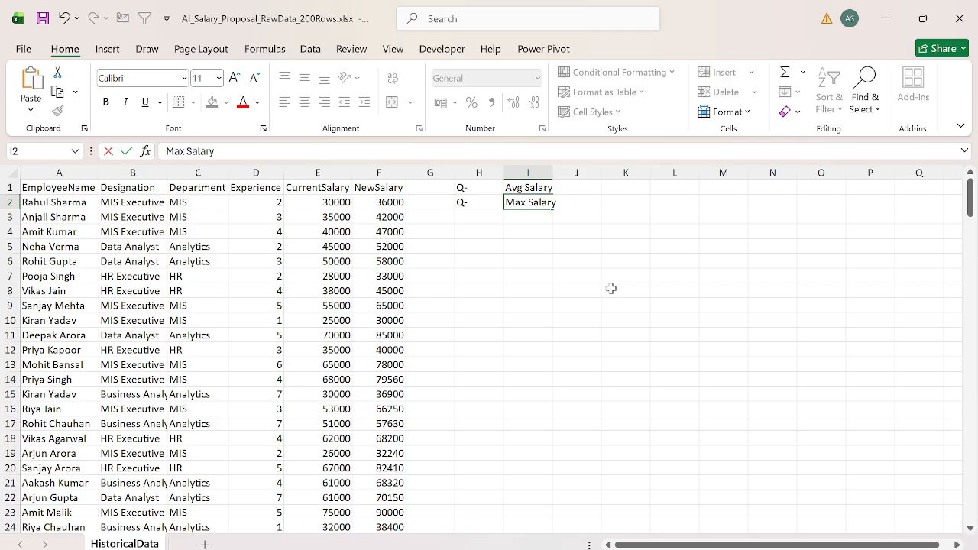
{"action": "key", "text": "Return"}
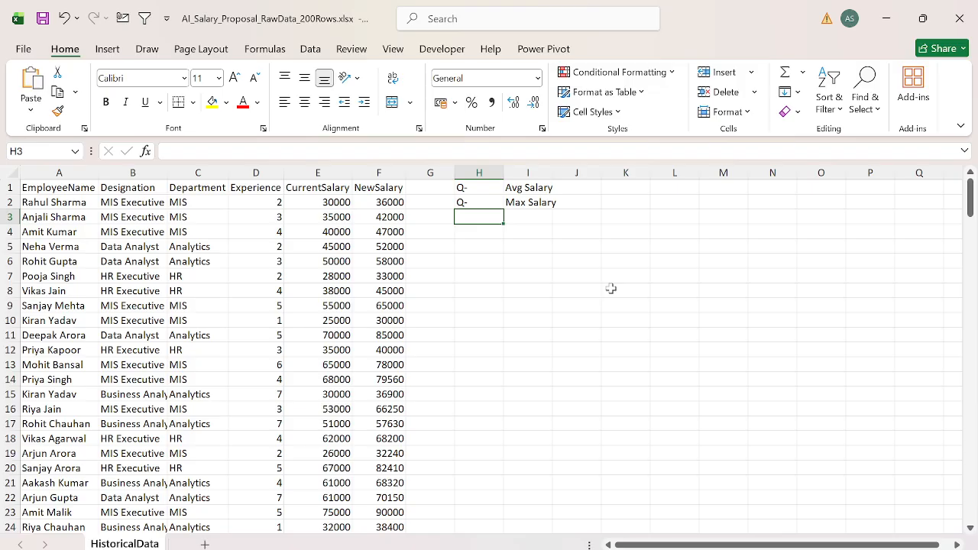
Step: Add a third question row with "Q-" in cell H3 and "Min Salary" in cell I3
{"action": "type", "text": "Q-"}
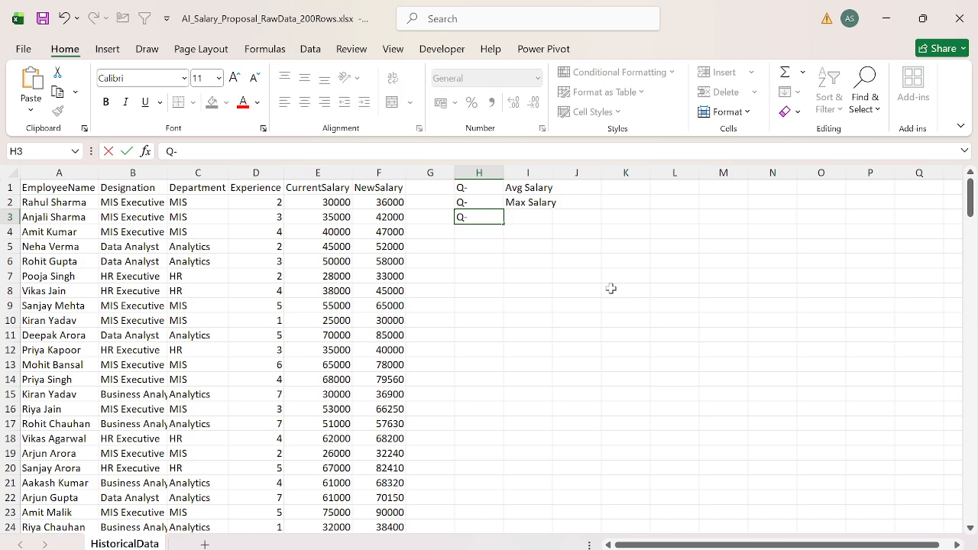
{"action": "key", "text": "Tab"}
{"action": "key", "text": "Left"}
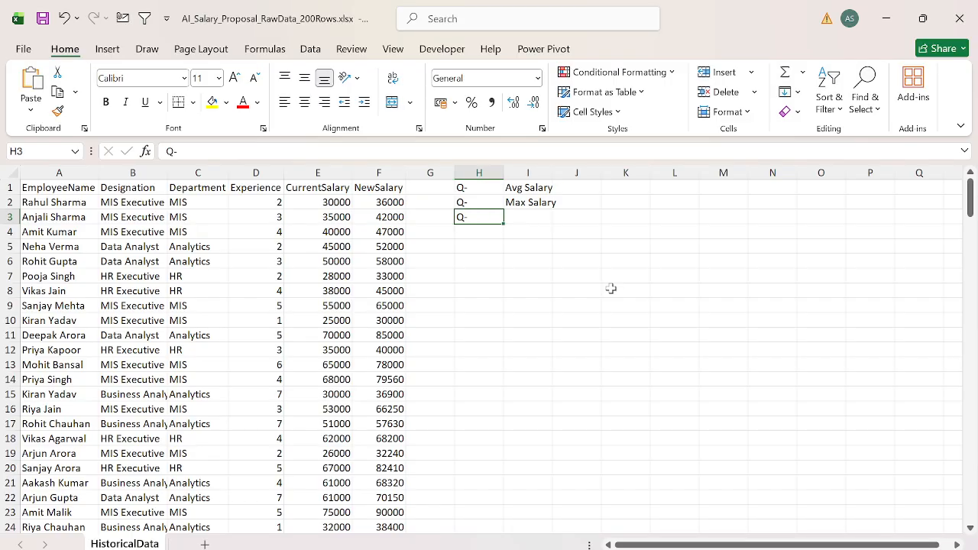
{"action": "key", "text": "Right"}
{"action": "type", "text": "Min Salary"}
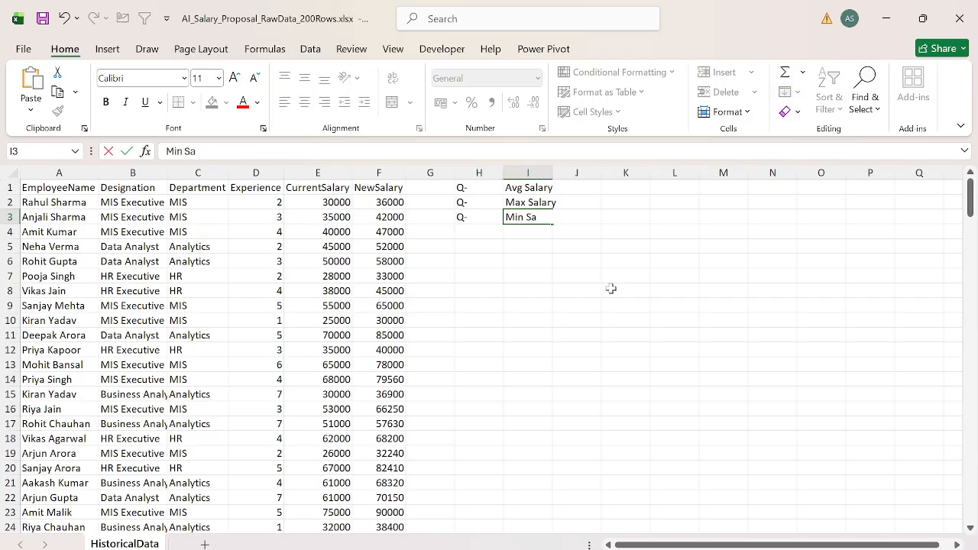
{"action": "key", "text": "Return"}
Step: Enter "Cards" in cell J1 and fill it down to J3, beside the three salary questions
{"action": "key", "text": "ctrl+Up"}
{"action": "key", "text": "ctrl+Up"}
{"action": "key", "text": "ctrl+a"}
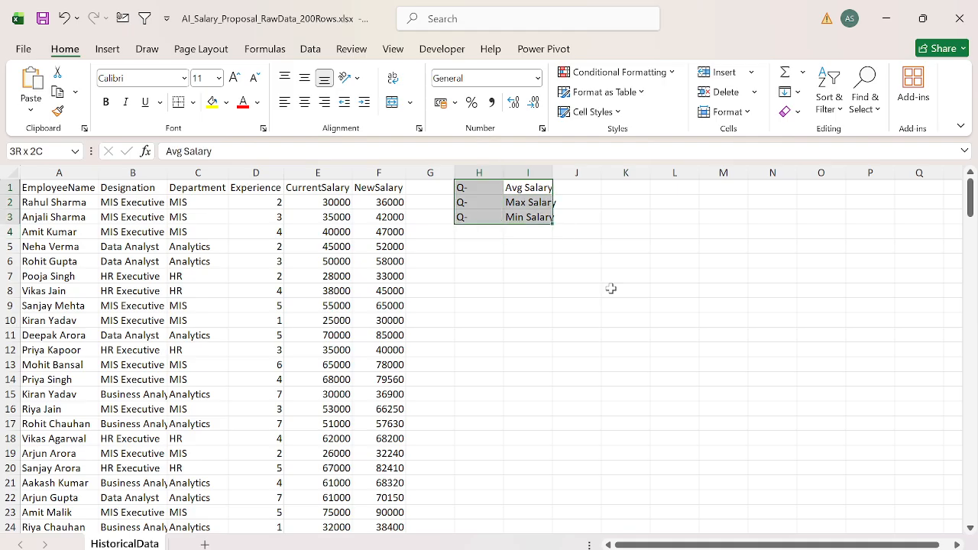
{"action": "key", "text": "Right"}
{"action": "type", "text": "Cards"}
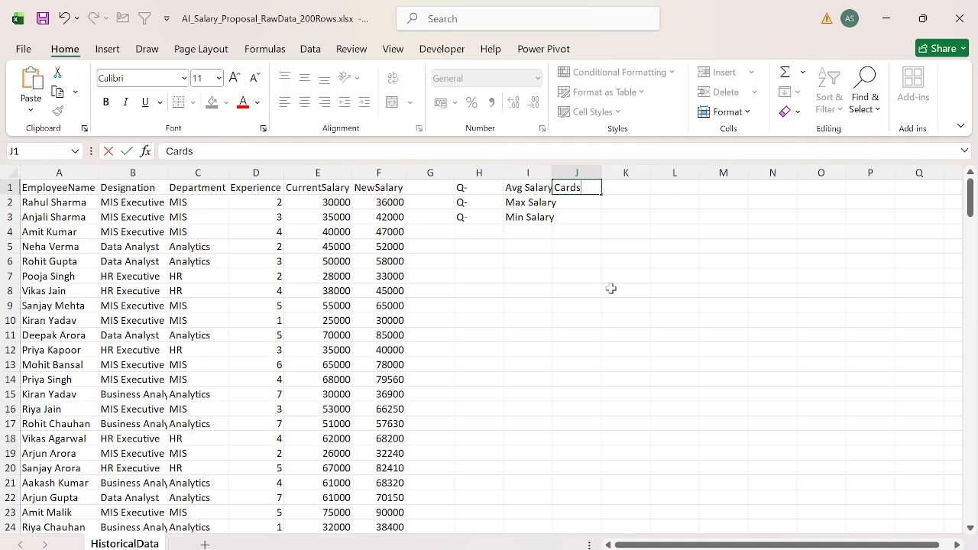
{"action": "key", "text": "Return"}
{"action": "key", "text": "Return"}
{"action": "key", "text": "shift+Up"}
{"action": "key", "text": "shift+Up"}
{"action": "key", "text": "ctrl+d"}
Step: Enter "Q" in cell H5 and the placeholder text "q-aa" in cell I5
{"action": "key", "text": "ctrl+Up"}
{"action": "key", "text": "ctrl+Left"}
{"action": "key", "text": "Down"}
{"action": "key", "text": "Down"}
{"action": "key", "text": "Down"}
{"action": "key", "text": "Down"}
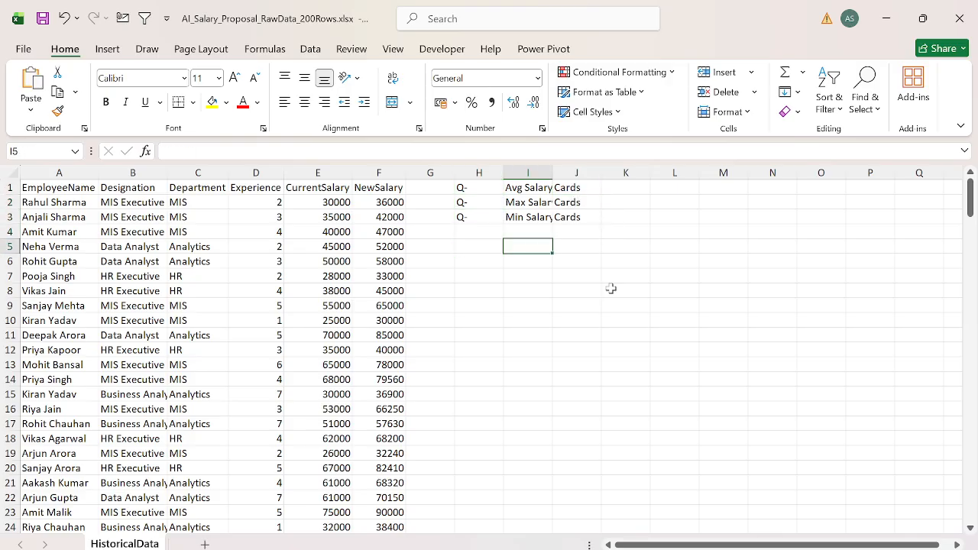
{"action": "key", "text": "Right"}
{"action": "type", "text": "q-a"}
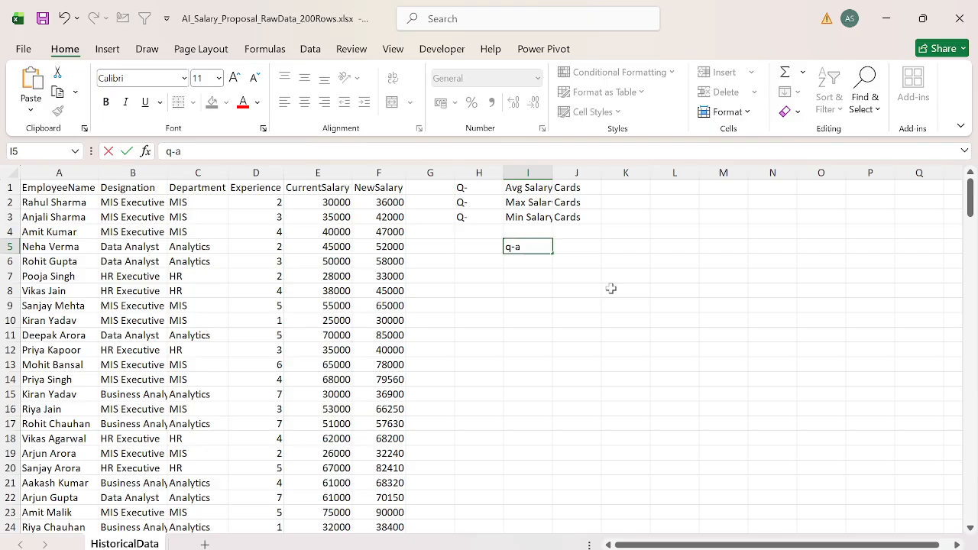
{"action": "type", "text": "a"}
{"action": "key", "text": "ctrl+Return"}
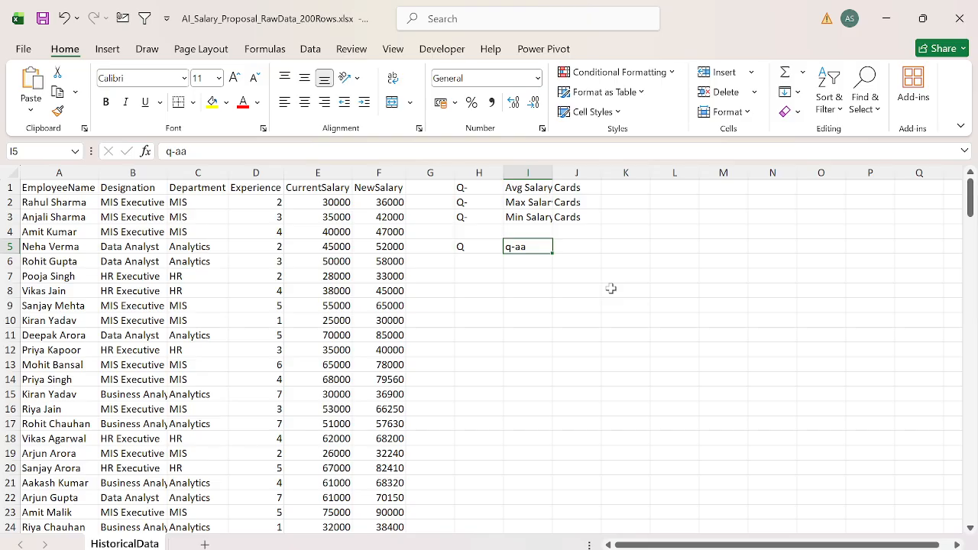
Step: Enter "Create oneClusterd column chart and compare the Avg salary at Designation level." in cell I5 and "Q-" in cell H6
{"action": "type", "text": "W"}
{"action": "key", "text": "BackSpace"}
{"action": "type", "text": "C"}
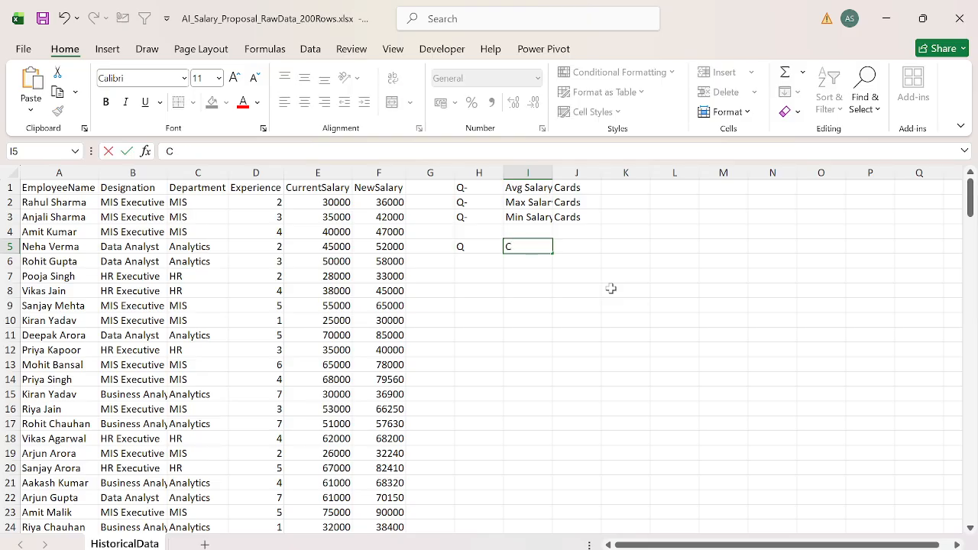
{"action": "type", "text": "reate oneClusterd "}
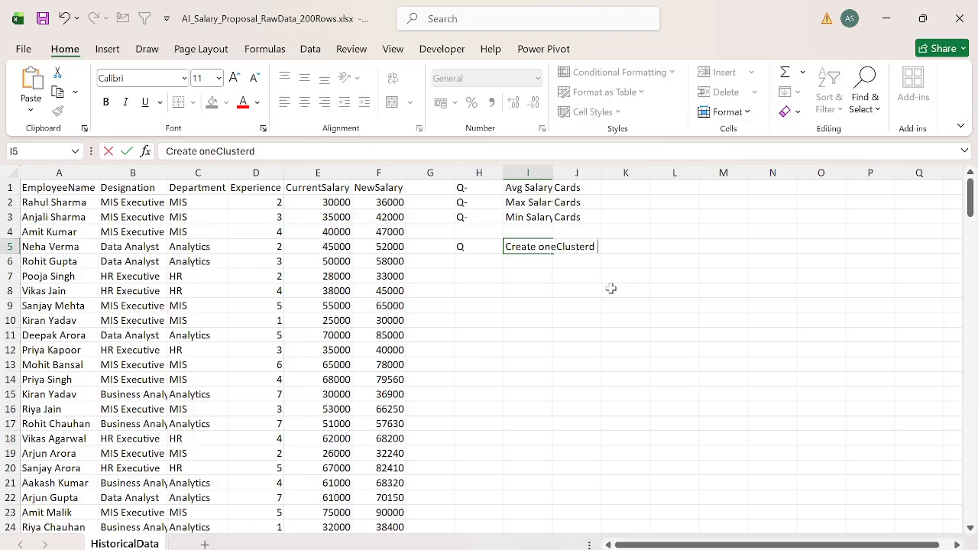
{"action": "type", "text": "column chart"}
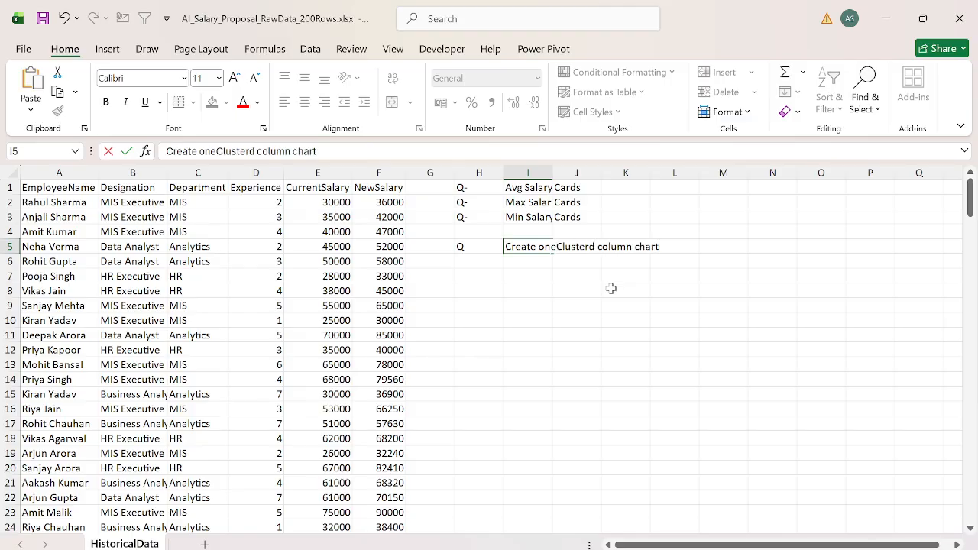
{"action": "type", "text": " and compare the A"}
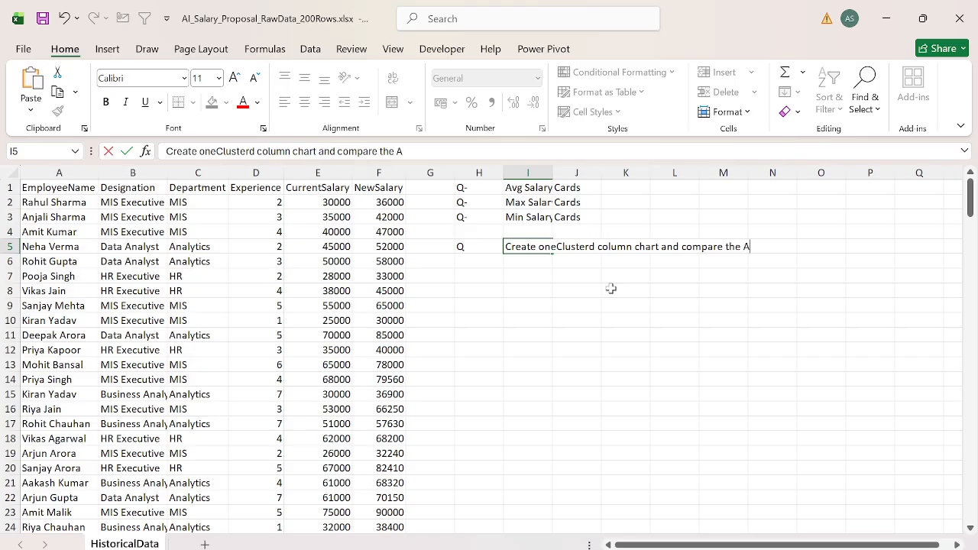
{"action": "type", "text": "vg salary at"}
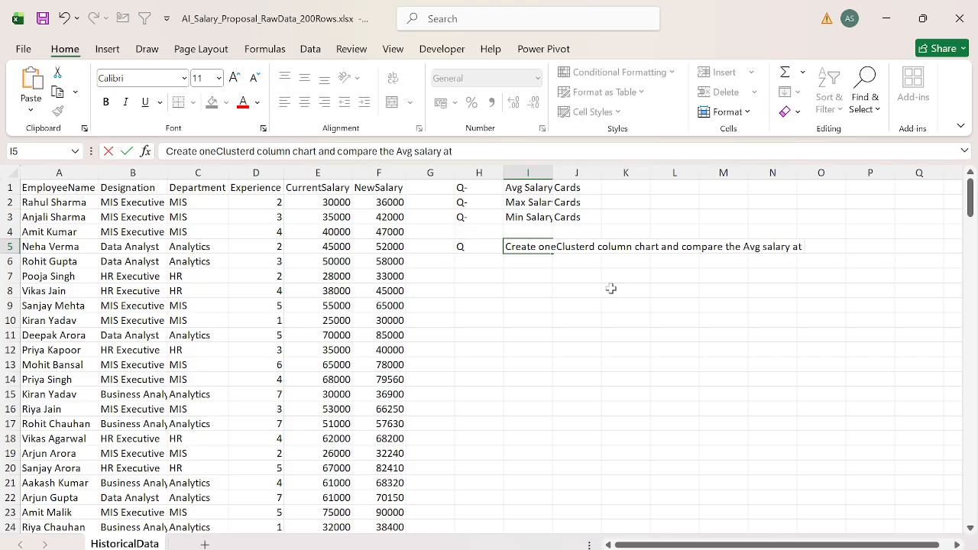
{"action": "type", "text": " Designation level"}
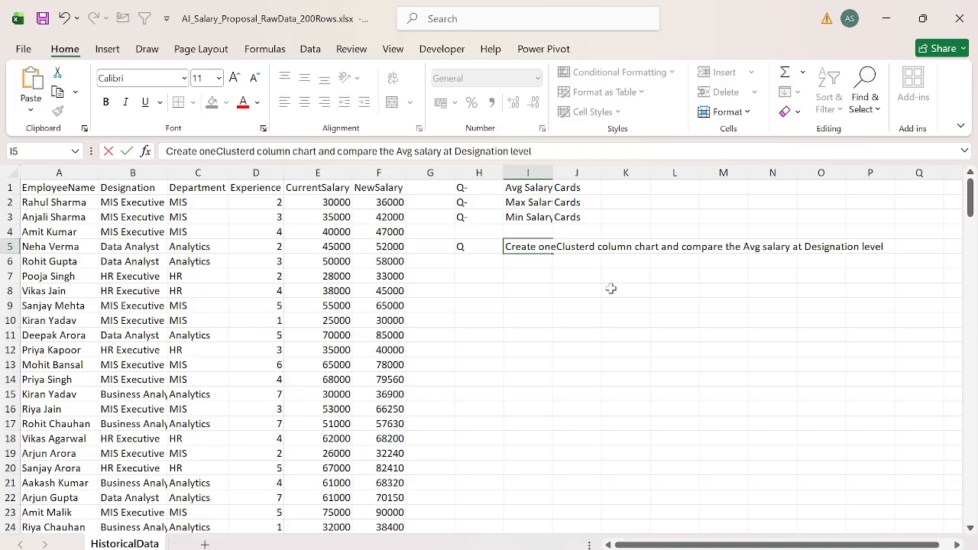
{"action": "type", "text": "."}
{"action": "key", "text": "Return"}
{"action": "type", "text": "Q-"}
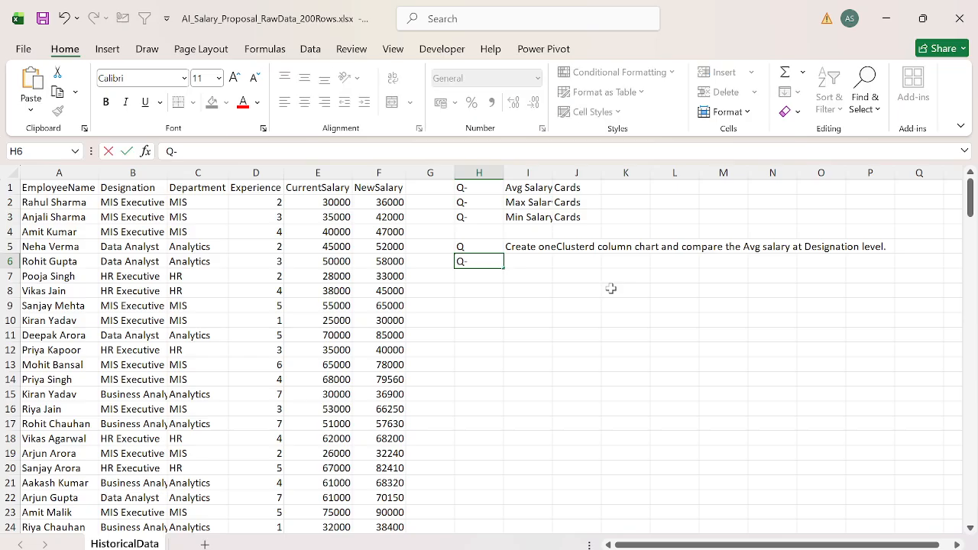
{"action": "key", "text": "Tab"}
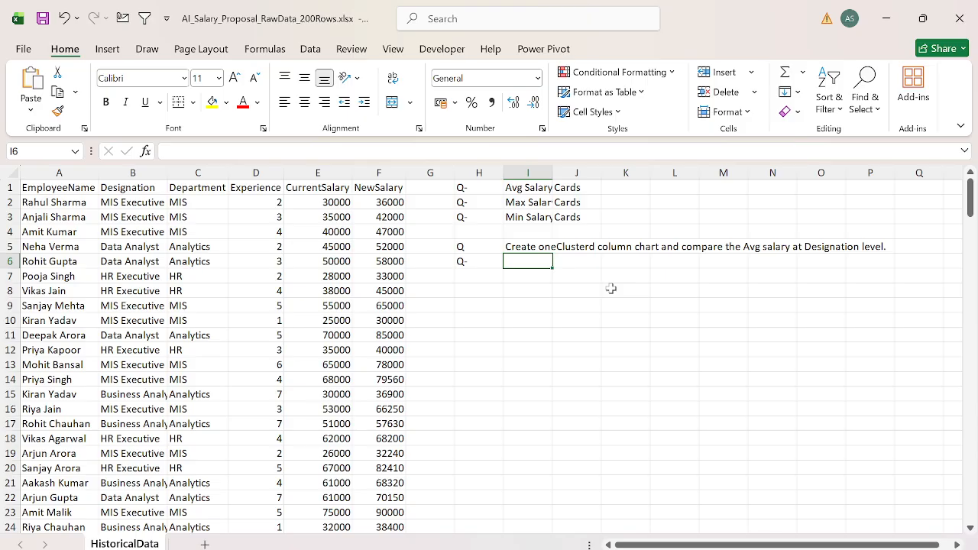
Step: Turn on filters for the data headers and check the values in the Experience filter
{"action": "key", "text": "Up"}
{"action": "key", "text": "Left"}
{"action": "key", "text": "Up"}
{"action": "key", "text": "Up"}
{"action": "key", "text": "Left"}
{"action": "key", "text": "Left"}
{"action": "key", "text": "Left"}
{"action": "key", "text": "Up"}
{"action": "key", "text": "Up"}
{"action": "key", "text": "Left"}
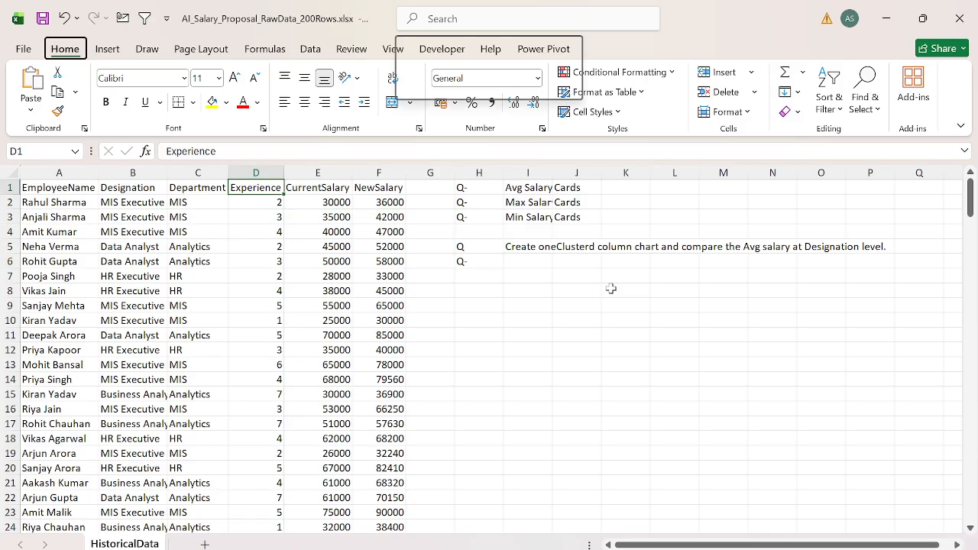
{"action": "key", "text": "ctrl+shift+l"}
{"action": "key", "text": "alt+Down"}
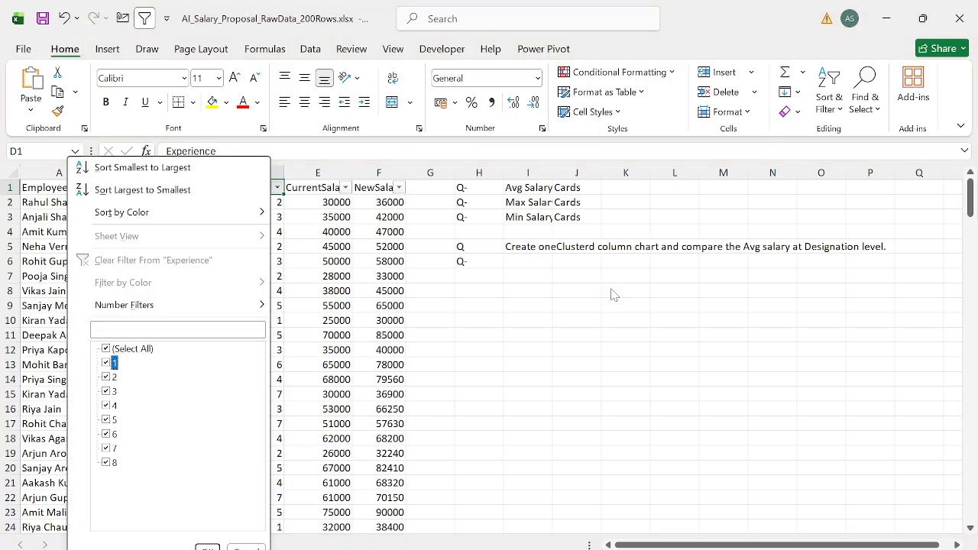
{"action": "key", "text": "Escape"}
Step: Close the Experience filter list and turn off the filters on the data headers
{"action": "key", "text": "Down"}
{"action": "key", "text": "Right"}
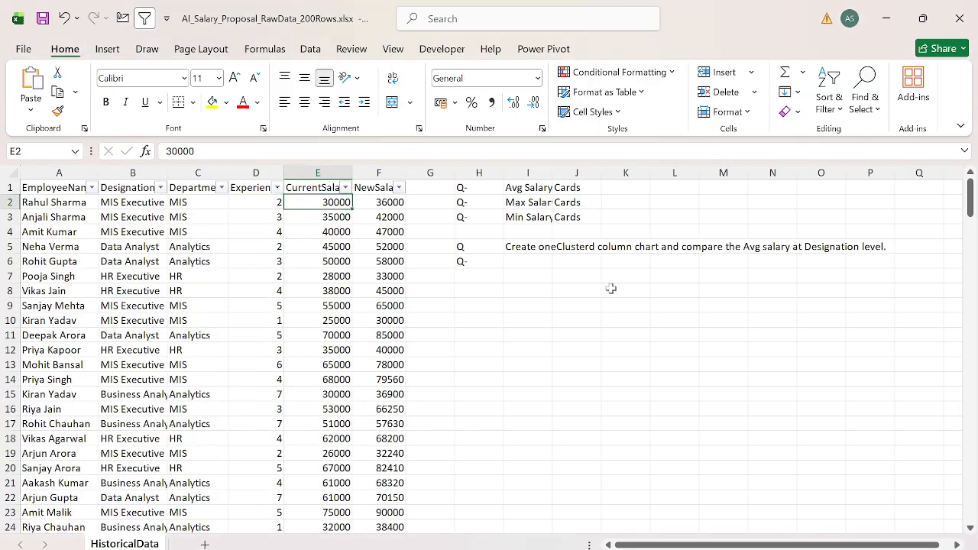
{"action": "key", "text": "Right"}
Step: Enter "Show the Avg Salary at Experience Level." in cell I6 and "Q-" in cell H7
{"action": "key", "text": "Right"}
{"action": "key", "text": "Right"}
{"action": "key", "text": "Down"}
{"action": "key", "text": "Down"}
{"action": "key", "text": "Down"}
{"action": "key", "text": "alt+d"}
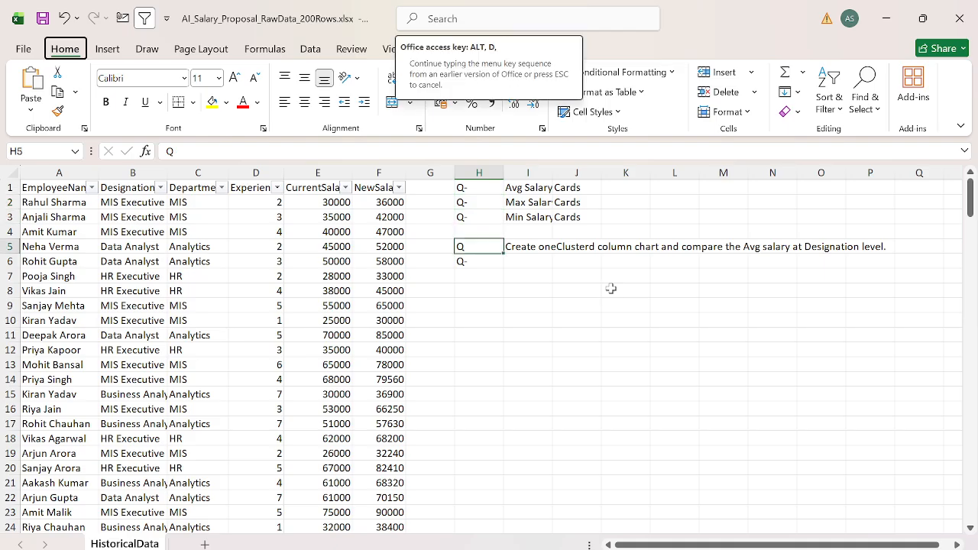
{"action": "key", "text": "f"}
{"action": "key", "text": "f"}
{"action": "key", "text": "Down"}
{"action": "key", "text": "Right"}
{"action": "type", "text": "Show the"}
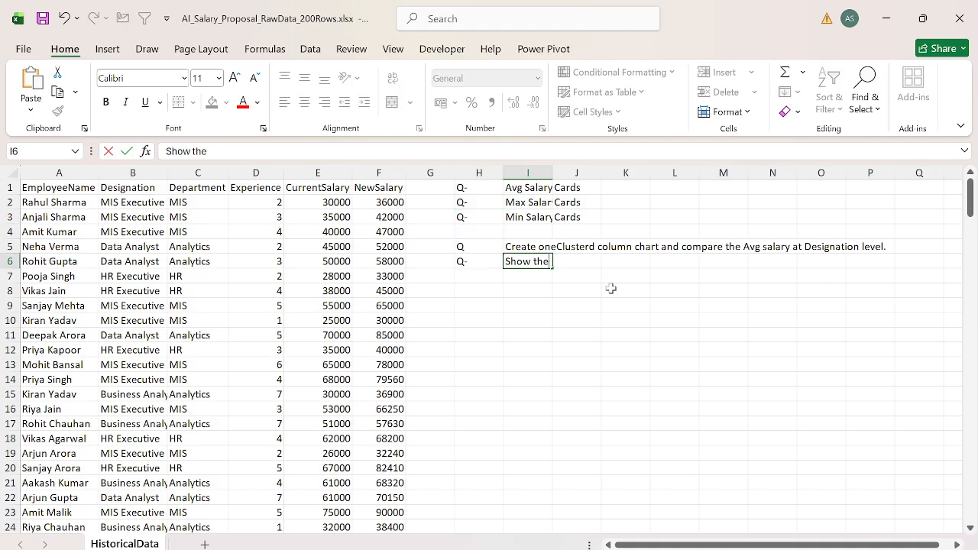
{"action": "type", "text": " Avg Salary at "}
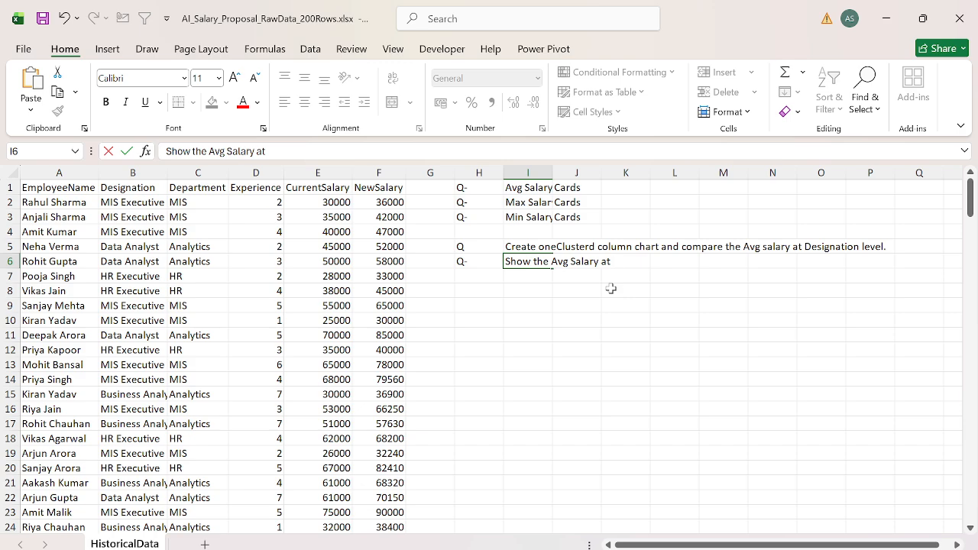
{"action": "type", "text": "Experience Level"}
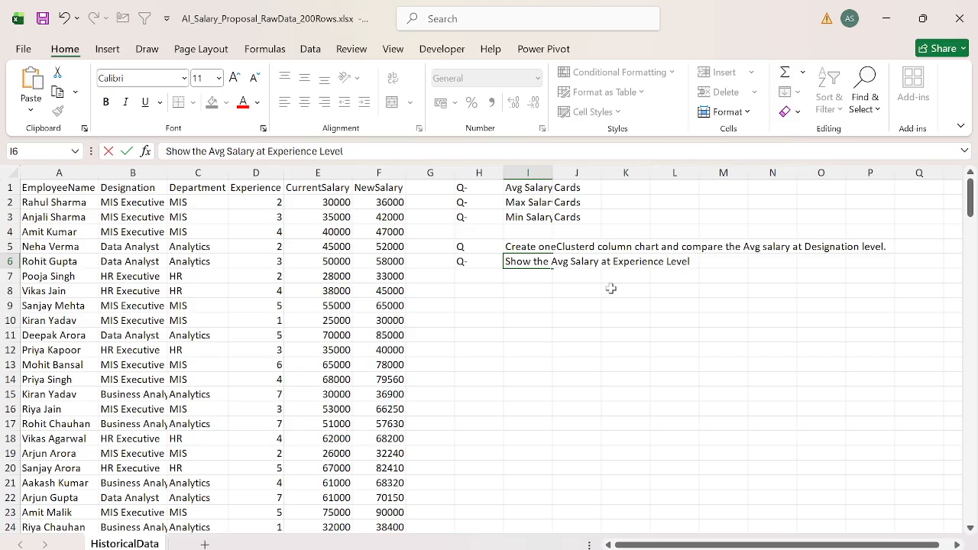
{"action": "type", "text": "."}
{"action": "key", "text": "Return"}
{"action": "key", "text": "Left"}
{"action": "type", "text": "Q-"}
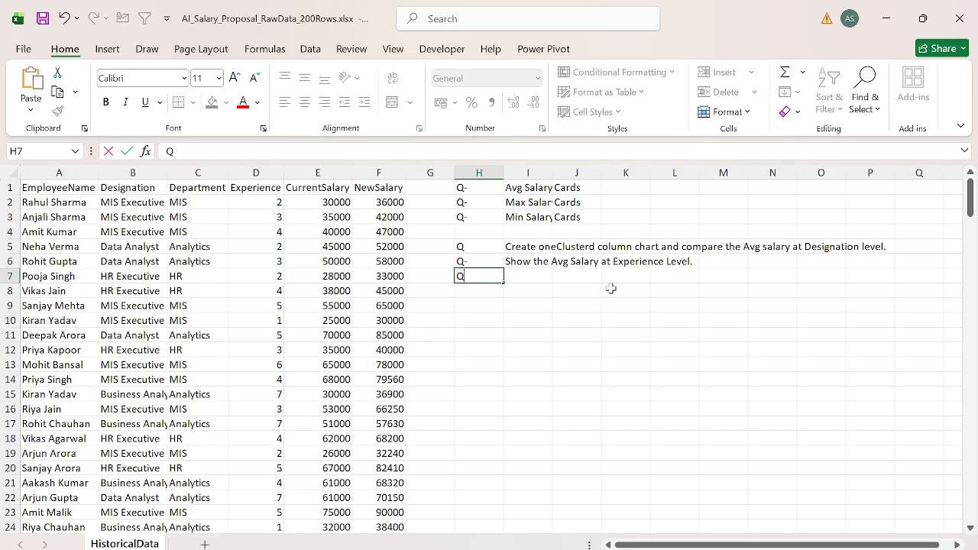
{"action": "key", "text": "Tab"}
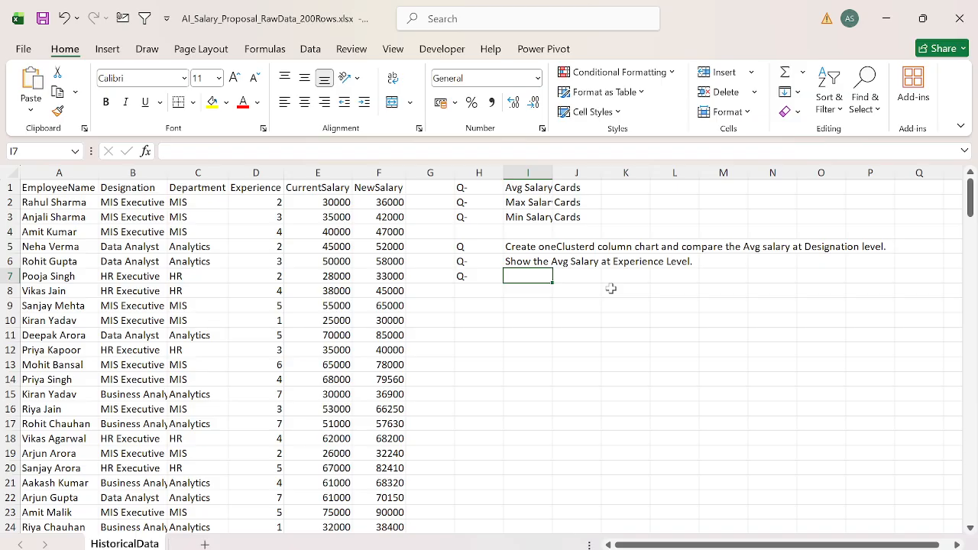
Step: Start an example with 30000 in cell I10 and the label "1 YR" in cell H10
{"action": "key", "text": "Down"}
{"action": "key", "text": "Down"}
{"action": "key", "text": "Down"}
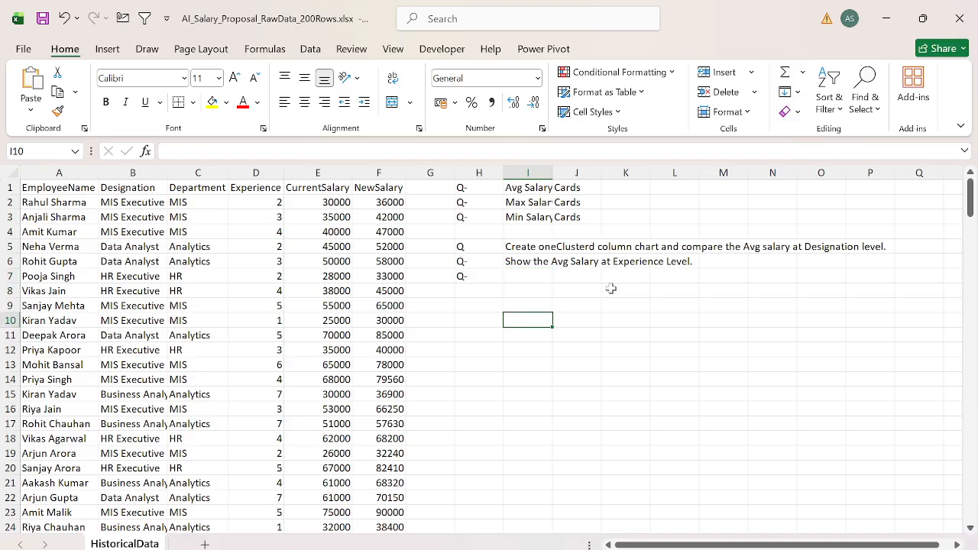
{"action": "type", "text": "30000"}
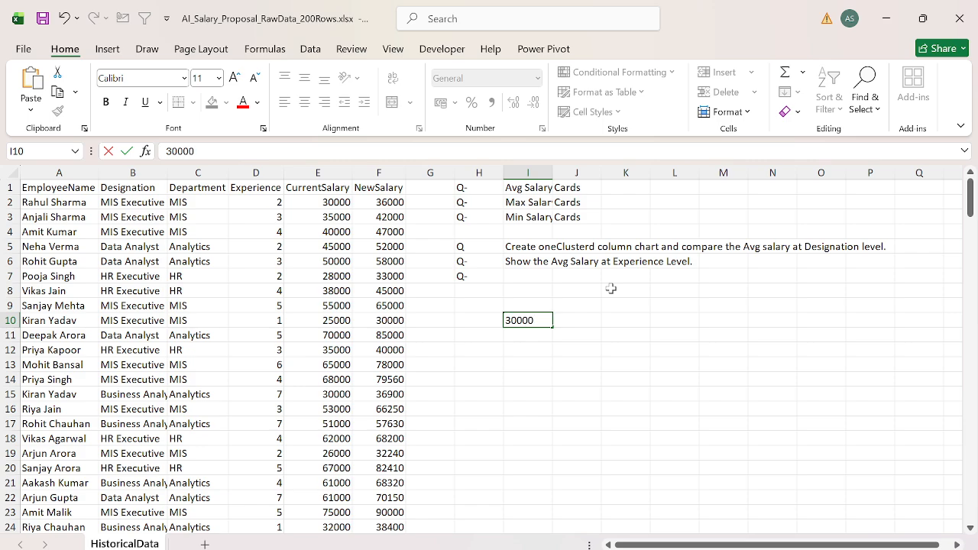
{"action": "key", "text": "Left"}
{"action": "type", "text": "1"}
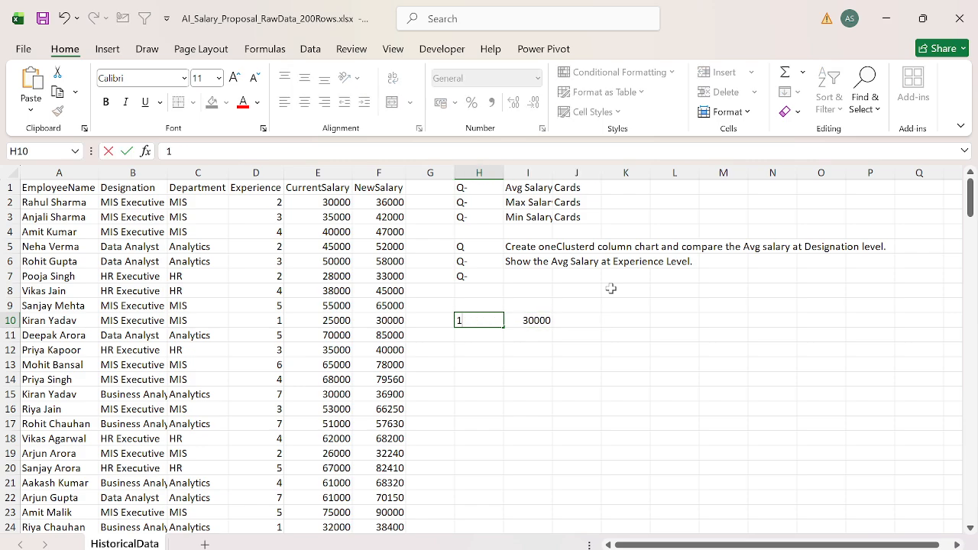
{"action": "type", "text": " YR"}
{"action": "key", "text": "Return"}
Step: Add the second example row with "2 Y" in cell H11 and 35000 in cell I11
{"action": "type", "text": "2"}
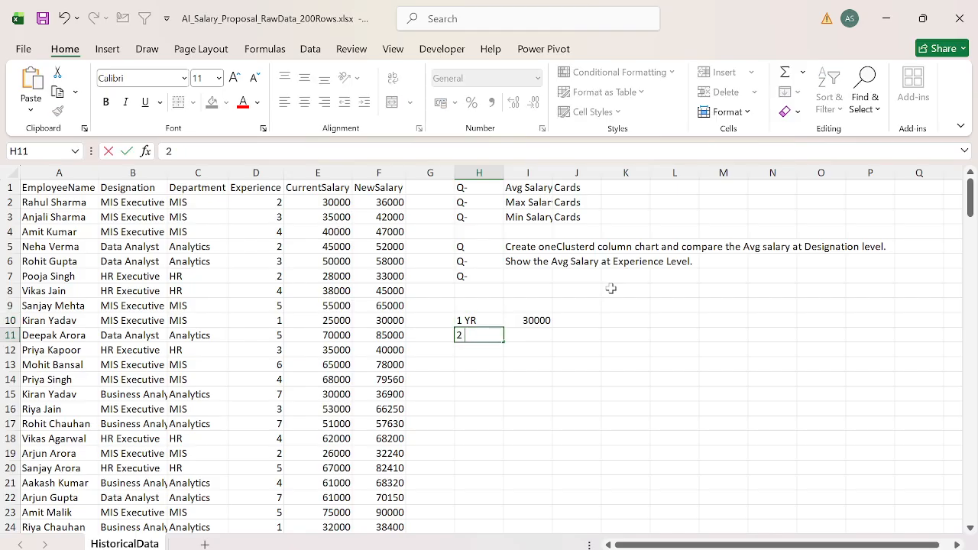
{"action": "type", "text": " Y"}
{"action": "key", "text": "Right"}
{"action": "type", "text": "25000"}
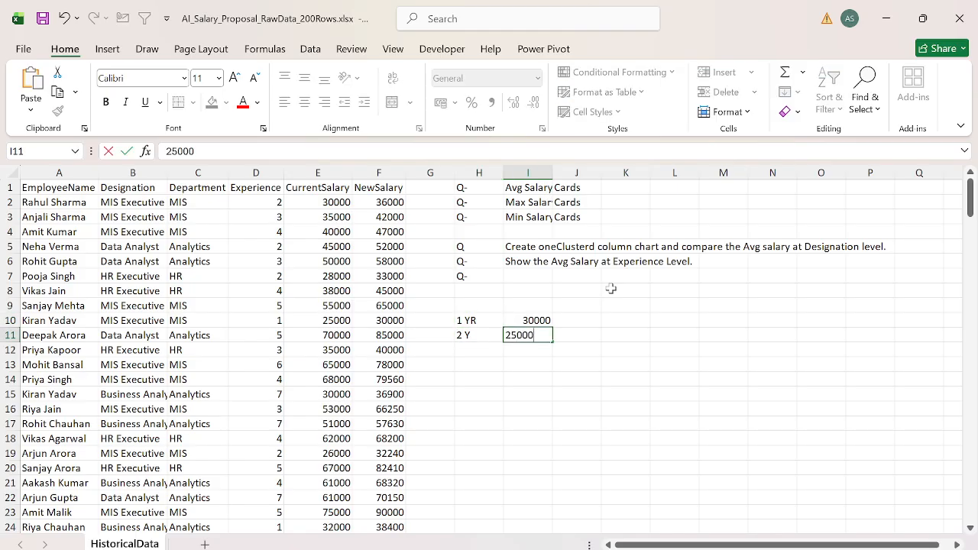
{"action": "key", "text": "Escape"}
{"action": "type", "text": "35000"}
{"action": "key", "text": "Right"}
{"action": "key", "text": "Up"}
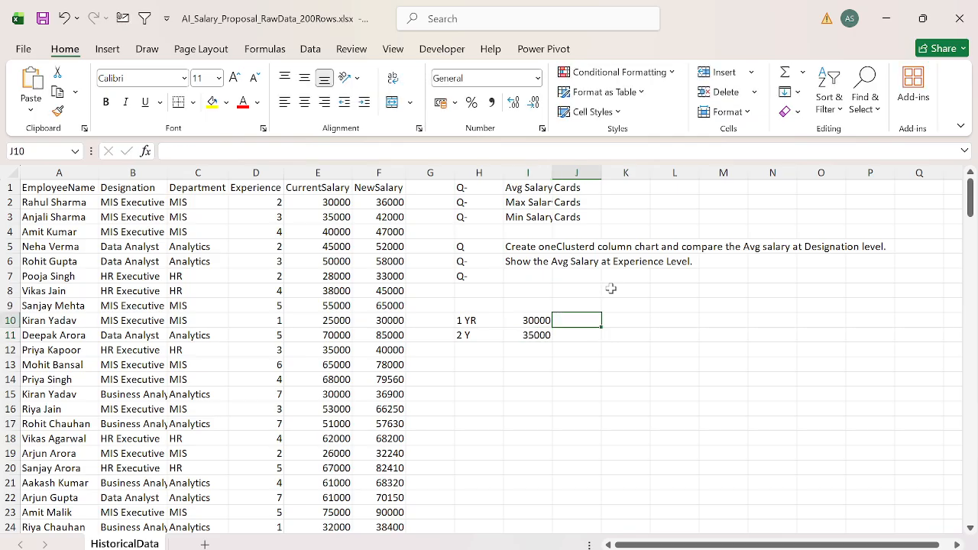
Step: Enter the example new salaries, 37000 in cell J10 and 28000 in cell J11
{"action": "type", "text": "37000"}
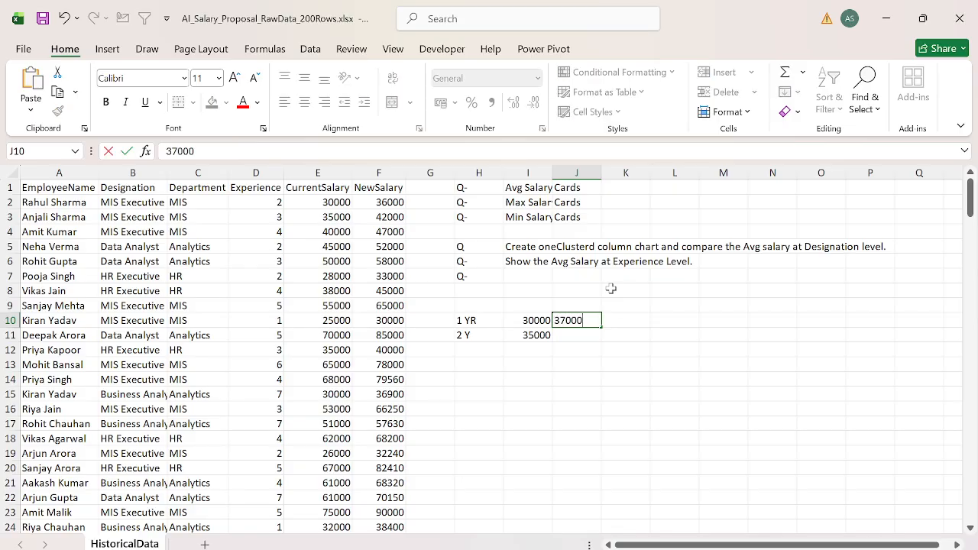
{"action": "key", "text": "Tab"}
{"action": "key", "text": "Return"}
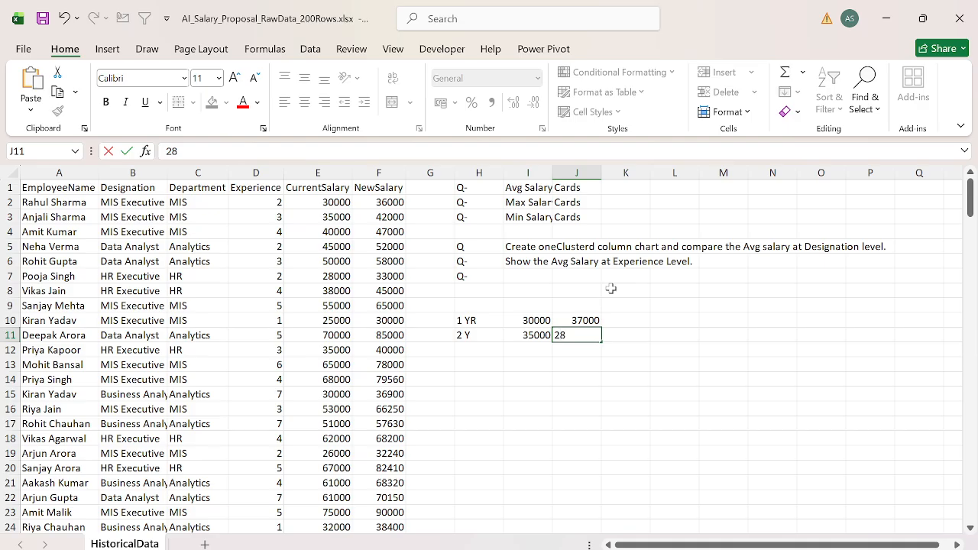
{"action": "type", "text": "000"}
{"action": "key", "text": "Right"}
{"action": "key", "text": "Right"}
{"action": "key", "text": "Up"}
{"action": "key", "text": "Left"}
{"action": "type", "text": "-"}
{"action": "key", "text": "Left"}
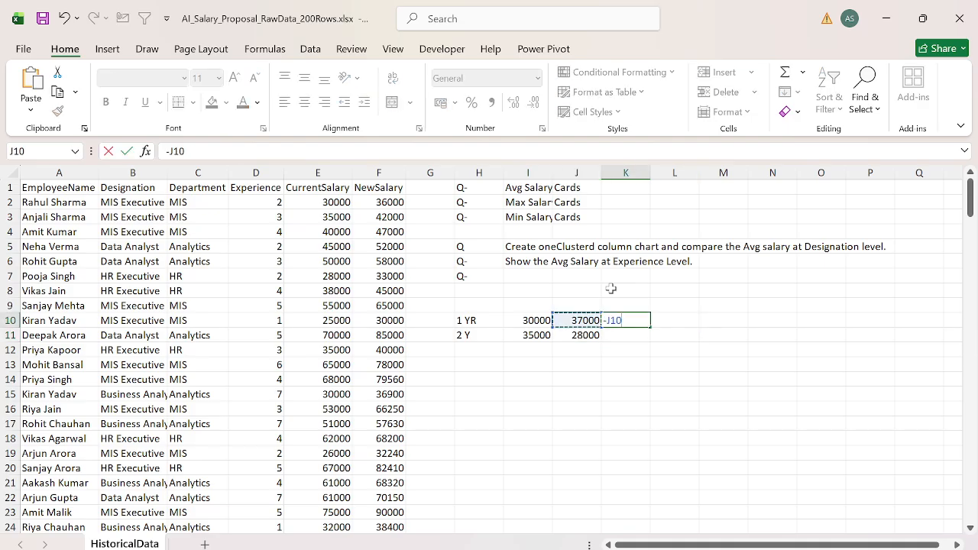
{"action": "key", "text": "shift+Left"}
{"action": "key", "text": "Escape"}
Step: Calculate the salary increase in cell K10 with the formula =J10/I10-1
{"action": "type", "text": "="}
{"action": "key", "text": "Left"}
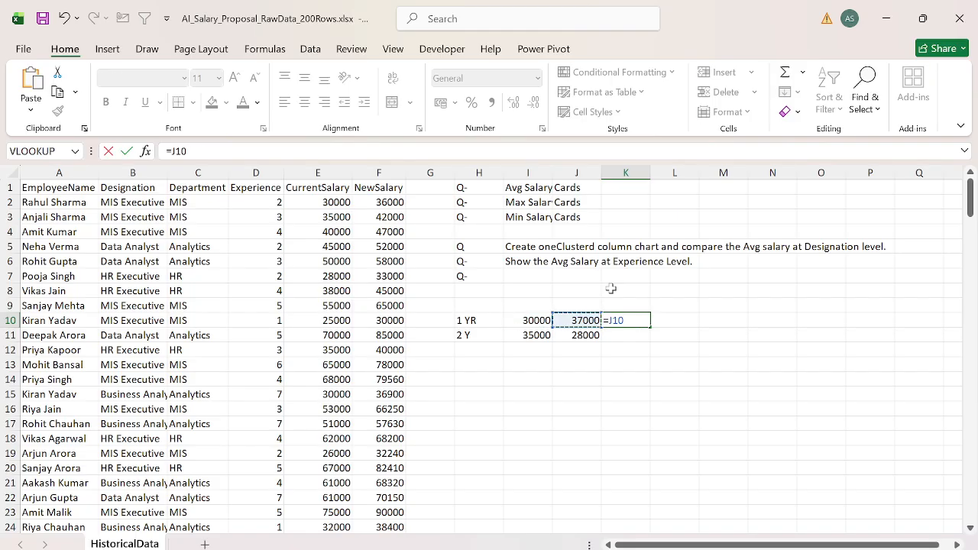
{"action": "type", "text": "/"}
{"action": "key", "text": "Left"}
{"action": "key", "text": "Left"}
{"action": "type", "text": "-1"}
{"action": "key", "text": "Return"}
{"action": "key", "text": "Up"}
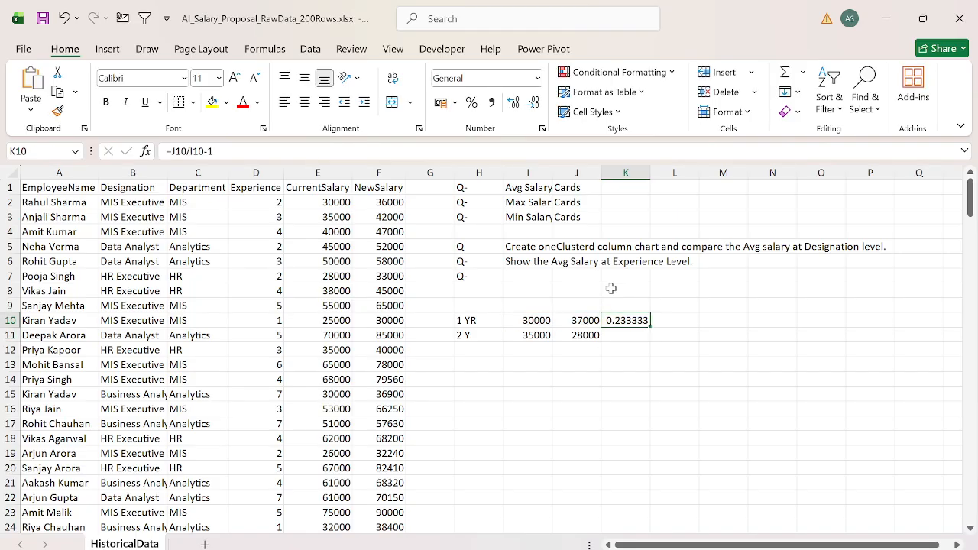
Step: Format the increase in K10 as a percentage and copy its formula to K11
{"action": "key", "text": "ctrl+shift+5"}
{"action": "key", "text": "ctrl+c"}
{"action": "key", "text": "Down"}
{"action": "key", "text": "ctrl+v"}
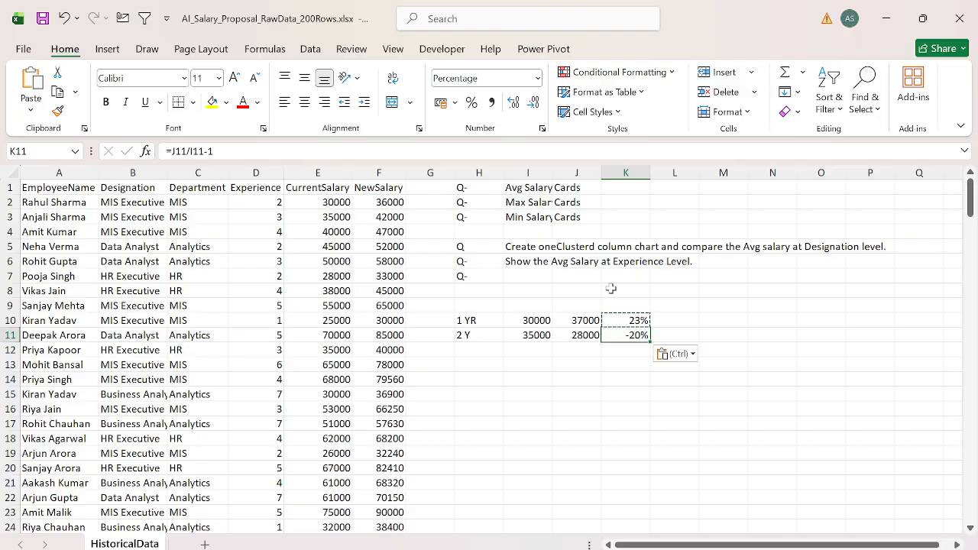
{"action": "key", "text": "F2"}
{"action": "key", "text": "Escape"}
Step: Change the example new salary in J11 to 38000 and select the increase percentages in K10:K11
{"action": "key", "text": "Left"}
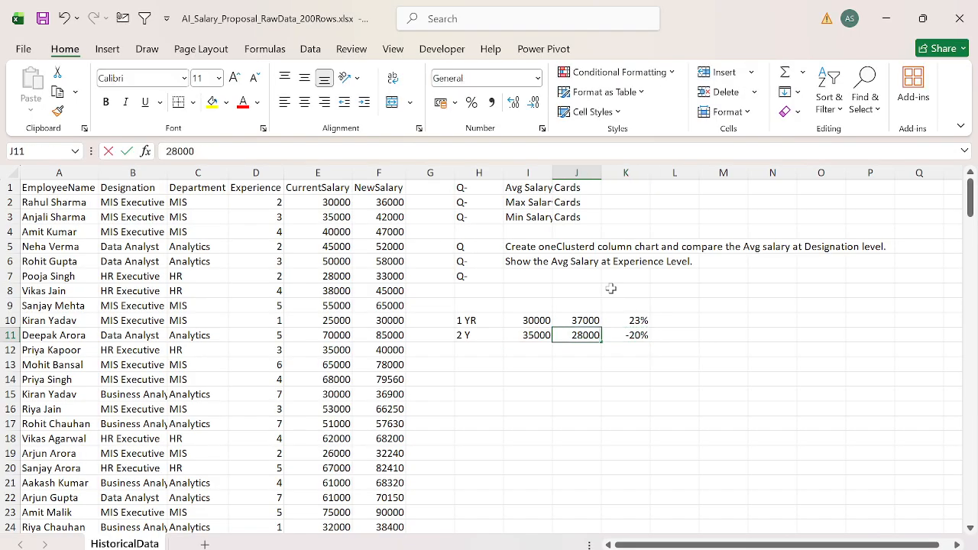
{"action": "key", "text": "BackSpace"}
{"action": "type", "text": "3"}
{"action": "key", "text": "Return"}
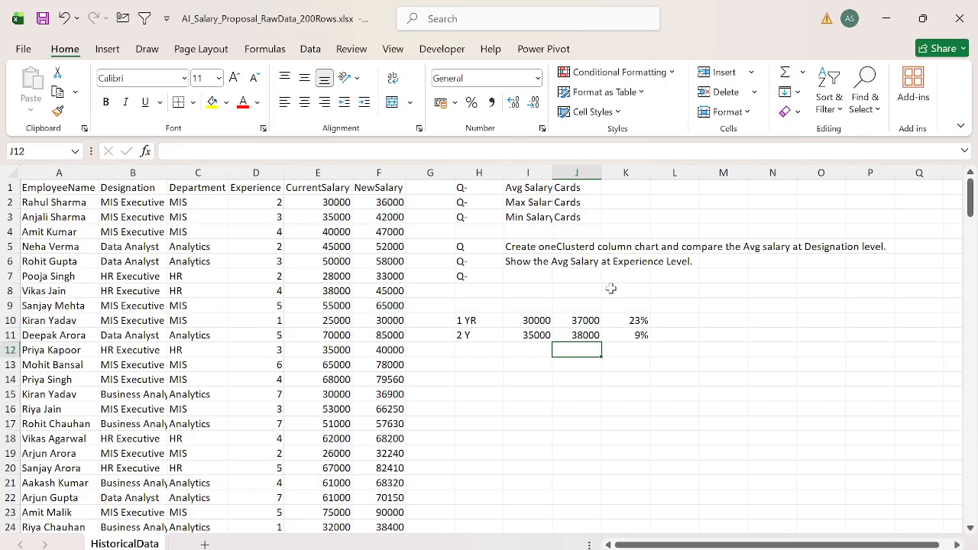
{"action": "key", "text": "Up"}
{"action": "key", "text": "Right"}
{"action": "key", "text": "Up"}
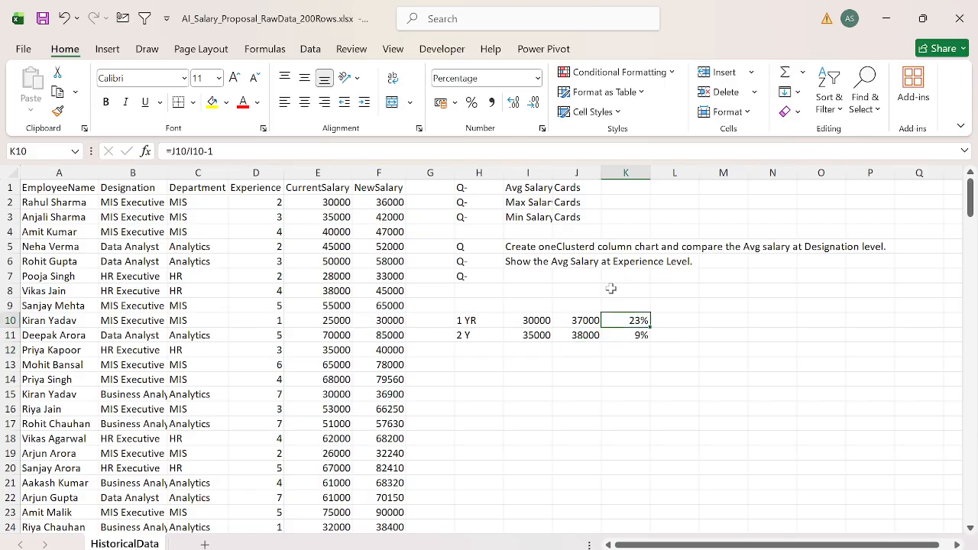
{"action": "key", "text": "shift+Down"}
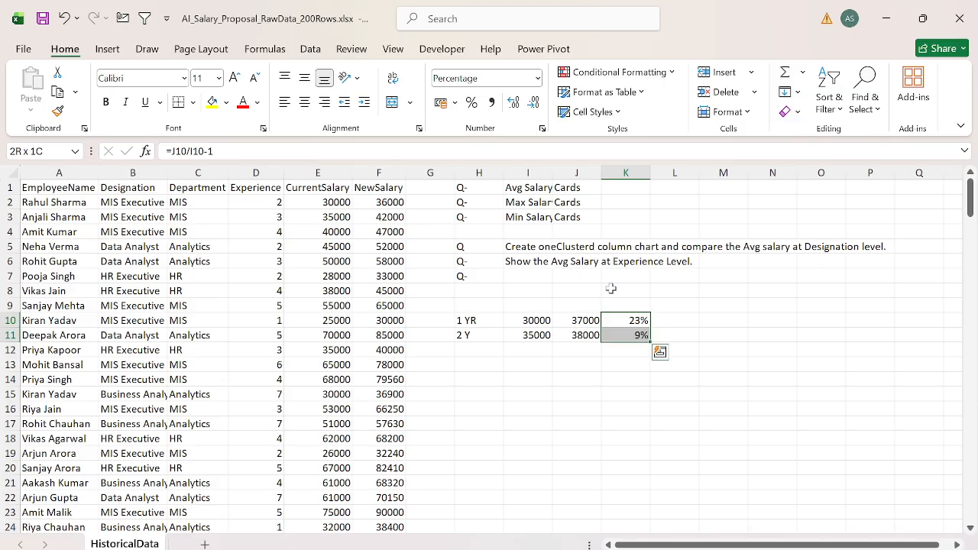
Step: Rename the HistoricalData sheet as "dATA"
{"action": "key", "text": "ctrl+Left"}
{"action": "key", "text": "ctrl+Left"}
{"action": "key", "text": "ctrl+Up"}
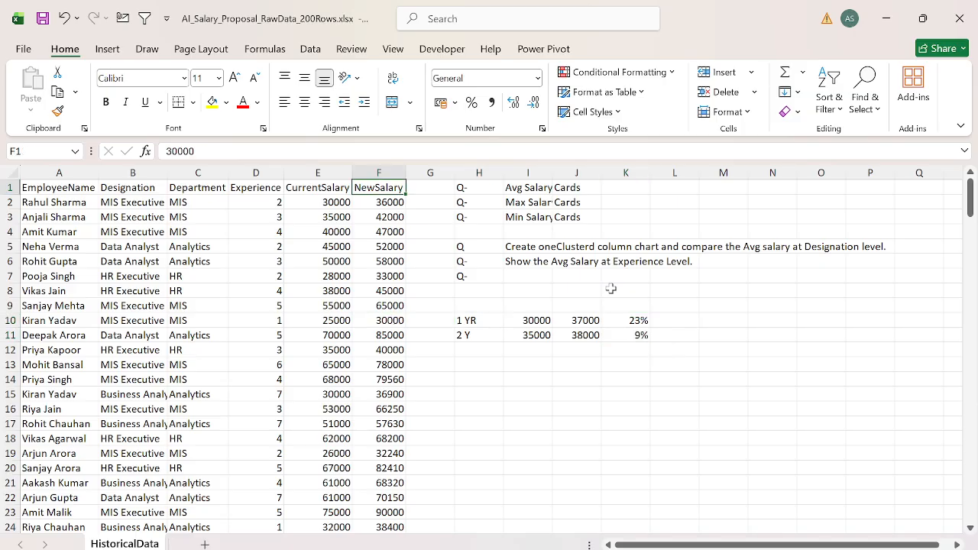
{"action": "key", "text": "ctrl+Left"}
{"action": "key", "text": "alt+h"}
{"action": "type", "text": "ordATA"}
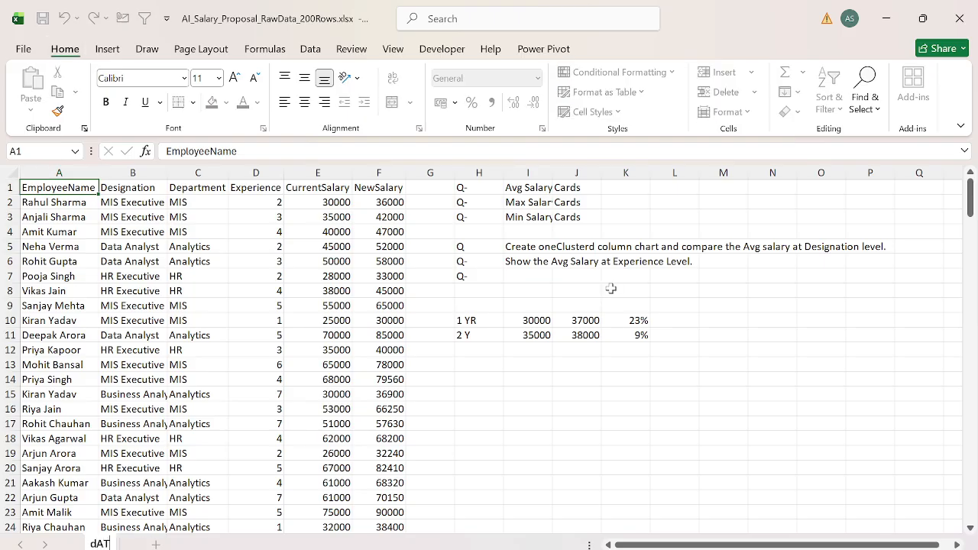
{"action": "key", "text": "Return"}
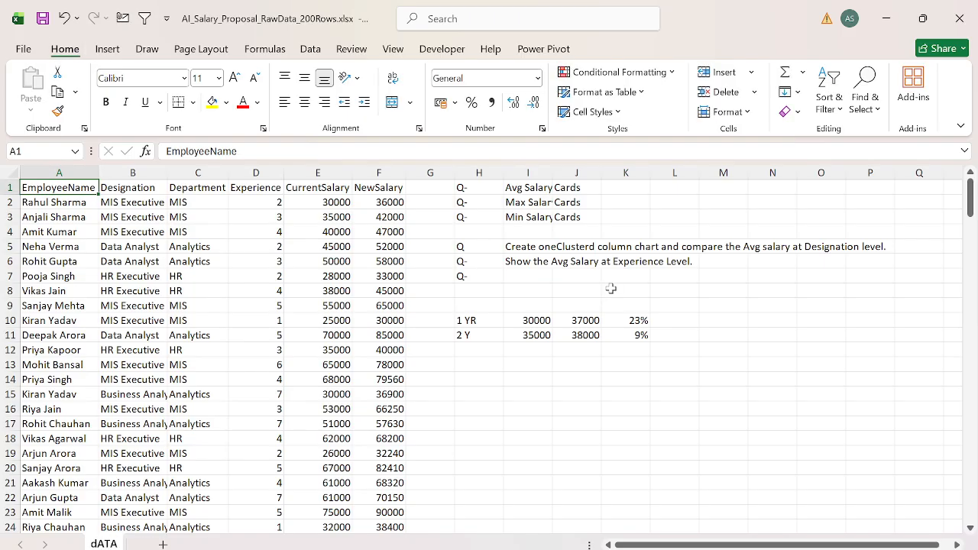
Step: Rename the salary data sheet as "Data" with normal capitalization and return to cell A1
{"action": "key", "text": "ctrl+shift+Down"}
{"action": "key", "text": "ctrl+shift+Right"}
{"action": "key", "text": "alt+h"}
{"action": "type", "text": "or"}
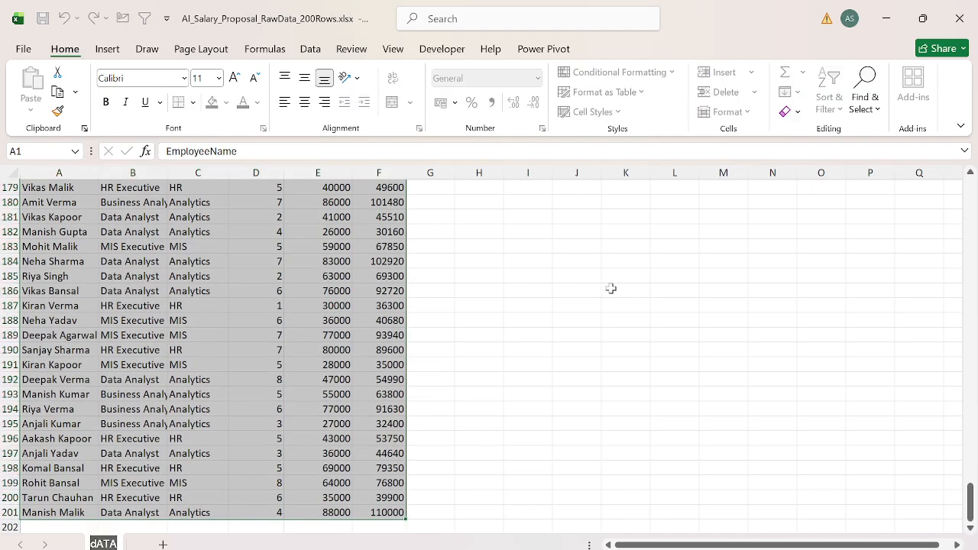
{"action": "type", "text": "dATA"}
{"action": "key", "text": "BackSpace"}
{"action": "key", "text": "BackSpace"}
{"action": "key", "text": "BackSpace"}
{"action": "key", "text": "BackSpace"}
{"action": "type", "text": "D"}
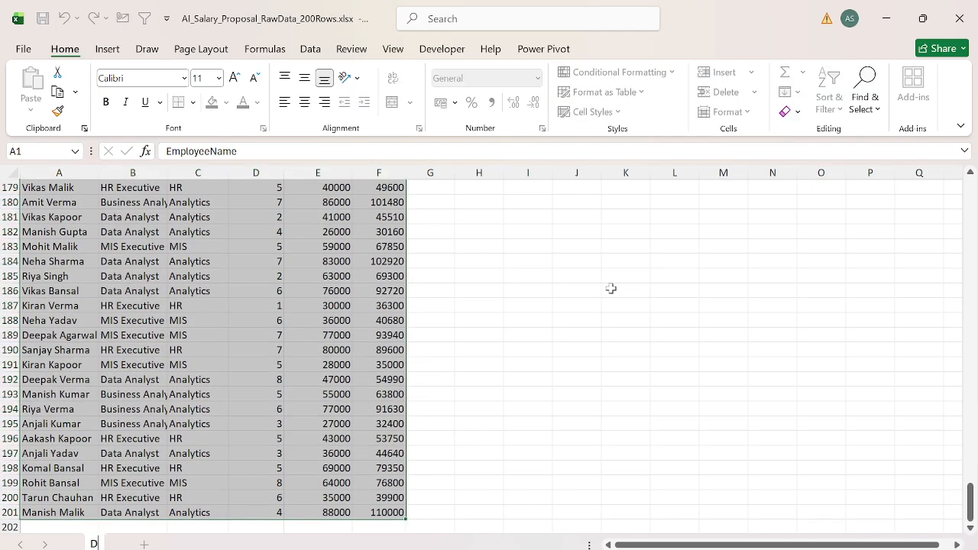
{"action": "type", "text": "ata"}
{"action": "key", "text": "Return"}
{"action": "key", "text": "ctrl+Home"}
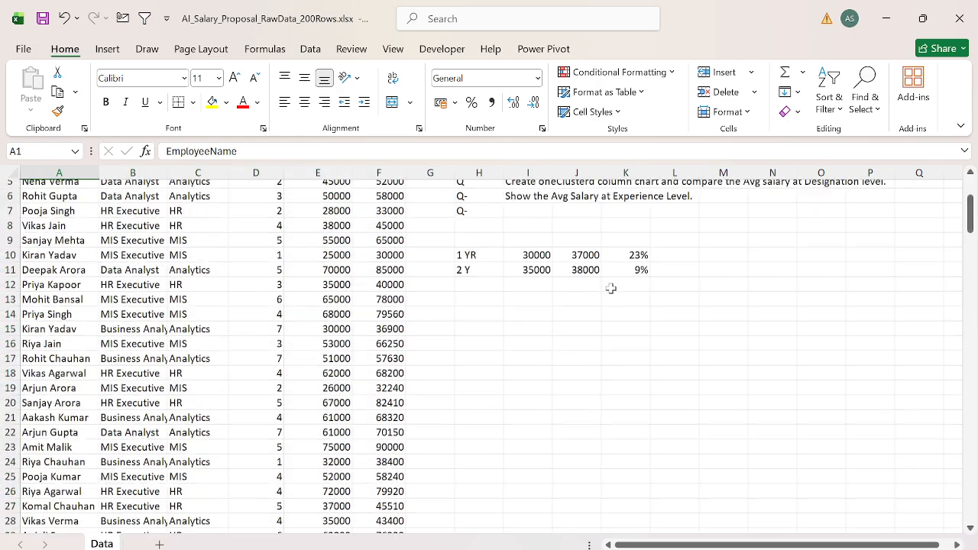
Step: Insert a new worksheet before the Data sheet and name it "Dashboard"
{"action": "key", "text": "shift+F11"}
{"action": "key", "text": "alt+h"}
{"action": "key", "text": "o"}
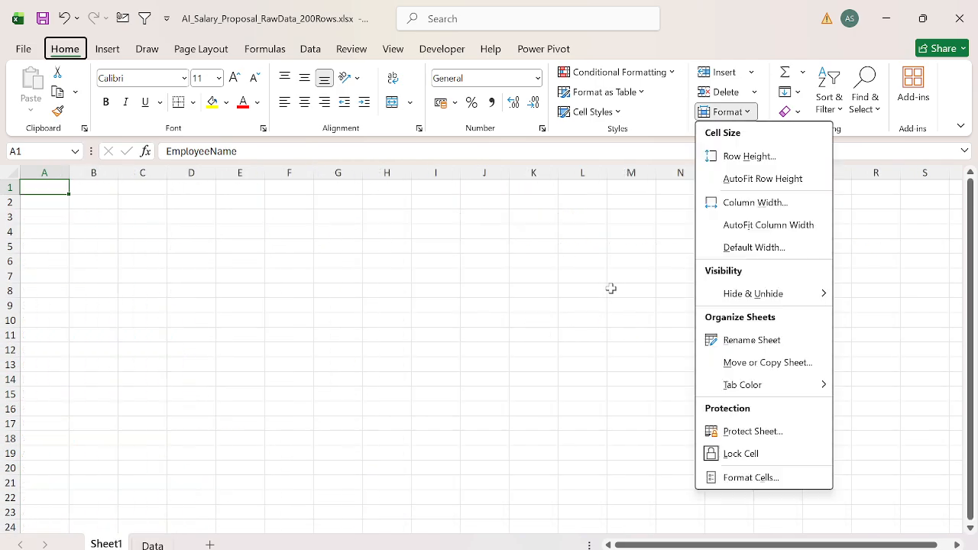
{"action": "key", "text": "r"}
{"action": "key", "text": "BackSpace"}
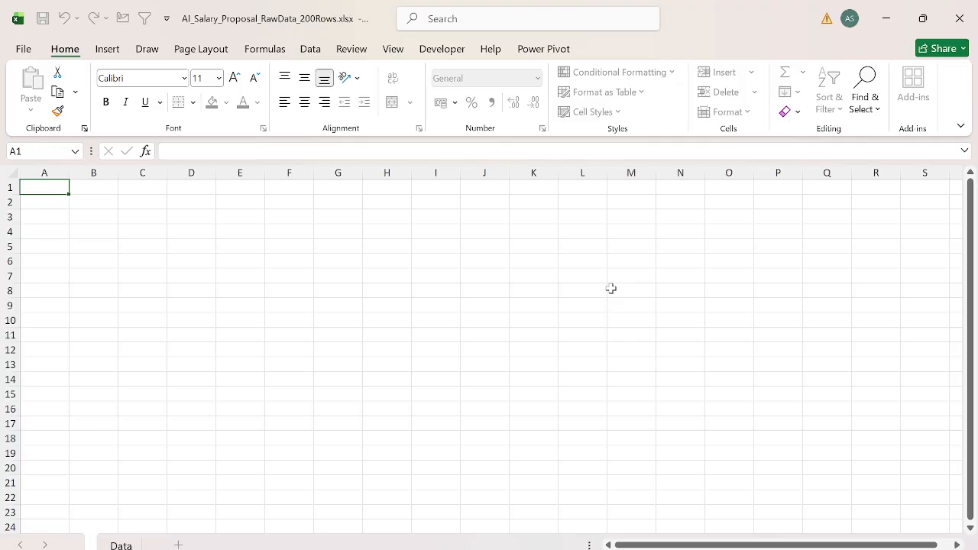
{"action": "type", "text": "Dashboard"}
{"action": "key", "text": "Return"}
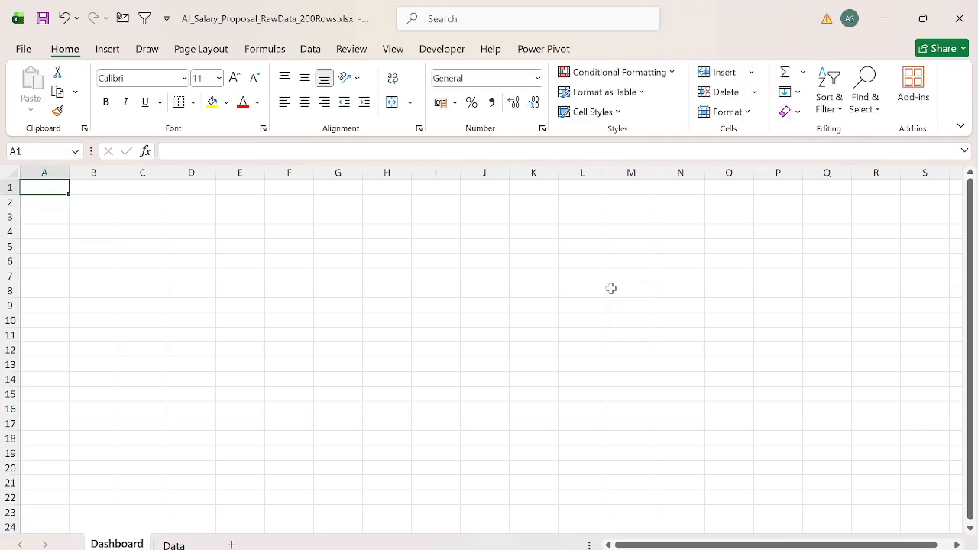
Step: Hide the gridlines on the Dashboard sheet
{"action": "key", "text": "alt+w"}
{"action": "key", "text": "v"}
{"action": "key", "text": "g"}
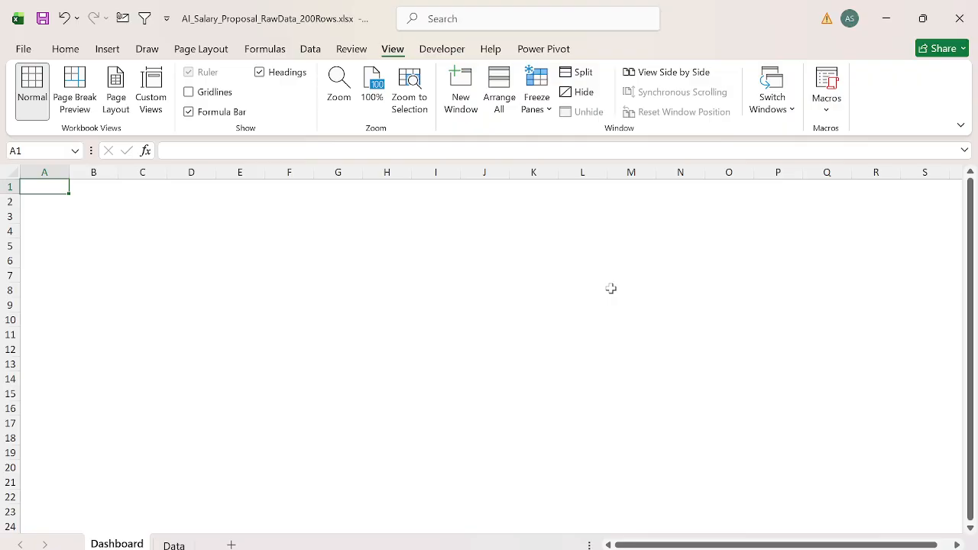
Step: Draw a rectangle banner about 29.03 cm wide and 1.57 cm high across A1 to Q3 of the Dashboard sheet
{"action": "left_click", "coordinate": [107, 48]}
{"action": "left_click", "coordinate": [203, 92]}
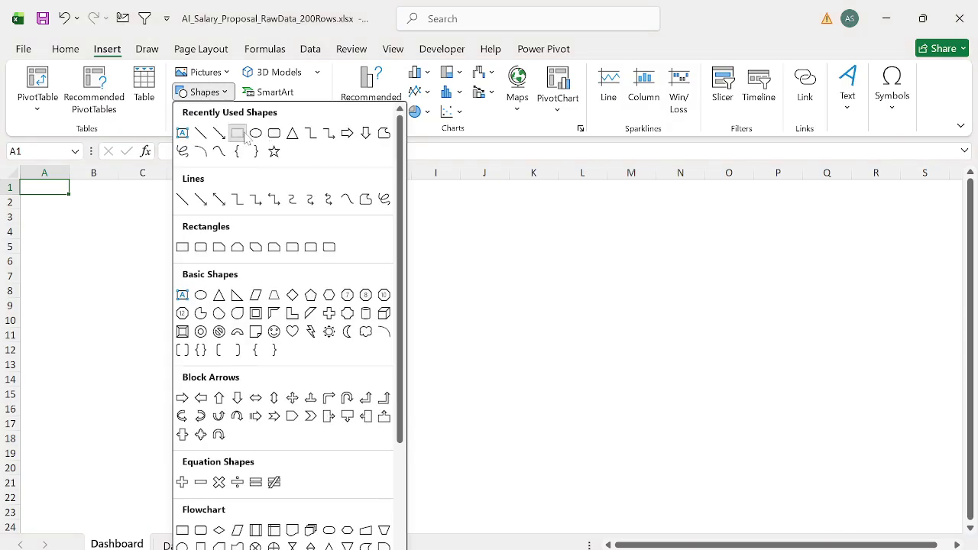
{"action": "left_click", "coordinate": [236, 134]}
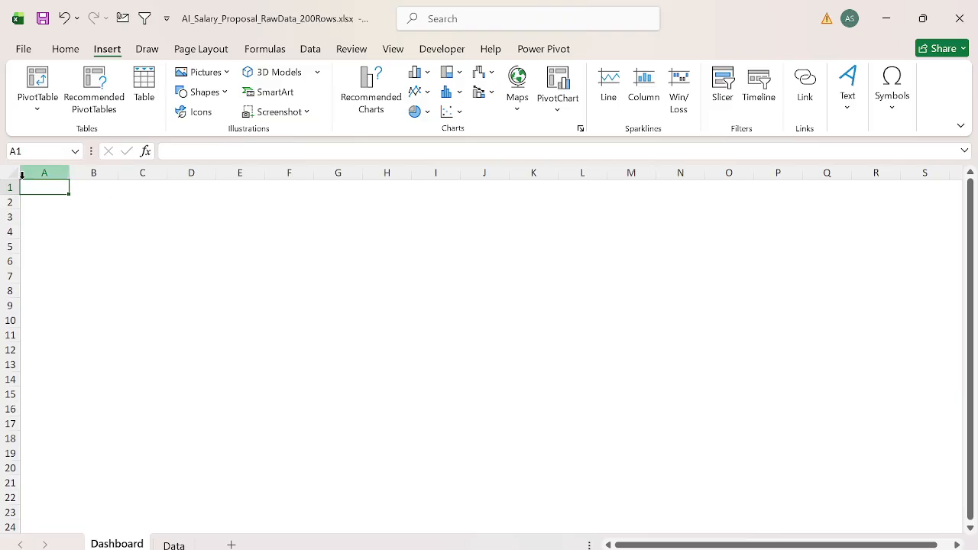
{"action": "mouse_move", "coordinate": [24, 182]}
{"action": "left_mouse_down"}
{"action": "mouse_move", "coordinate": [482, 272]}
{"action": "mouse_move", "coordinate": [838, 211]}
{"action": "mouse_move", "coordinate": [868, 221]}
{"action": "mouse_move", "coordinate": [818, 203]}
{"action": "mouse_move", "coordinate": [858, 224]}
{"action": "left_mouse_up"}
Step: Add the text "Compensation Dashboard" to the banner and make it bold
{"action": "right_click", "coordinate": [757, 205]}
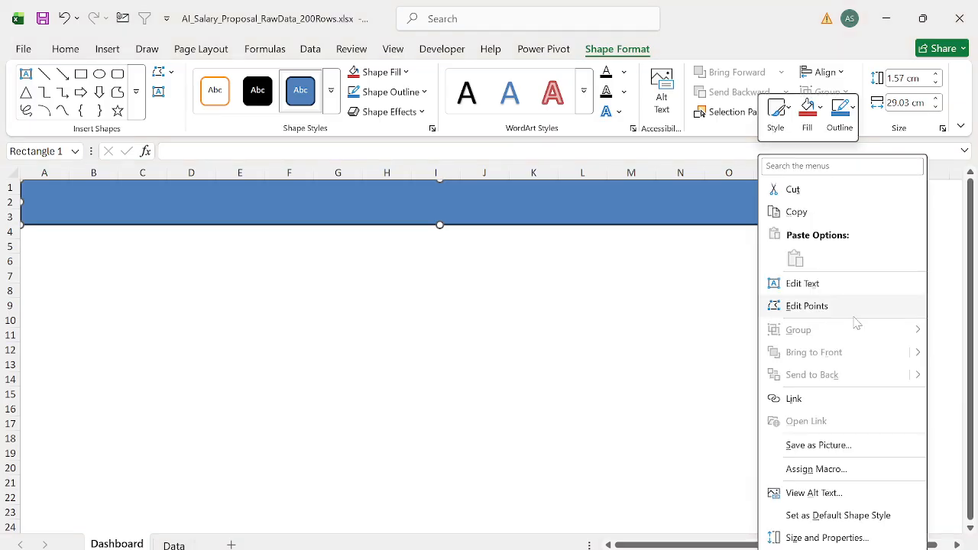
{"action": "left_click", "coordinate": [813, 284]}
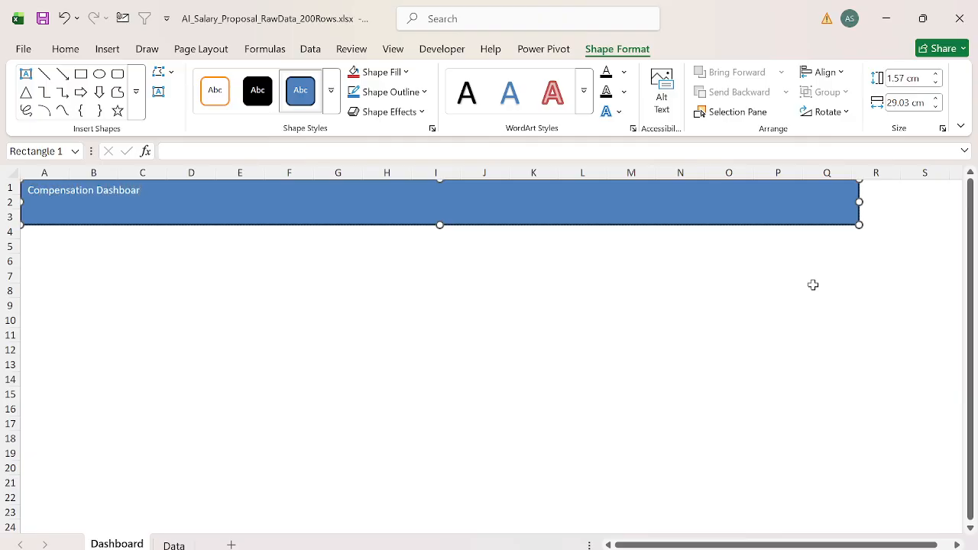
{"action": "key", "text": "ctrl+a"}
{"action": "key", "text": "ctrl+b"}
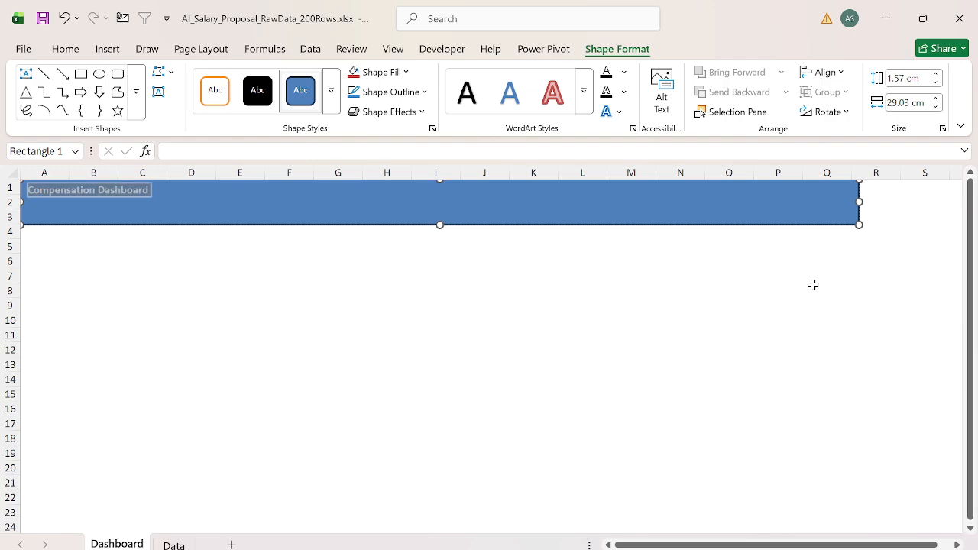
Step: Increase the banner title's font size to 24
{"action": "left_click", "coordinate": [66, 50]}
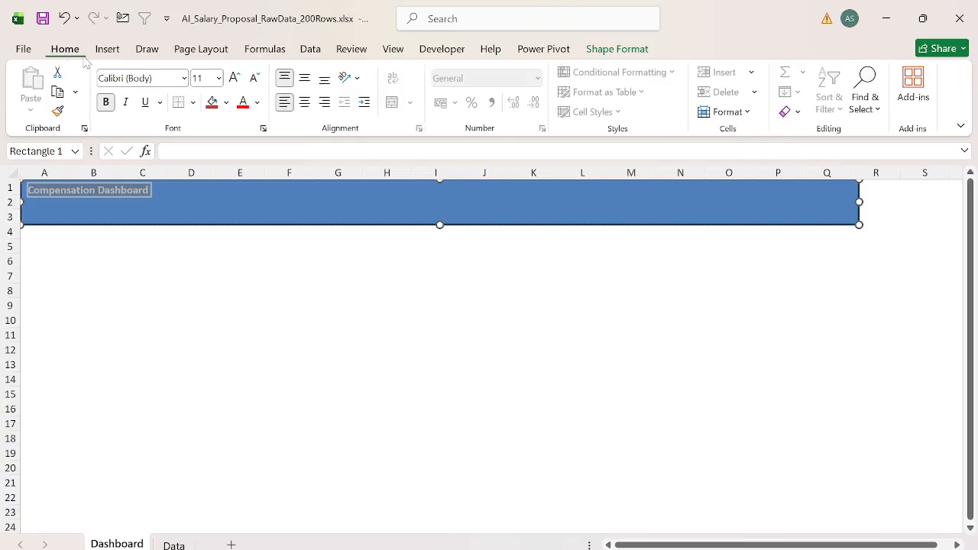
{"action": "left_click", "coordinate": [237, 79]}
{"action": "left_click", "coordinate": [237, 79]}
{"action": "left_click", "coordinate": [236, 80]}
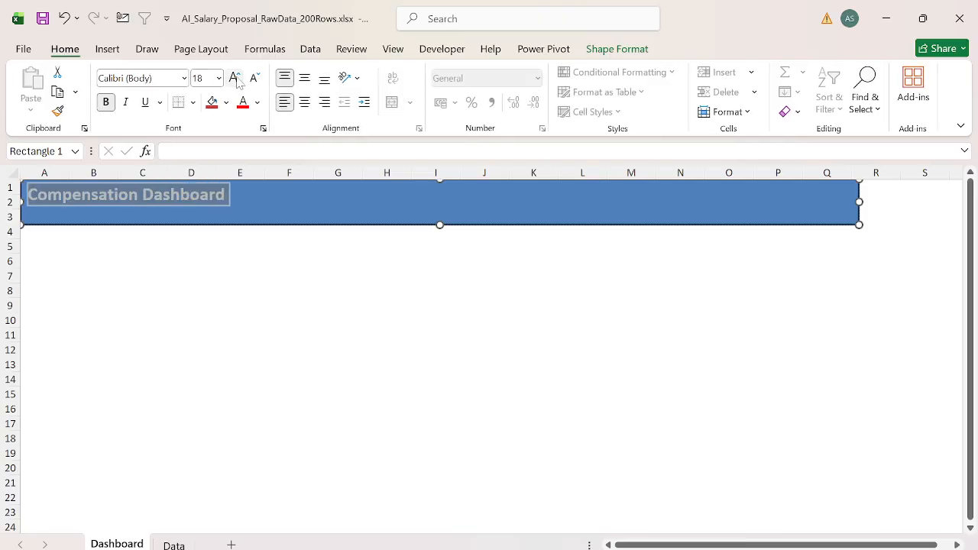
{"action": "left_click", "coordinate": [237, 79]}
{"action": "left_click", "coordinate": [236, 79]}
{"action": "left_click", "coordinate": [237, 80]}
{"action": "left_click", "coordinate": [237, 79]}
{"action": "left_click", "coordinate": [249, 274]}
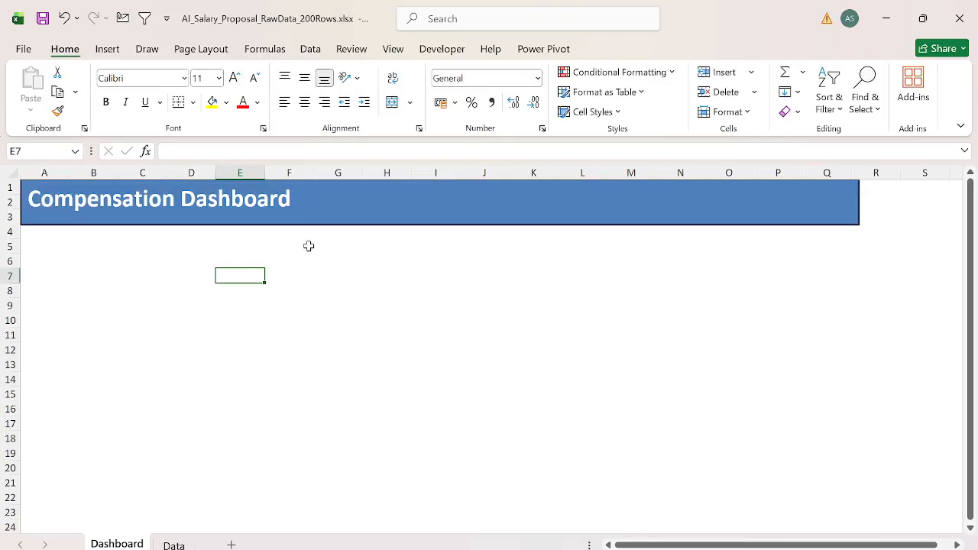
Step: Apply the blue gradient theme style from the fifth row of the shape styles to the title banner
{"action": "left_click", "coordinate": [308, 219]}
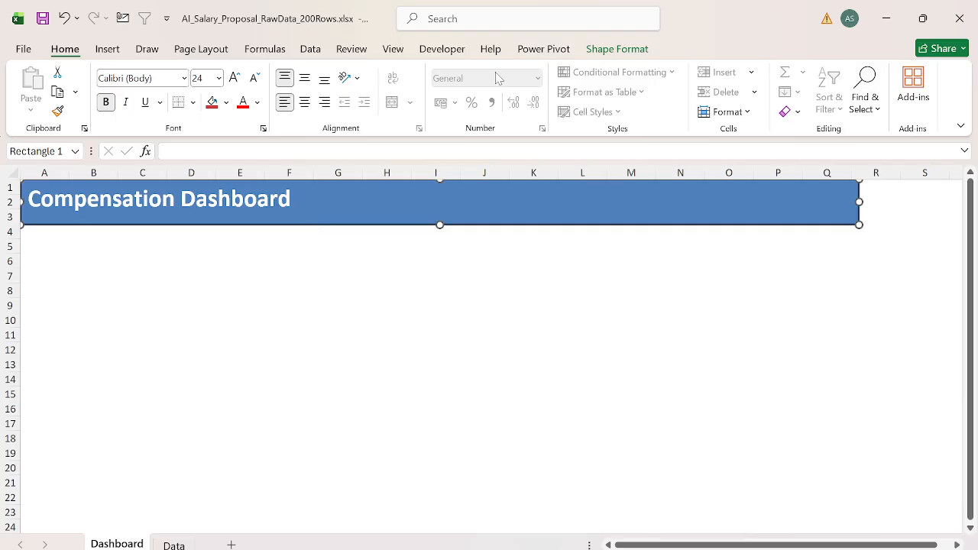
{"action": "left_click", "coordinate": [620, 51]}
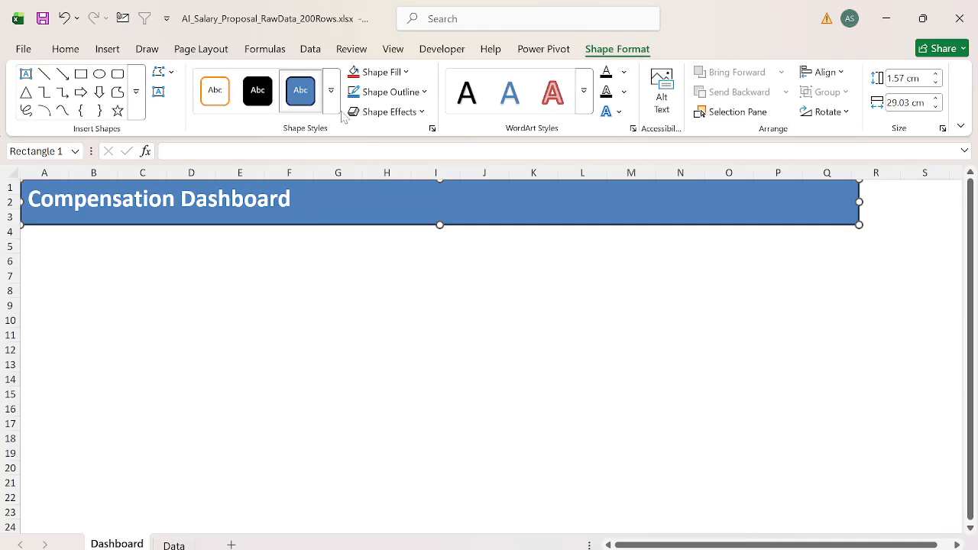
{"action": "left_click", "coordinate": [331, 107]}
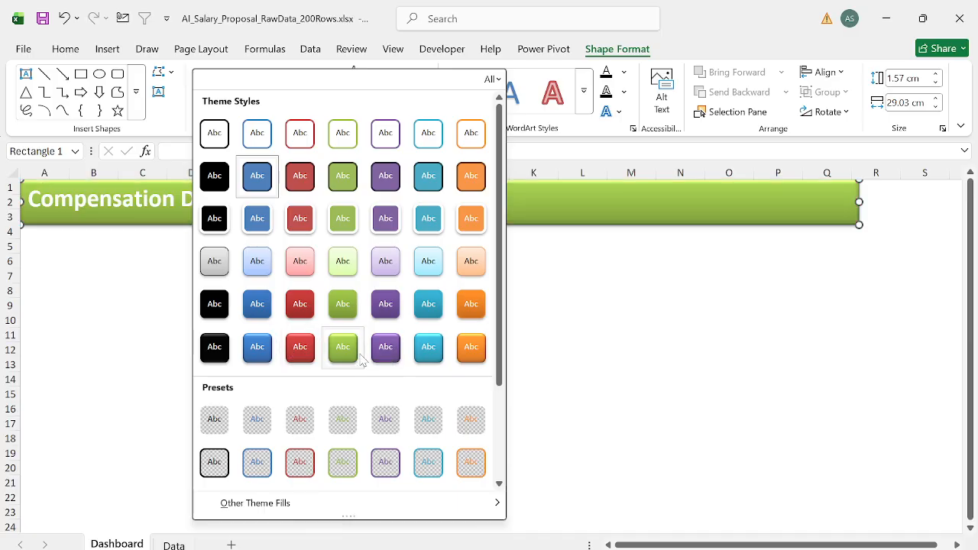
{"action": "left_click", "coordinate": [260, 319]}
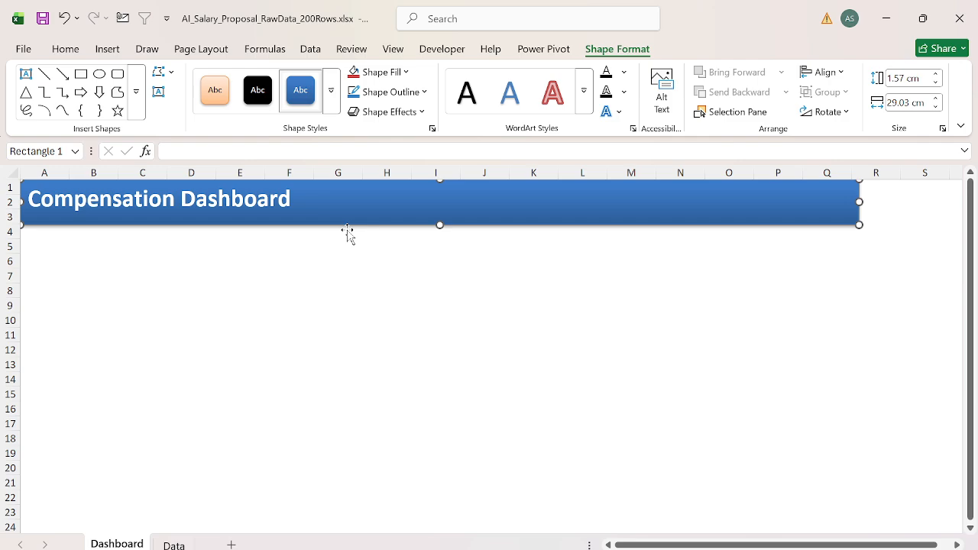
Step: Try the second preset shape effect on the title banner
{"action": "left_click", "coordinate": [397, 111]}
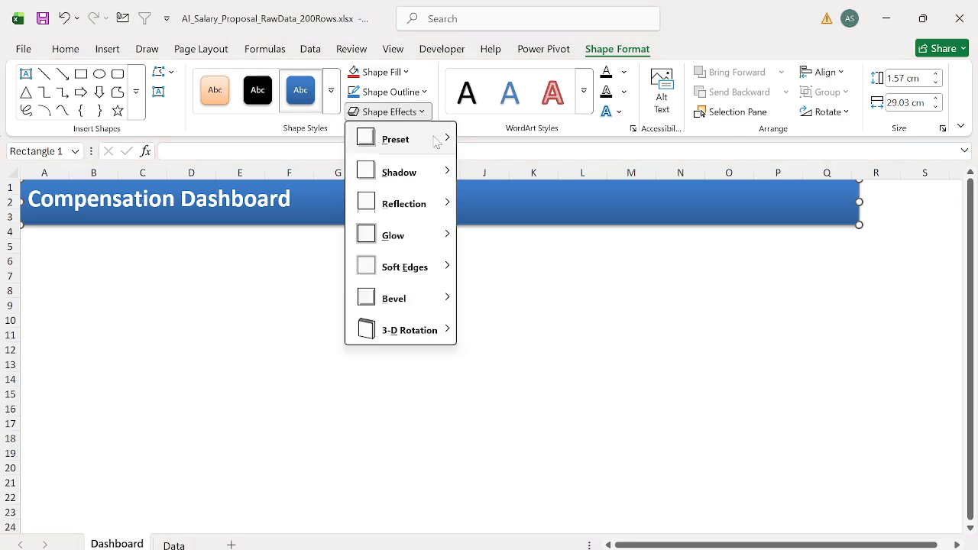
{"action": "mouse_move", "coordinate": [435, 142]}
{"action": "left_click", "coordinate": [521, 238]}
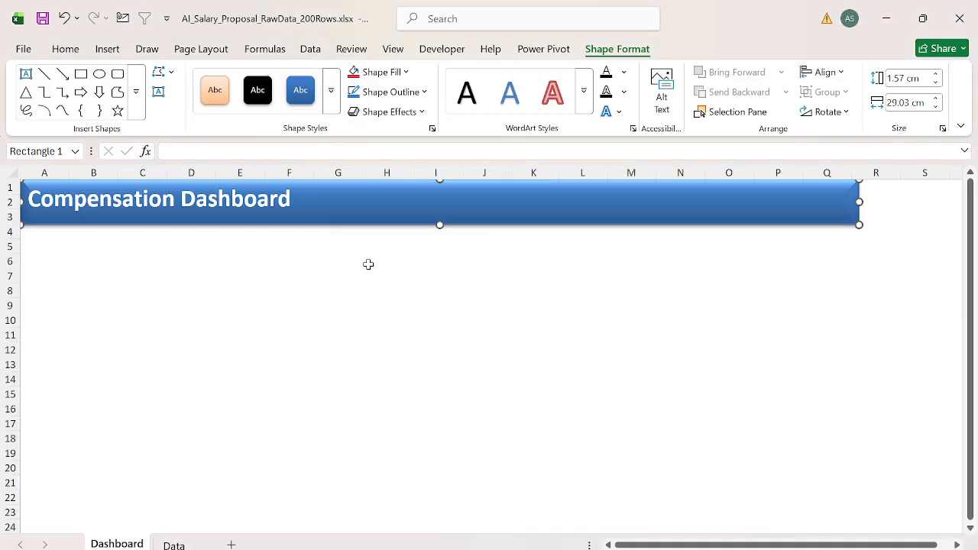
Step: Apply the second preset in the middle row of the preset shape effects to the title banner
{"action": "left_click", "coordinate": [405, 112]}
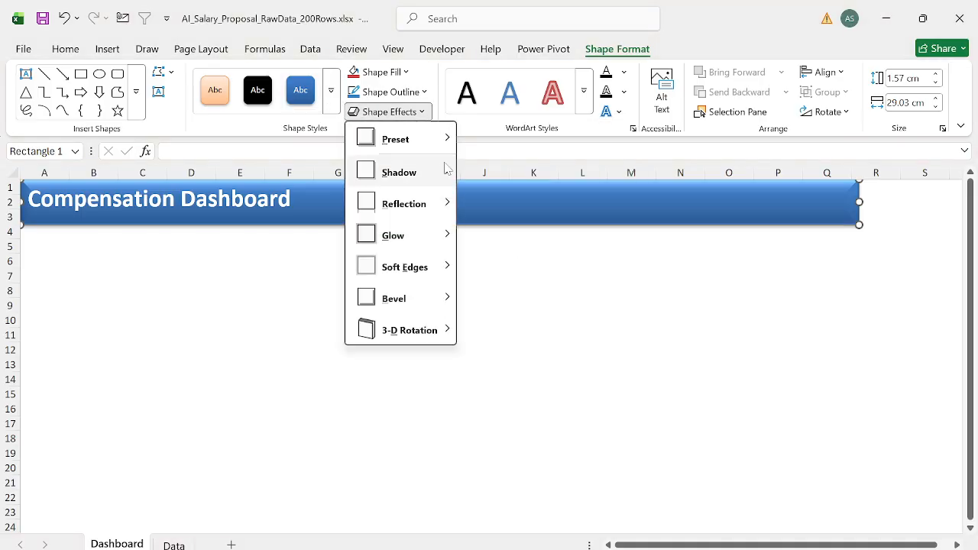
{"action": "mouse_move", "coordinate": [435, 139]}
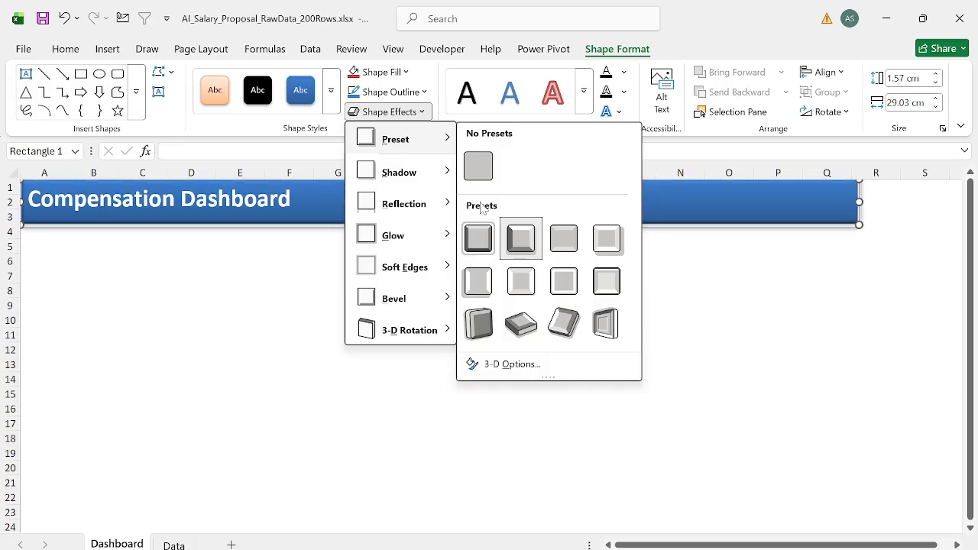
{"action": "left_click", "coordinate": [520, 296]}
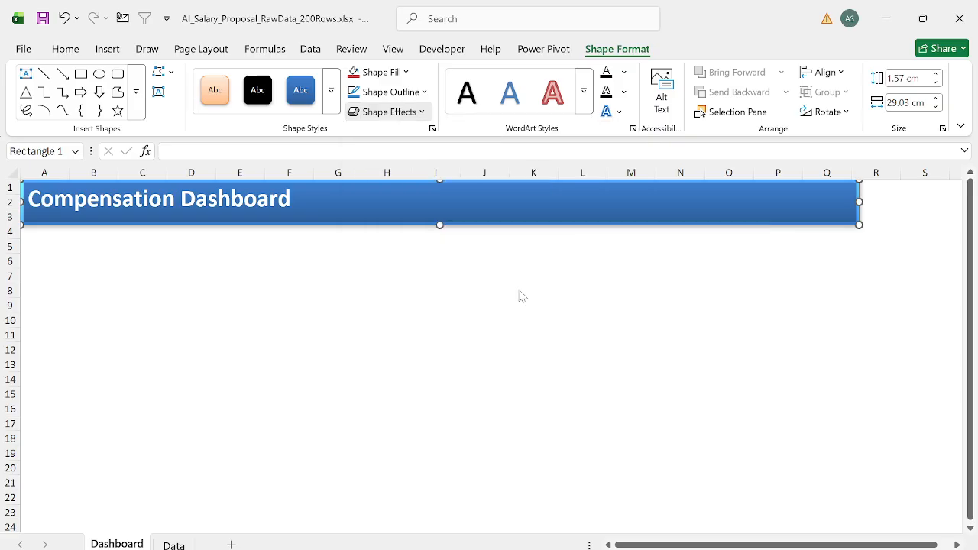
{"action": "left_click", "coordinate": [519, 289]}
{"action": "key", "text": "Home"}
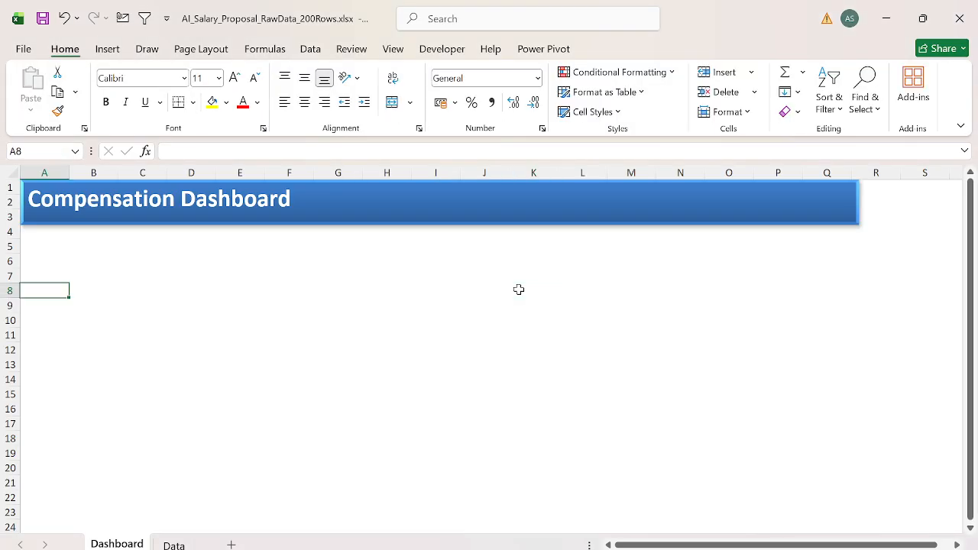
Step: Search the stock icons for "Money" and insert the banknotes icon
{"action": "left_click", "coordinate": [111, 49]}
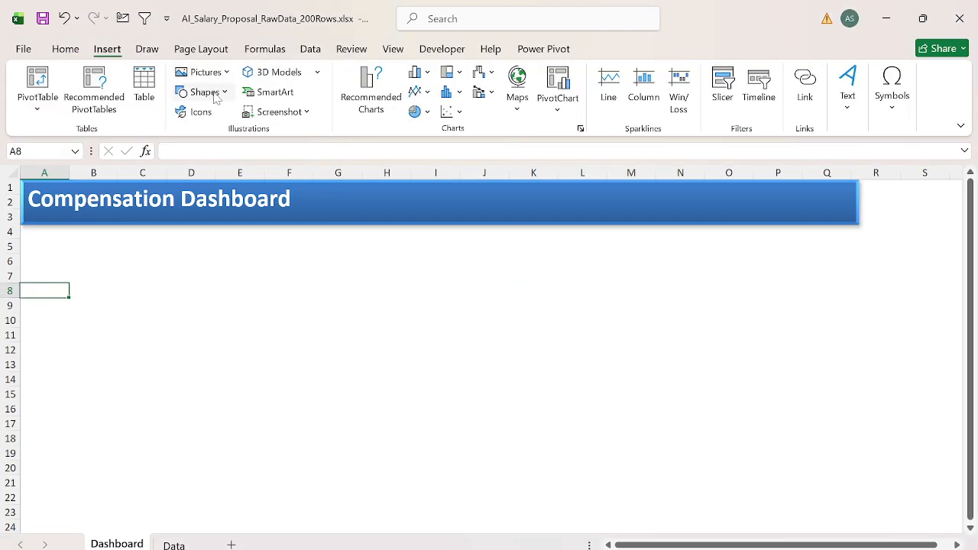
{"action": "left_click", "coordinate": [199, 112]}
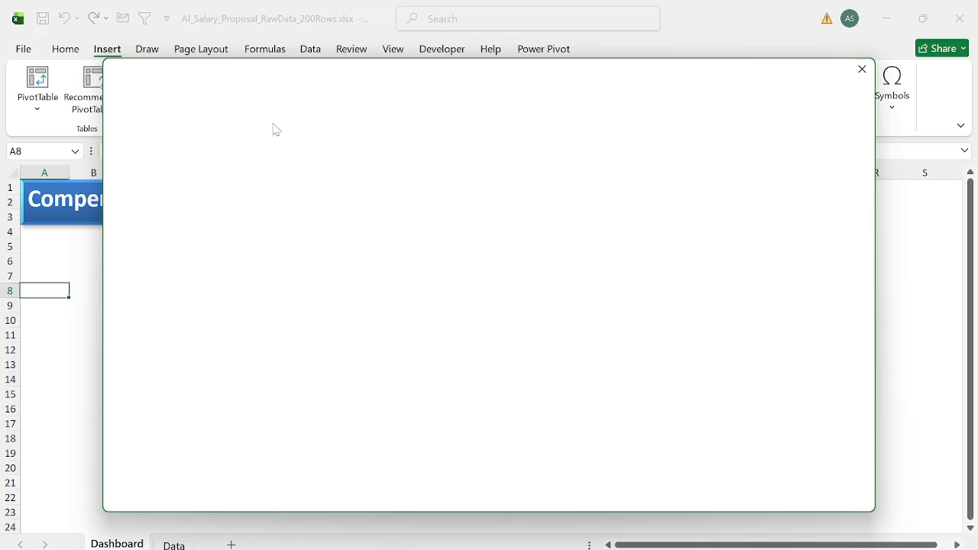
{"action": "type", "text": "Money"}
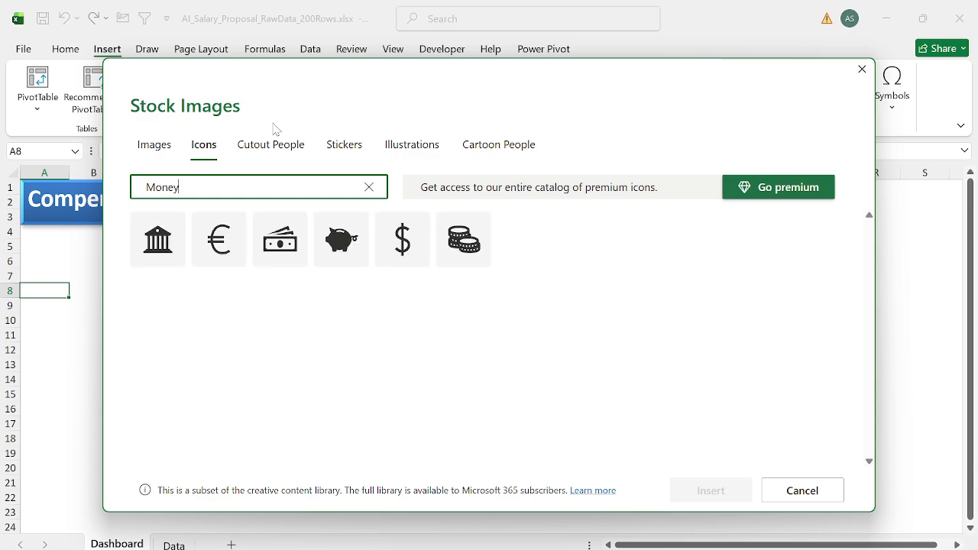
{"action": "left_click", "coordinate": [181, 239]}
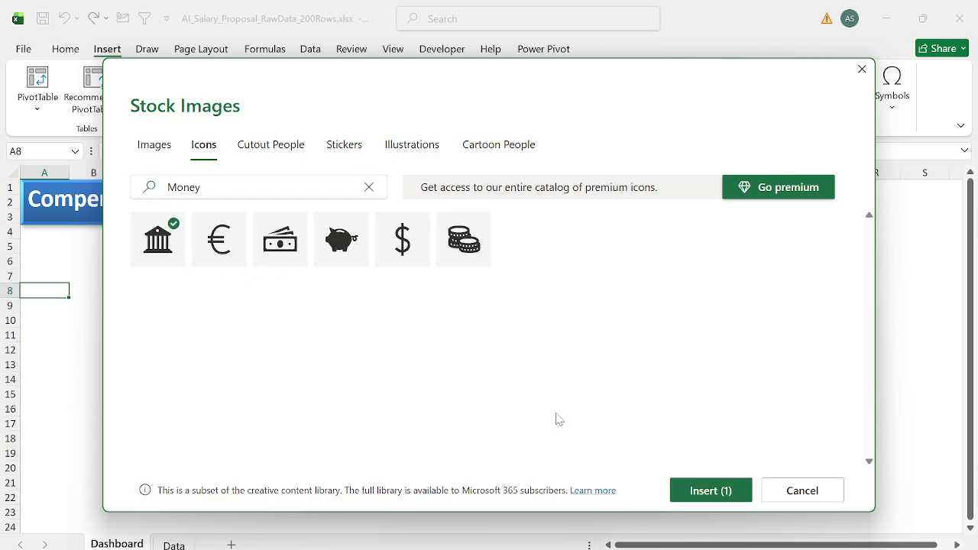
{"action": "left_click", "coordinate": [164, 241]}
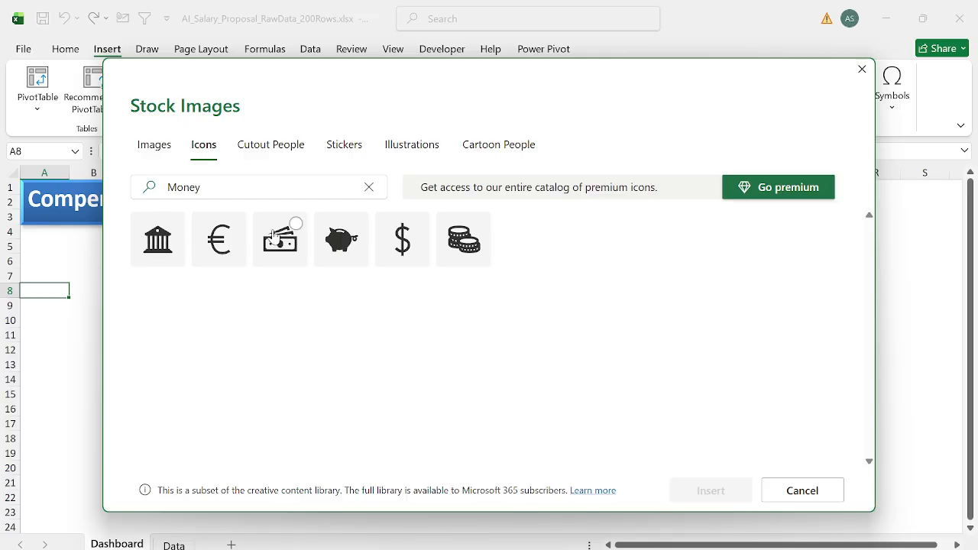
{"action": "left_click", "coordinate": [275, 237]}
{"action": "left_click", "coordinate": [280, 238]}
{"action": "left_click", "coordinate": [280, 238]}
{"action": "left_click", "coordinate": [710, 489]}
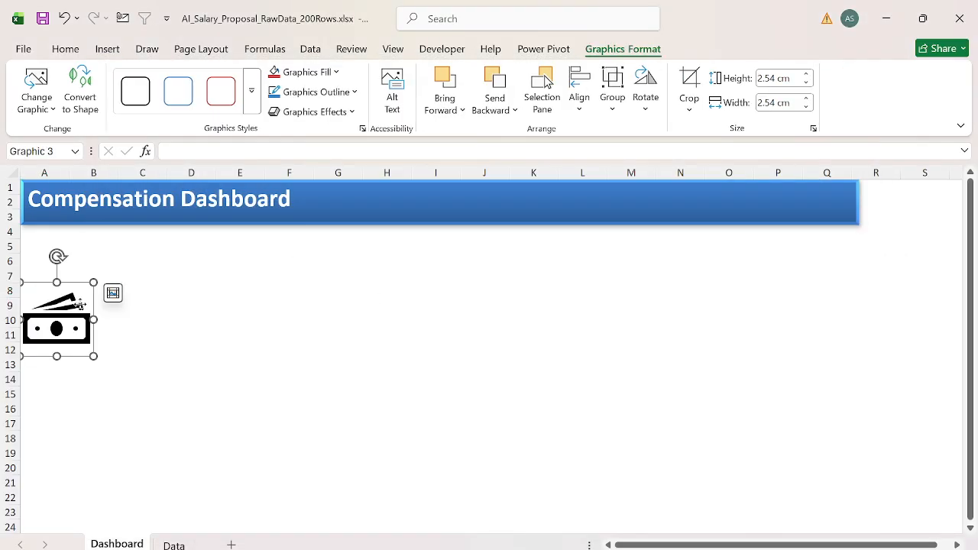
Step: Fit the banknotes icon, about 0.97 cm high and 1.99 cm wide, onto the banner over columns P and Q and give it the red outline style
{"action": "left_click_drag", "start_coordinate": [83, 303], "coordinate": [365, 294]}
{"action": "left_click_drag", "start_coordinate": [302, 270], "coordinate": [319, 286]}
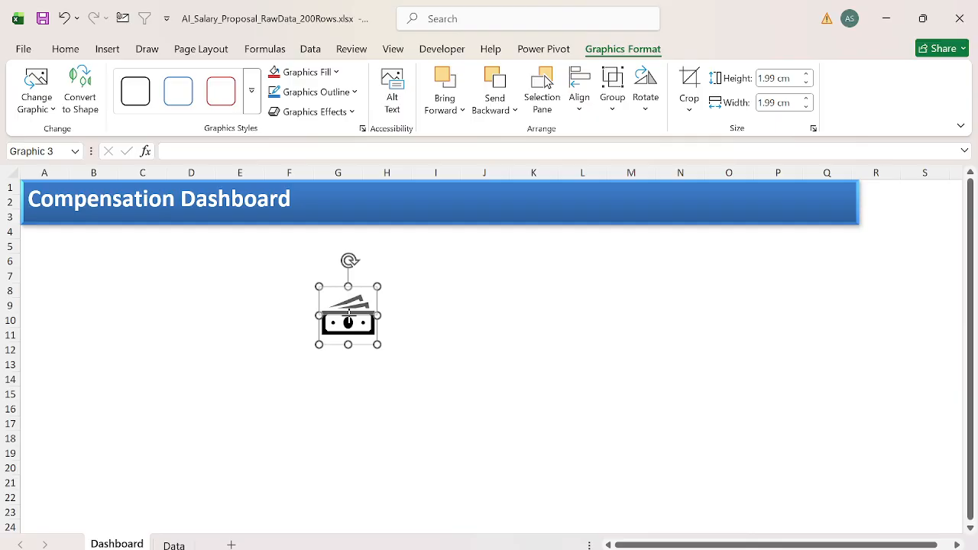
{"action": "left_click_drag", "start_coordinate": [348, 345], "coordinate": [826, 202]}
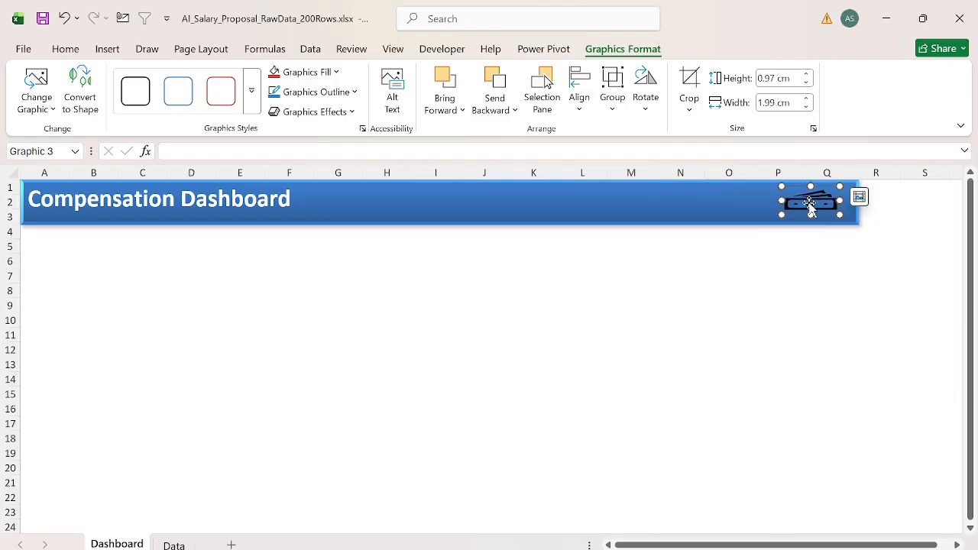
{"action": "left_click", "coordinate": [231, 91]}
{"action": "left_click", "coordinate": [260, 303]}
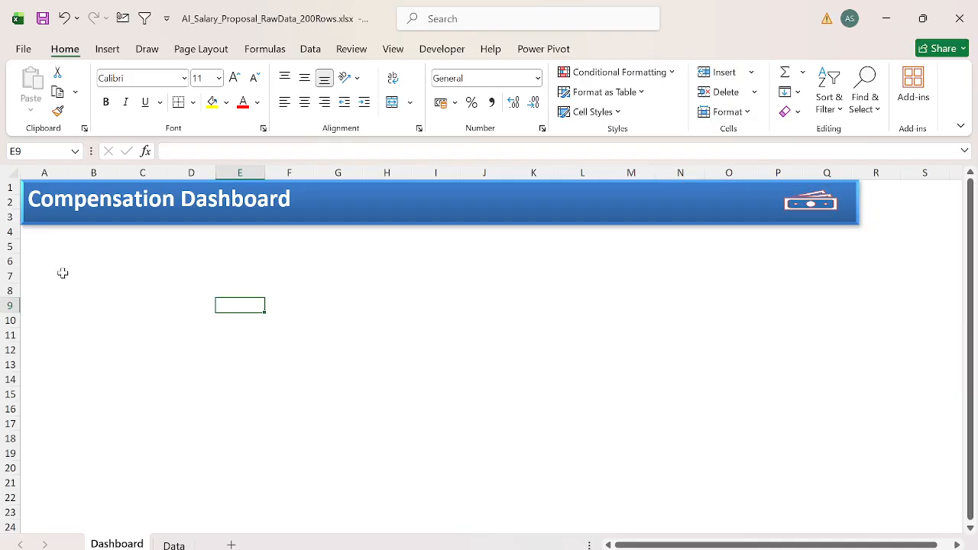
Step: Draw a thin rectangle about 29 cm wide and 0.16 cm high along the lower edge of the title banner
{"action": "left_click", "coordinate": [105, 49]}
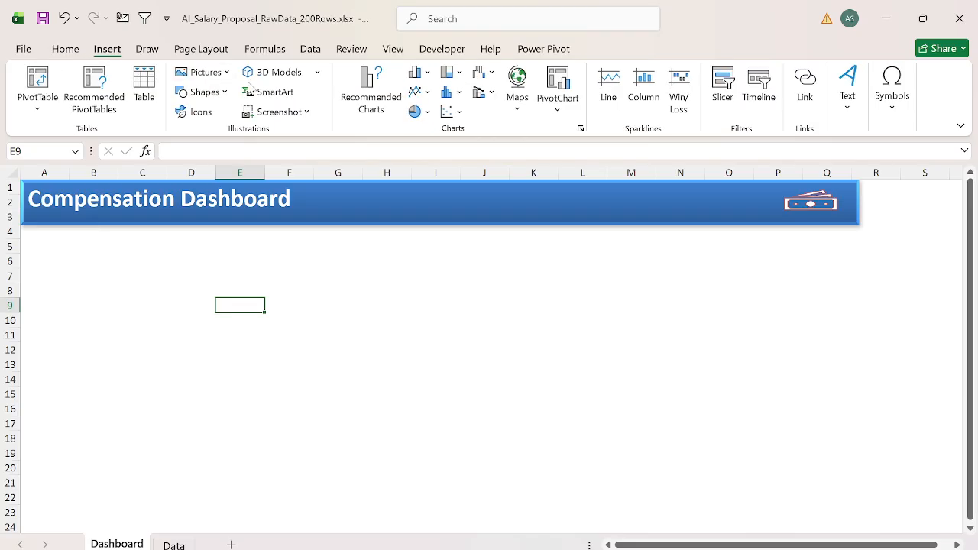
{"action": "left_click", "coordinate": [226, 92]}
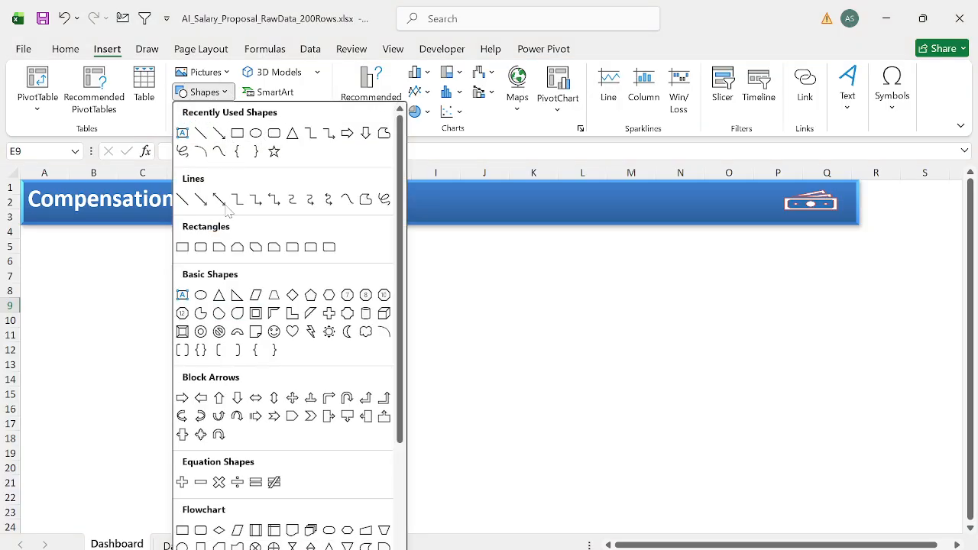
{"action": "left_click", "coordinate": [183, 247]}
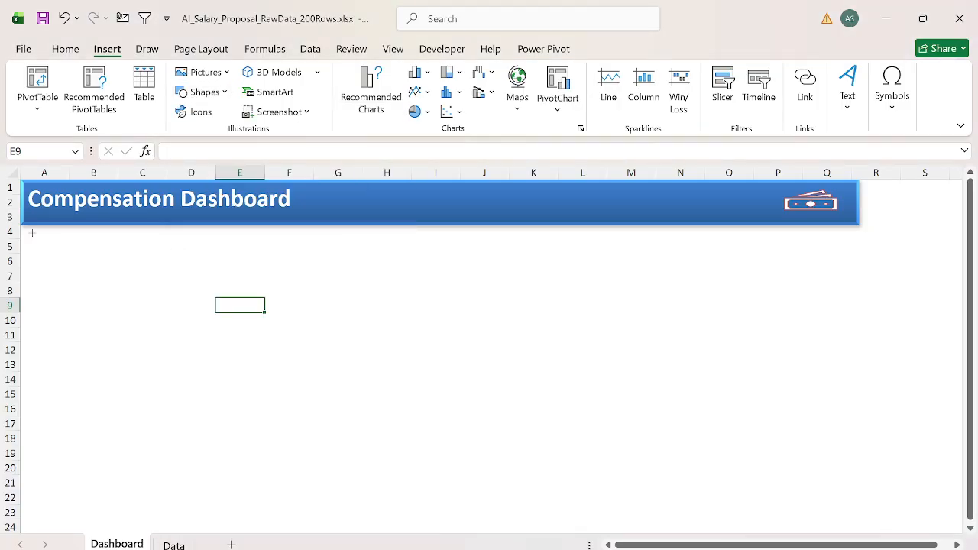
{"action": "mouse_move", "coordinate": [32, 233]}
{"action": "left_mouse_down"}
{"action": "mouse_move", "coordinate": [723, 251]}
{"action": "mouse_move", "coordinate": [856, 240]}
{"action": "mouse_move", "coordinate": [825, 225]}
{"action": "mouse_move", "coordinate": [857, 227]}
{"action": "left_mouse_up"}
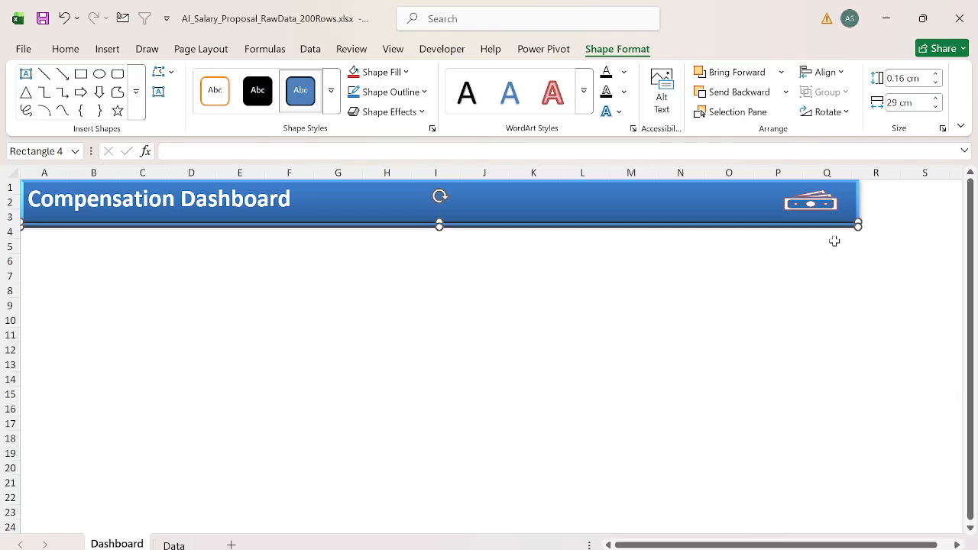
{"action": "left_click", "coordinate": [832, 243]}
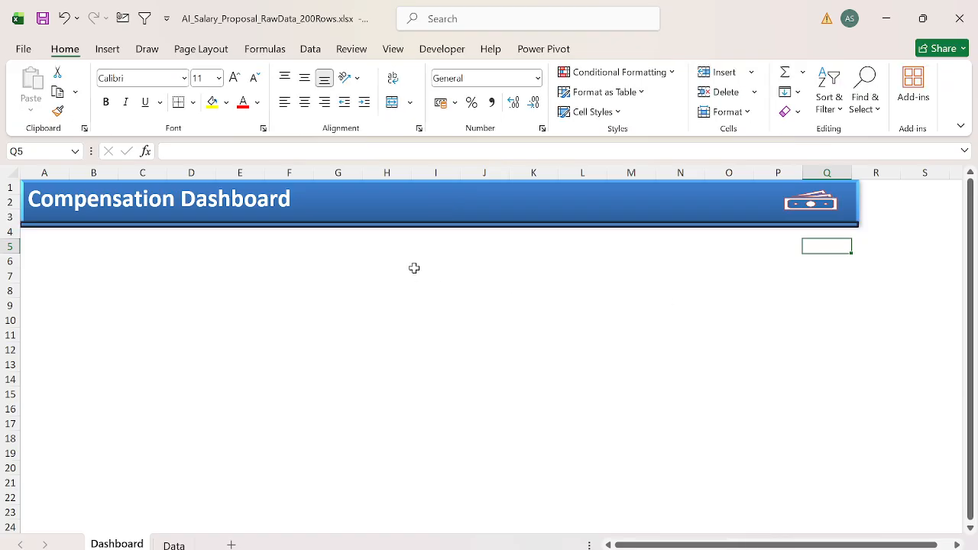
Step: Fill the thin strip under the title banner with the standard yellow
{"action": "left_click", "coordinate": [290, 225]}
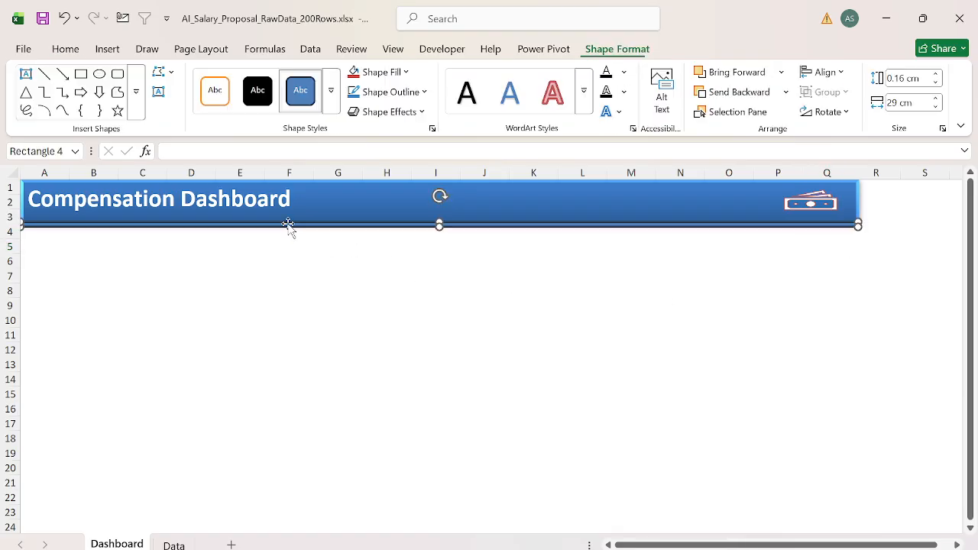
{"action": "left_click", "coordinate": [403, 73]}
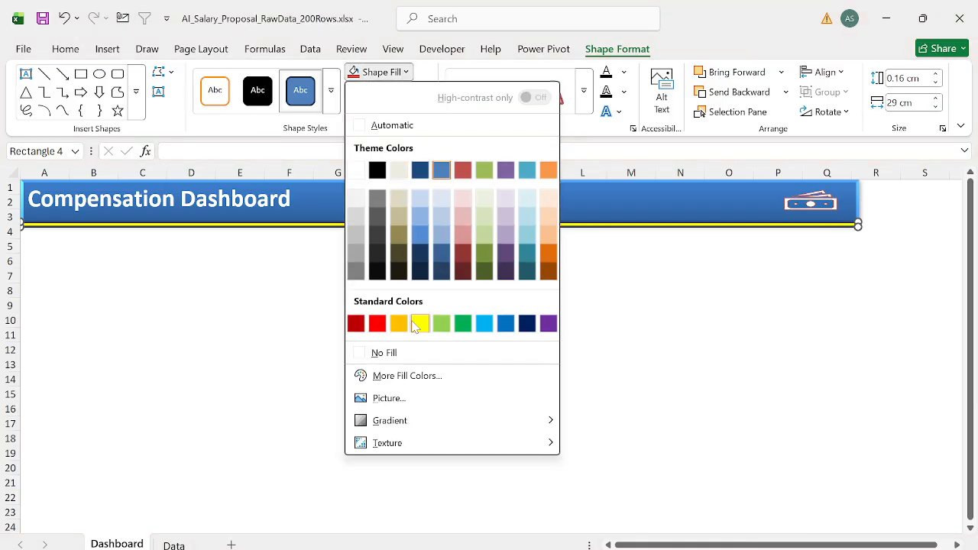
{"action": "left_click", "coordinate": [417, 324]}
{"action": "left_click", "coordinate": [319, 276]}
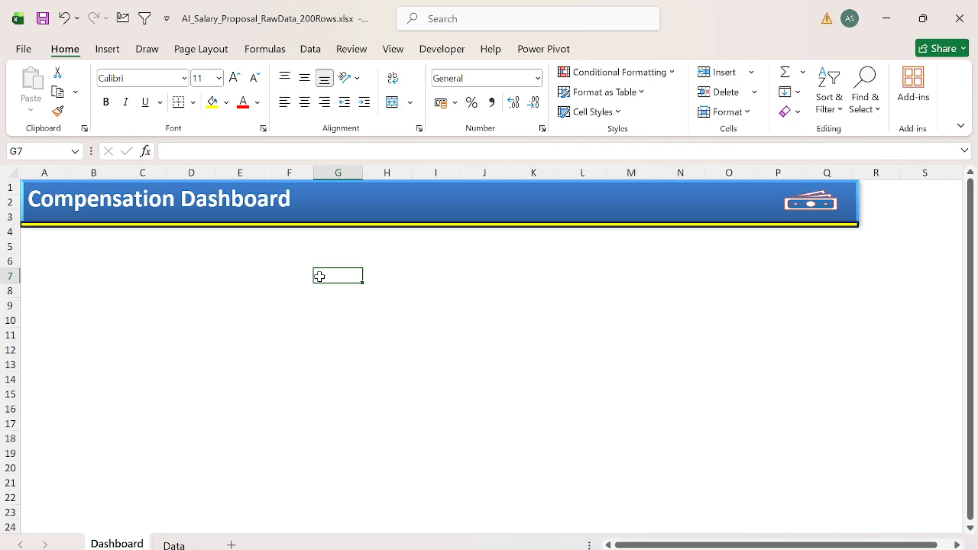
Step: Merge cells B5:D5 into one header cell and fill it with the standard blue
{"action": "left_click", "coordinate": [49, 253]}
{"action": "key", "text": "Right"}
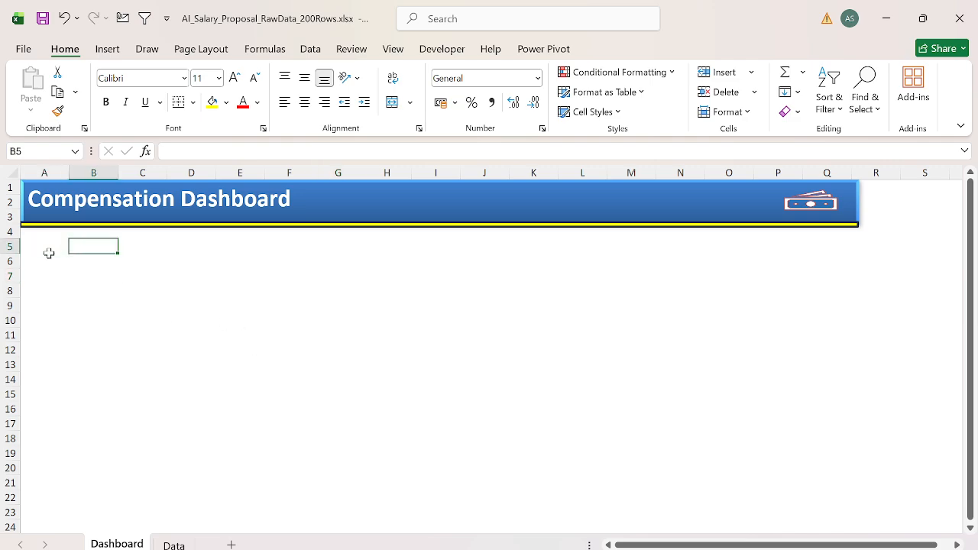
{"action": "key", "text": "Left"}
{"action": "key", "text": "Right"}
{"action": "key", "text": "shift+Left"}
{"action": "key", "text": "shift+Right"}
{"action": "key", "text": "shift+Right"}
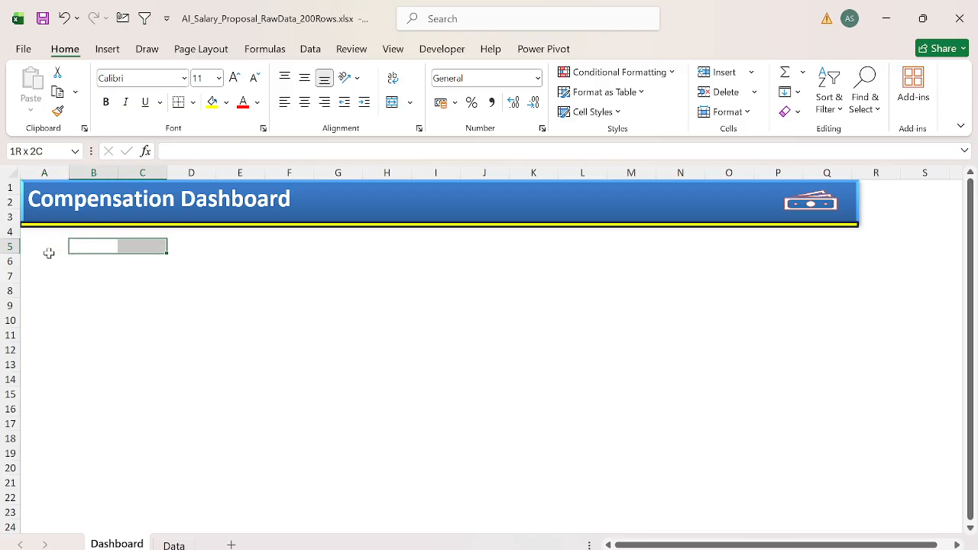
{"action": "key", "text": "shift+Right"}
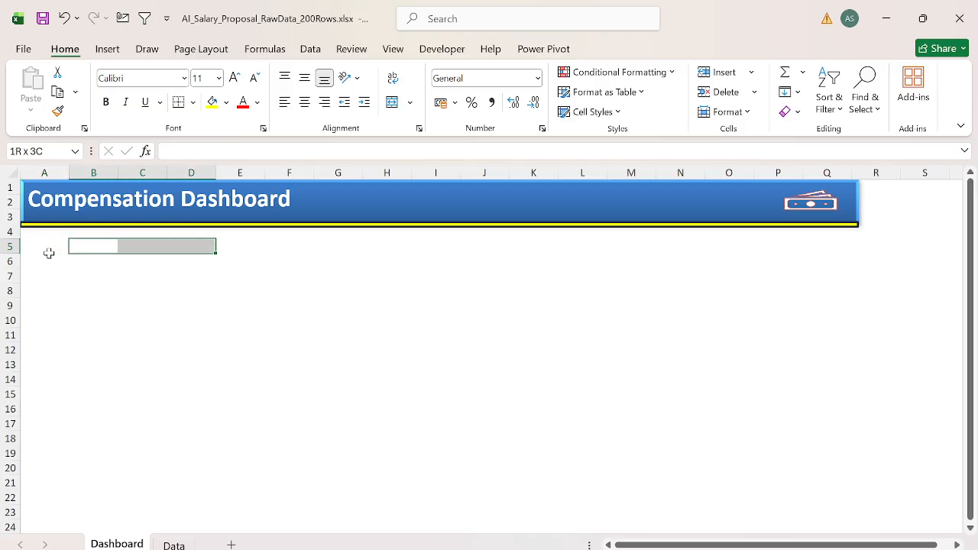
{"action": "key", "text": "Down"}
{"action": "key", "text": "shift+Right"}
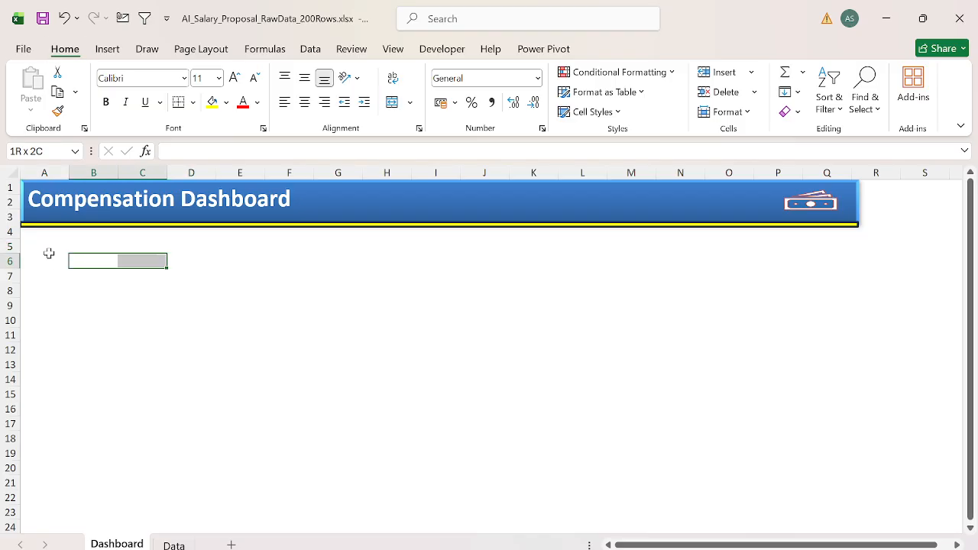
{"action": "key", "text": "shift+Down"}
{"action": "key", "text": "shift+Down"}
{"action": "key", "text": "shift+Right"}
{"action": "key", "text": "shift+Down"}
{"action": "key", "text": "Up"}
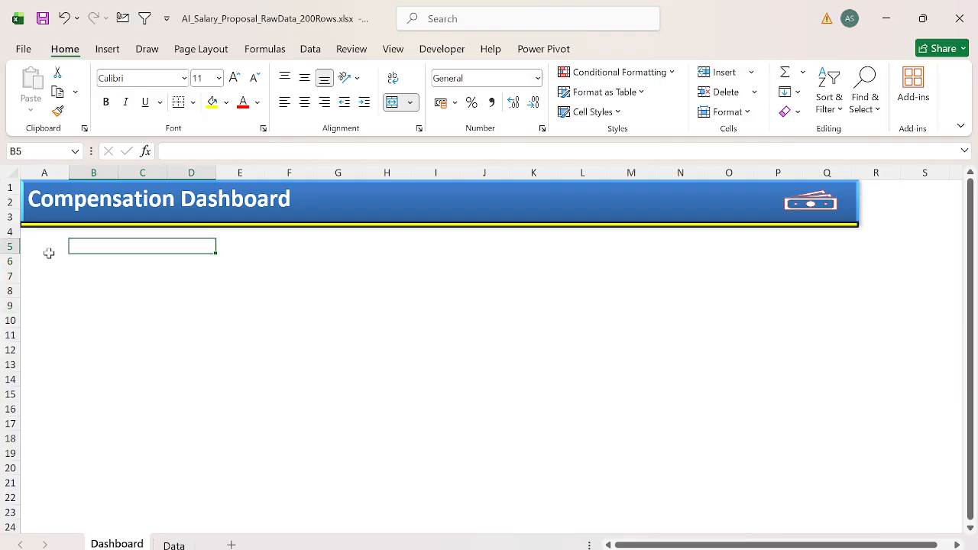
{"action": "left_click", "coordinate": [226, 102]}
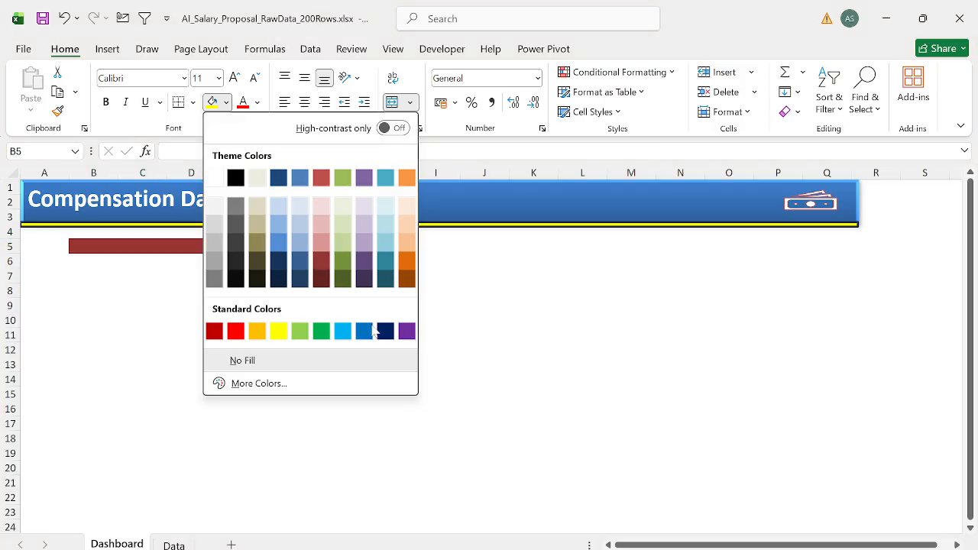
{"action": "left_click", "coordinate": [363, 330]}
Step: Merge and center cells B6:D10 below the blue header and fill them with the lightest theme grey
{"action": "key", "text": "Down"}
{"action": "key", "text": "shift+Right"}
{"action": "key", "text": "shift+Down"}
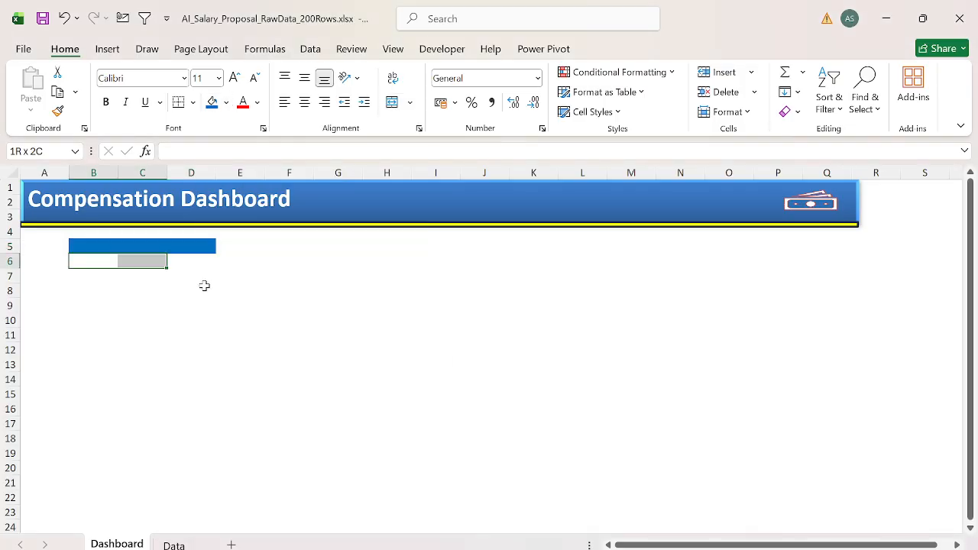
{"action": "key", "text": "shift+Down"}
{"action": "key", "text": "shift+Right"}
{"action": "key", "text": "shift+Down"}
{"action": "key", "text": "shift+Down"}
{"action": "key", "text": "alt"}
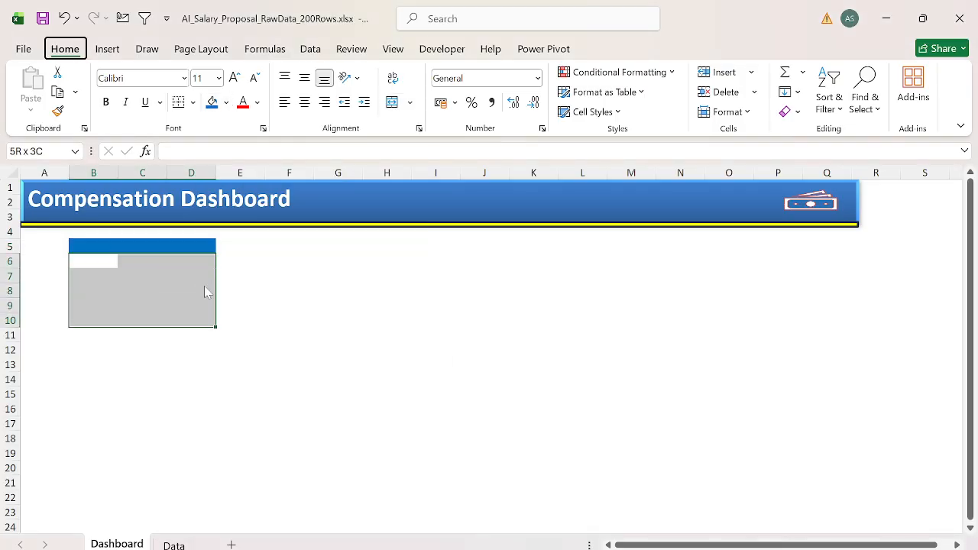
{"action": "key", "text": "h"}
{"action": "key", "text": "m"}
{"action": "key", "text": "c"}
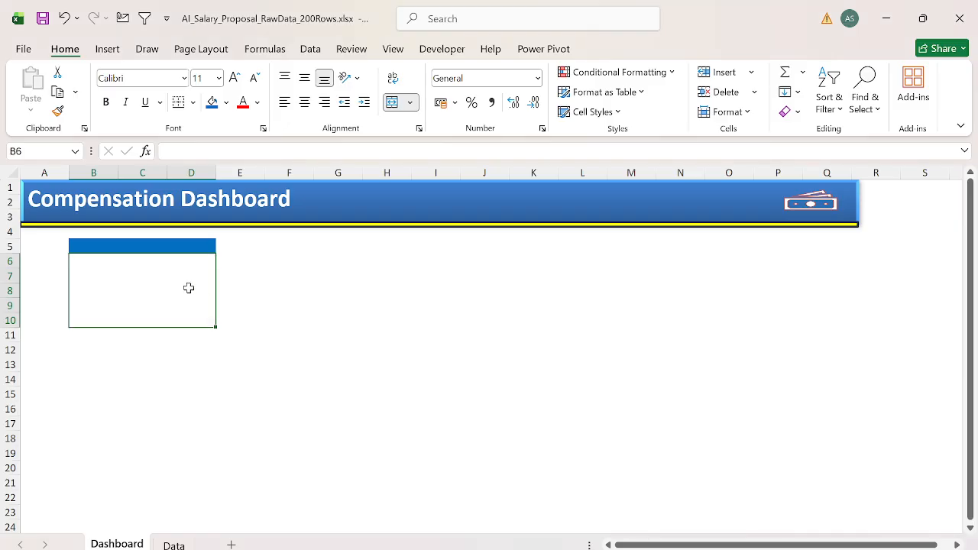
{"action": "left_click", "coordinate": [226, 102]}
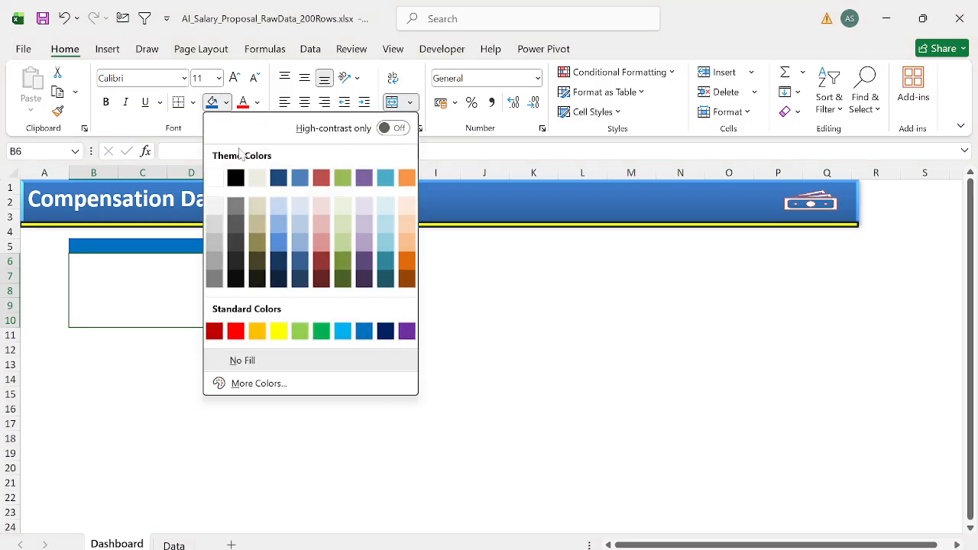
{"action": "left_click", "coordinate": [221, 215]}
Step: Copy the card in B5:D10 to the ranges starting at G5 and L5
{"action": "left_click_drag", "start_coordinate": [161, 247], "coordinate": [163, 247]}
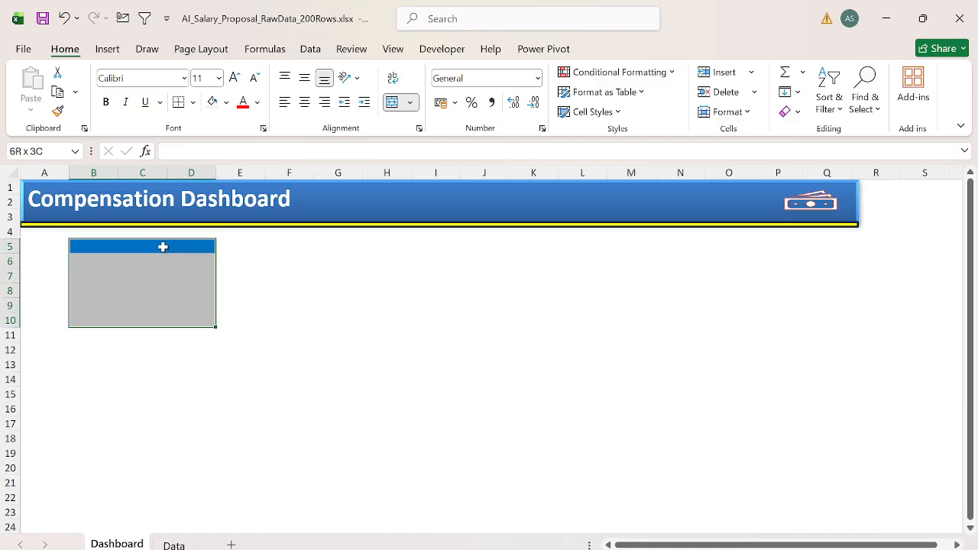
{"action": "key", "text": "ctrl+c"}
{"action": "key", "text": "Right"}
{"action": "key", "text": "Right"}
{"action": "key", "text": "Right"}
{"action": "key", "text": "ctrl+v"}
{"action": "key", "text": "Right"}
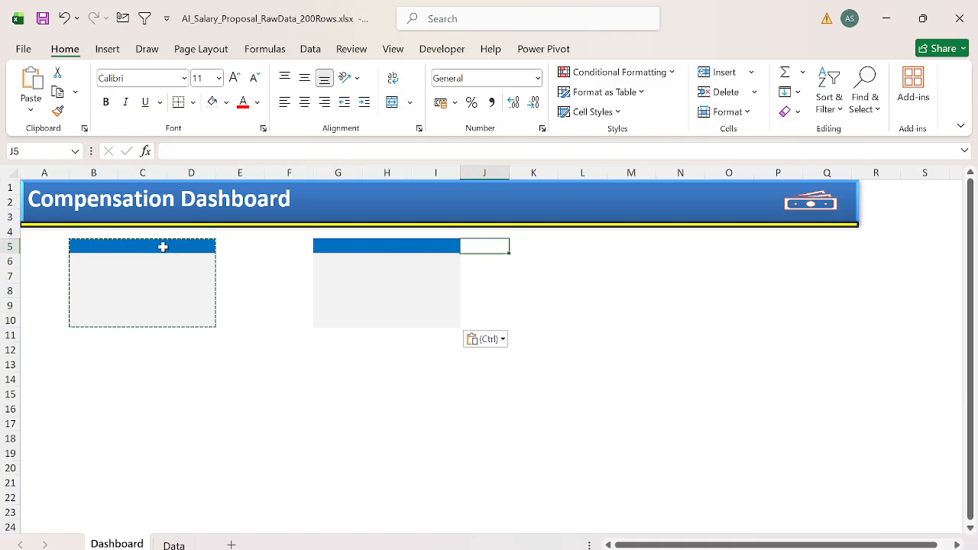
{"action": "key", "text": "Right"}
{"action": "key", "text": "Right"}
{"action": "key", "text": "ctrl+v"}
{"action": "key", "text": "Escape"}
{"action": "key", "text": "Up"}
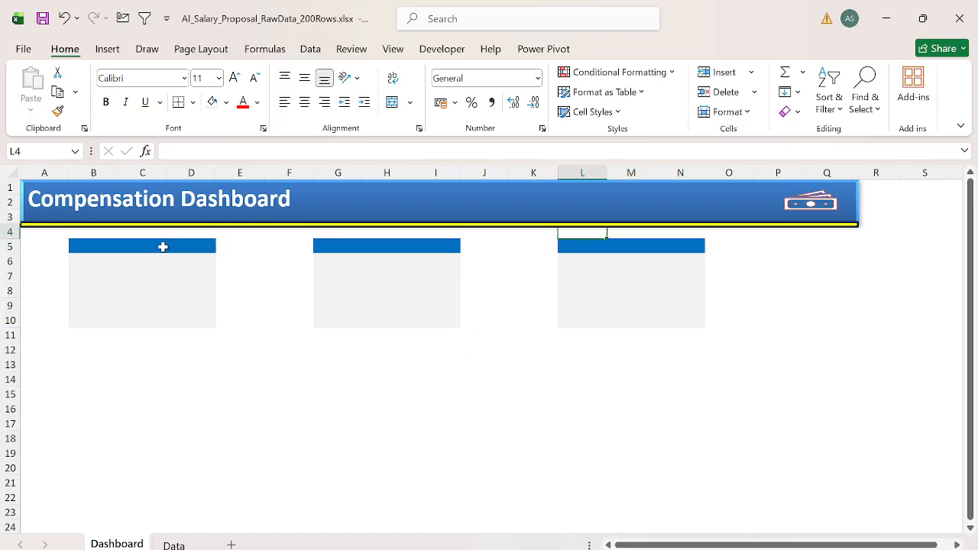
Step: Narrow column A to a slim margin beside the first card
{"action": "key", "text": "Home"}
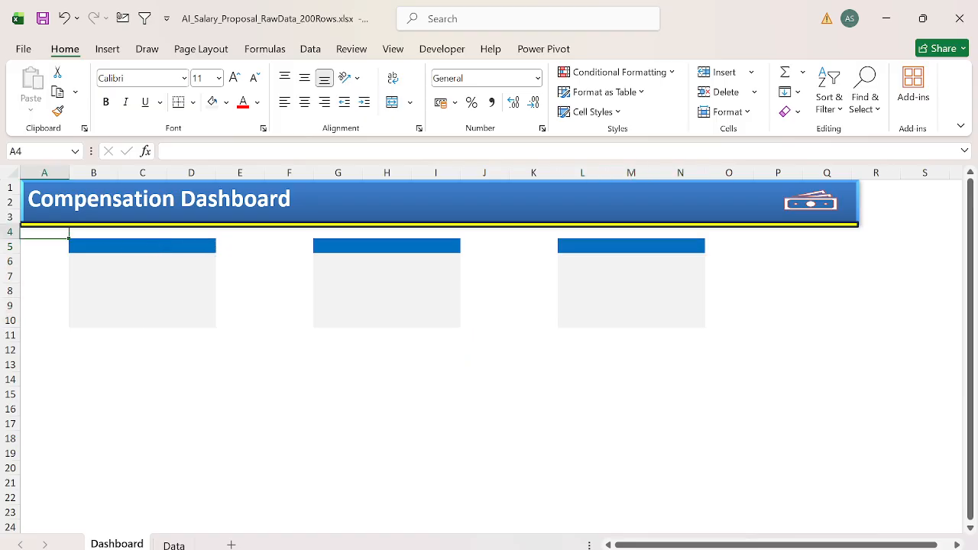
{"action": "left_click_drag", "start_coordinate": [69, 169], "coordinate": [34, 169]}
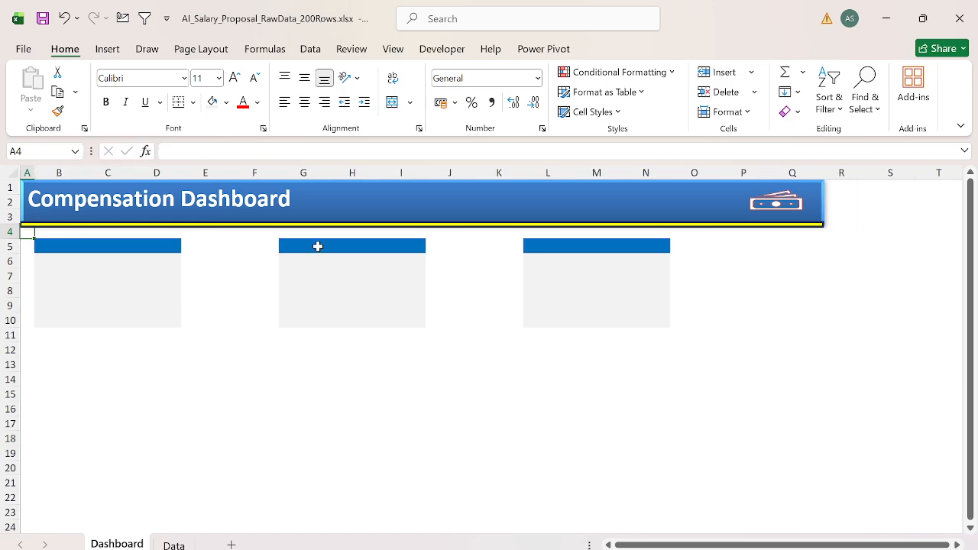
{"action": "left_click", "coordinate": [634, 298]}
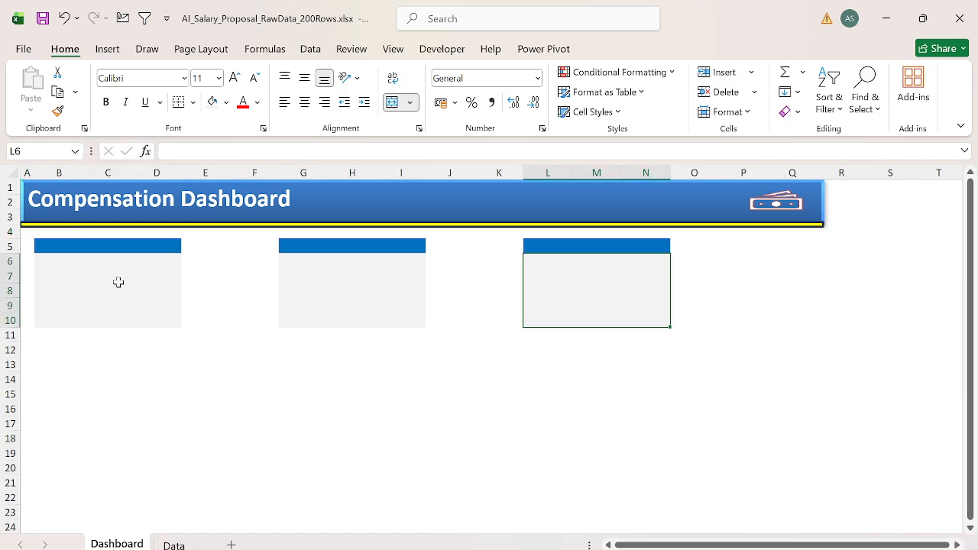
Step: Enter the heading "AVG Salary" in the first card's blue header cell B5
{"action": "left_click", "coordinate": [94, 249]}
{"action": "type", "text": "M"}
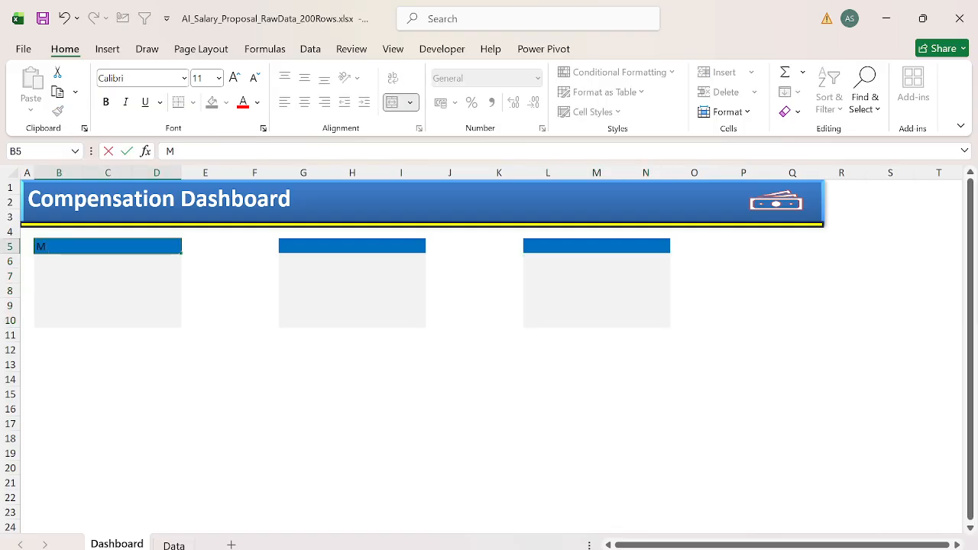
{"action": "key", "text": "Escape"}
{"action": "type", "text": "AVG Salary"}
{"action": "key", "text": "Return"}
Step: Center the AVG Salary heading and make its text bold and white
{"action": "key", "text": "Up"}
{"action": "key", "text": "alt+h"}
{"action": "key", "text": "a"}
{"action": "key", "text": "c"}
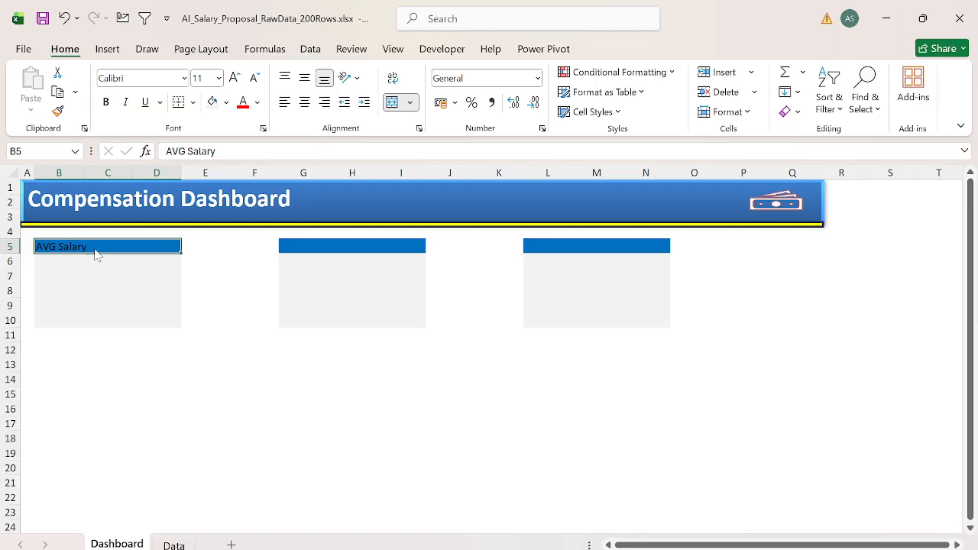
{"action": "key", "text": "ctrl+b"}
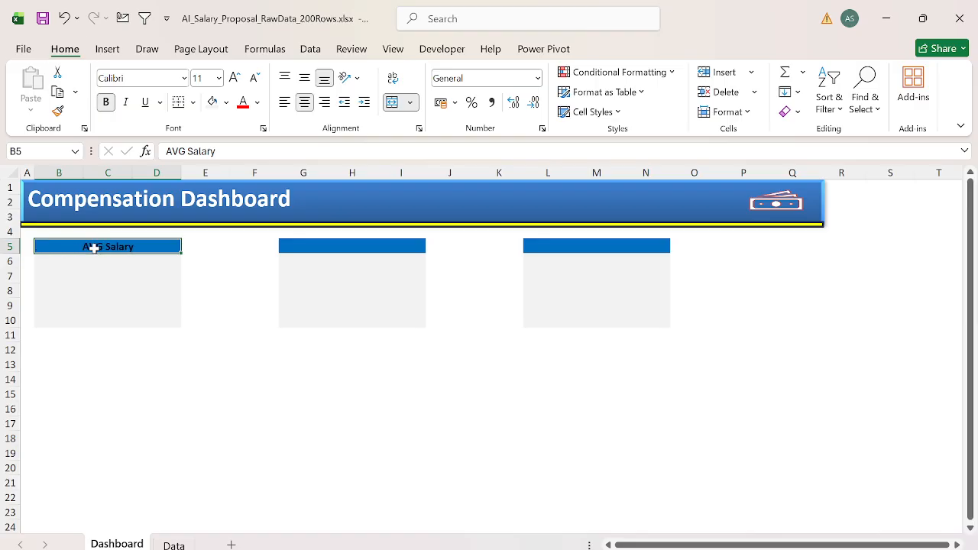
{"action": "left_click", "coordinate": [257, 102]}
{"action": "left_click", "coordinate": [262, 199]}
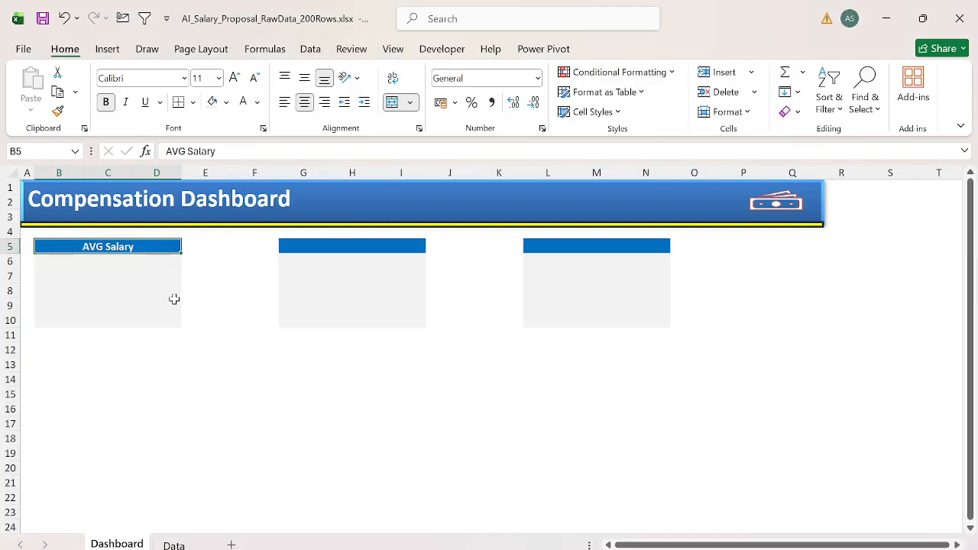
Step: Copy the formatted AVG Salary heading to the header cells G5 and L5 of the other two cards
{"action": "key", "text": "ctrl+c"}
{"action": "key", "text": "Right"}
{"action": "key", "text": "Right"}
{"action": "key", "text": "Right"}
{"action": "key", "text": "ctrl+v"}
{"action": "key", "text": "Right"}
{"action": "key", "text": "Right"}
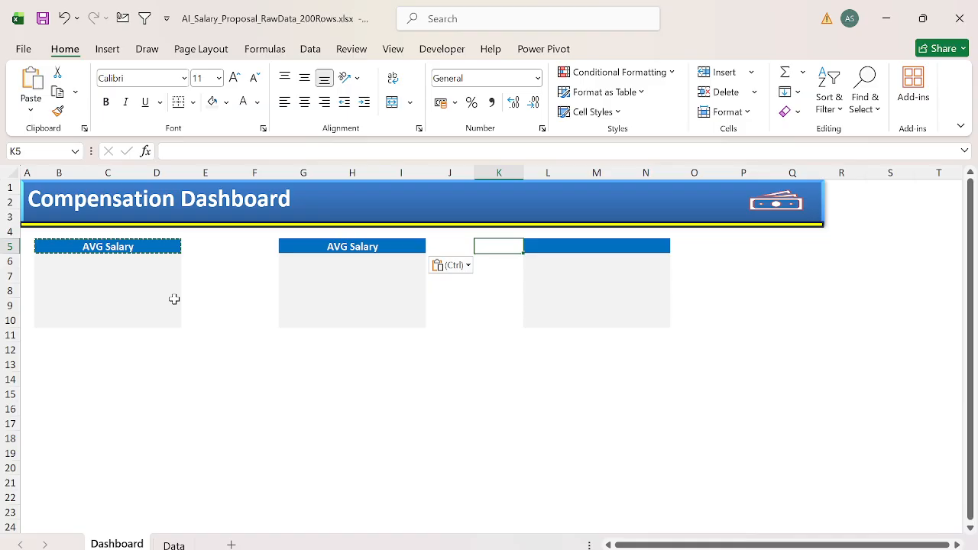
{"action": "key", "text": "Right"}
{"action": "key", "text": "ctrl+v"}
{"action": "key", "text": "Left"}
{"action": "key", "text": "Left"}
{"action": "key", "text": "Left"}
{"action": "key", "text": "Escape"}
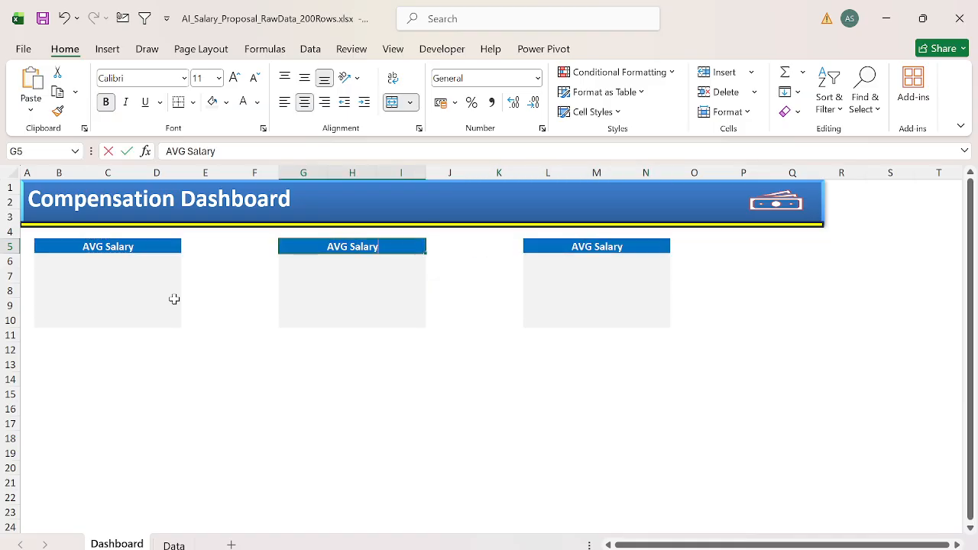
Step: Change the heading in G5 to "Min Salary" and the heading in L5 to "Max Salary"
{"action": "type", "text": "Min Salary"}
{"action": "key", "text": "Tab"}
{"action": "key", "text": "Right"}
{"action": "key", "text": "Right"}
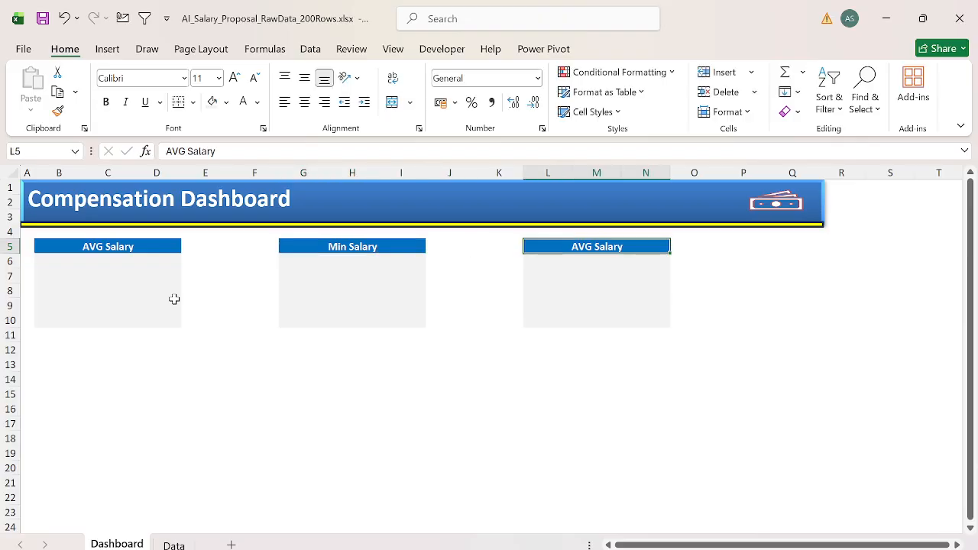
{"action": "type", "text": "Max Salary"}
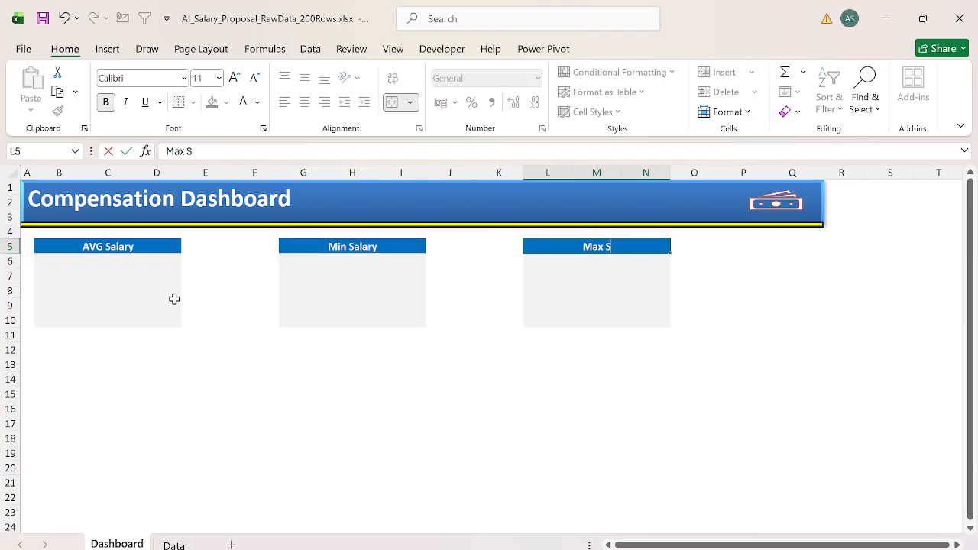
{"action": "key", "text": "Return"}
{"action": "key", "text": "Home"}
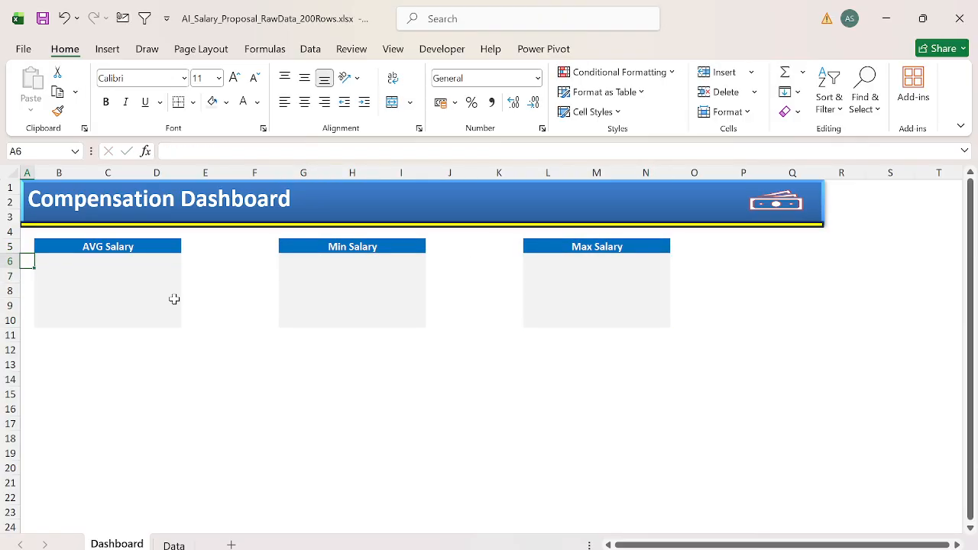
Step: Enter the formula =MIN(Data!E:E) in the merged body cell B6 of the AVG Salary card
{"action": "left_click", "coordinate": [174, 298]}
{"action": "type", "text": "=min"}
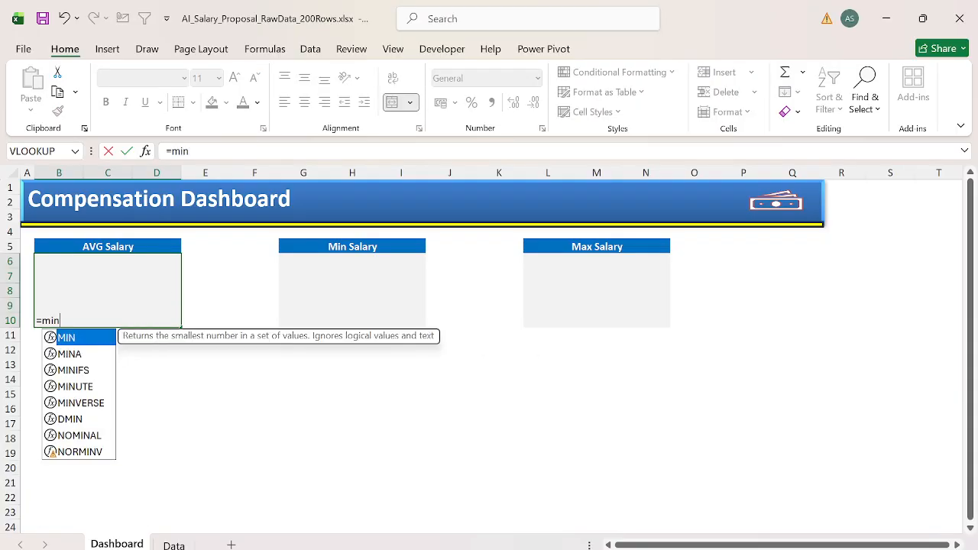
{"action": "key", "text": "Tab"}
{"action": "key", "text": "ctrl+Page_Down"}
{"action": "key", "text": "Right"}
{"action": "key", "text": "Right"}
{"action": "key", "text": "Right"}
{"action": "key", "text": "Right"}
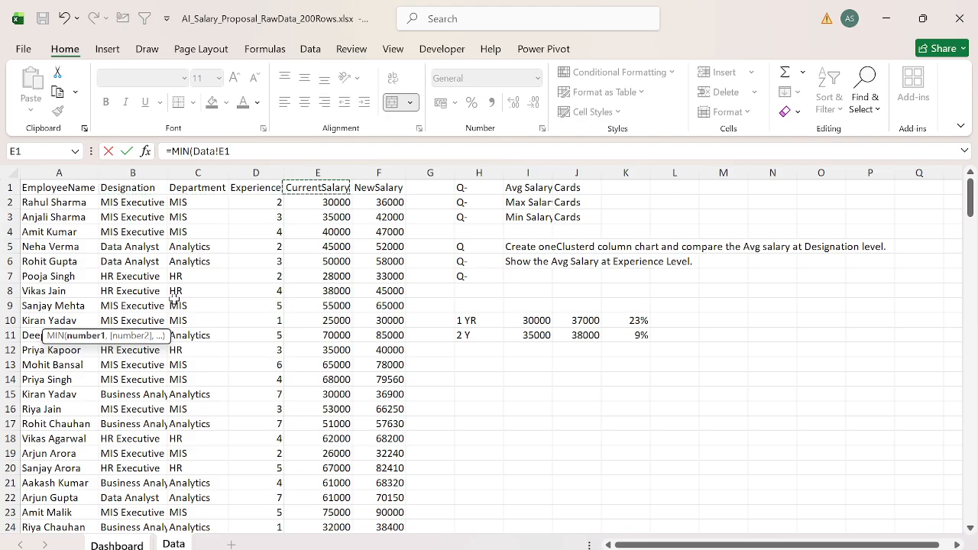
{"action": "key", "text": "ctrl+space"}
{"action": "key", "text": "Return"}
Step: Center the value in B6 horizontally and vertically and make it bold
{"action": "left_click", "coordinate": [174, 299]}
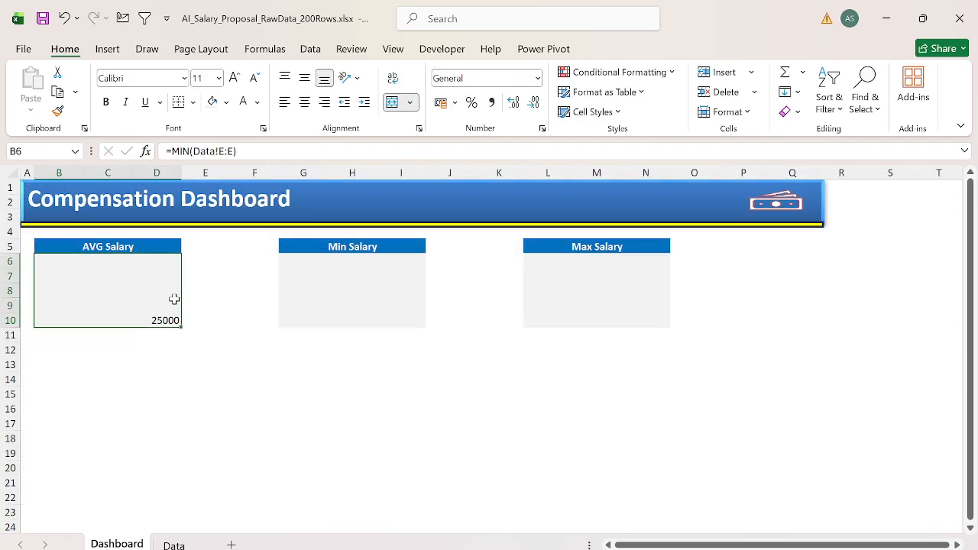
{"action": "key", "text": "alt+h"}
{"action": "key", "text": "a"}
{"action": "key", "text": "c"}
{"action": "key", "text": "alt+h"}
{"action": "key", "text": "a"}
{"action": "key", "text": "m"}
{"action": "key", "text": "ctrl+b"}
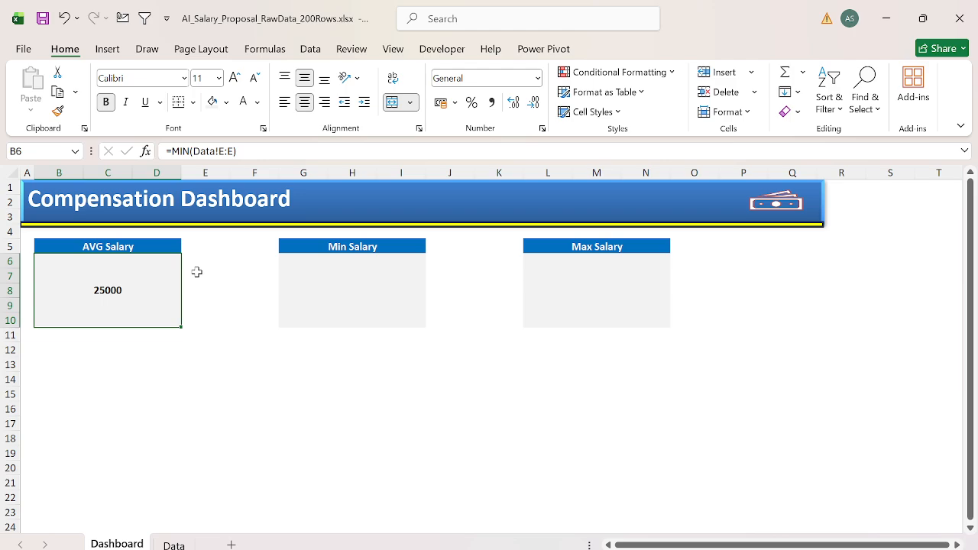
Step: Examine the Department column on the Data sheet and return to the Dashboard sheet
{"action": "key", "text": "ctrl+Page_Down"}
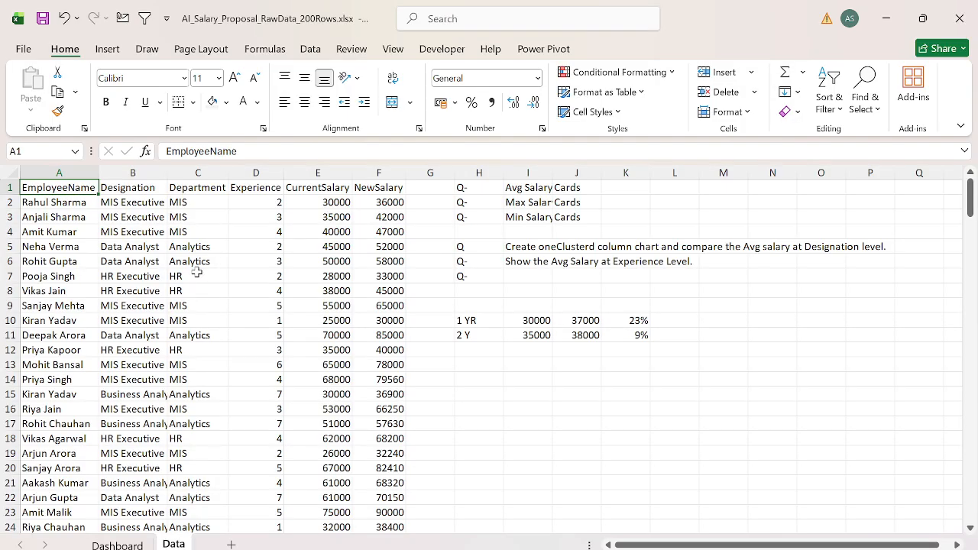
{"action": "key", "text": "Right"}
{"action": "key", "text": "Right"}
{"action": "key", "text": "ctrl+space"}
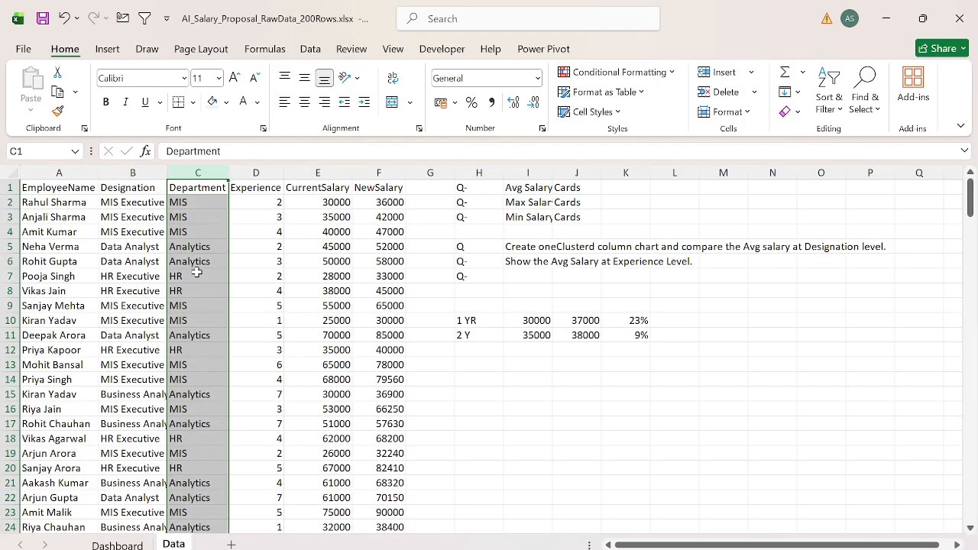
{"action": "key", "text": "Up"}
{"action": "key", "text": "ctrl+space"}
{"action": "key", "text": "ctrl+Page_Up"}
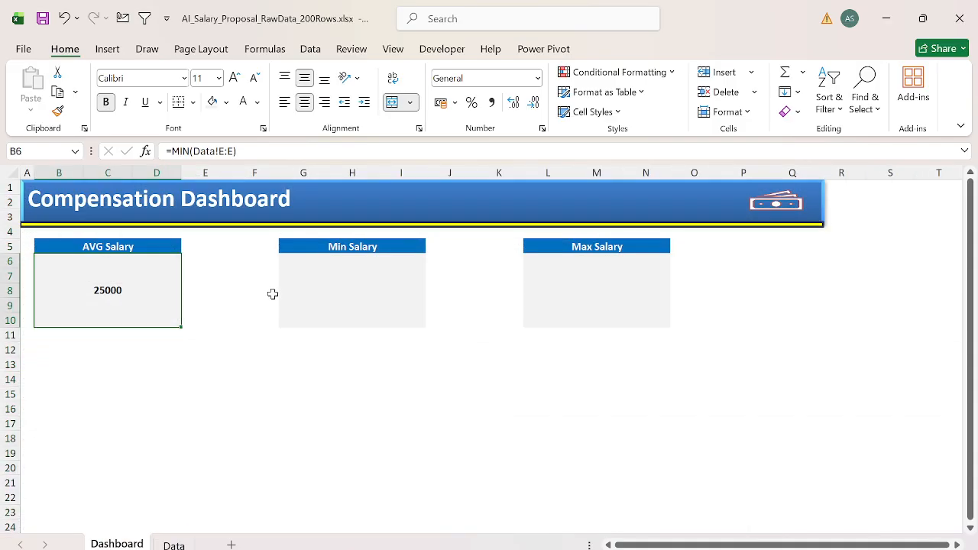
Step: Merge cells P5 and Q5 to the right of the Max Salary card
{"action": "left_click", "coordinate": [722, 248]}
{"action": "key", "text": "Left"}
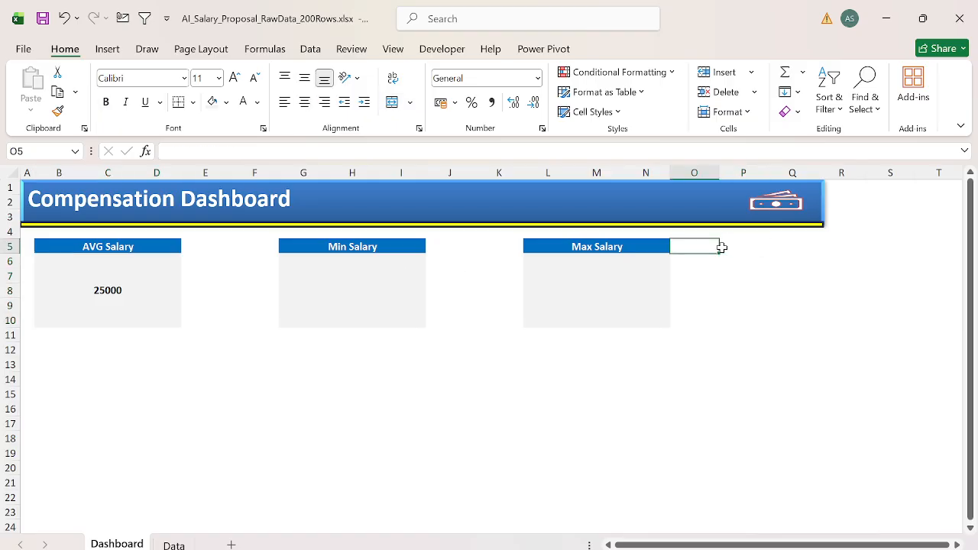
{"action": "key", "text": "Right"}
{"action": "key", "text": "shift+Right"}
{"action": "key", "text": "shift+Right"}
{"action": "key", "text": "Left"}
{"action": "key", "text": "Right"}
{"action": "key", "text": "shift+Right"}
{"action": "key", "text": "alt+h"}
{"action": "key", "text": "m"}
{"action": "key", "text": "m"}
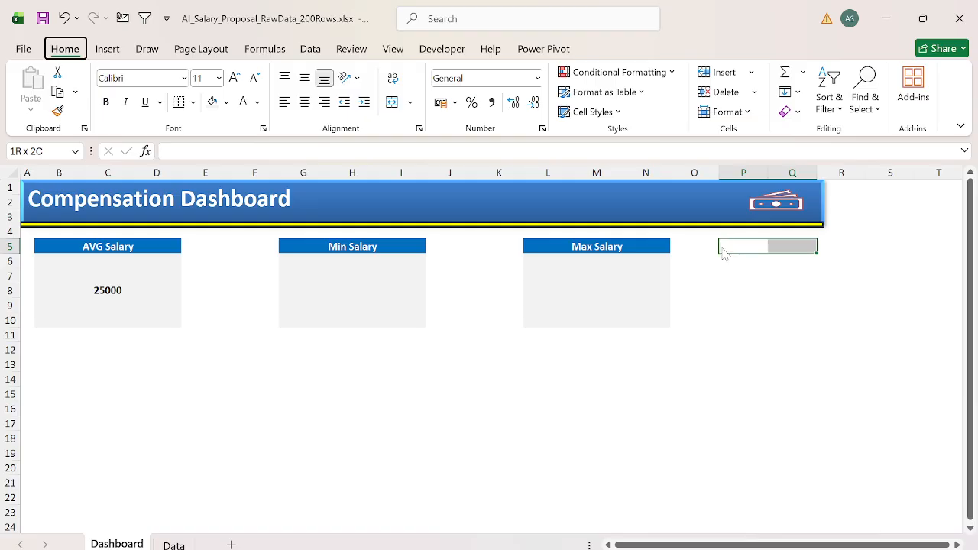
Step: Enter the bold label "Select Department-->" in P5 and widen column Q to fit it
{"action": "type", "text": "Select"}
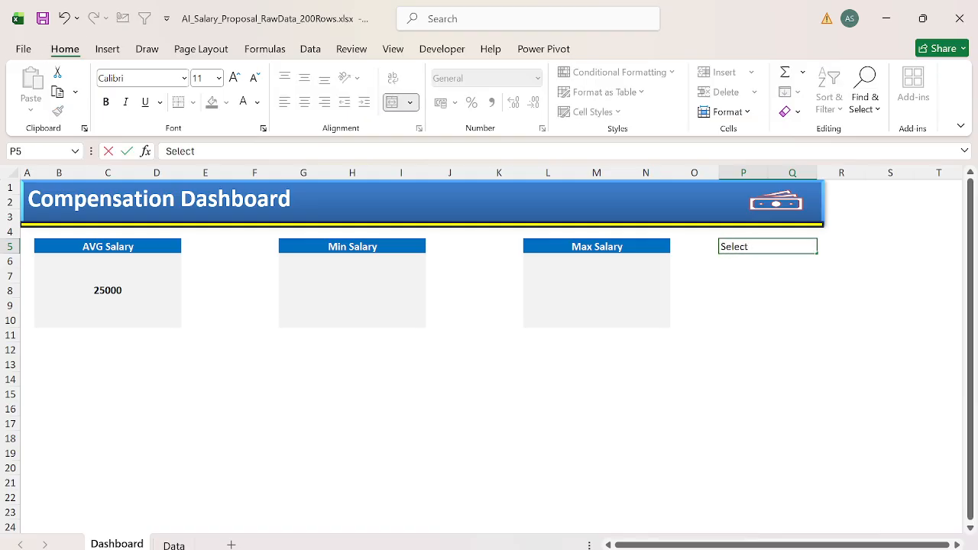
{"action": "type", "text": " Department t"}
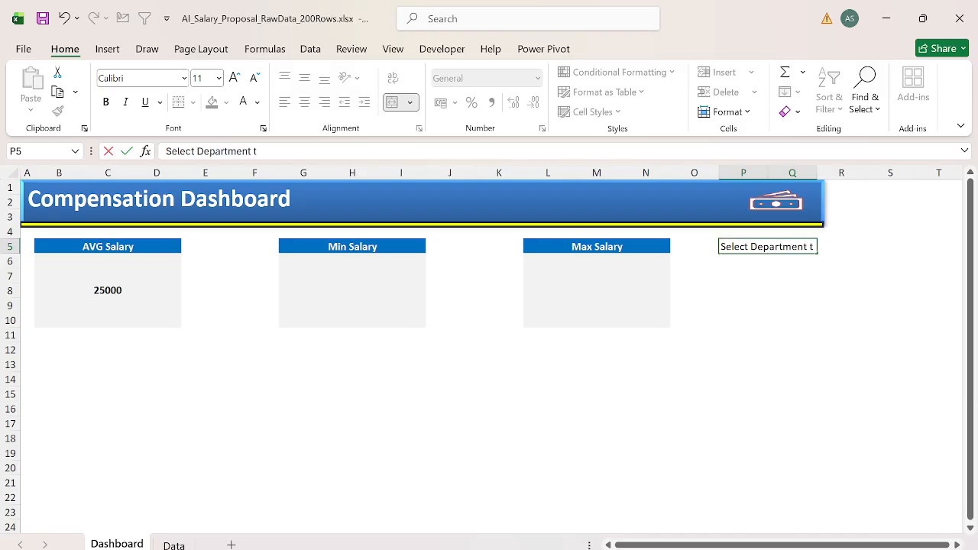
{"action": "type", "text": "o View"}
{"action": "key", "text": "BackSpace"}
{"action": "key", "text": "BackSpace"}
{"action": "key", "text": "BackSpace"}
{"action": "key", "text": "BackSpace"}
{"action": "key", "text": "BackSpace"}
{"action": "key", "text": "BackSpace"}
{"action": "key", "text": "BackSpace"}
{"action": "key", "text": "BackSpace"}
{"action": "key", "text": "ctrl+Return"}
{"action": "key", "text": "ctrl+b"}
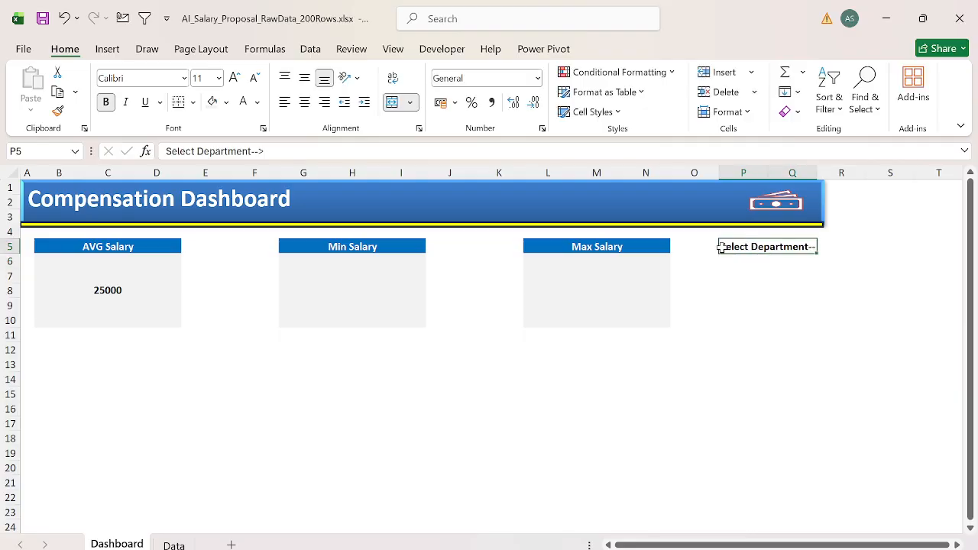
{"action": "left_click_drag", "start_coordinate": [816, 174], "coordinate": [832, 176]}
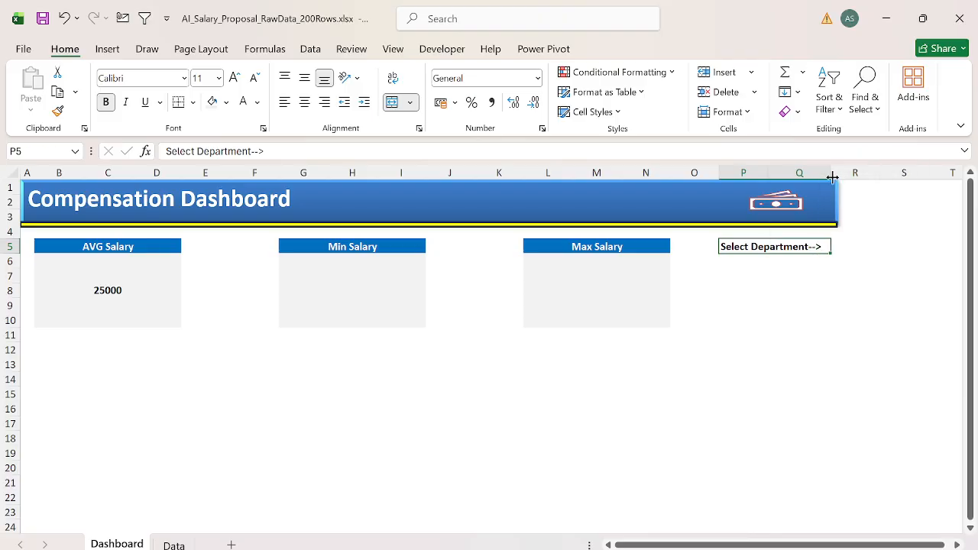
Step: Merge P6:Q6 with a light gray fill and check the department names on the Data sheet
{"action": "left_click_drag", "start_coordinate": [762, 262], "coordinate": [761, 263]}
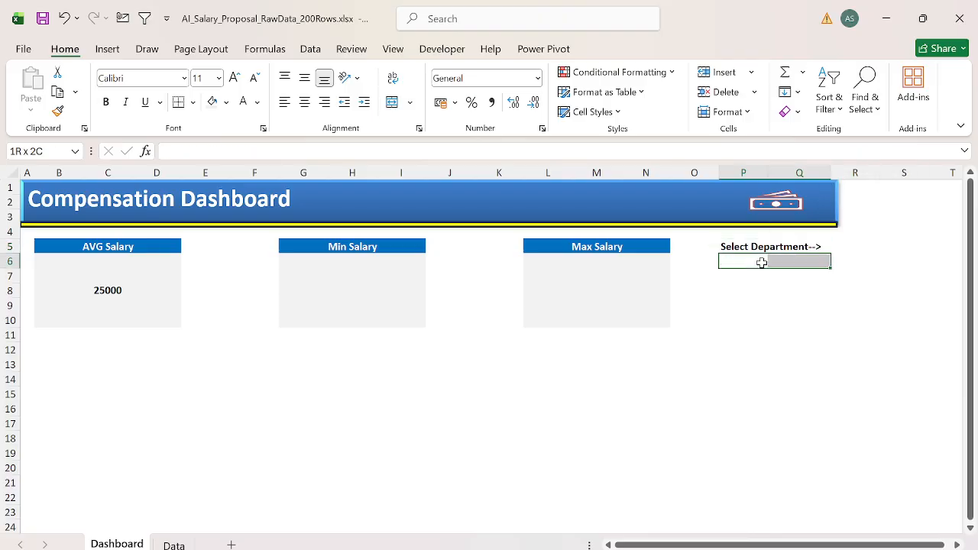
{"action": "left_click", "coordinate": [212, 103]}
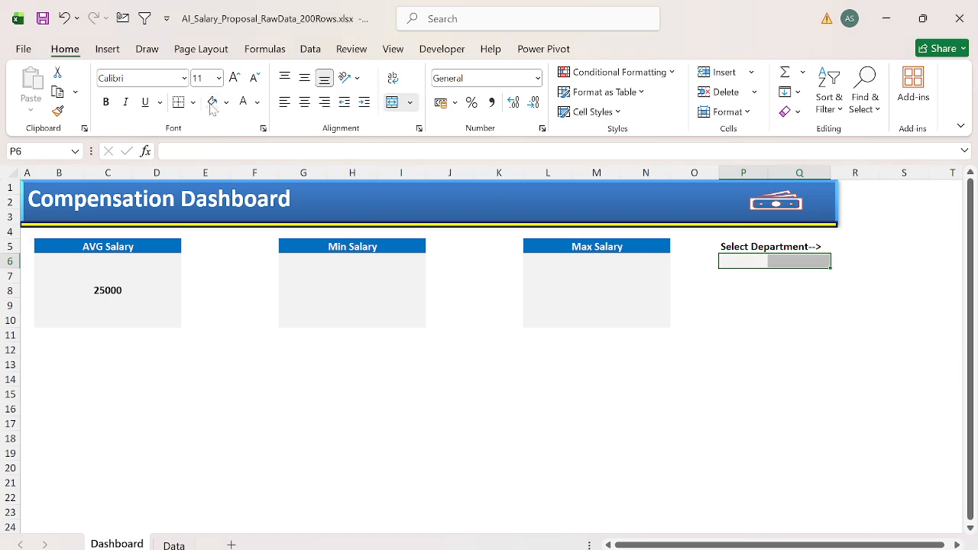
{"action": "key", "text": "ctrl+Page_Down"}
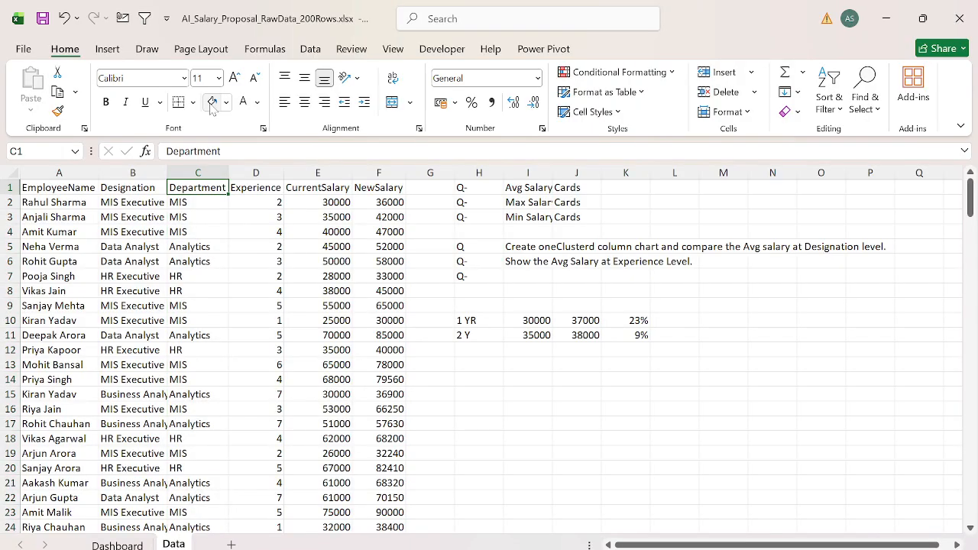
{"action": "key", "text": "ctrl+Page_Up"}
Step: Add a list data validation to P6 with the source MIS,Analytics,HR
{"action": "key", "text": "alt+a"}
{"action": "key", "text": "v"}
{"action": "key", "text": "v"}
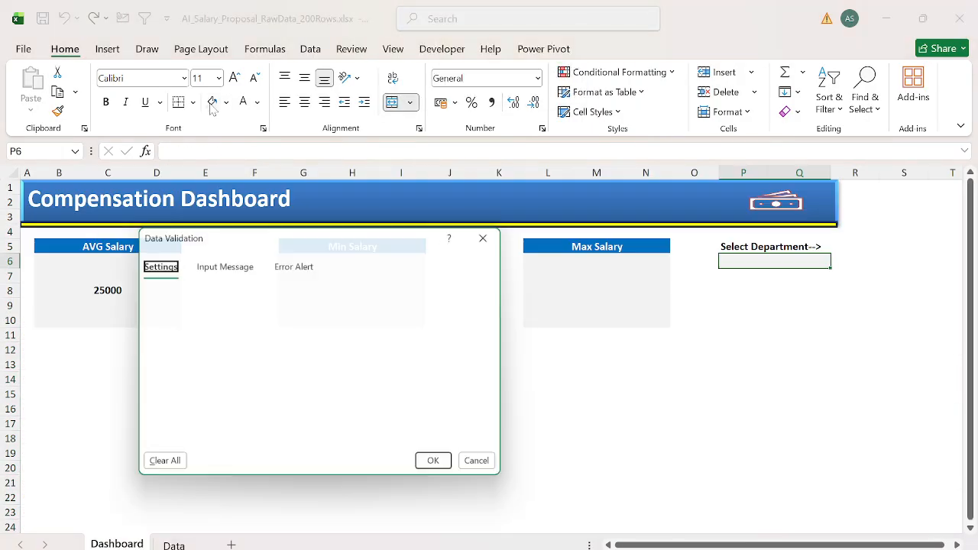
{"action": "key", "text": "alt+Down"}
{"action": "key", "text": "Down"}
{"action": "key", "text": "Down"}
{"action": "key", "text": "Down"}
{"action": "key", "text": "Return"}
{"action": "key", "text": "Tab"}
{"action": "key", "text": "Tab"}
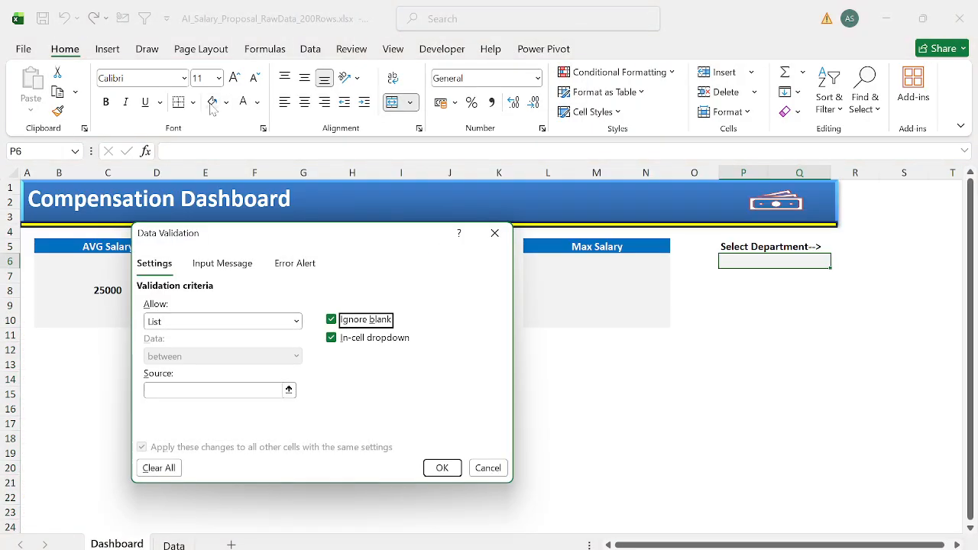
{"action": "key", "text": "Tab"}
{"action": "type", "text": "MIS"}
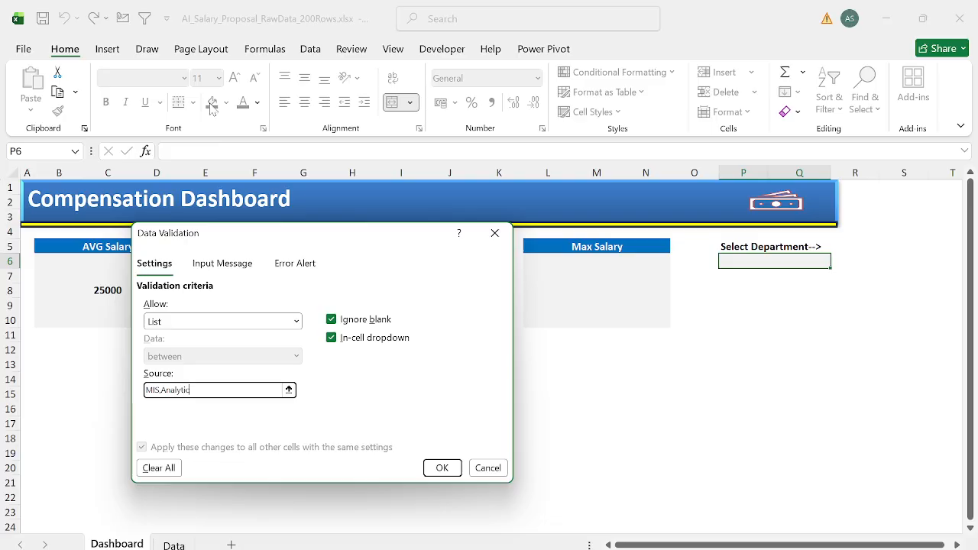
{"action": "type", "text": ",Analytics,HR"}
{"action": "key", "text": "Return"}
Step: Test the drop-down list in P6 by picking MIS, Analytics and finally HR
{"action": "key", "text": "alt+Down"}
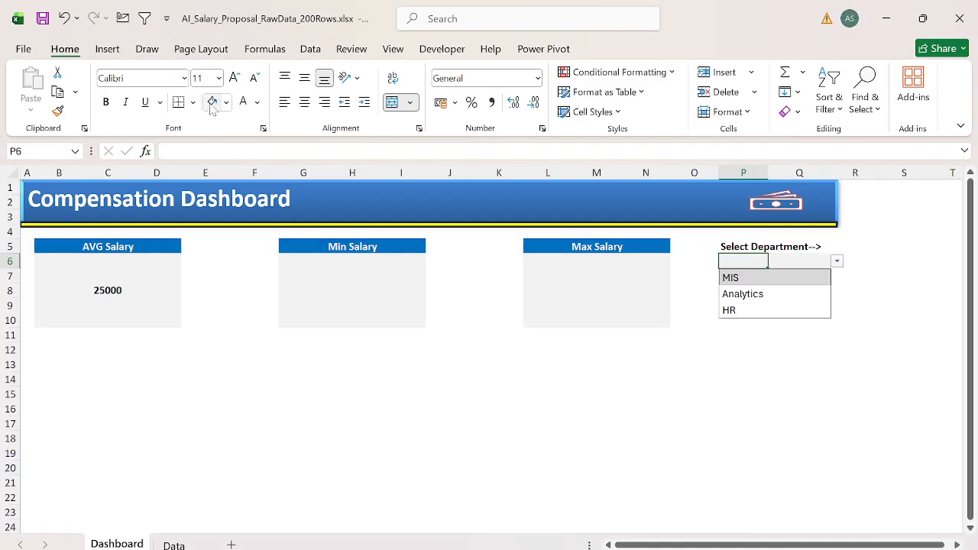
{"action": "key", "text": "Escape"}
{"action": "key", "text": "Right"}
{"action": "key", "text": "Left"}
{"action": "key", "text": "alt+Down"}
{"action": "key", "text": "Down"}
{"action": "key", "text": "Up"}
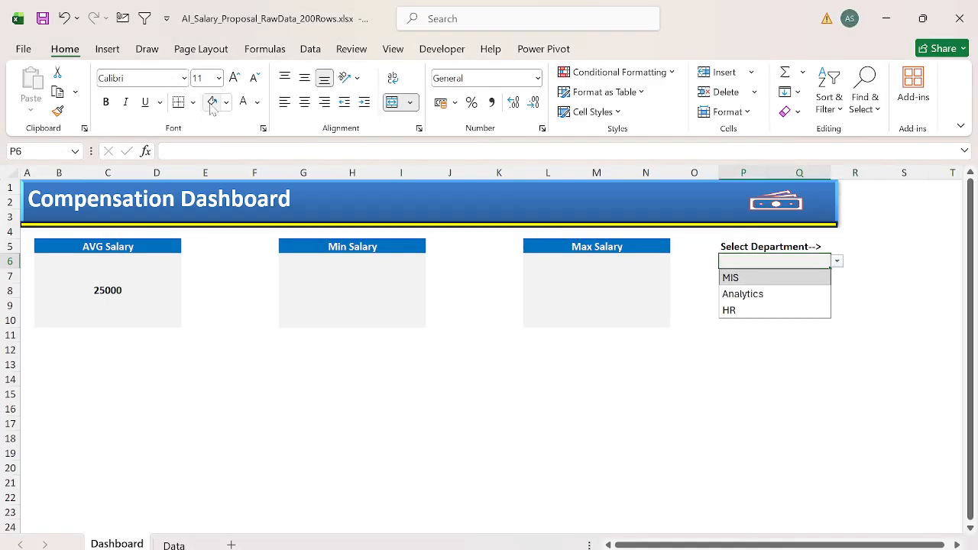
{"action": "key", "text": "Return"}
{"action": "key", "text": "alt+Down"}
{"action": "key", "text": "Down"}
{"action": "key", "text": "Return"}
{"action": "key", "text": "alt+Down"}
{"action": "key", "text": "Down"}
{"action": "key", "text": "Return"}
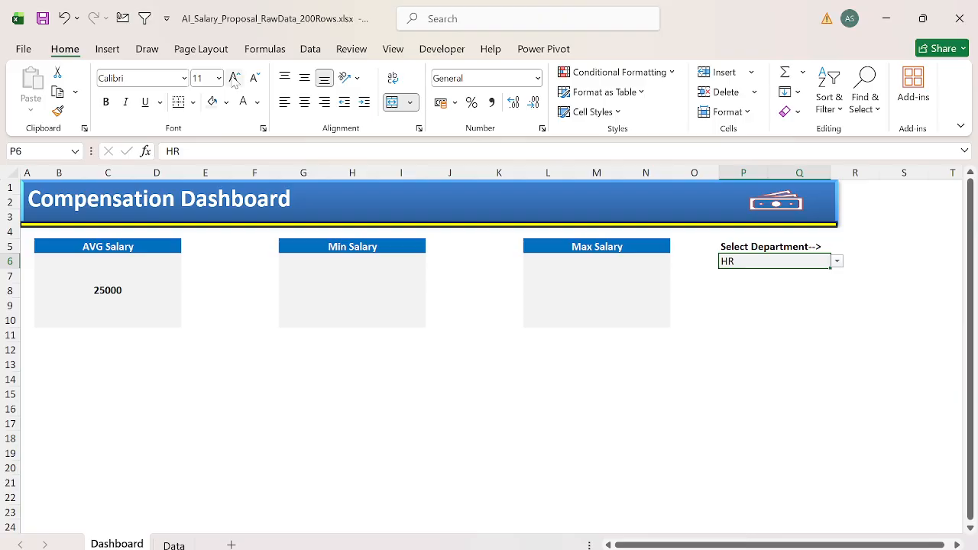
Step: Set the department selection in P6 to font size 14 and bold
{"action": "left_click", "coordinate": [234, 78]}
{"action": "left_click", "coordinate": [235, 78]}
{"action": "key", "text": "ctrl+b"}
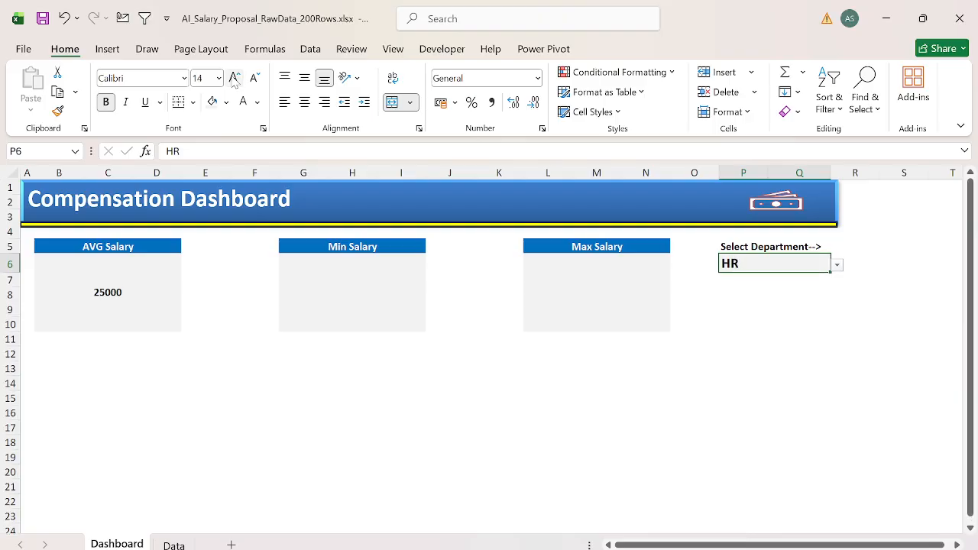
Step: Clear the MIN formula from B6 in the AVG Salary card
{"action": "left_click", "coordinate": [126, 280]}
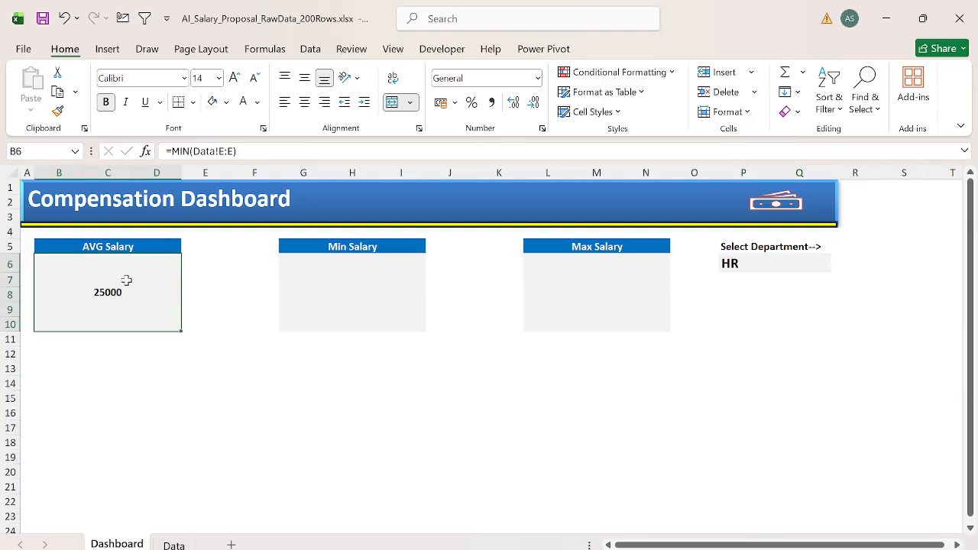
{"action": "key", "text": "Delete"}
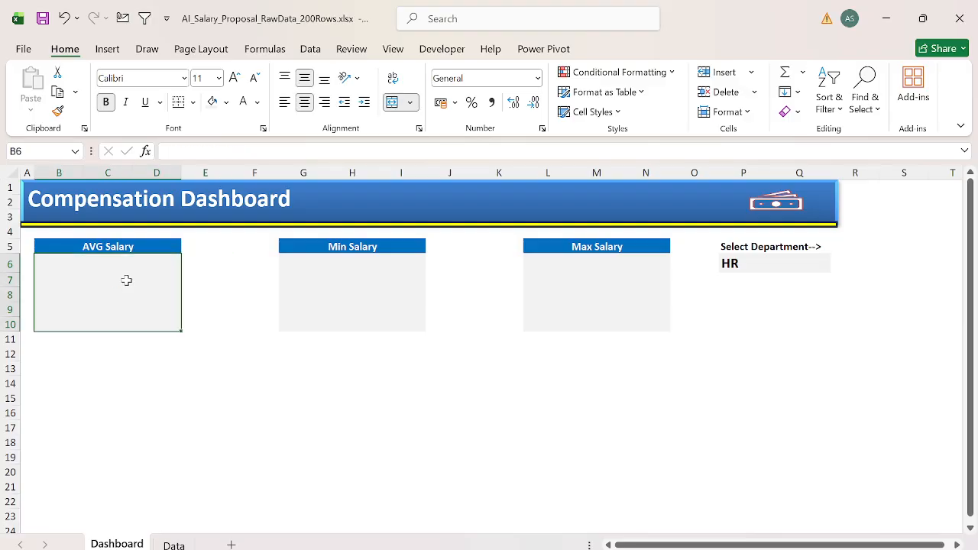
{"action": "type", "text": "MIN"}
{"action": "key", "text": "Escape"}
Step: Begin an AVERAGEIF formula in B6 with the Department column Data!C:C as its range
{"action": "type", "text": "=AV"}
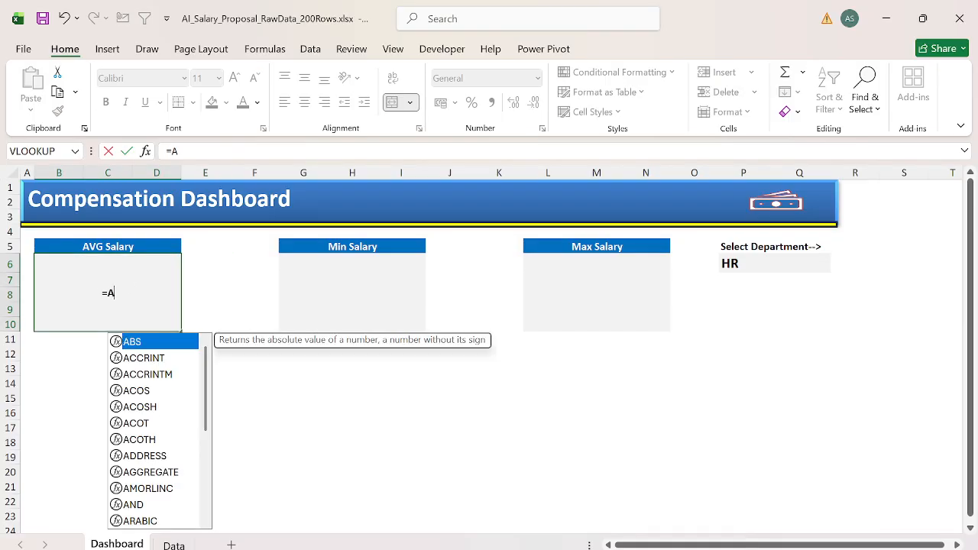
{"action": "key", "text": "Down"}
{"action": "key", "text": "Down"}
{"action": "key", "text": "Tab"}
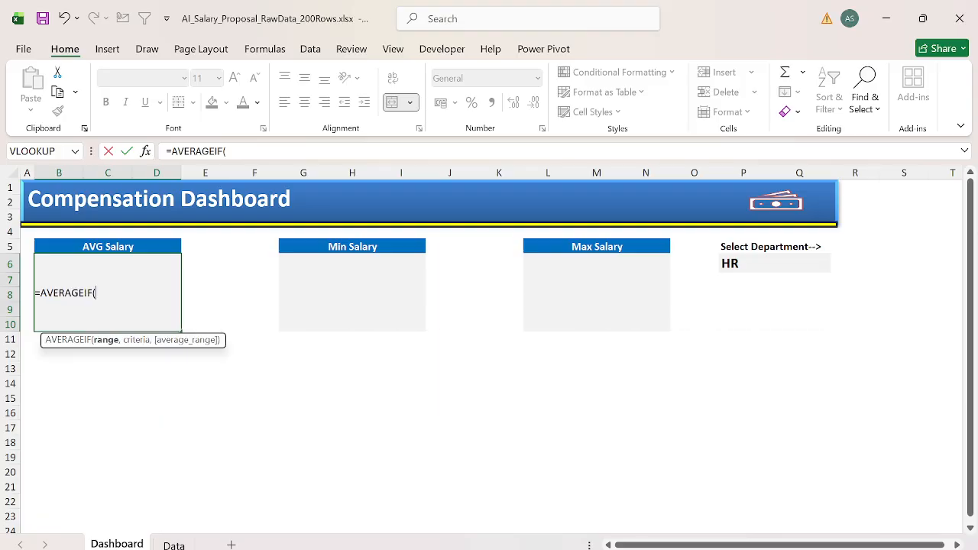
{"action": "key", "text": "ctrl+Page_Down"}
{"action": "key", "text": "Right"}
{"action": "key", "text": "Right"}
{"action": "key", "text": "ctrl+space"}
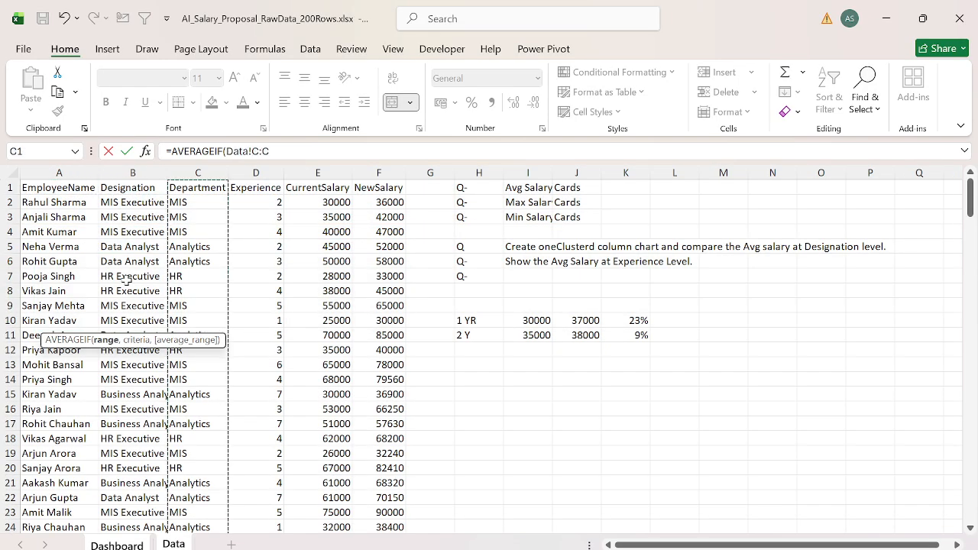
Step: Complete the AVERAGEIF formula in B6 with Dashboard!P6 as the criteria and Data!E:E as the average range
{"action": "type", "text": ","}
{"action": "key", "text": "ctrl+Page_Up"}
{"action": "key", "text": "shift+F10"}
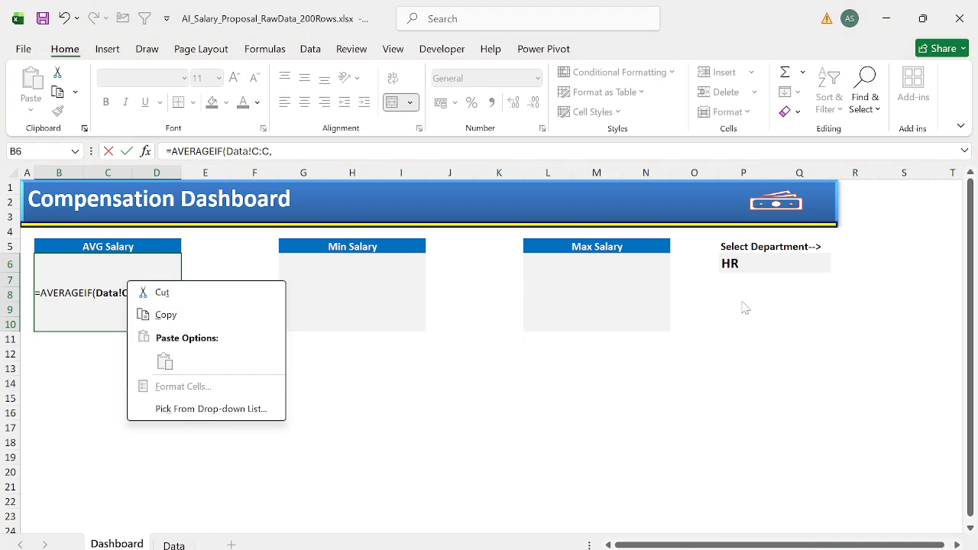
{"action": "key", "text": "Escape"}
{"action": "left_click", "coordinate": [761, 265]}
{"action": "type", "text": ","}
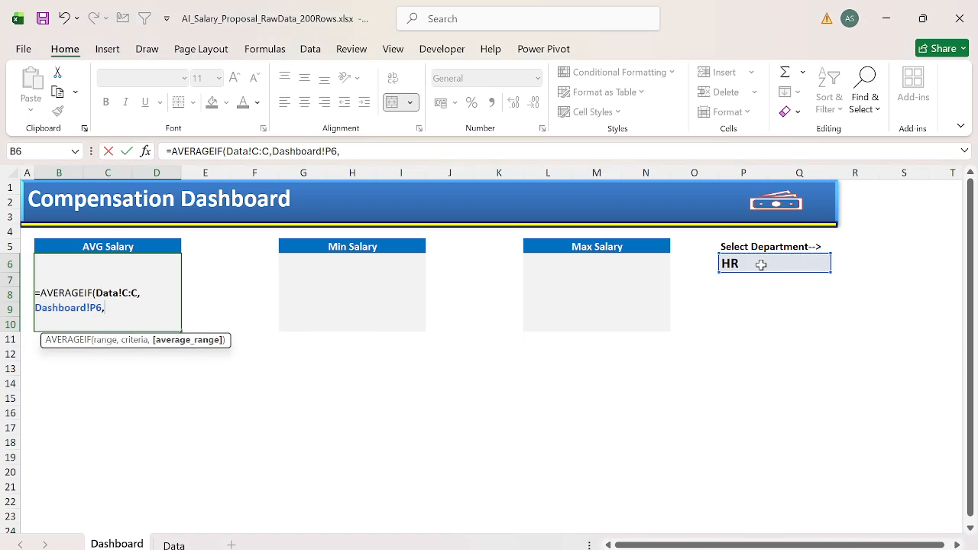
{"action": "key", "text": "ctrl+Page_Down"}
{"action": "key", "text": "ctrl+Right"}
{"action": "key", "text": "Left"}
{"action": "key", "text": "ctrl+space"}
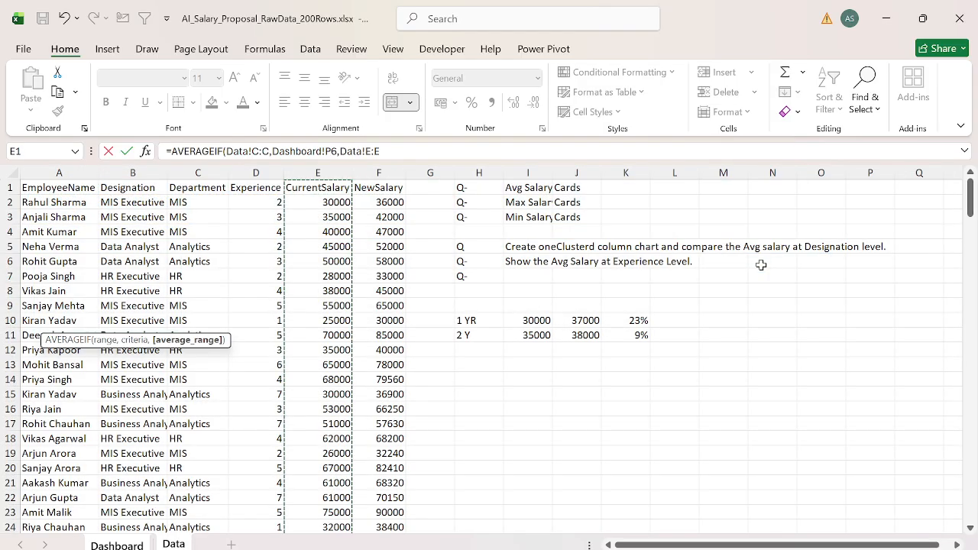
{"action": "key", "text": "Return"}
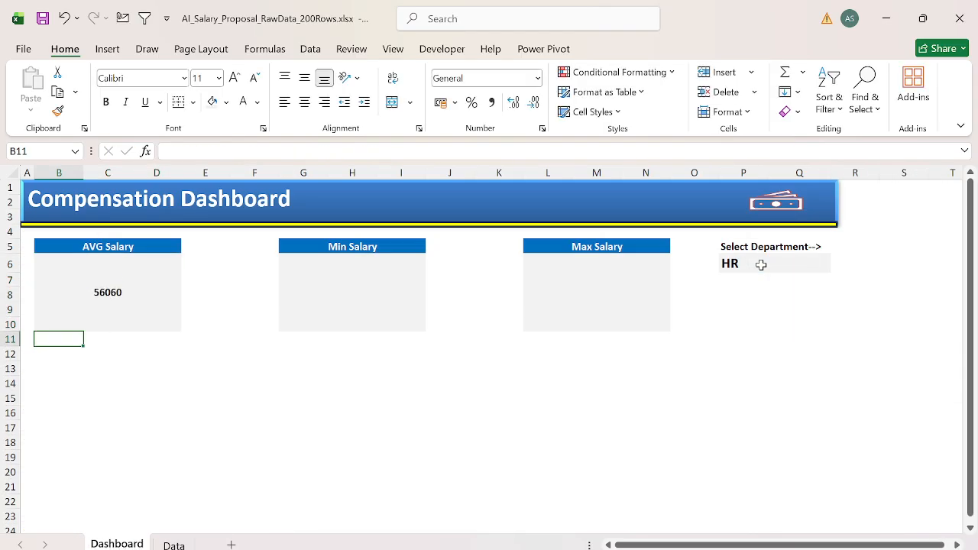
Step: Format the AVG Salary value in B6 as currency without decimals at font size 22
{"action": "key", "text": "Up"}
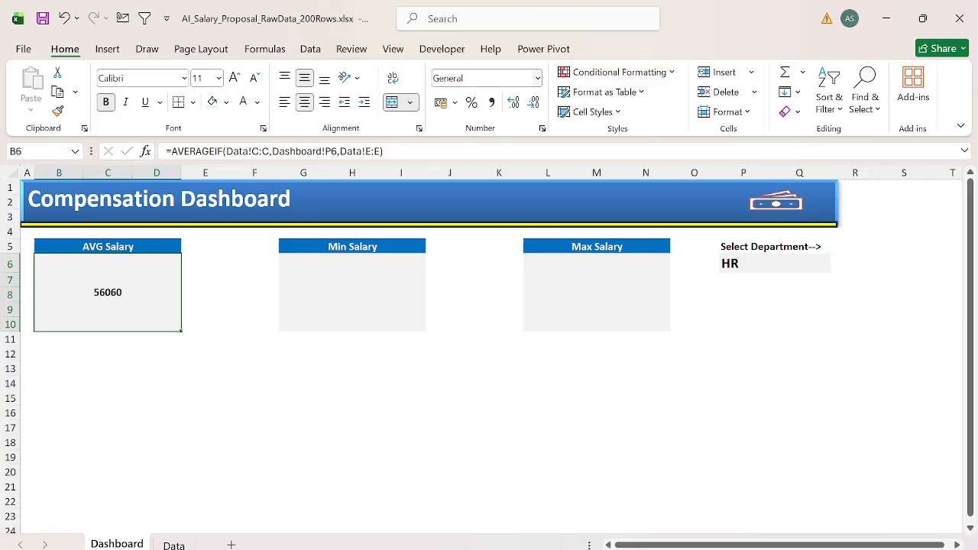
{"action": "left_click", "coordinate": [481, 77]}
{"action": "type", "text": "currency"}
{"action": "key", "text": "Return"}
{"action": "double_click", "coordinate": [533, 103]}
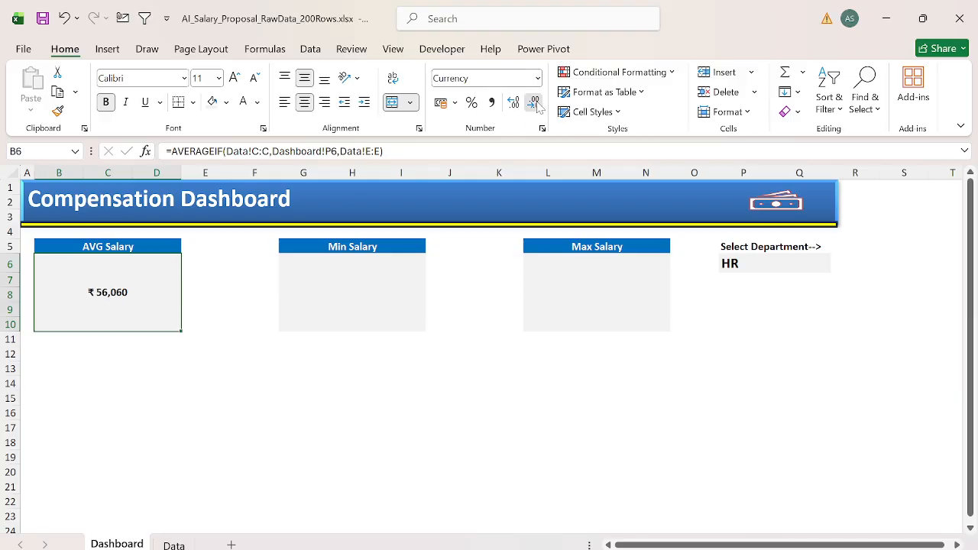
{"action": "left_click", "coordinate": [235, 79]}
{"action": "left_click", "coordinate": [235, 79]}
{"action": "left_click", "coordinate": [234, 78]}
{"action": "left_click", "coordinate": [235, 78]}
{"action": "left_click", "coordinate": [234, 79]}
{"action": "left_click", "coordinate": [234, 78]}
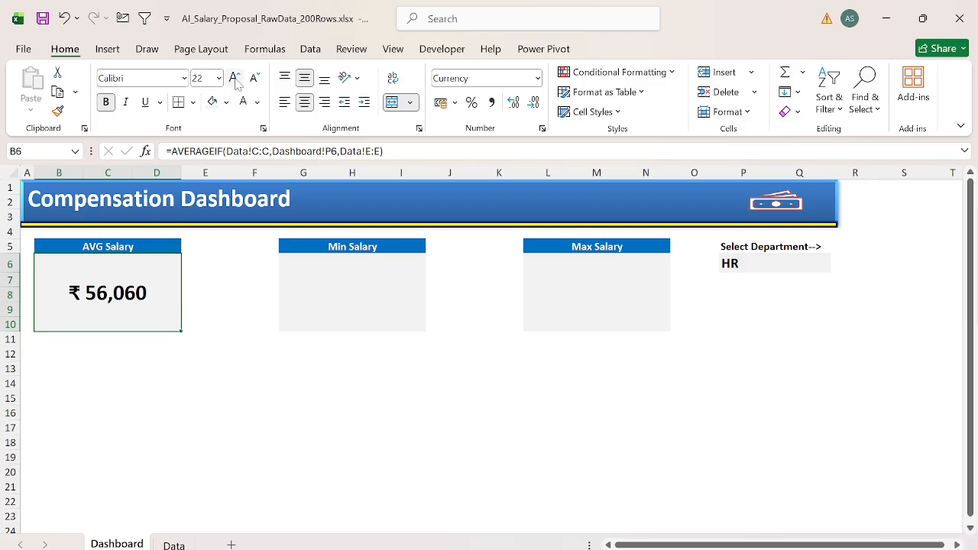
Step: Copy the AVERAGEIF formula text from B6 unchanged into G6 of the Min Salary card
{"action": "left_click", "coordinate": [343, 283]}
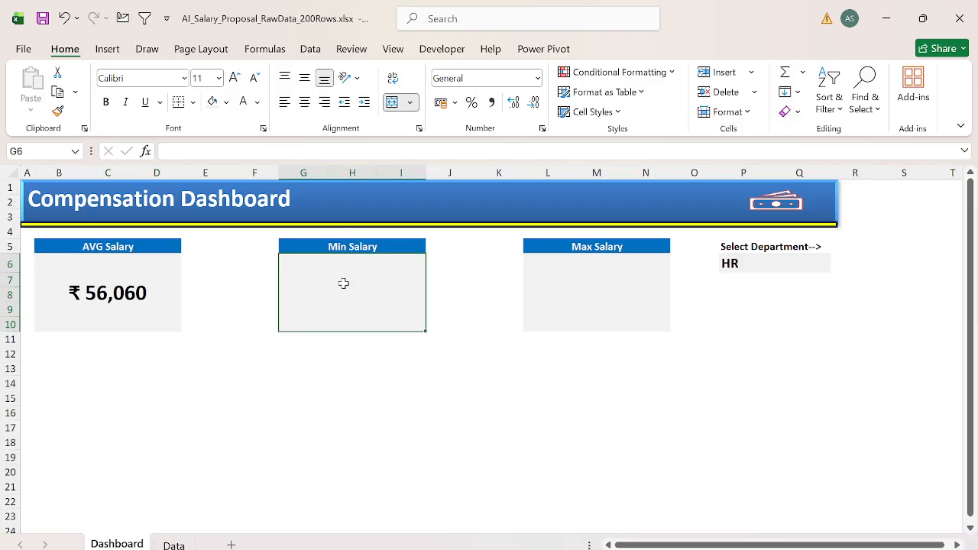
{"action": "key", "text": "ctrl+Left"}
{"action": "key", "text": "F2"}
{"action": "key", "text": "shift+Up"}
{"action": "key", "text": "shift+Up"}
{"action": "key", "text": "shift+Up"}
{"action": "key", "text": "ctrl+c"}
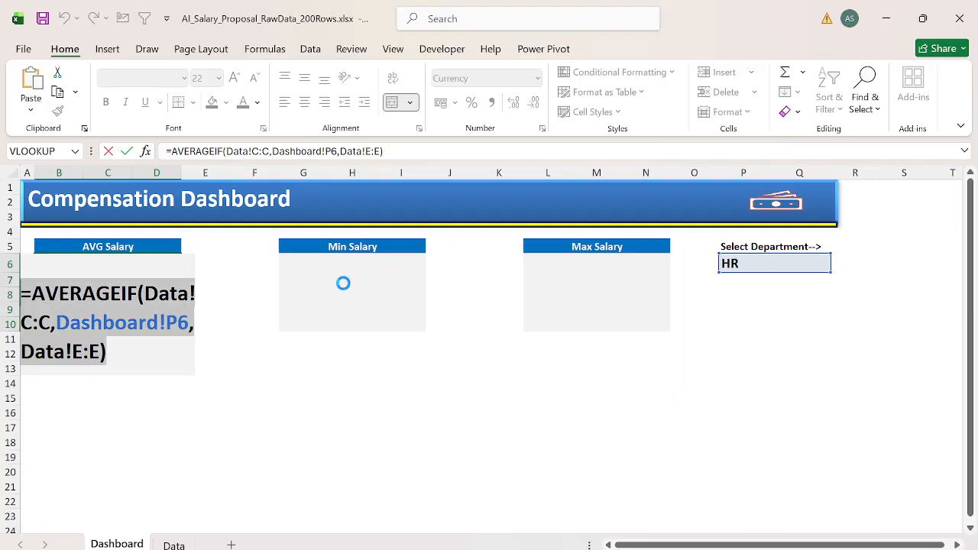
{"action": "key", "text": "Escape"}
{"action": "left_click", "coordinate": [343, 282]}
{"action": "key", "text": "F2"}
{"action": "key", "text": "ctrl+v"}
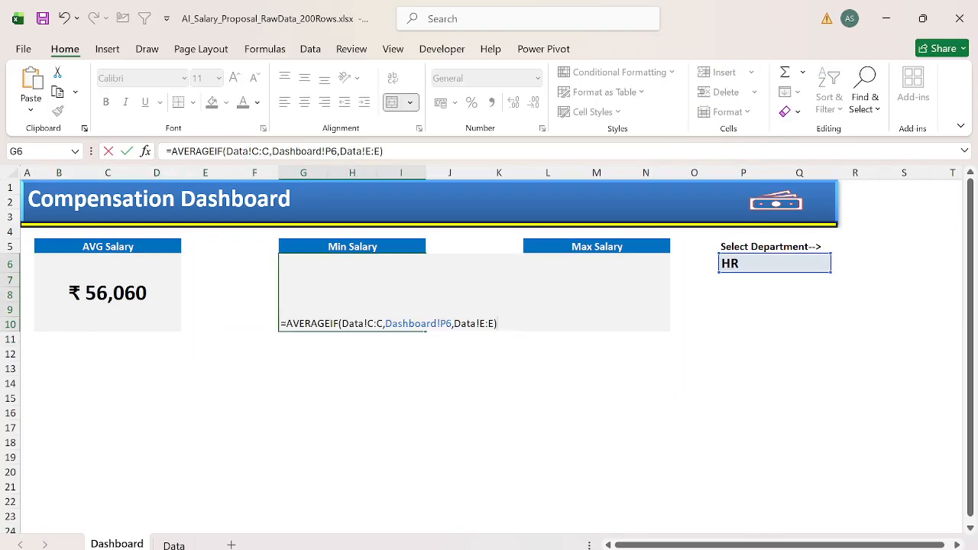
{"action": "key", "text": "ctrl+Return"}
Step: Apply the formatting of the AVG Salary value in B6 to G6, pasting formats only
{"action": "key", "text": "ctrl+Left"}
{"action": "key", "text": "ctrl+c"}
{"action": "key", "text": "ctrl+Right"}
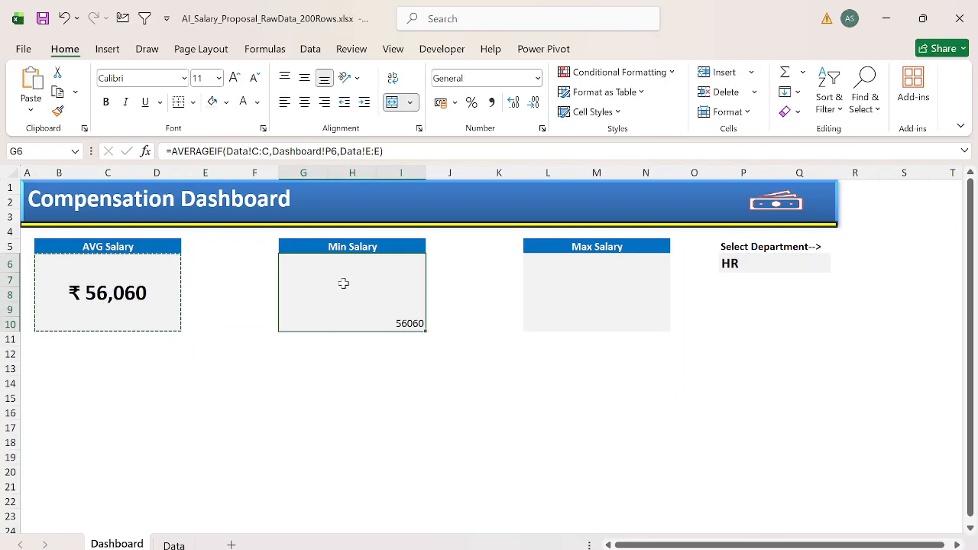
{"action": "key", "text": "ctrl+alt+v"}
{"action": "key", "text": "t"}
{"action": "key", "text": "Return"}
Step: Replace the AVERAGEIF function name in the G6 formula with MINIFS
{"action": "key", "text": "F2"}
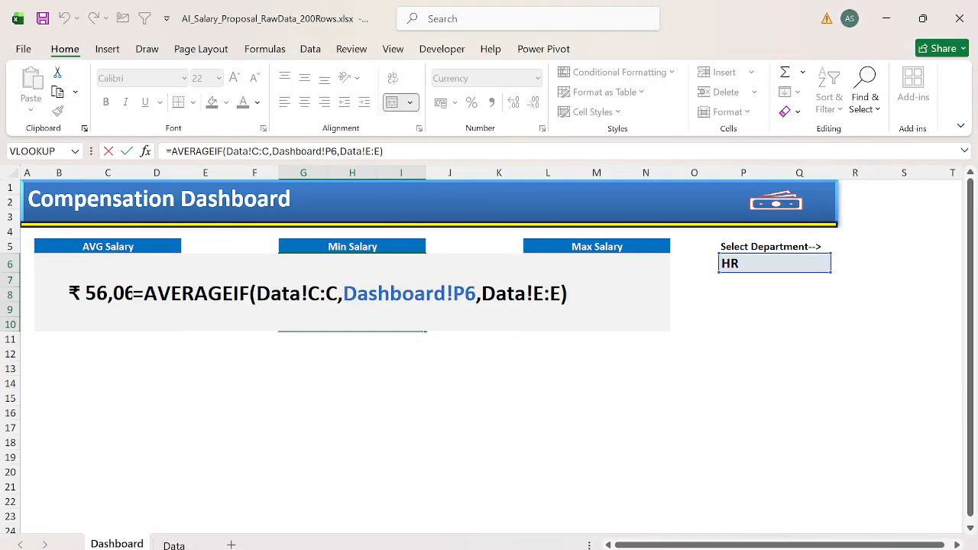
{"action": "key", "text": "Home"}
{"action": "key", "text": "Right"}
{"action": "key", "text": "ctrl+shift+Right"}
{"action": "type", "text": "MII"}
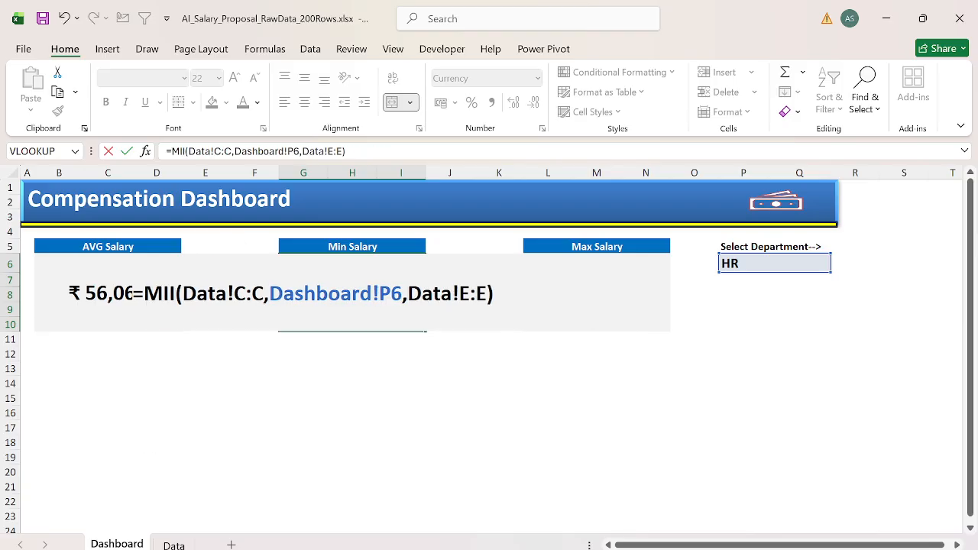
{"action": "key", "text": "BackSpace"}
{"action": "type", "text": "N"}
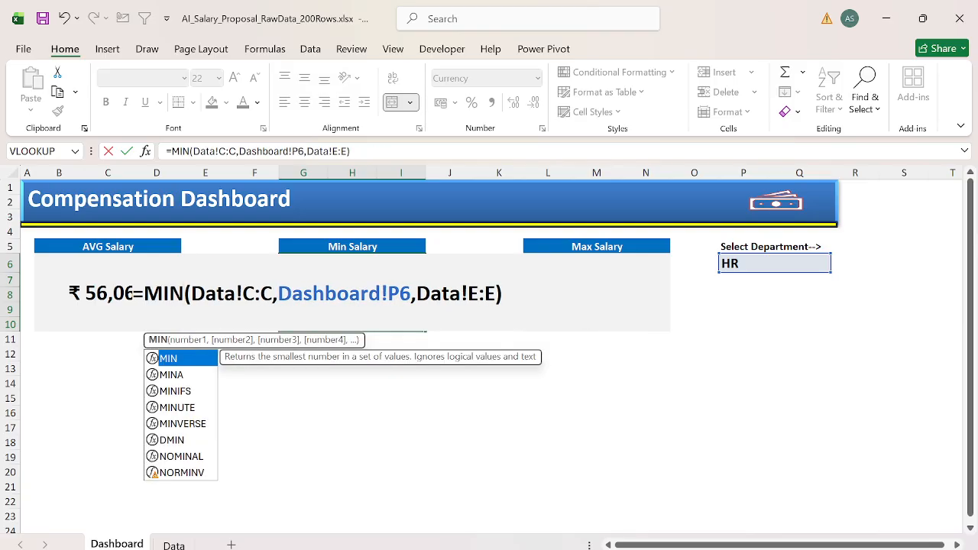
{"action": "key", "text": "Down"}
{"action": "key", "text": "Down"}
{"action": "type", "text": "IFS"}
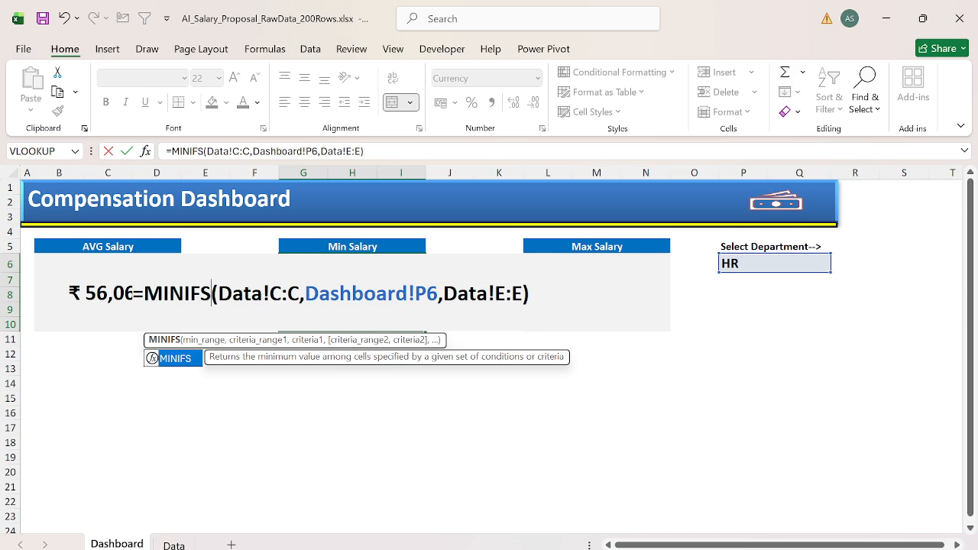
Step: Rearrange the G6 MINIFS arguments to Data!E:E as minimum range, Data!C:C as criteria range and Dashboard!P6 as criteria
{"action": "key", "text": "Right"}
{"action": "key", "text": "ctrl+shift+Right"}
{"action": "key", "text": "ctrl+shift+Right"}
{"action": "key", "text": "ctrl+shift+Right"}
{"action": "key", "text": "ctrl+shift+Right"}
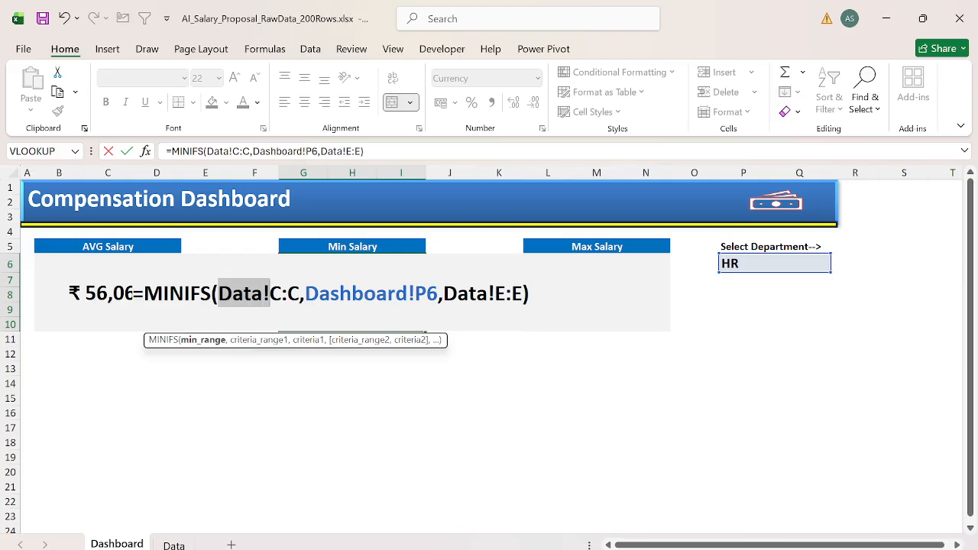
{"action": "key", "text": "Right"}
{"action": "key", "text": "Right"}
{"action": "key", "text": "Right"}
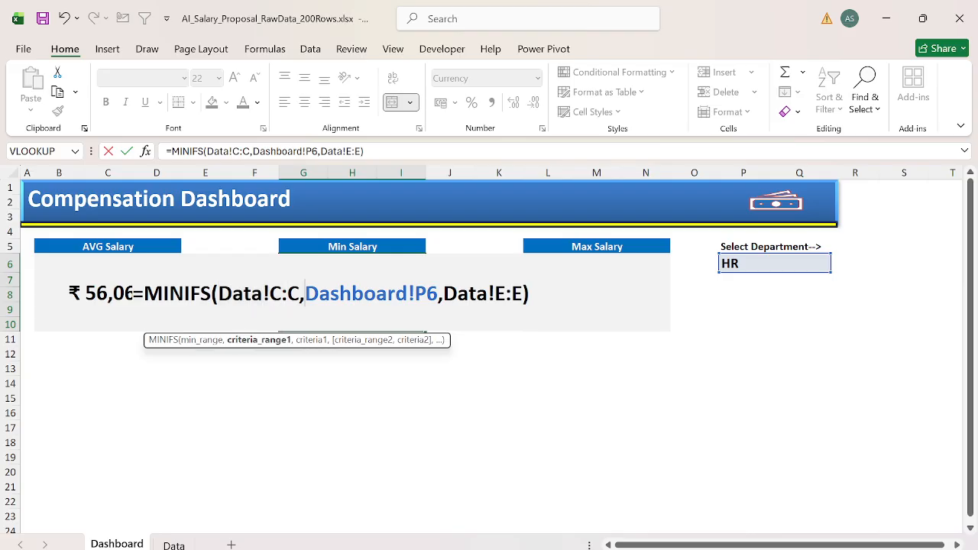
{"action": "key", "text": "Right"}
{"action": "key", "text": "ctrl+shift+Right"}
{"action": "key", "text": "ctrl+shift+Right"}
{"action": "key", "text": "ctrl+shift+Right"}
{"action": "key", "text": "ctrl+shift+Right"}
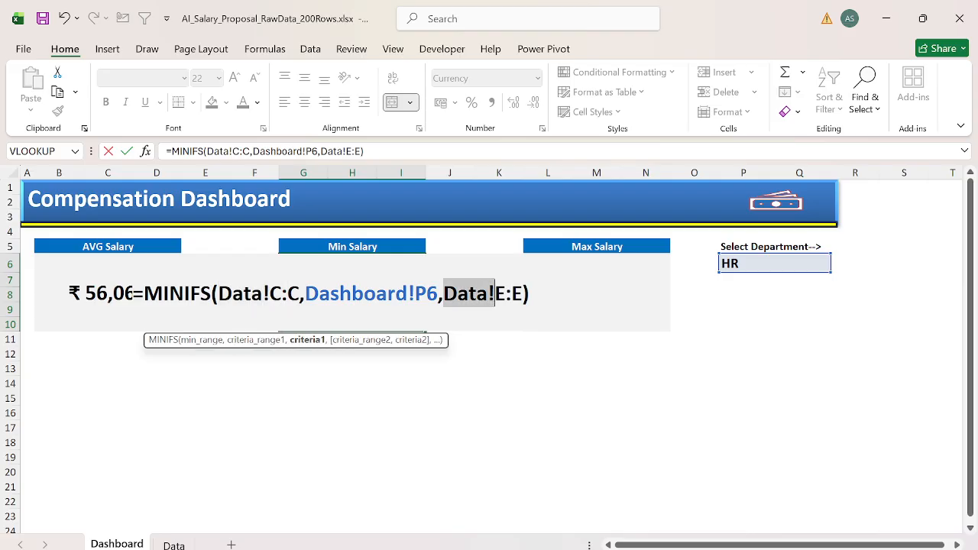
{"action": "key", "text": "BackSpace"}
{"action": "key", "text": "BackSpace"}
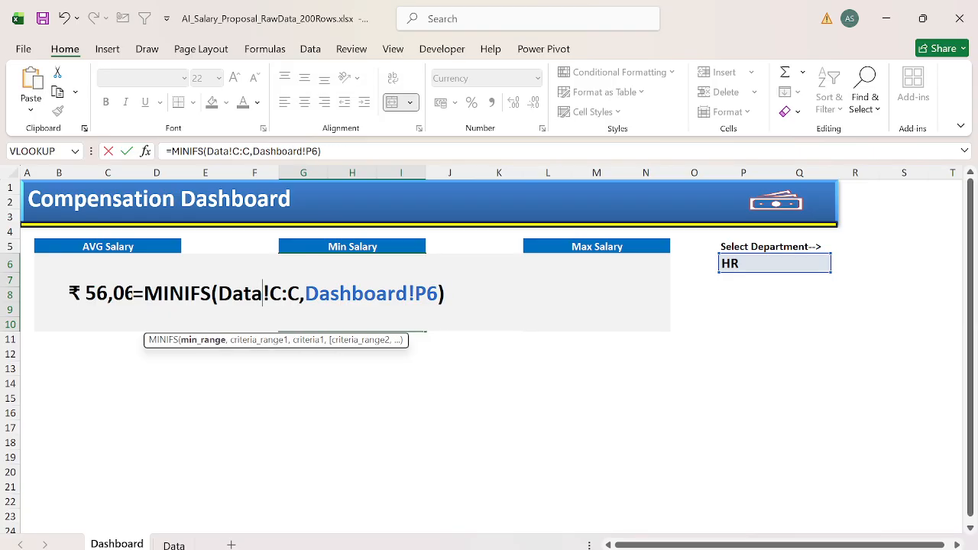
{"action": "key", "text": "ctrl+v"}
{"action": "type", "text": ","}
{"action": "key", "text": "Return"}
{"action": "key", "text": "Up"}
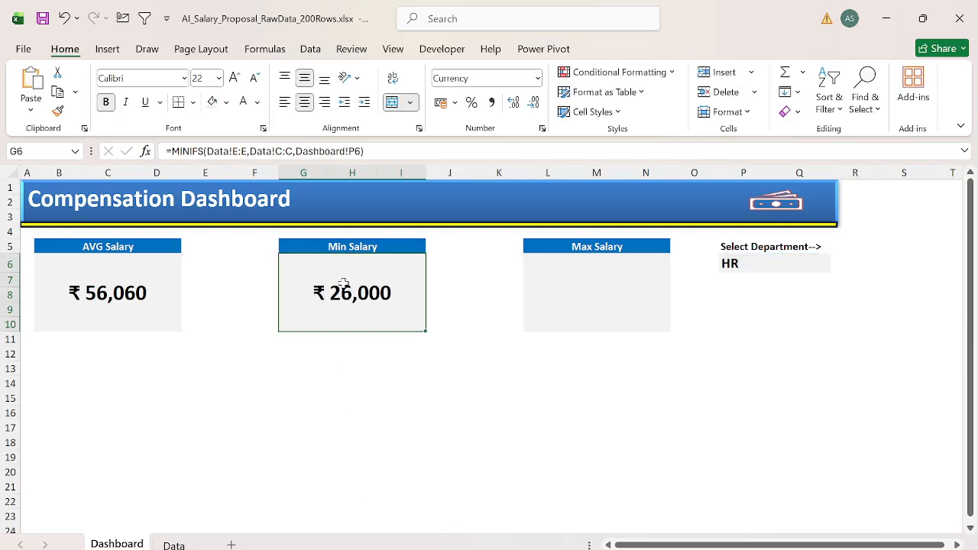
Step: Copy the MINIFS formula text from G6 unchanged into L6 of the Max Salary card
{"action": "key", "text": "F2"}
{"action": "key", "text": "ctrl+a"}
{"action": "key", "text": "ctrl+c"}
{"action": "key", "text": "Escape"}
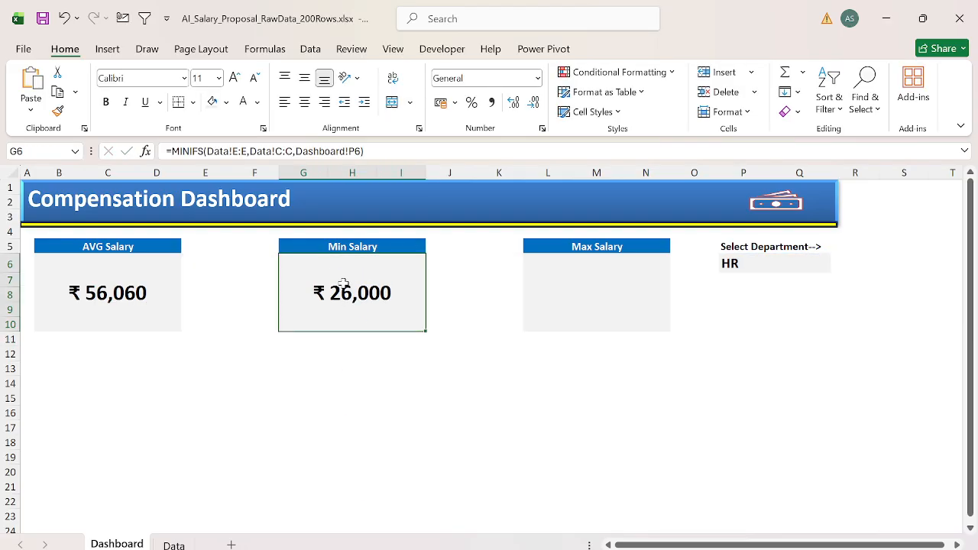
{"action": "key", "text": "Right"}
{"action": "key", "text": "Right"}
{"action": "key", "text": "Right"}
{"action": "key", "text": "F2"}
{"action": "key", "text": "Up"}
{"action": "key", "text": "F2"}
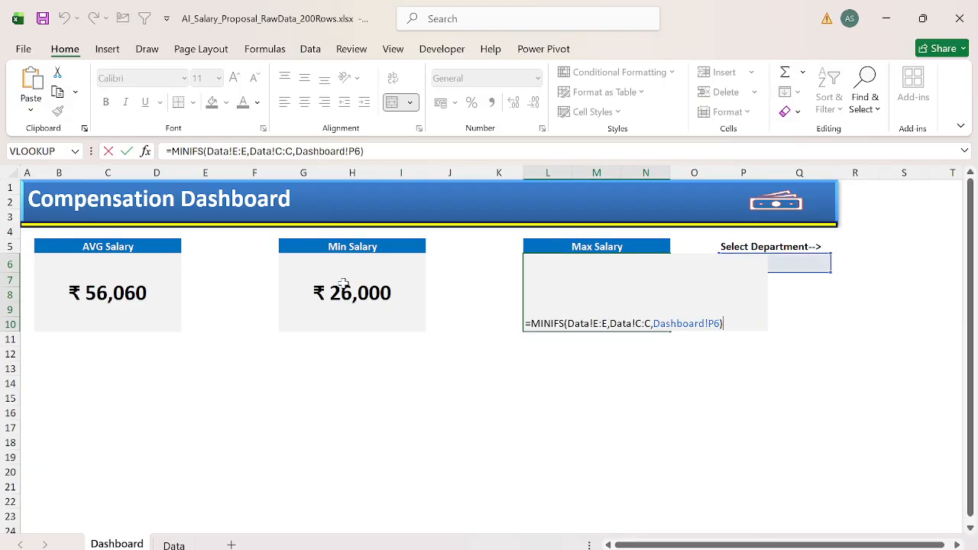
{"action": "key", "text": "Escape"}
Step: Apply the formatting of the Min Salary value in G6 to L6, pasting formats only
{"action": "key", "text": "ctrl+Left"}
{"action": "key", "text": "ctrl+c"}
{"action": "key", "text": "ctrl+Right"}
{"action": "key", "text": "ctrl+alt+v"}
{"action": "key", "text": "t"}
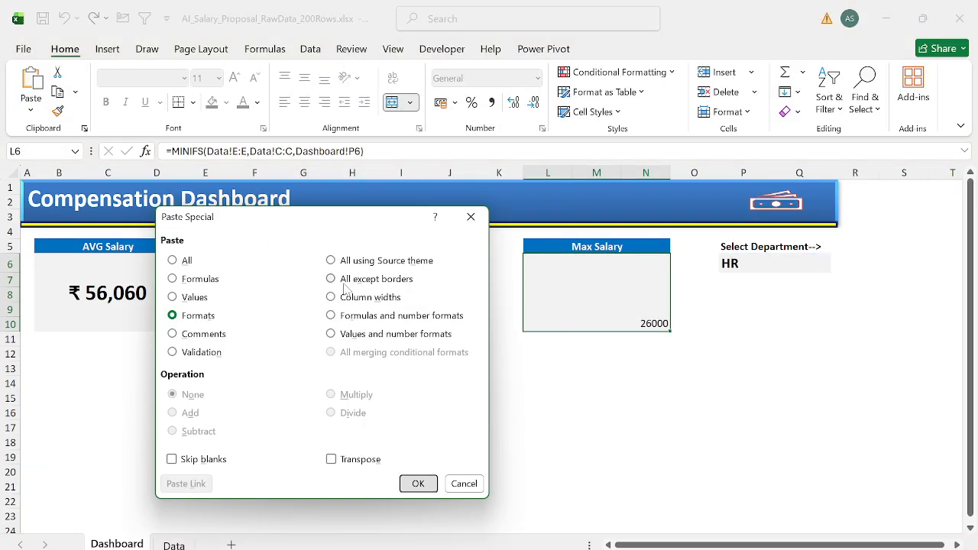
{"action": "key", "text": "Return"}
Step: Change the function in the L6 formula from MINIFS to MAXIFS
{"action": "key", "text": "F2"}
{"action": "key", "text": "ctrl+shift+Right"}
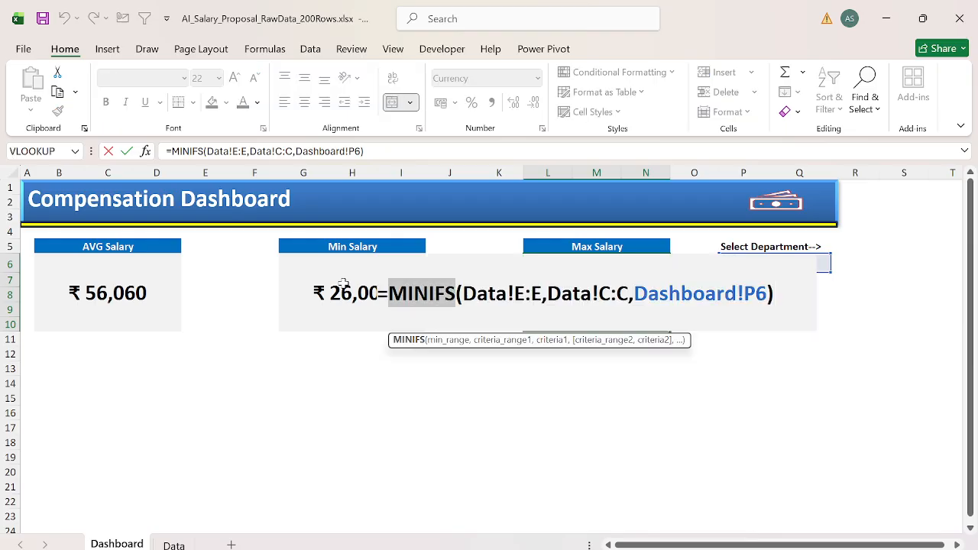
{"action": "type", "text": "MAXIFS"}
{"action": "key", "text": "Return"}
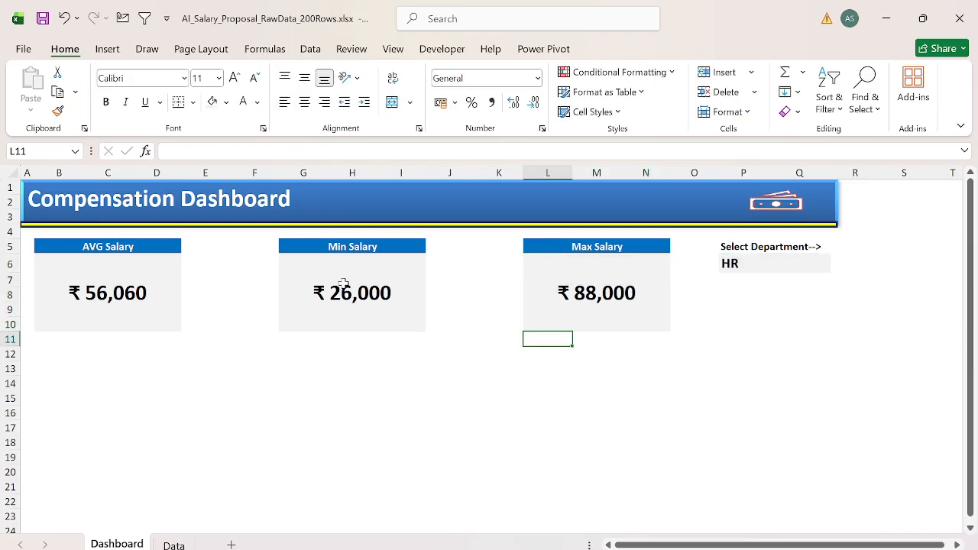
Step: Test the salary cards by switching the department in P6 to Analytics, MIS, Analytics again and HR
{"action": "key", "text": "Up"}
{"action": "key", "text": "Right"}
{"action": "key", "text": "Up"}
{"action": "key", "text": "Right"}
{"action": "key", "text": "Up"}
{"action": "key", "text": "Up"}
{"action": "key", "text": "Up"}
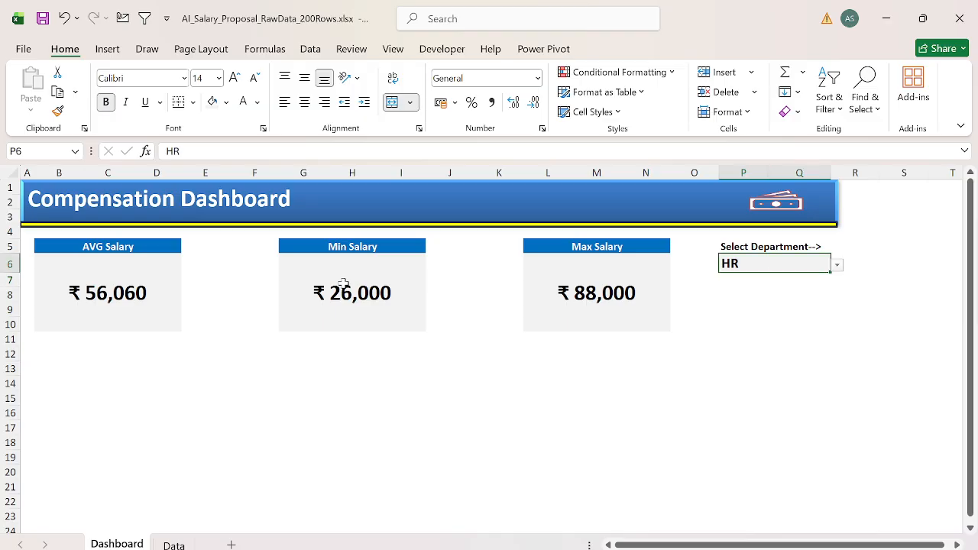
{"action": "key", "text": "alt+Down"}
{"action": "key", "text": "Up"}
{"action": "key", "text": "Return"}
{"action": "key", "text": "alt+Down"}
{"action": "key", "text": "Up"}
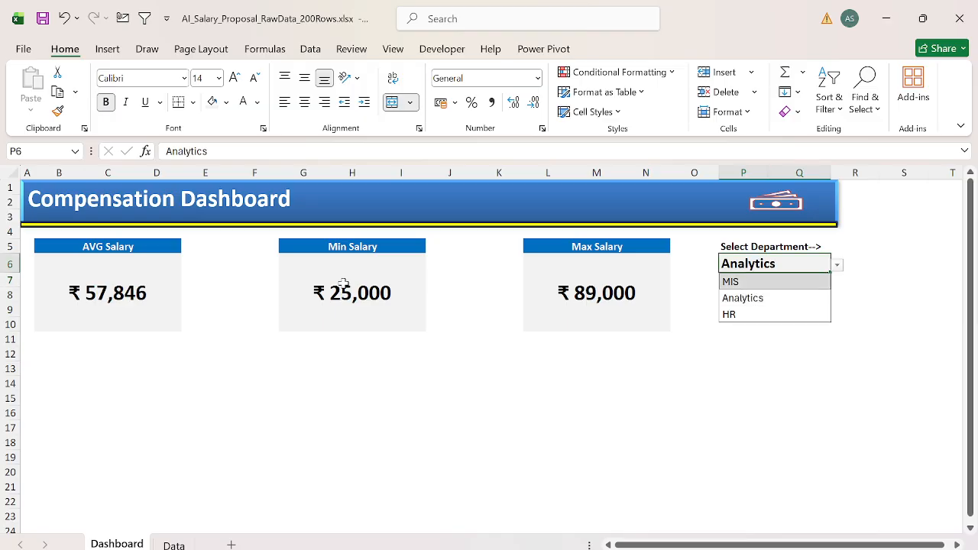
{"action": "key", "text": "Return"}
{"action": "key", "text": "alt+Down"}
{"action": "key", "text": "Down"}
{"action": "key", "text": "Return"}
{"action": "key", "text": "alt+Down"}
{"action": "key", "text": "Down"}
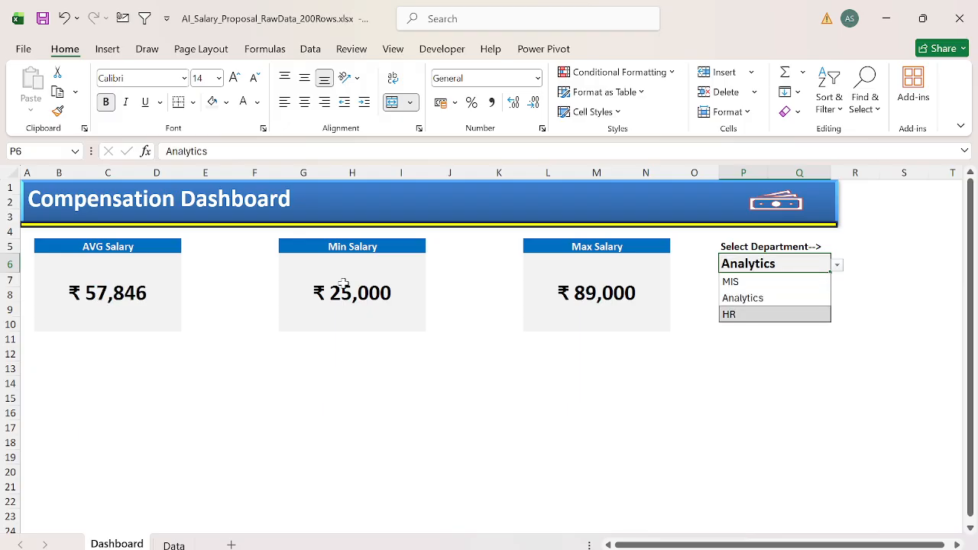
{"action": "key", "text": "Return"}
Step: Check the three cards again for MIS and Analytics, returning the department in P6 to HR
{"action": "key", "text": "alt+Down"}
{"action": "key", "text": "Up"}
{"action": "key", "text": "Up"}
{"action": "key", "text": "Return"}
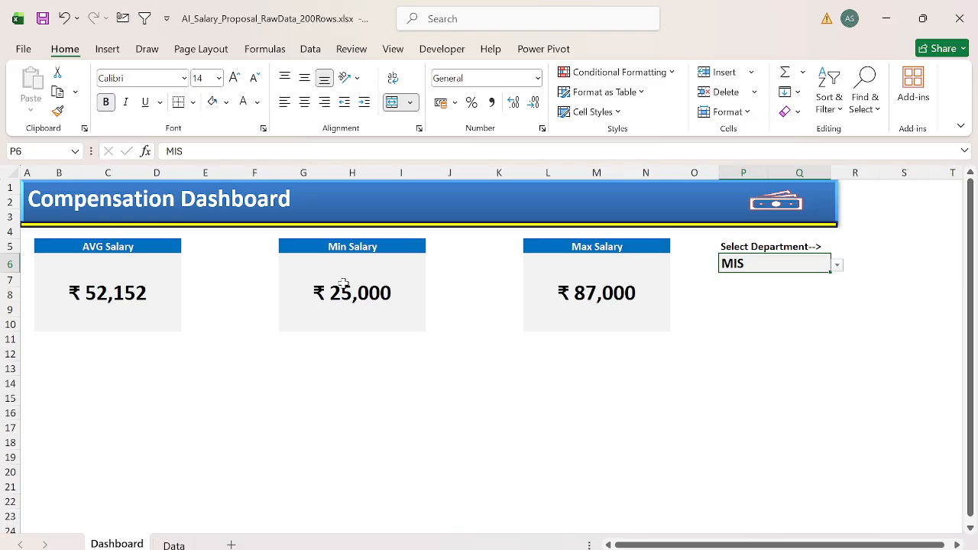
{"action": "key", "text": "alt+Down"}
{"action": "key", "text": "Down"}
{"action": "key", "text": "Return"}
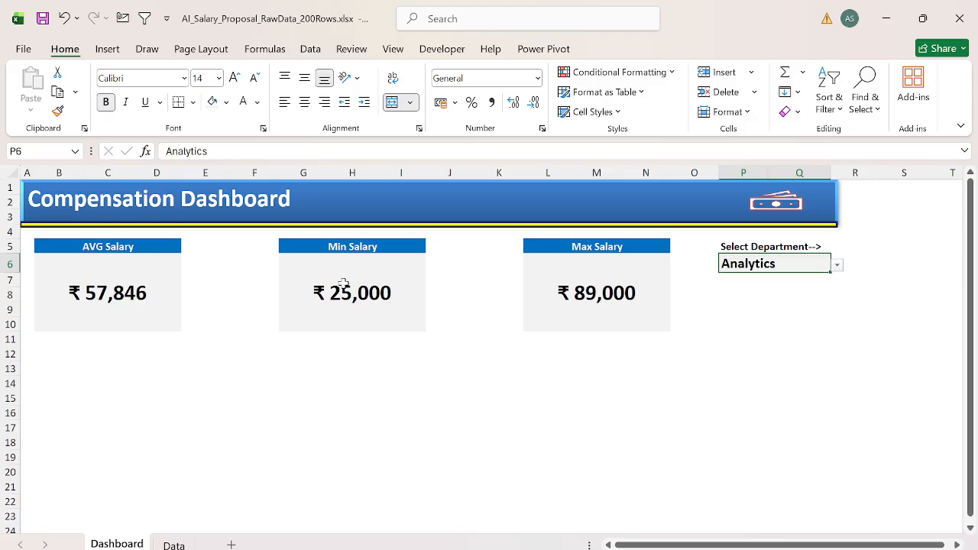
{"action": "key", "text": "alt+Down"}
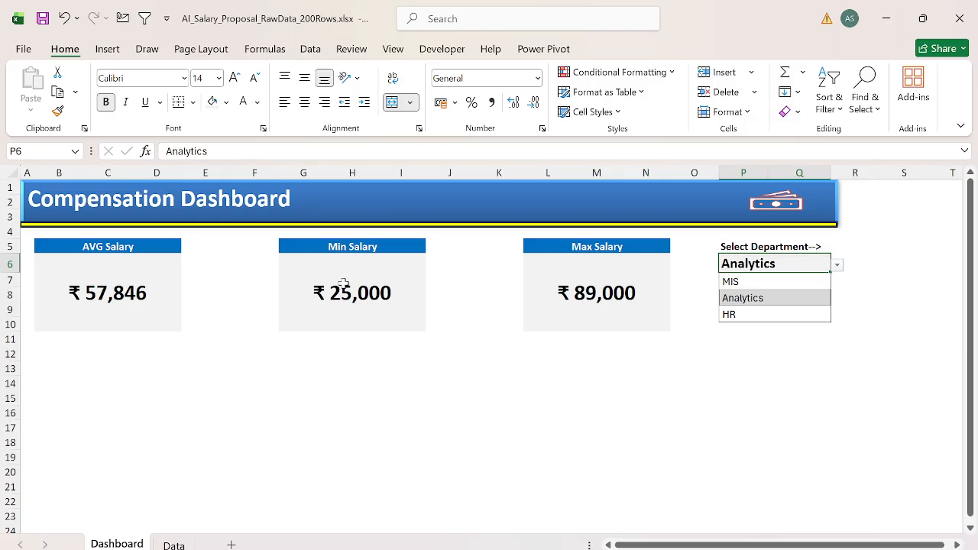
{"action": "key", "text": "Down"}
{"action": "key", "text": "Return"}
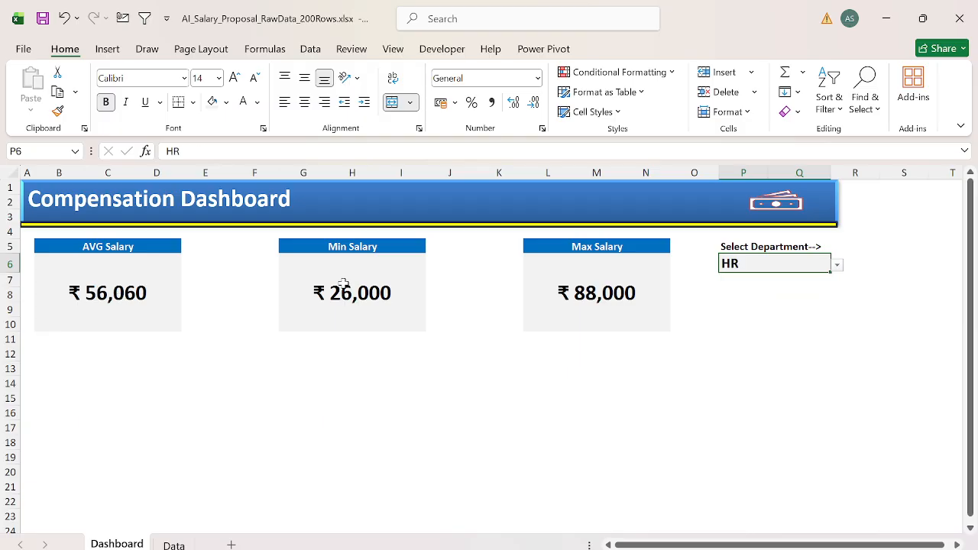
{"action": "key", "text": "Down"}
{"action": "key", "text": "Down"}
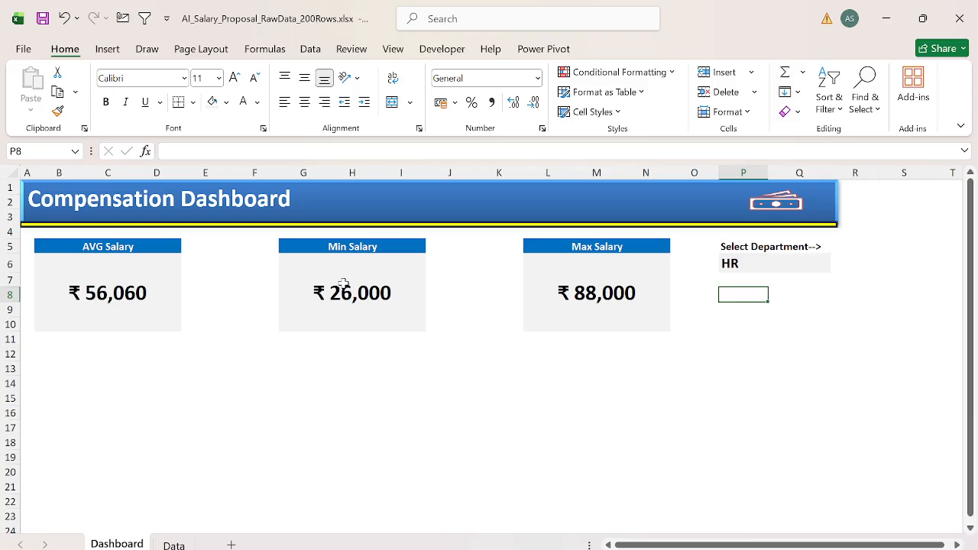
Step: Review the card and chart requirements listed in H1:J7 of the Data sheet, and return to the Dashboard sheet
{"action": "key", "text": "ctrl+Page_Down"}
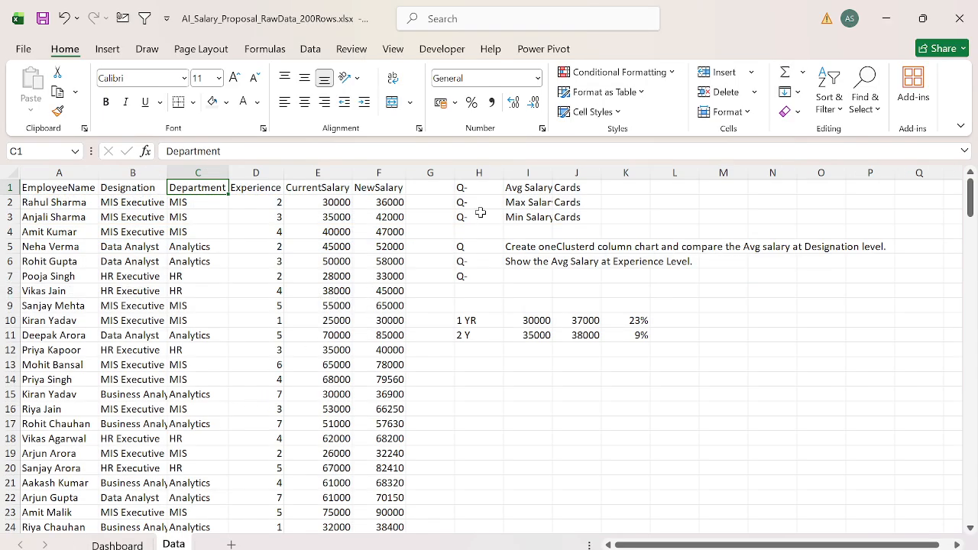
{"action": "left_click_drag", "start_coordinate": [464, 217], "coordinate": [462, 188]}
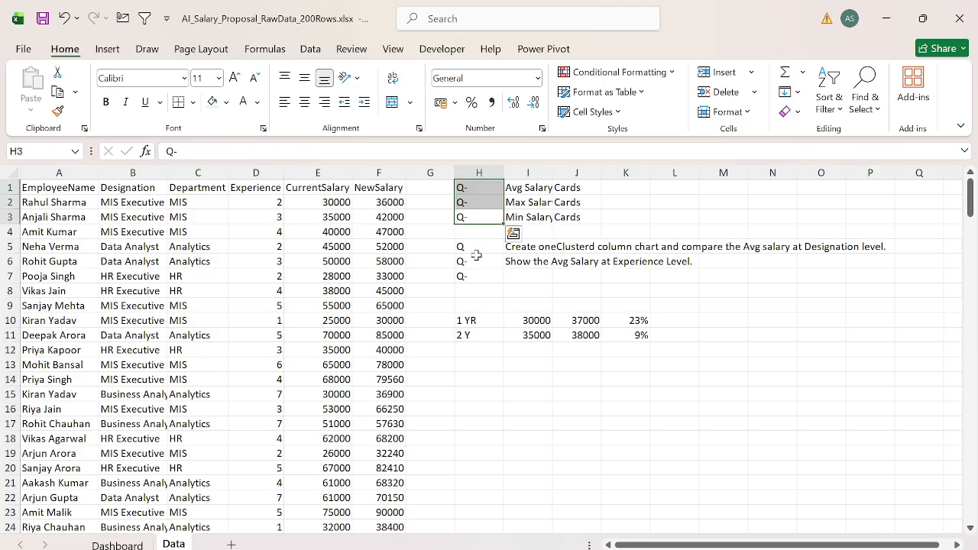
{"action": "left_click_drag", "start_coordinate": [467, 246], "coordinate": [557, 276]}
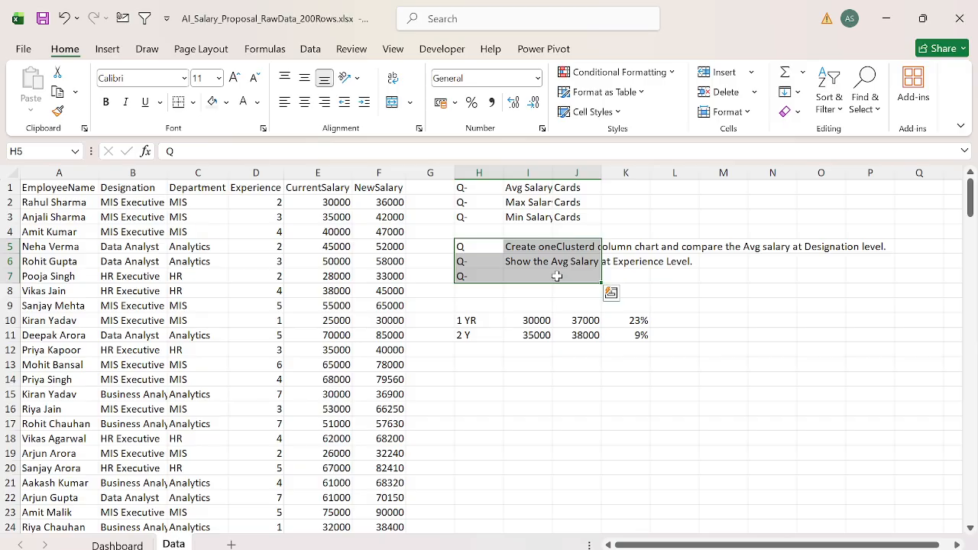
{"action": "key", "text": "ctrl+Page_Up"}
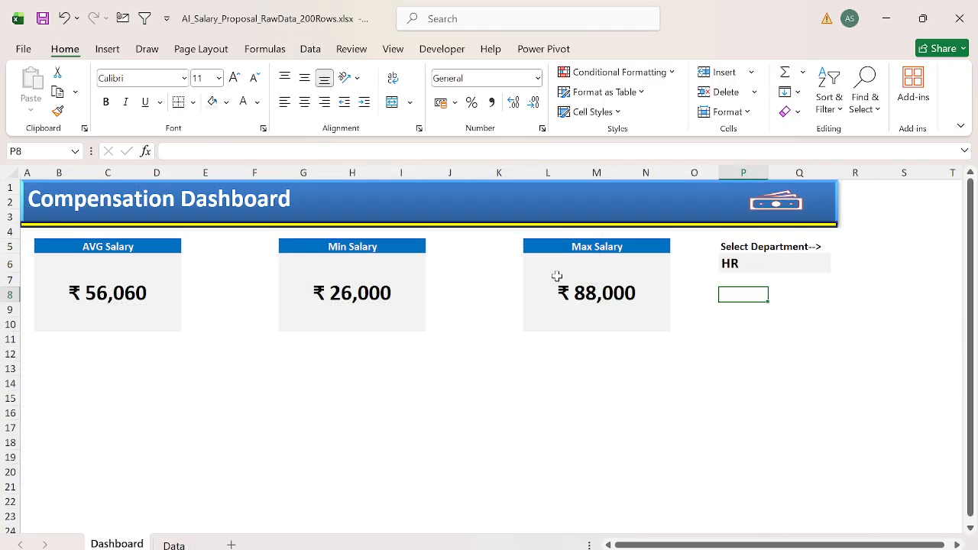
{"action": "left_click", "coordinate": [371, 369]}
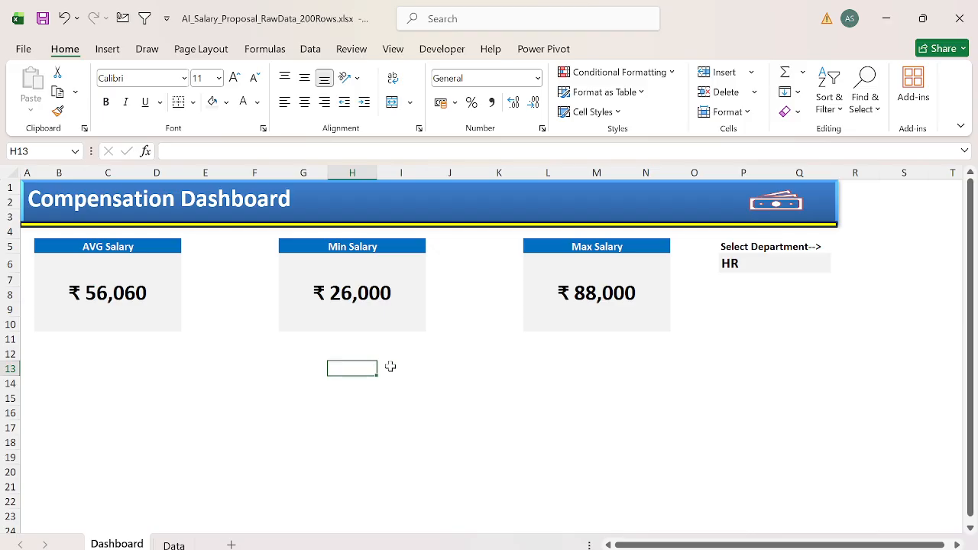
Step: Copy the whole Designation column from the Data sheet to the Dashboard sheet, starting at P12
{"action": "key", "text": "ctrl+Page_Down"}
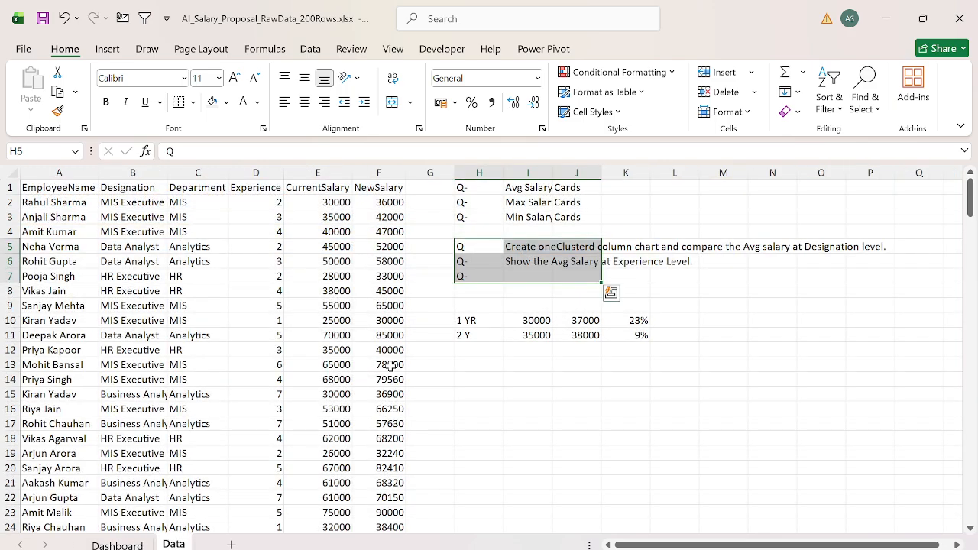
{"action": "key", "text": "ctrl+Left"}
{"action": "key", "text": "ctrl+Home"}
{"action": "key", "text": "Right"}
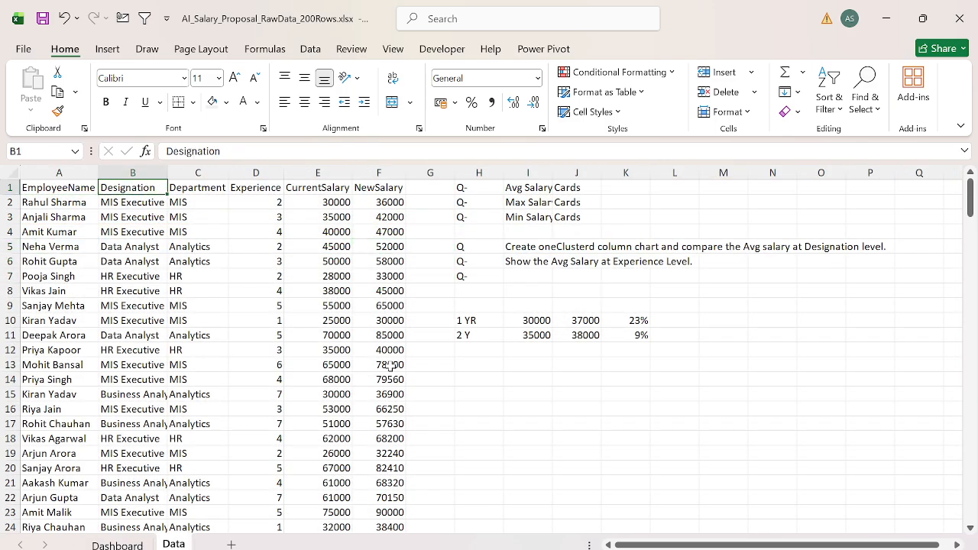
{"action": "key", "text": "ctrl+shift+Down"}
{"action": "key", "text": "ctrl+c"}
{"action": "key", "text": "ctrl+Page_Up"}
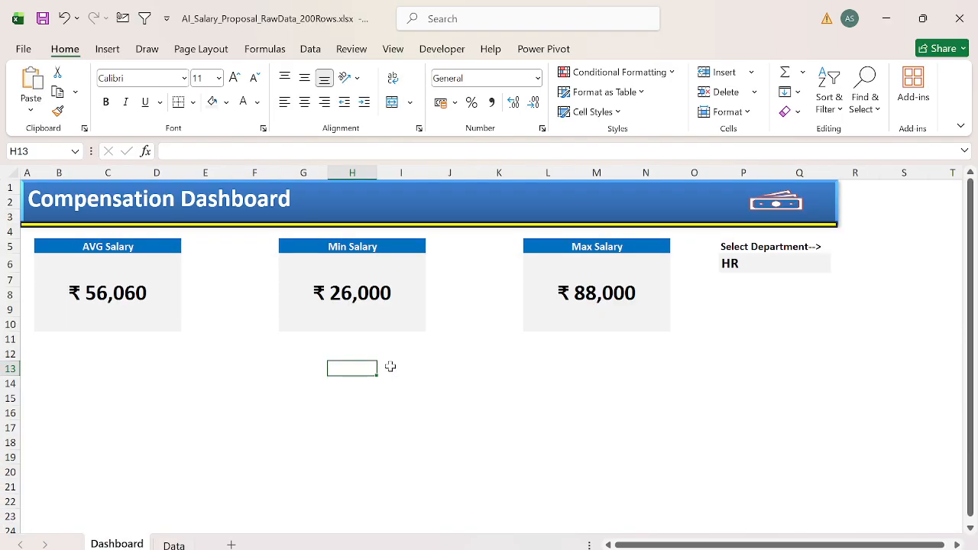
{"action": "key", "text": "Right"}
{"action": "key", "text": "Right"}
{"action": "key", "text": "Right"}
{"action": "key", "text": "Right"}
{"action": "key", "text": "Right"}
{"action": "key", "text": "Right"}
{"action": "key", "text": "Right"}
{"action": "key", "text": "Up"}
{"action": "key", "text": "Right"}
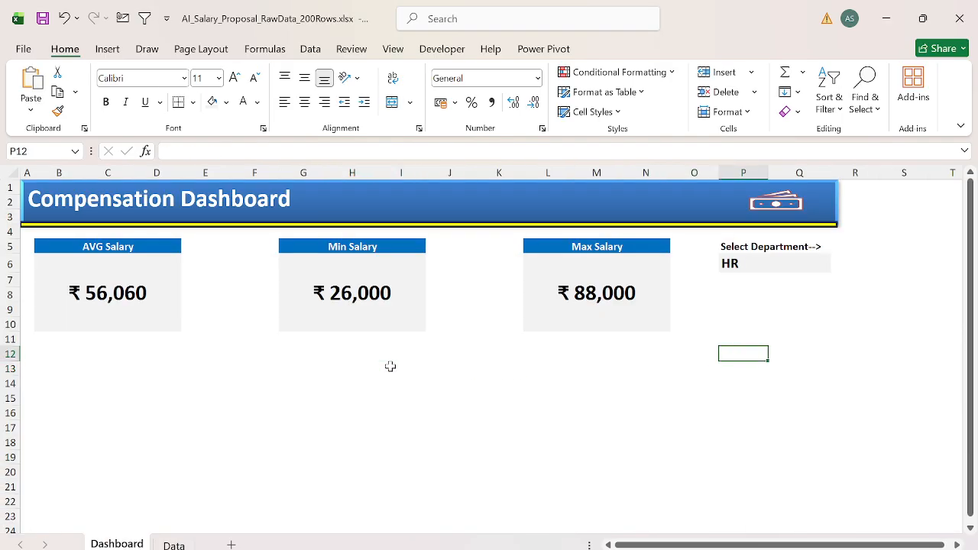
{"action": "key", "text": "ctrl+v"}
Step: Remove the duplicates from the pasted Designation list in column P
{"action": "key", "text": "alt+a"}
{"action": "key", "text": "m"}
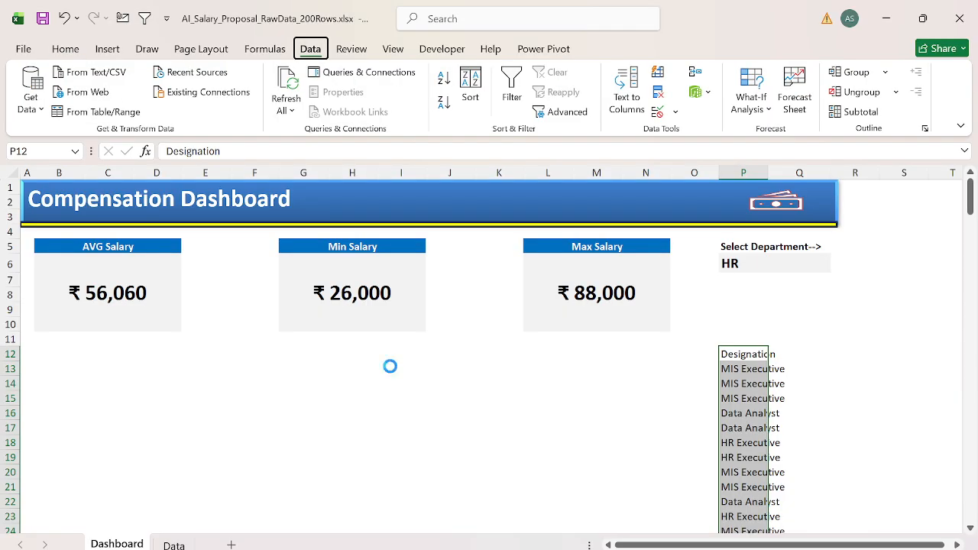
{"action": "key", "text": "Return"}
{"action": "key", "text": "Return"}
Step: AutoFit the width of column P to the Designation list in P12:P16
{"action": "key", "text": "Down"}
{"action": "key", "text": "Up"}
{"action": "key", "text": "ctrl+shift+Down"}
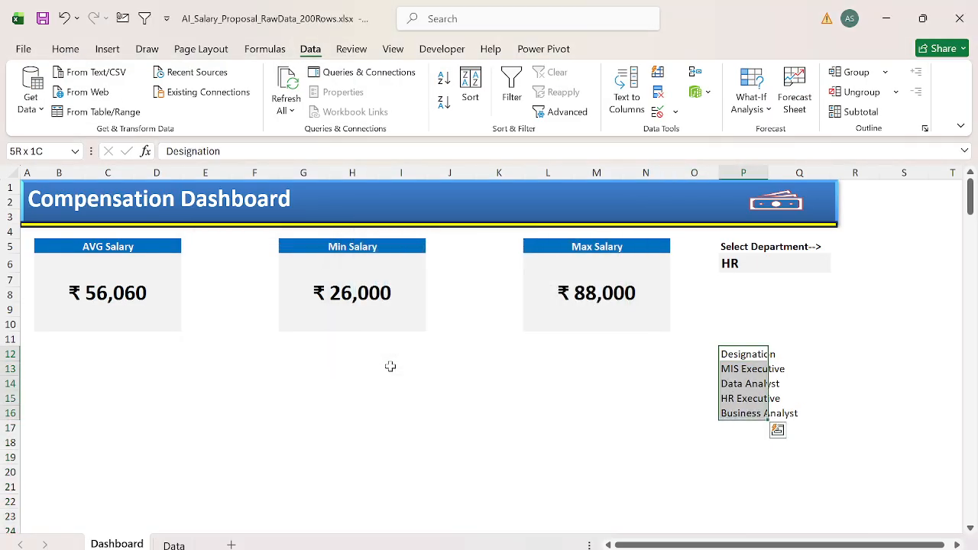
{"action": "key", "text": "alt+h"}
{"action": "key", "text": "o"}
{"action": "key", "text": "i"}
Step: Enter the heading "Avg Salary" in Q12 beside the Designation heading
{"action": "key", "text": "Right"}
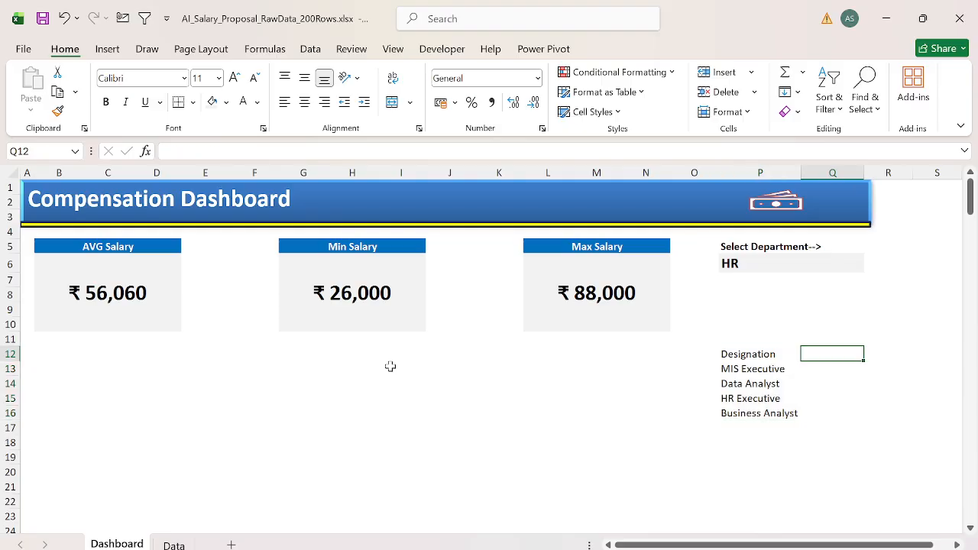
{"action": "type", "text": "Avg Salary"}
{"action": "key", "text": "Return"}
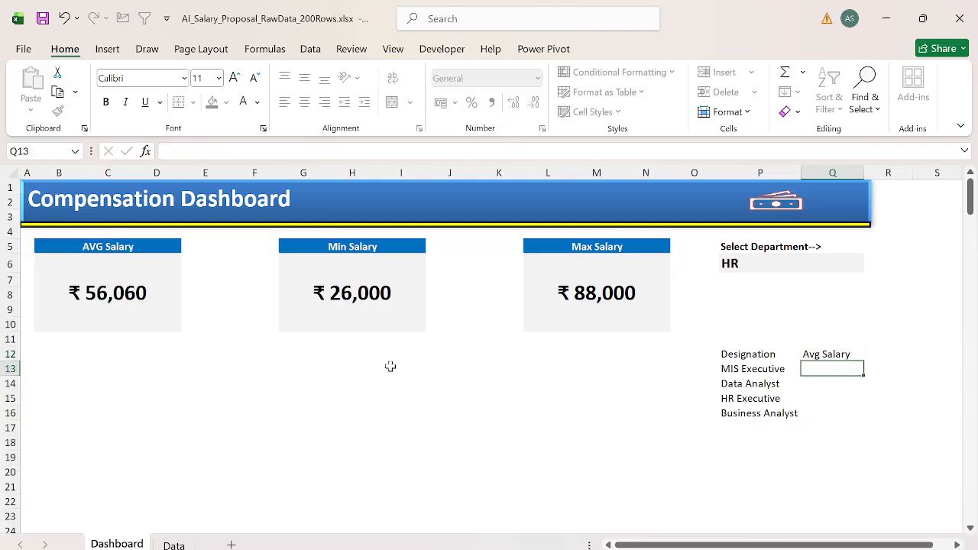
Step: Make the Designation and Avg Salary headings in P12:Q12 bold and centre them
{"action": "key", "text": "Up"}
{"action": "key", "text": "Left"}
{"action": "key", "text": "shift+Right"}
{"action": "key", "text": "ctrl+b"}
{"action": "key", "text": "alt+h"}
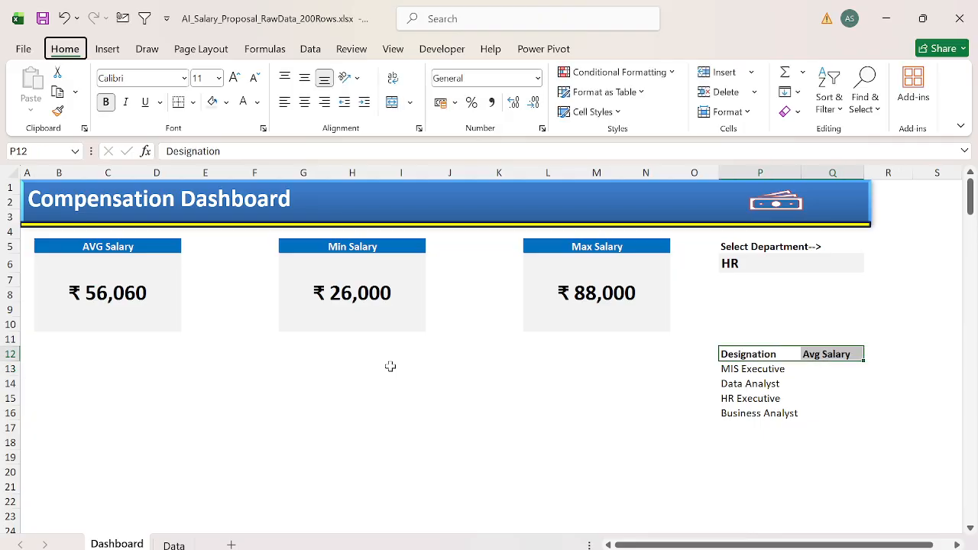
{"action": "key", "text": "a"}
{"action": "key", "text": "c"}
{"action": "key", "text": "ctrl+b"}
{"action": "key", "text": "ctrl+b"}
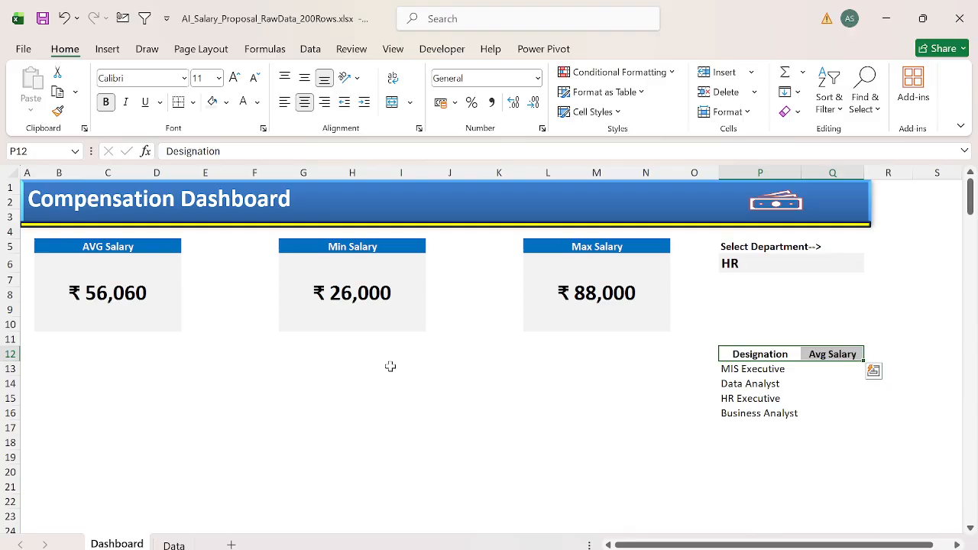
Step: Give the headings in P12:Q12 a blue fill matching the salary card headers and white text
{"action": "left_click", "coordinate": [226, 103]}
{"action": "left_click", "coordinate": [363, 331]}
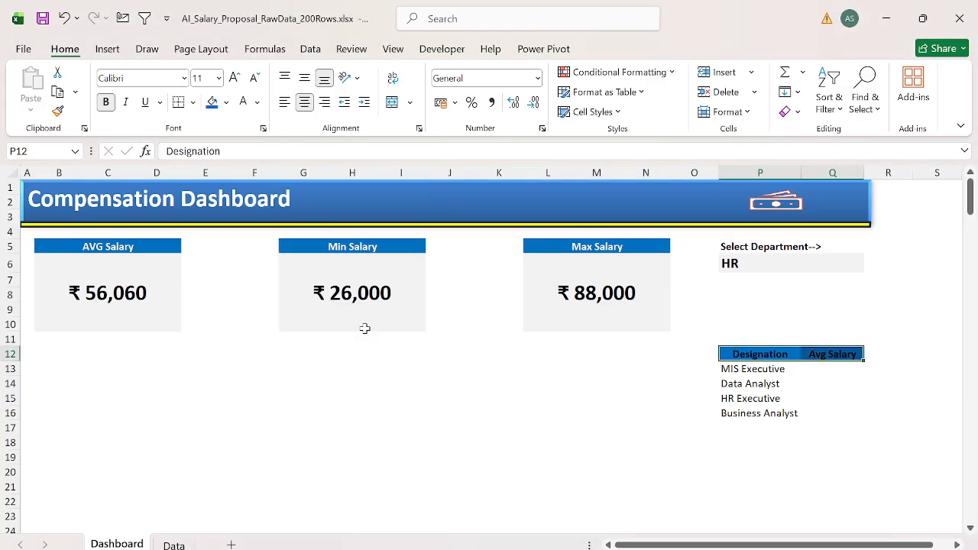
{"action": "left_click", "coordinate": [244, 103]}
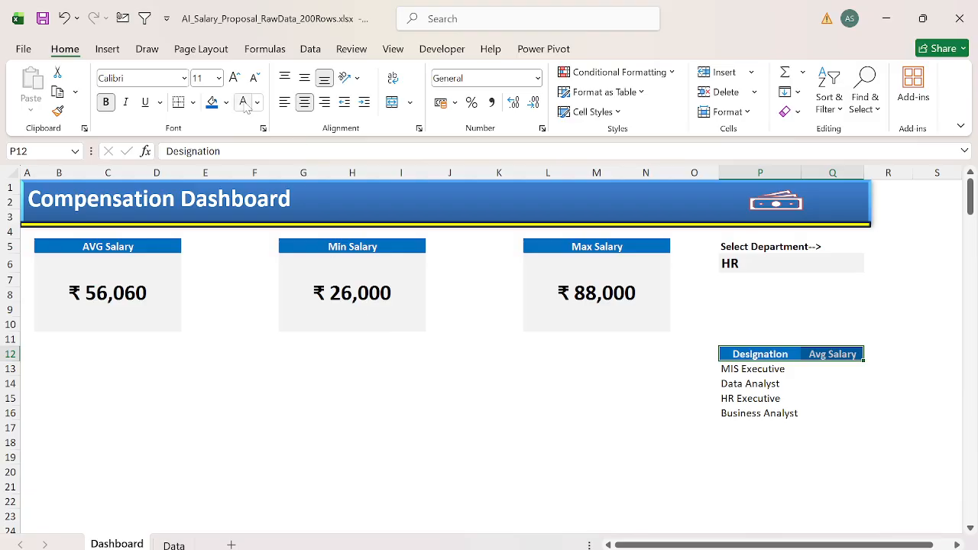
Step: Fill the designation table body P13:Q16 with light grey
{"action": "key", "text": "ctrl+shift+Down"}
{"action": "key", "text": "ctrl+Down"}
{"action": "key", "text": "Up"}
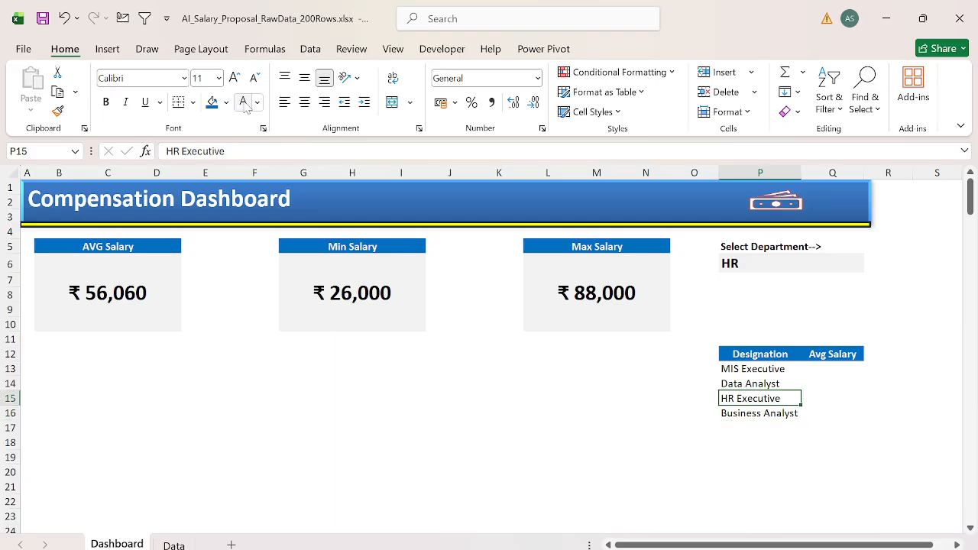
{"action": "key", "text": "Up"}
{"action": "key", "text": "Up"}
{"action": "key", "text": "ctrl+shift+Down"}
{"action": "key", "text": "shift+Right"}
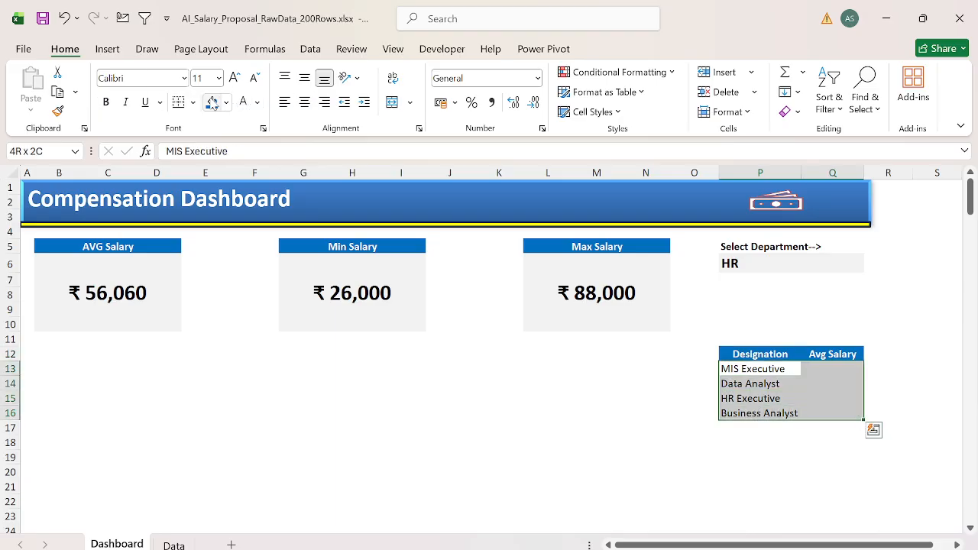
{"action": "left_click", "coordinate": [226, 102]}
{"action": "left_click", "coordinate": [213, 218]}
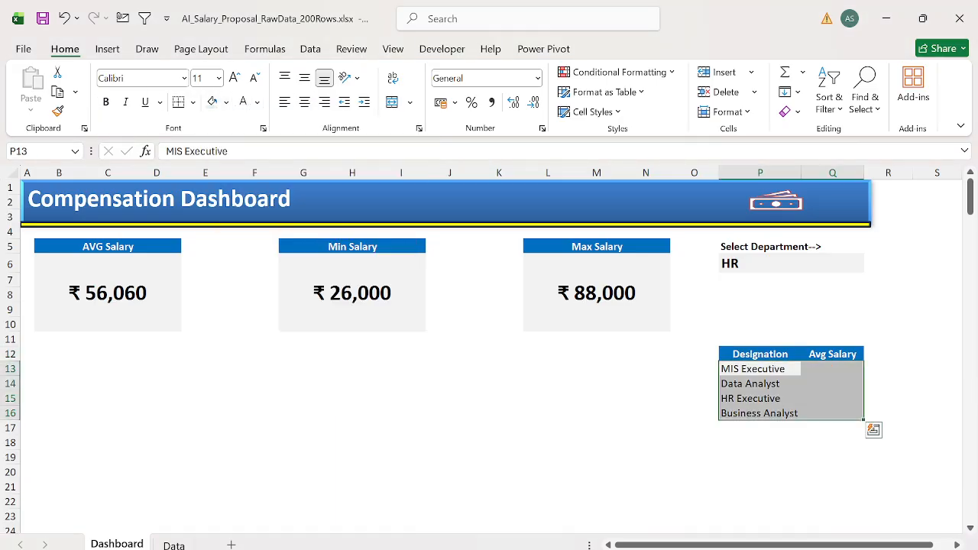
Step: Begin an AVERAGEIFS formula in Q13 with the Data sheet's CurrentSalary column E:E as the average range
{"action": "key", "text": "Right"}
{"action": "type", "text": "=aver"}
{"action": "key", "text": "Down"}
{"action": "key", "text": "Down"}
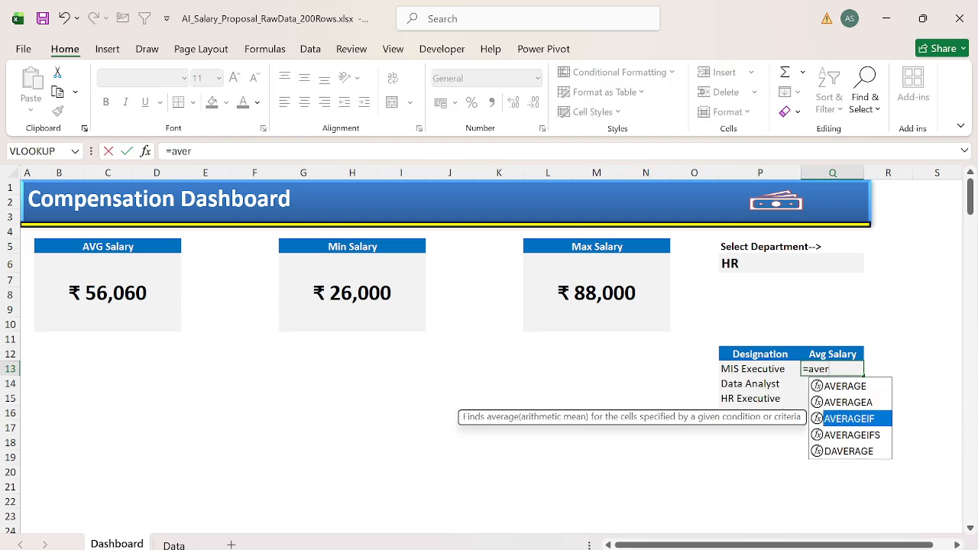
{"action": "key", "text": "Down"}
{"action": "key", "text": "Tab"}
{"action": "key", "text": "ctrl+Page_Down"}
{"action": "key", "text": "ctrl+Up"}
{"action": "key", "text": "ctrl+Right"}
{"action": "key", "text": "Down"}
{"action": "key", "text": "Left"}
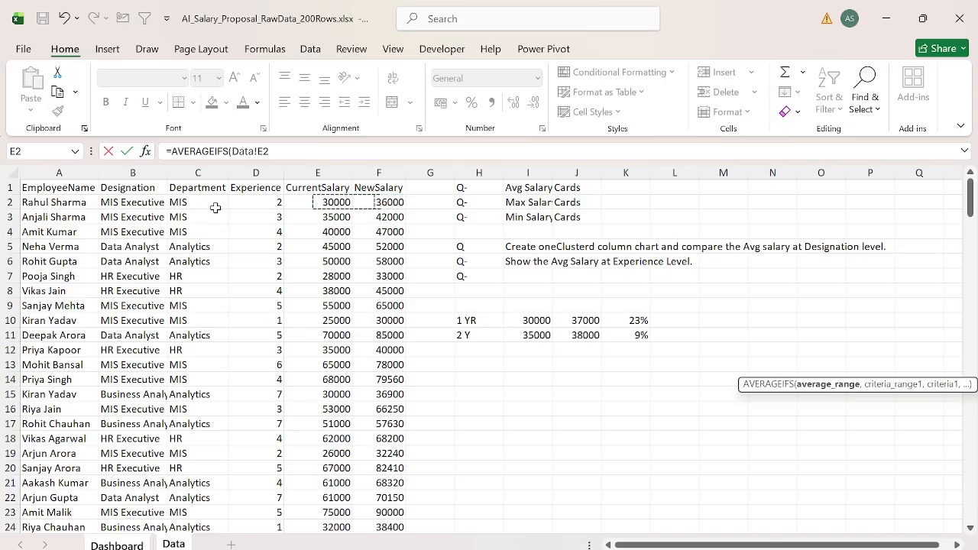
{"action": "key", "text": "Up"}
{"action": "key", "text": "Left"}
{"action": "key", "text": "Right"}
{"action": "key", "text": "ctrl+space"}
{"action": "type", "text": ","}
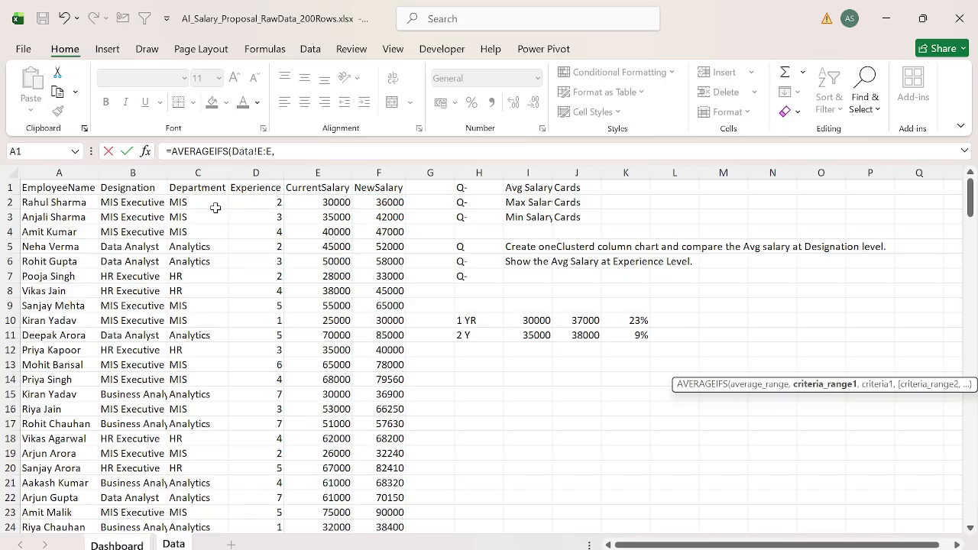
Step: Complete the AVERAGEIFS formula with the Data sheet's Designation column B:B as criteria range and Dashboard cell P13 as criterion
{"action": "key", "text": "Left"}
{"action": "key", "text": "Right"}
{"action": "key", "text": "ctrl+space"}
{"action": "type", "text": ","}
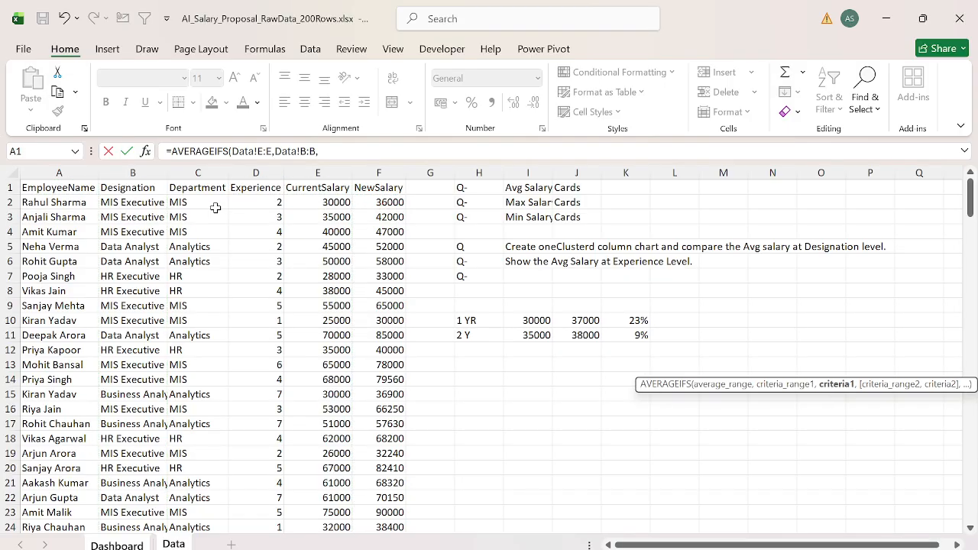
{"action": "key", "text": "ctrl+Page_Up"}
{"action": "key", "text": "Left"}
{"action": "key", "text": "Return"}
Step: Fill the average salary formula from Q13 down to Q16 for the remaining designations
{"action": "key", "text": "Left"}
{"action": "key", "text": "ctrl+Down"}
{"action": "key", "text": "Right"}
{"action": "key", "text": "ctrl+shift+Up"}
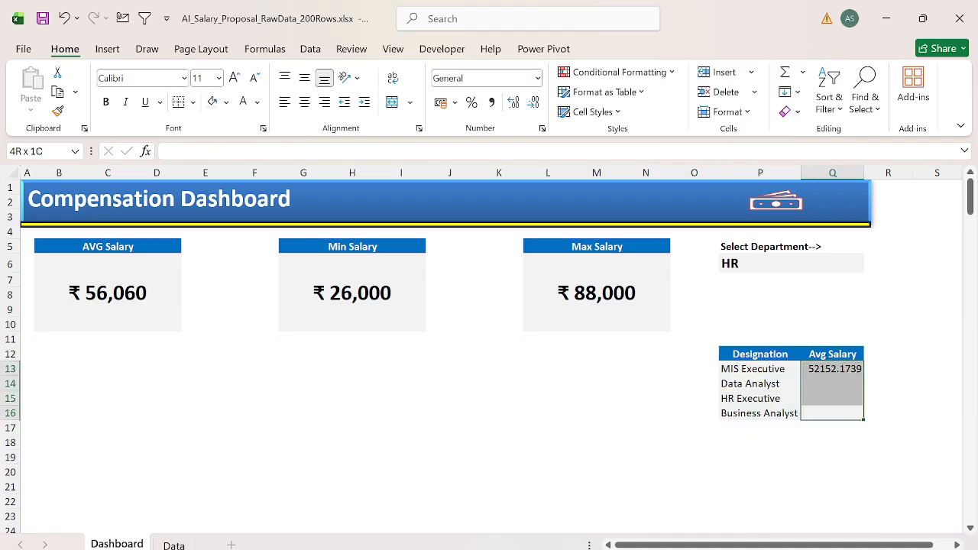
{"action": "key", "text": "ctrl+d"}
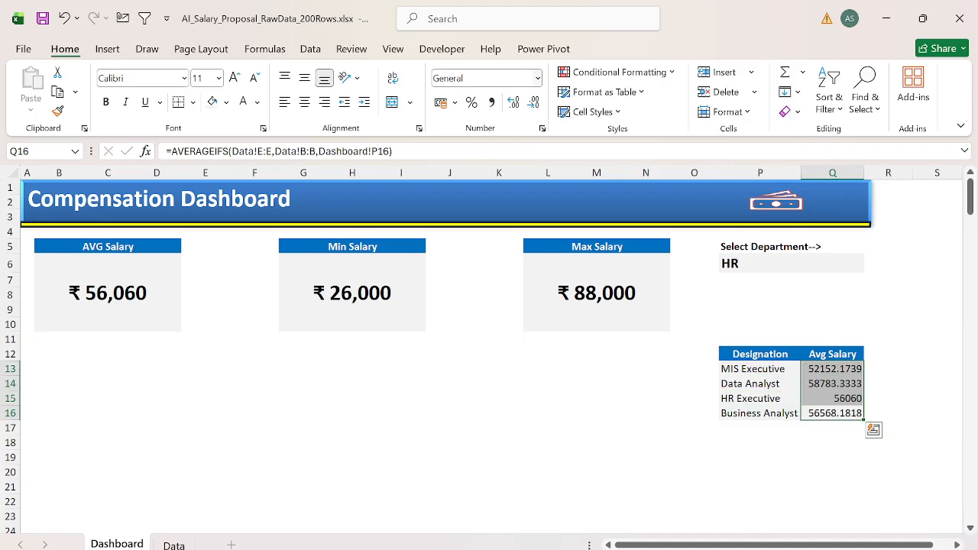
Step: Format the average salaries in Q13:Q16 as Currency with no decimal places
{"action": "key", "text": "alt+h"}
{"action": "type", "text": "nCurrency"}
{"action": "key", "text": "Return"}
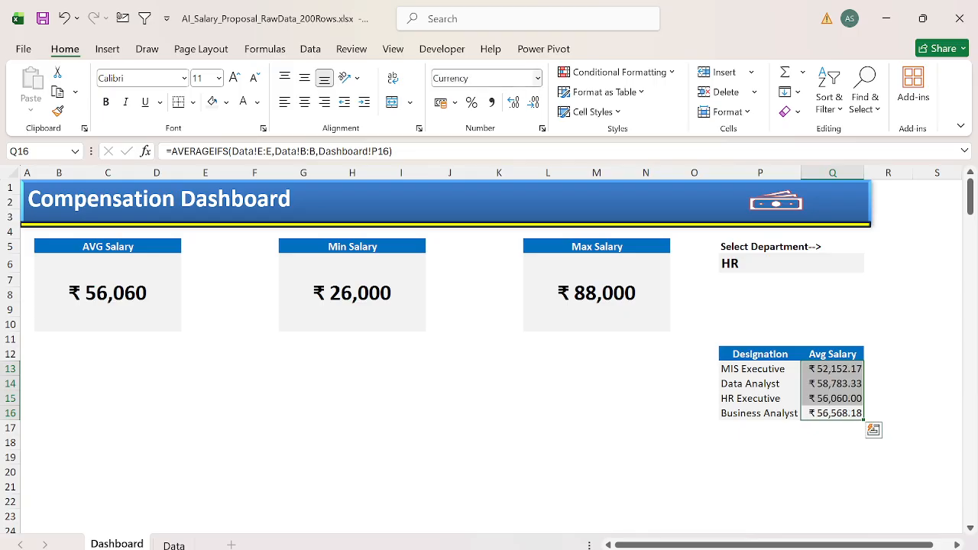
{"action": "left_click", "coordinate": [533, 102]}
{"action": "left_click", "coordinate": [534, 102]}
Step: Insert a clustered column chart from P12:Q16 and place it directly below the AVG Salary card
{"action": "key", "text": "ctrl+Up"}
{"action": "key", "text": "ctrl+Left"}
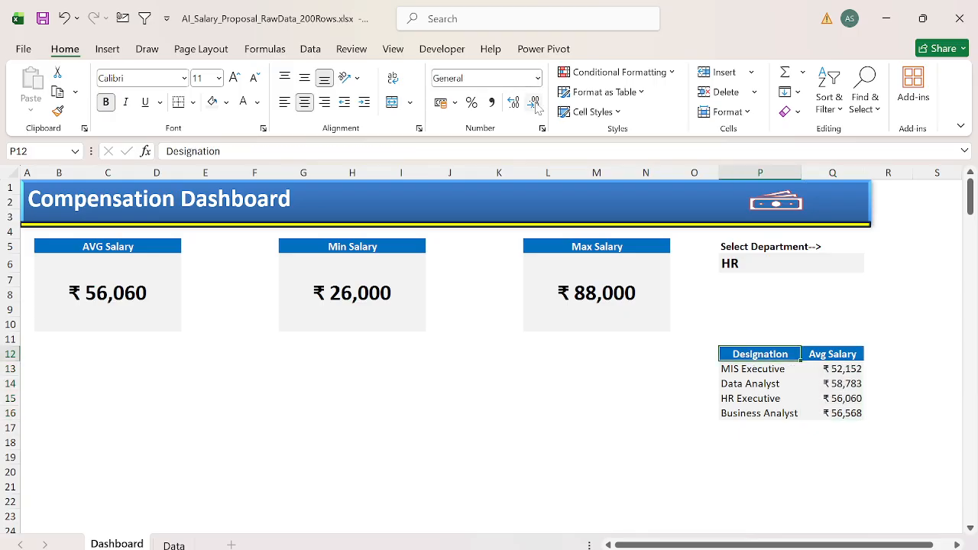
{"action": "key", "text": "ctrl+shift+Right"}
{"action": "key", "text": "ctrl+shift+Down"}
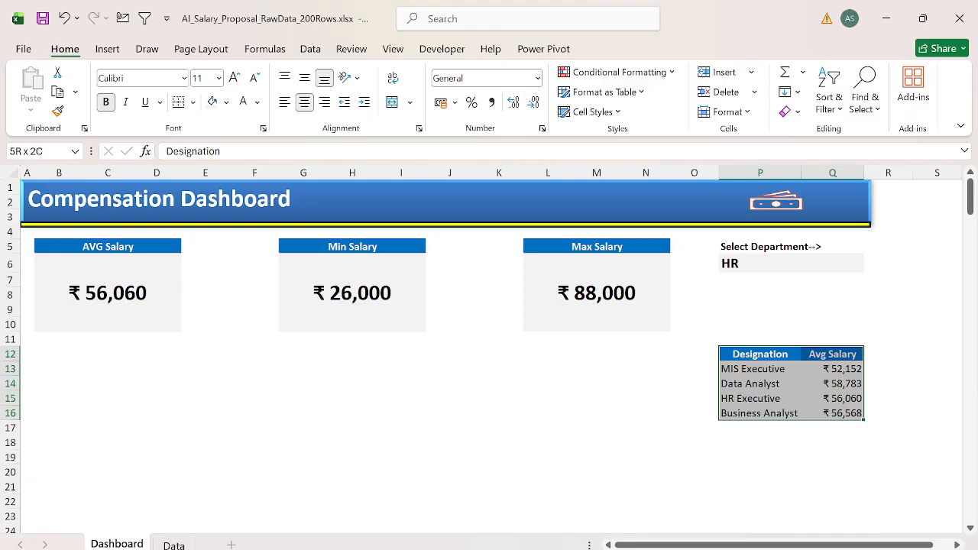
{"action": "key", "text": "ctrl+q"}
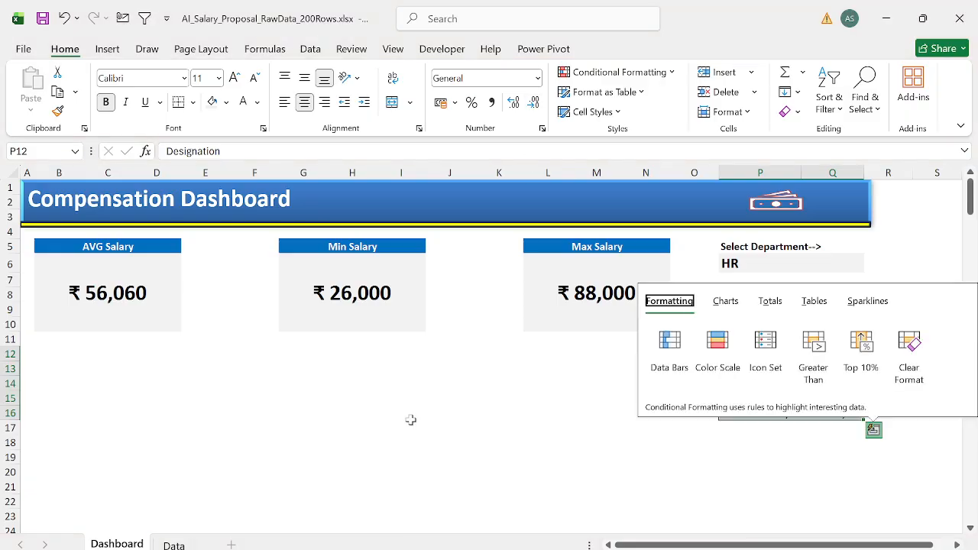
{"action": "left_click", "coordinate": [741, 304]}
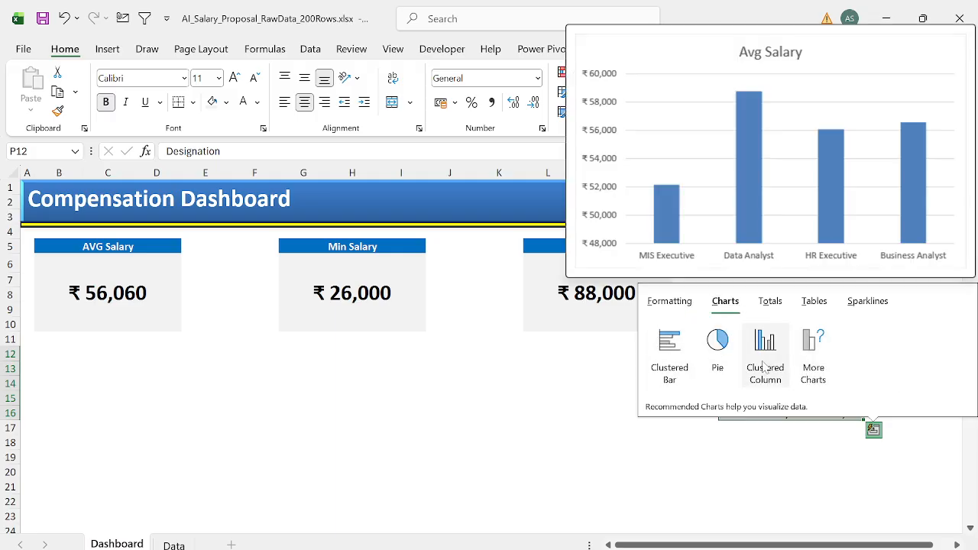
{"action": "left_click", "coordinate": [764, 348]}
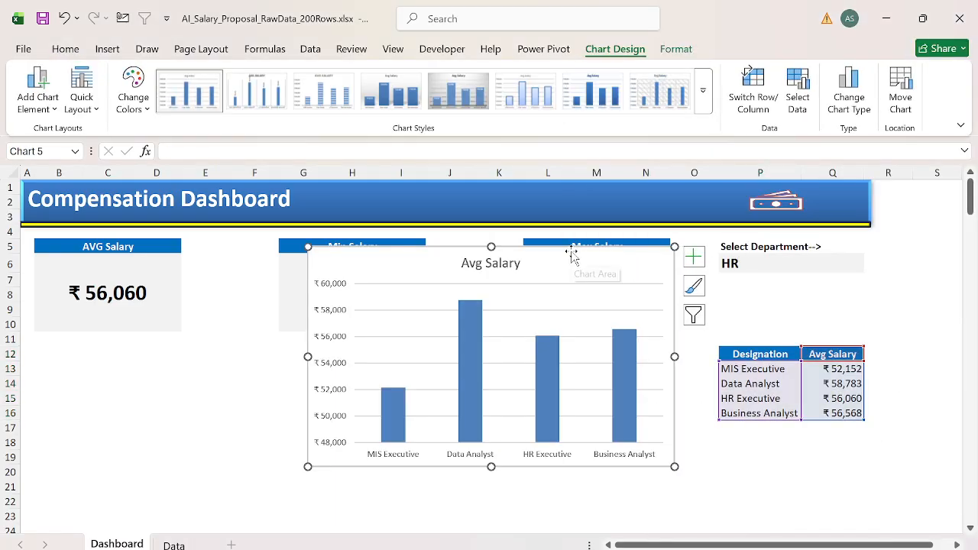
{"action": "left_click_drag", "start_coordinate": [572, 255], "coordinate": [303, 349]}
{"action": "scroll", "coordinate": [440, 279], "scroll_direction": "down", "scroll_amount": 2}
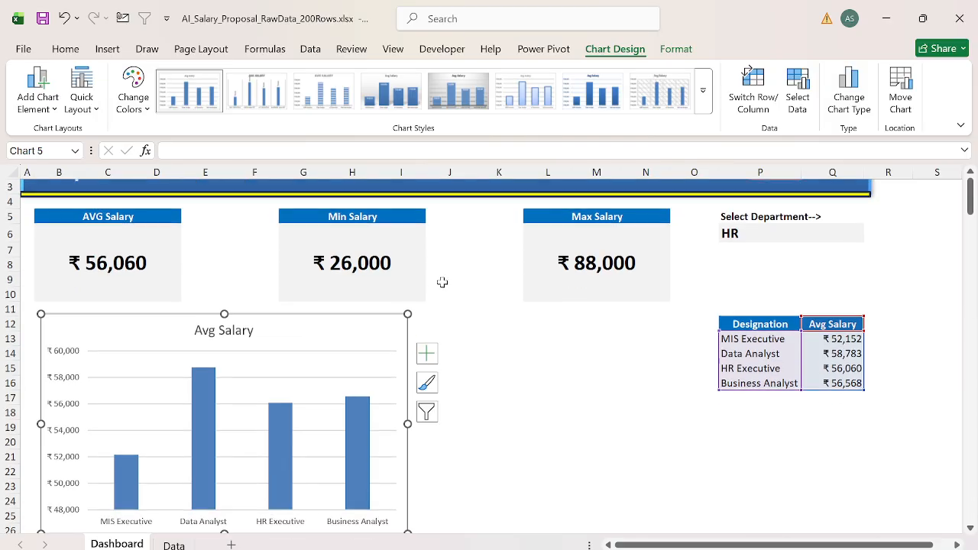
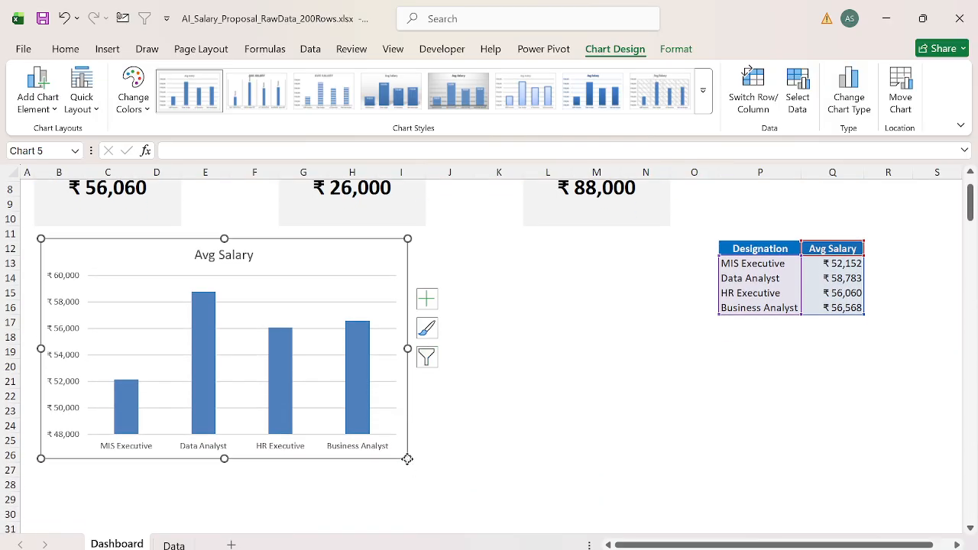
Step: Align the chart's edge with the AVG Salary card and resize the chart to about 12.94 cm wide by 5.8 cm high
{"action": "mouse_move", "coordinate": [407, 458]}
{"action": "left_mouse_down"}
{"action": "mouse_move", "coordinate": [447, 390]}
{"action": "mouse_move", "coordinate": [401, 456]}
{"action": "left_mouse_up"}
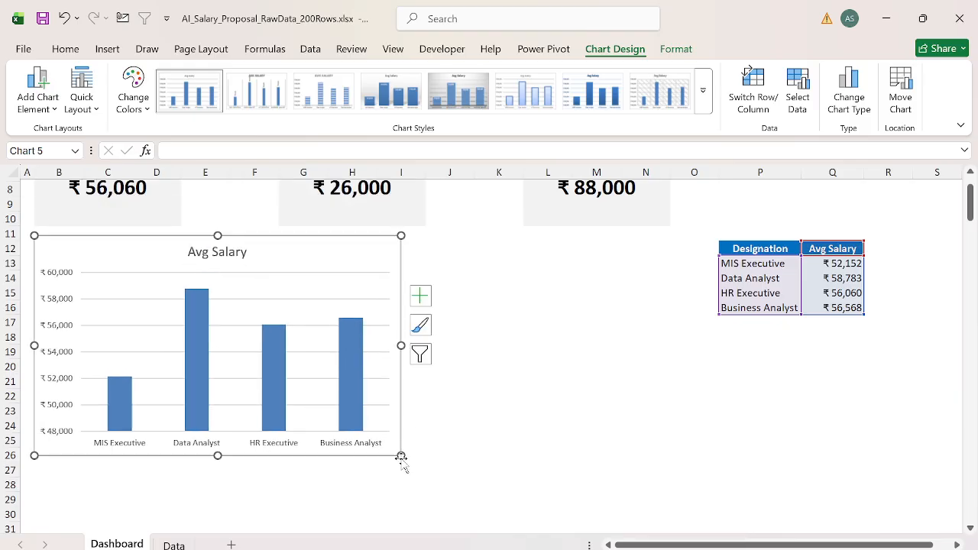
{"action": "left_click", "coordinate": [449, 381]}
{"action": "scroll", "coordinate": [349, 318], "scroll_direction": "up", "scroll_amount": 1}
{"action": "left_click", "coordinate": [347, 318]}
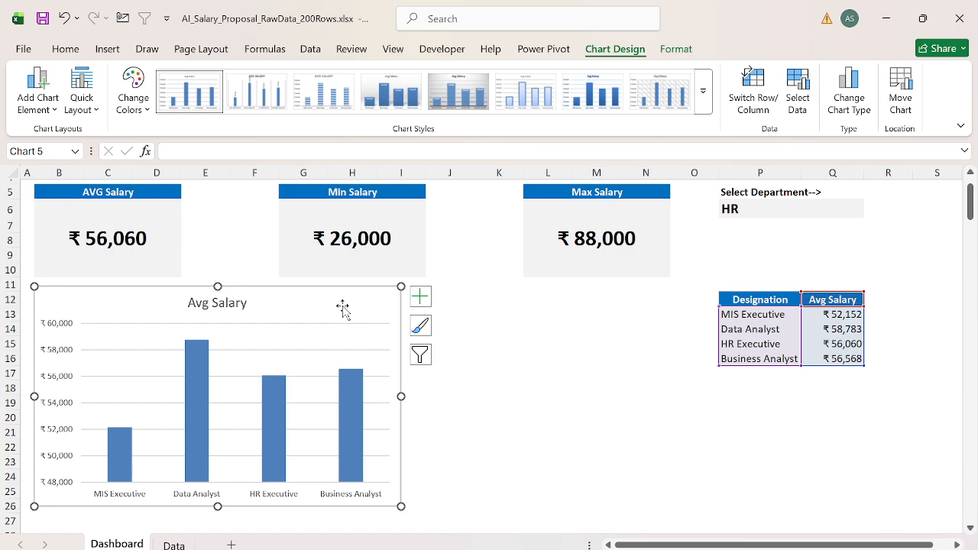
{"action": "left_click_drag", "start_coordinate": [402, 508], "coordinate": [408, 454]}
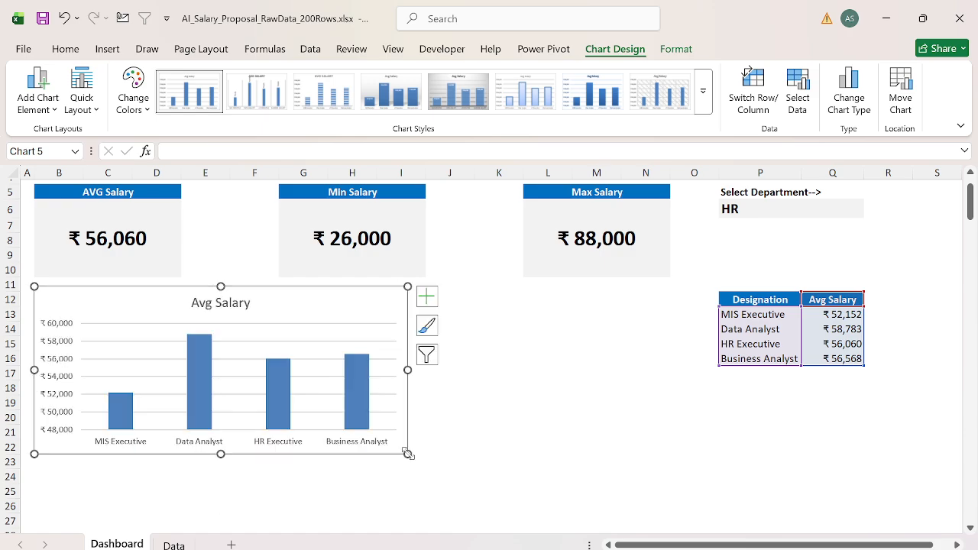
Step: Delete the chart's vertical salary axis and its horizontal gridlines
{"action": "left_click", "coordinate": [60, 359]}
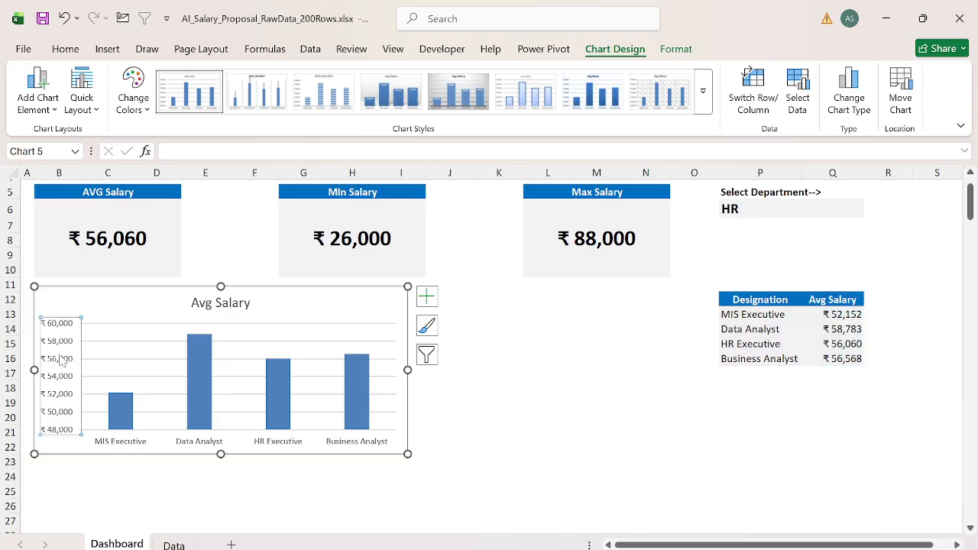
{"action": "key", "text": "Delete"}
{"action": "left_click", "coordinate": [70, 362]}
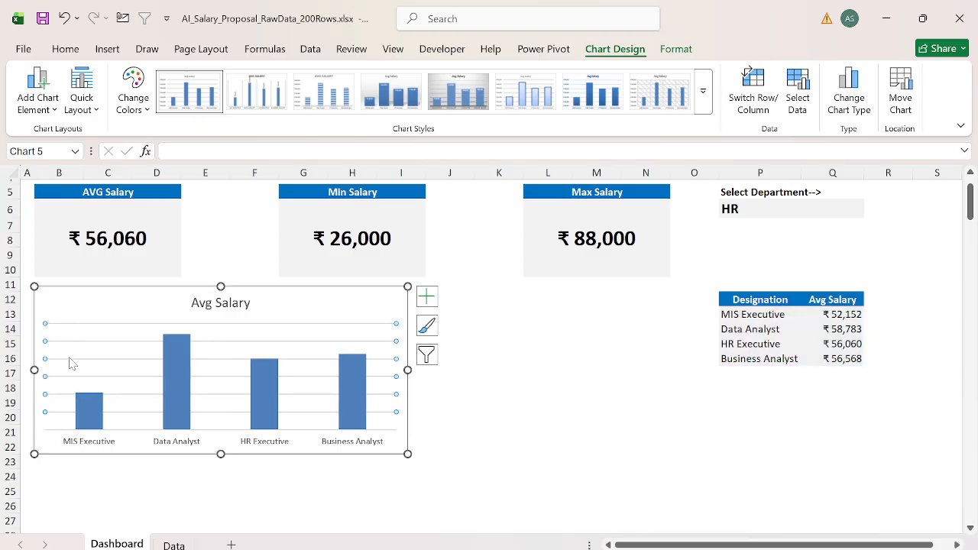
{"action": "key", "text": "Delete"}
Step: Change the chart title to "Designation wise Avg Salary"
{"action": "left_click", "coordinate": [214, 302]}
{"action": "left_click", "coordinate": [200, 303]}
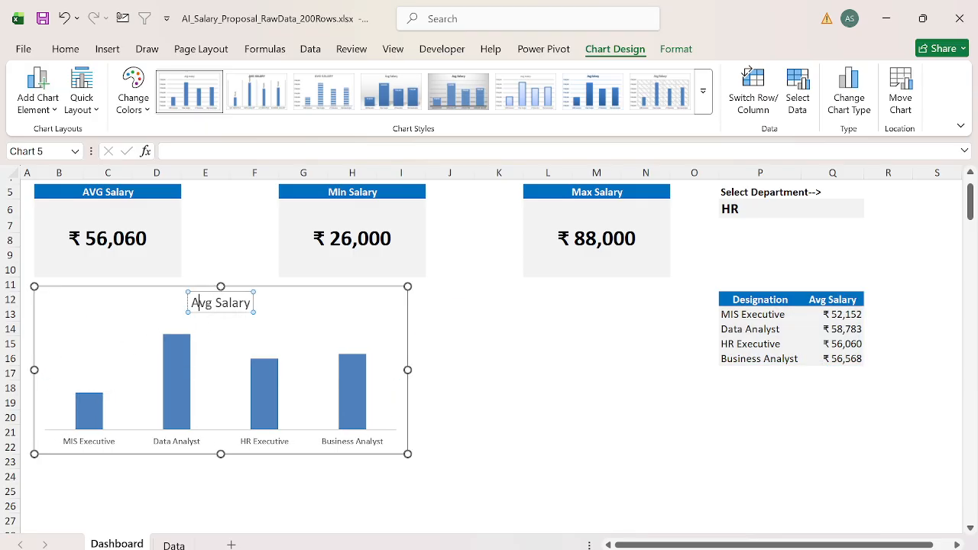
{"action": "left_click_drag", "start_coordinate": [189, 303], "coordinate": [252, 302]}
{"action": "type", "text": "Design"}
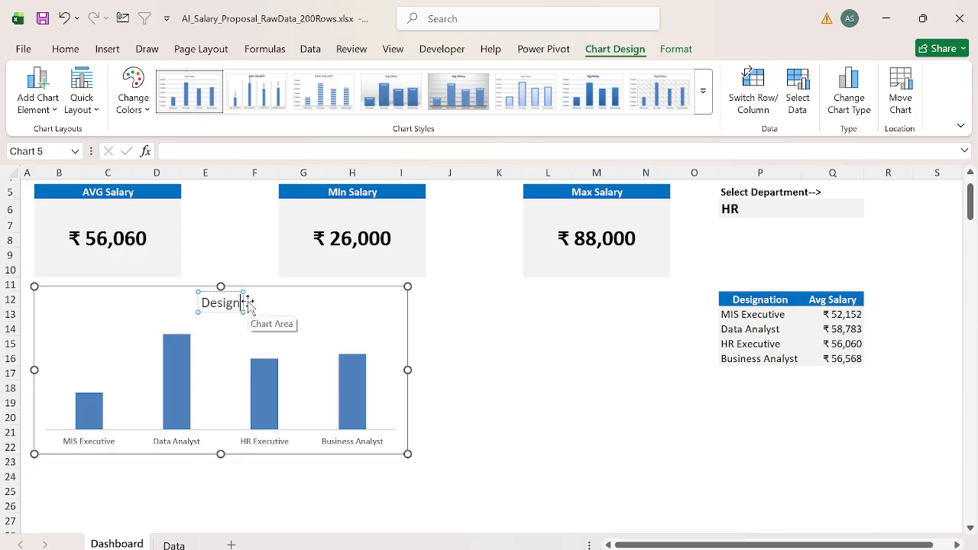
{"action": "type", "text": "ation wise"}
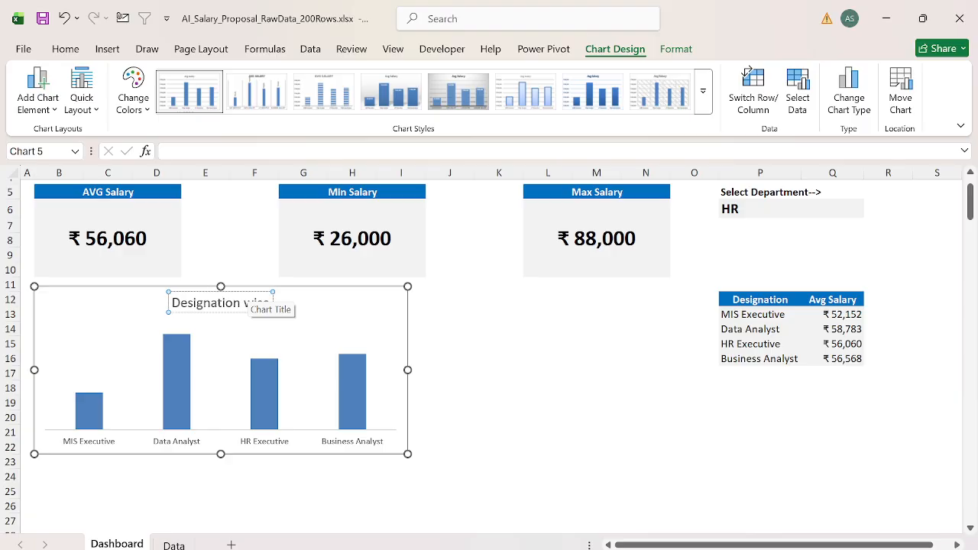
{"action": "type", "text": " Avg Salary"}
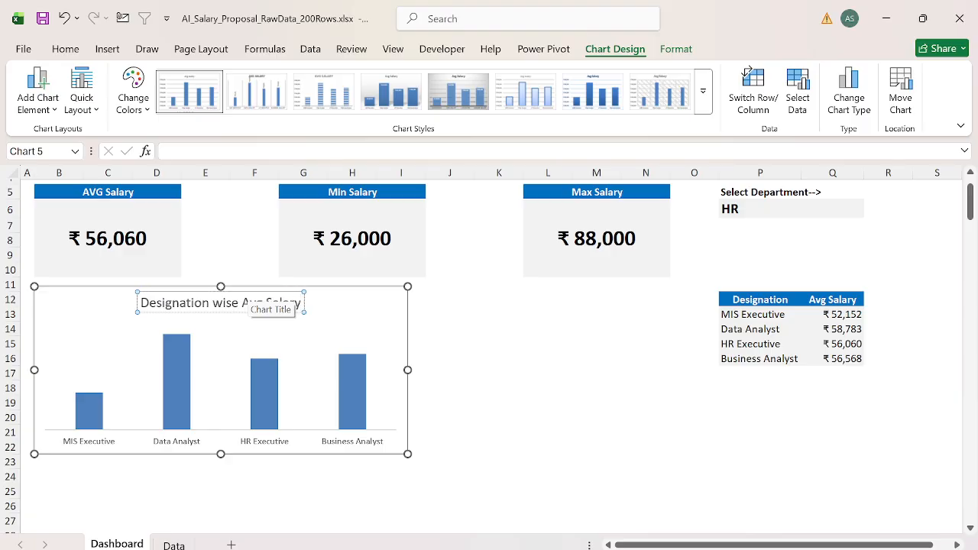
Step: Make the chart title bold at size 11 and move it to the chart's upper-left corner
{"action": "key", "text": "ctrl+a"}
{"action": "key", "text": "ctrl+b"}
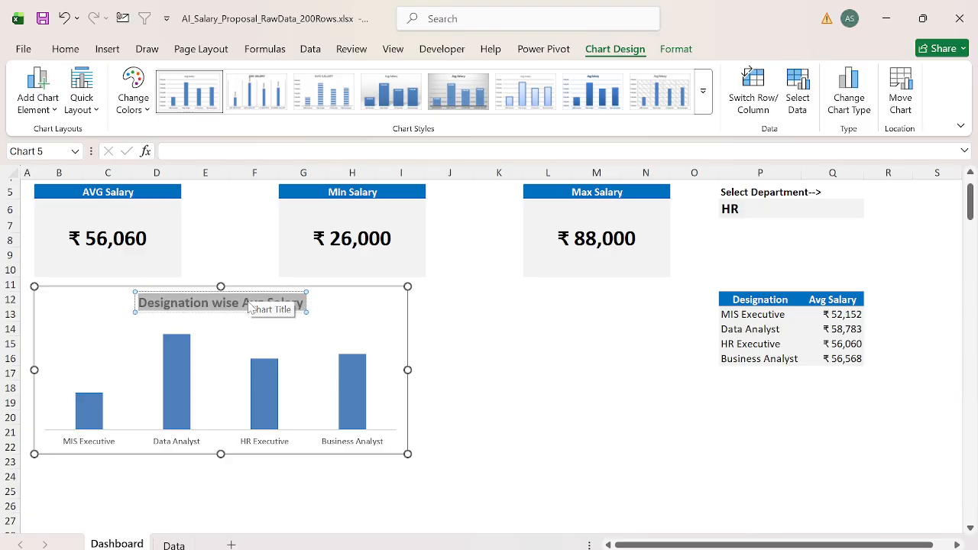
{"action": "left_click", "coordinate": [67, 52]}
{"action": "left_click", "coordinate": [255, 80]}
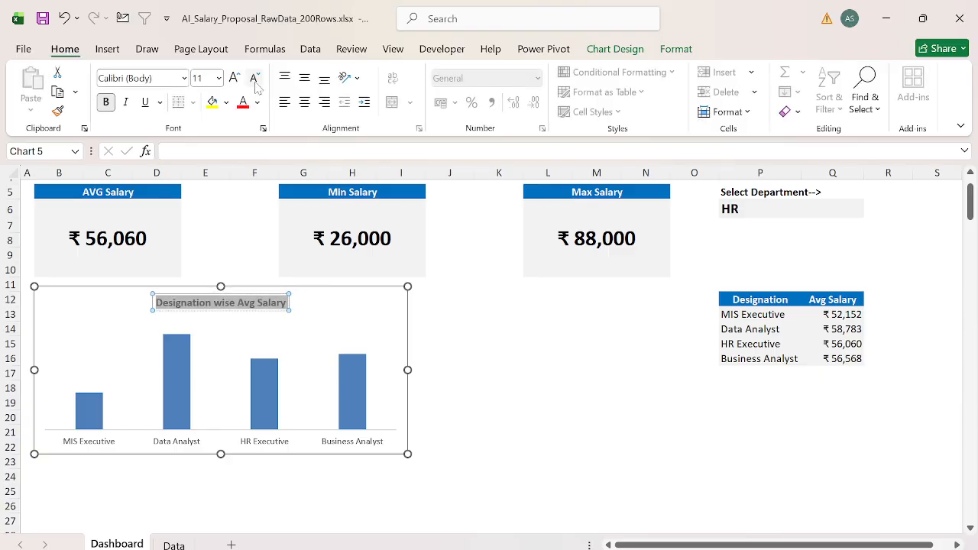
{"action": "left_click_drag", "start_coordinate": [225, 310], "coordinate": [122, 315]}
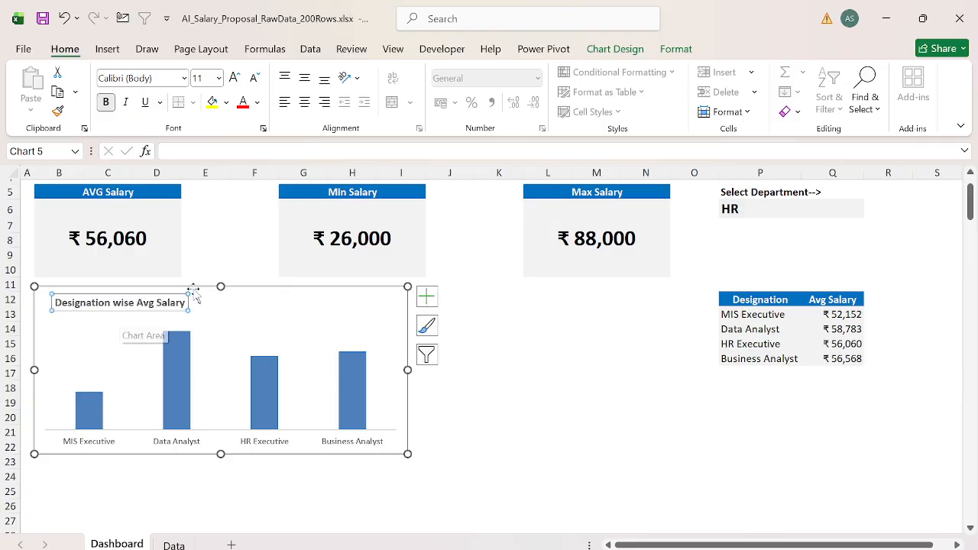
Step: Fill the chart's Avg Salary columns with the standard Blue colour
{"action": "left_click", "coordinate": [681, 52]}
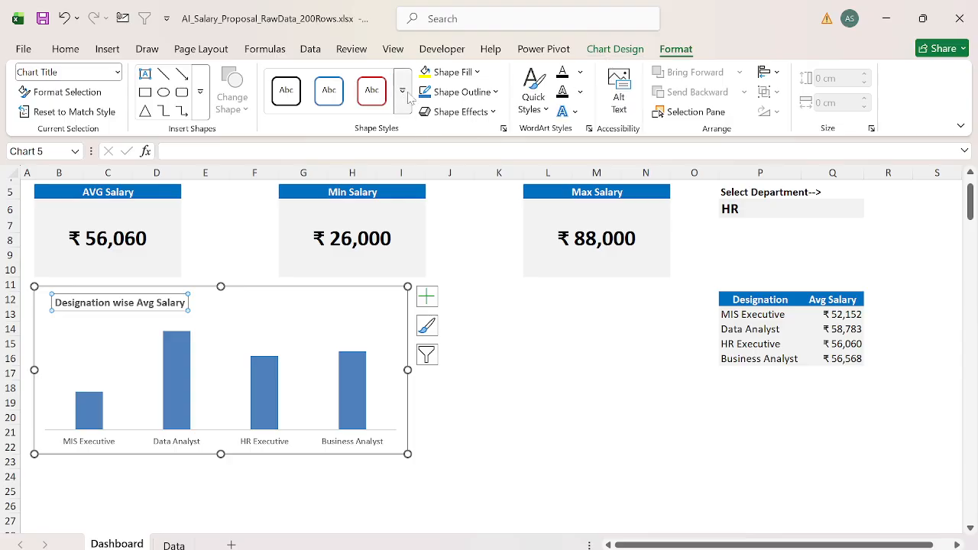
{"action": "left_click", "coordinate": [495, 91]}
{"action": "key", "text": "Escape"}
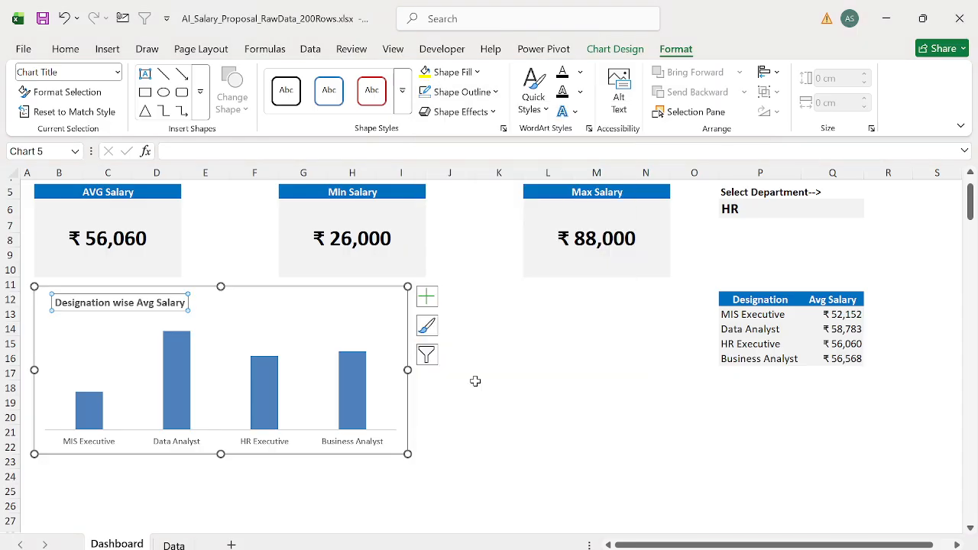
{"action": "left_click", "coordinate": [351, 373]}
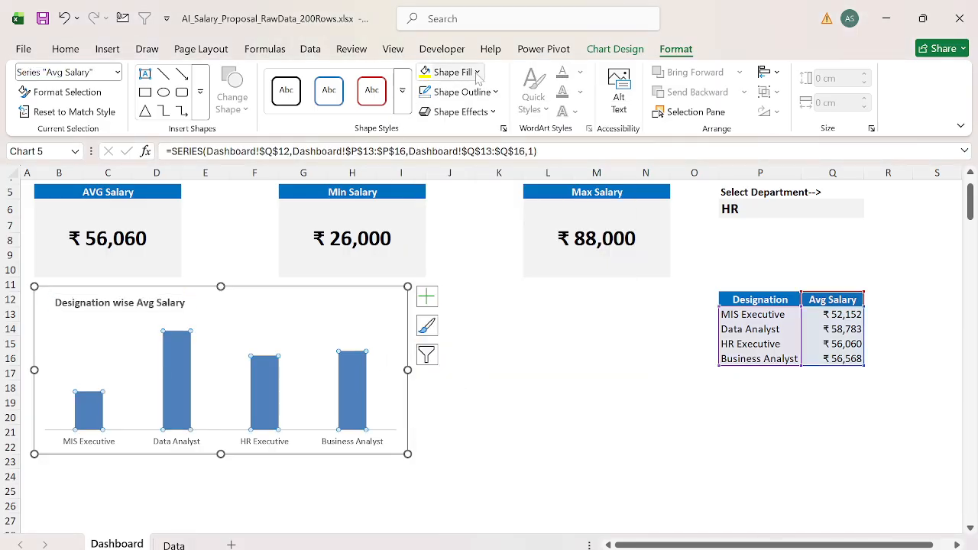
{"action": "left_click", "coordinate": [454, 72]}
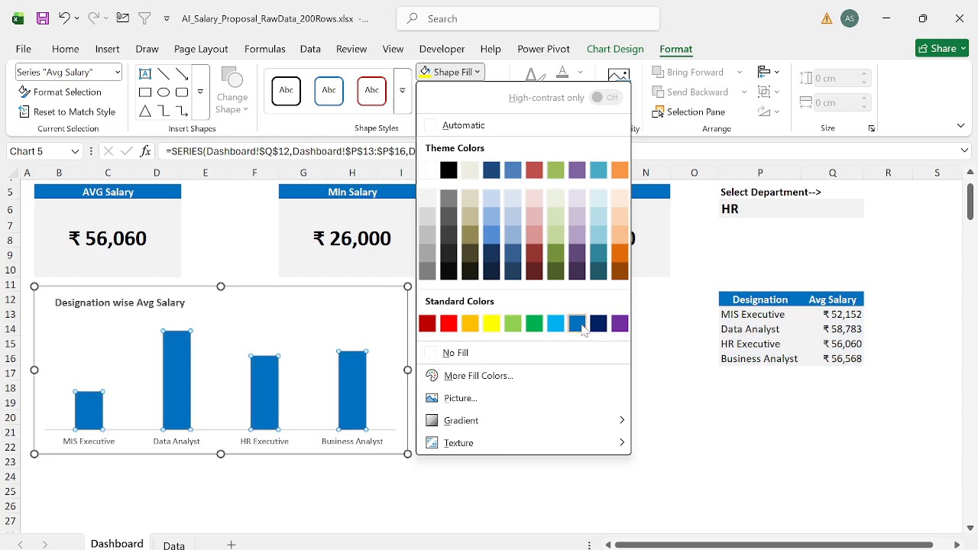
{"action": "left_click", "coordinate": [578, 324]}
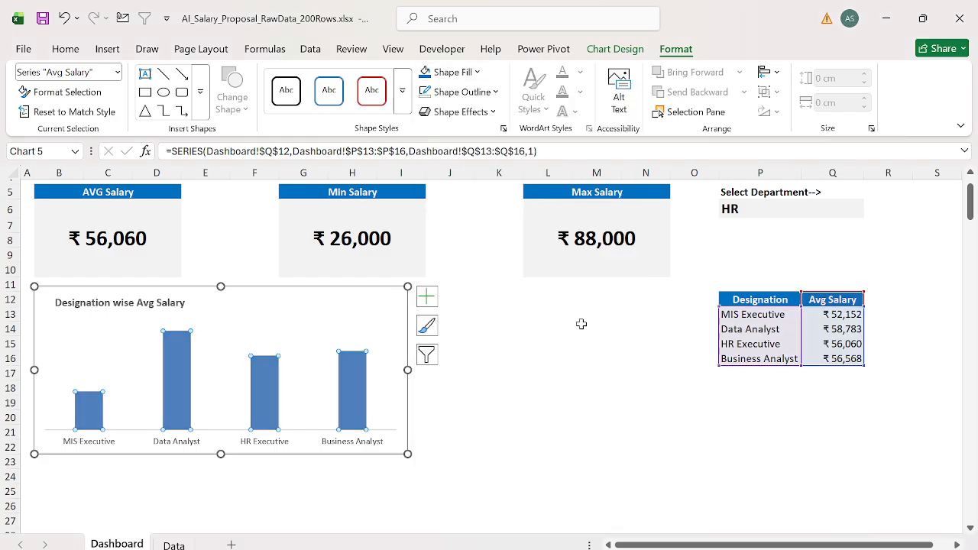
Step: Add data labels above the chart's columns and make them bold
{"action": "left_click", "coordinate": [426, 295]}
{"action": "left_click", "coordinate": [459, 368]}
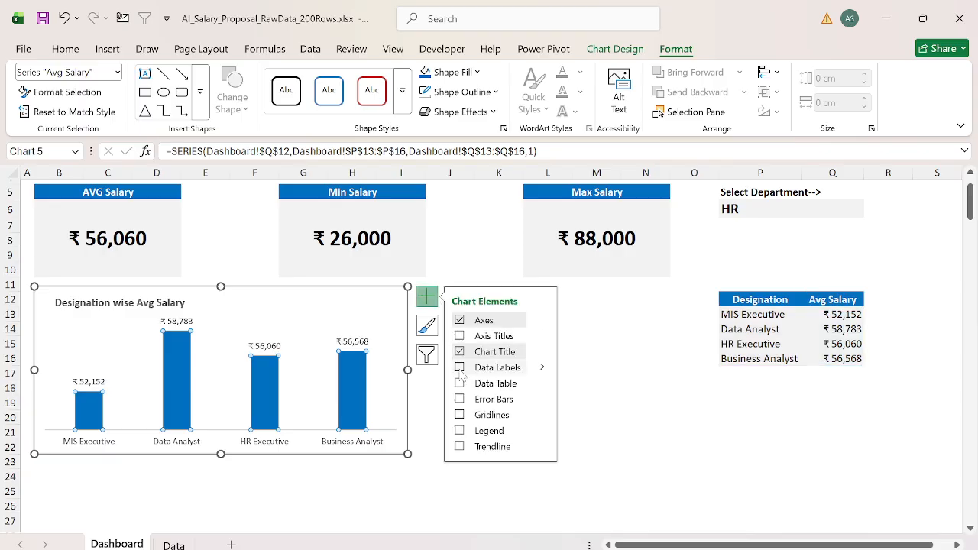
{"action": "left_click", "coordinate": [350, 343]}
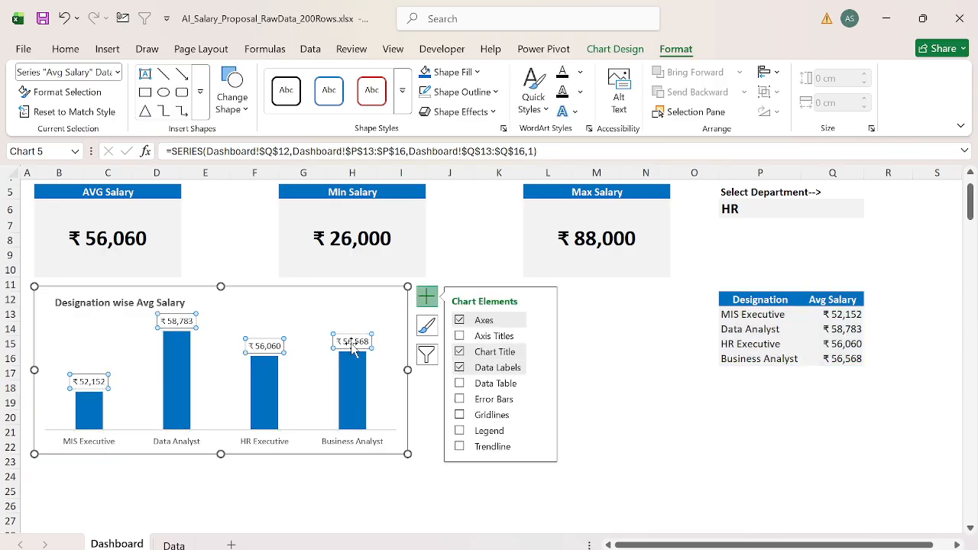
{"action": "left_click", "coordinate": [651, 310]}
Step: Remove the outline around the designation chart's area
{"action": "left_click", "coordinate": [378, 306]}
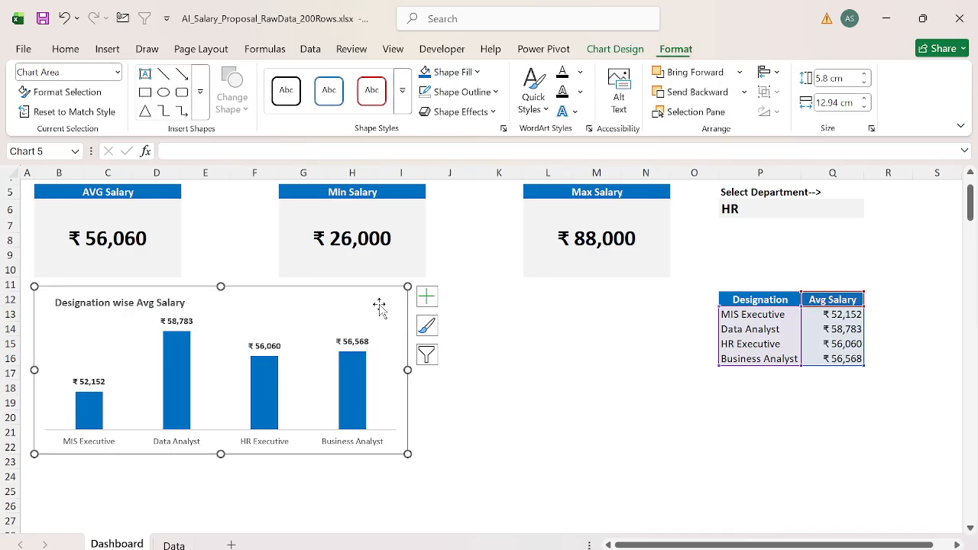
{"action": "left_click", "coordinate": [489, 92]}
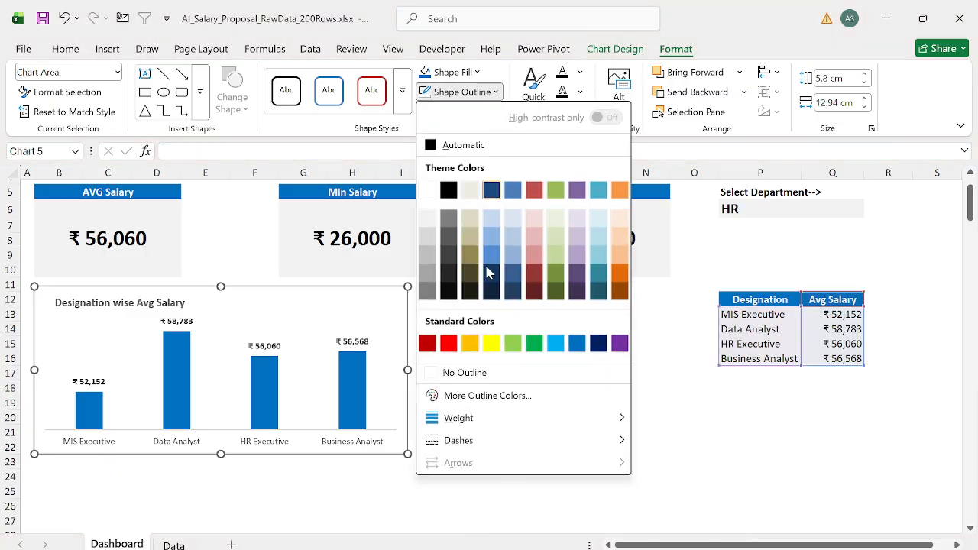
{"action": "left_click", "coordinate": [463, 372]}
{"action": "left_click", "coordinate": [478, 369]}
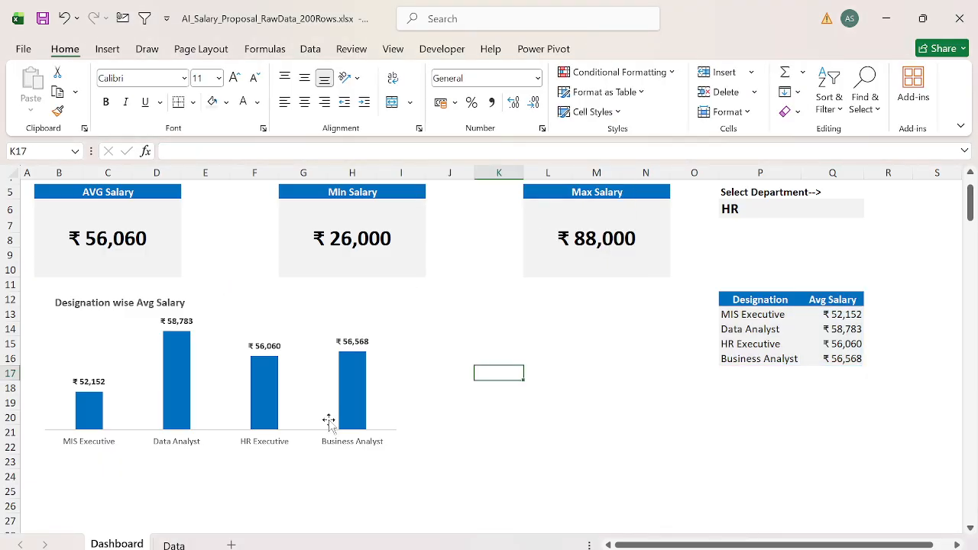
Step: Make the designation labels on the chart's horizontal axis bold
{"action": "left_click", "coordinate": [262, 448]}
{"action": "scroll", "coordinate": [513, 347], "scroll_direction": "up", "scroll_amount": 2}
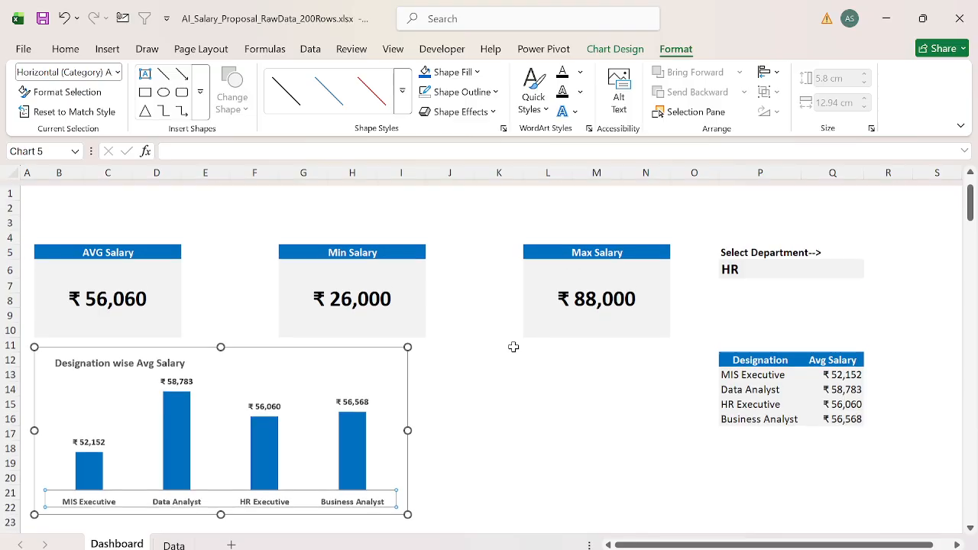
{"action": "left_click", "coordinate": [559, 382]}
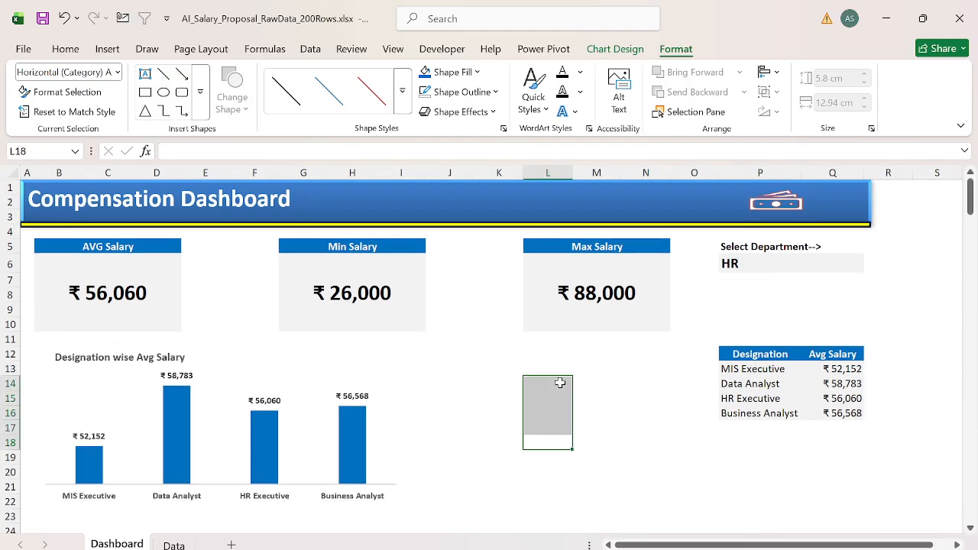
Step: Set the chart title's font colour to black
{"action": "left_click", "coordinate": [353, 355]}
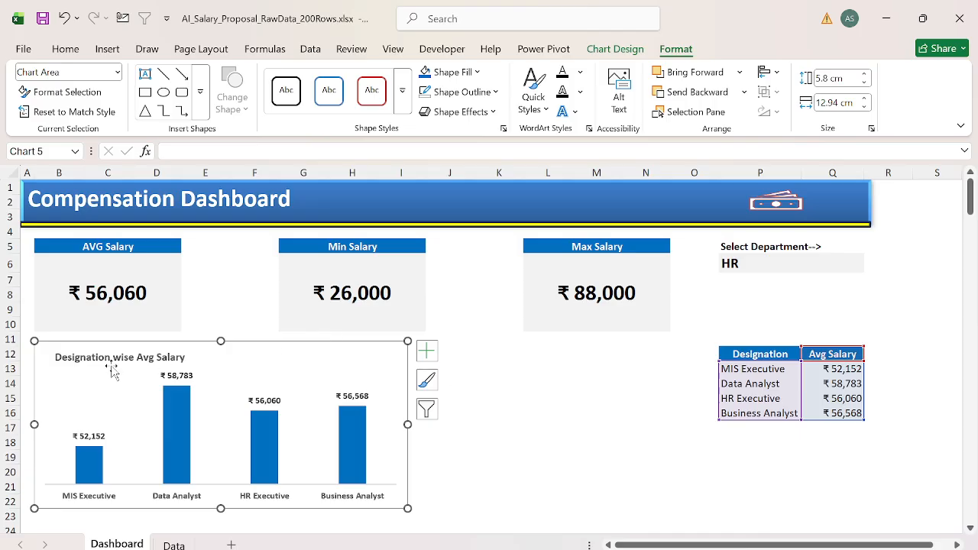
{"action": "left_click", "coordinate": [86, 356]}
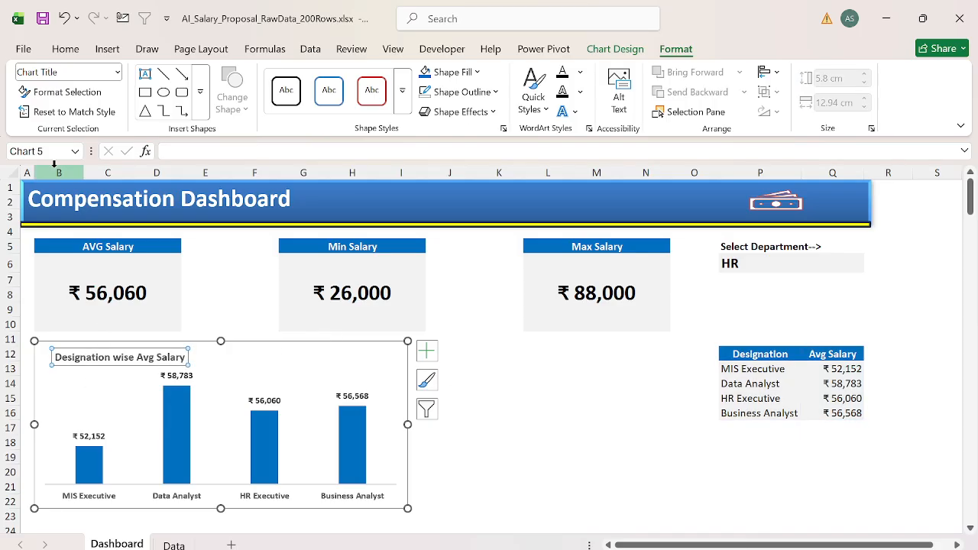
{"action": "left_click", "coordinate": [65, 49]}
{"action": "left_click", "coordinate": [258, 103]}
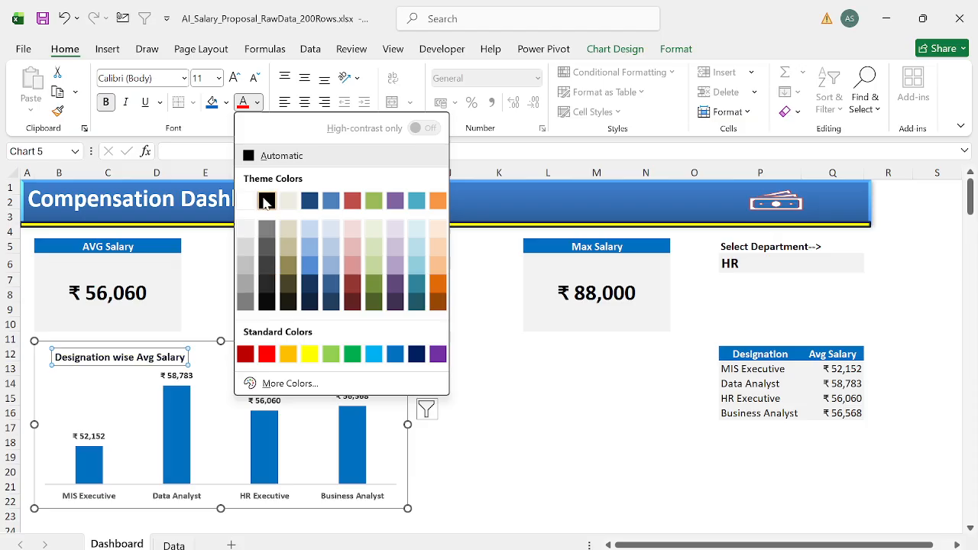
{"action": "left_click", "coordinate": [266, 201]}
{"action": "left_click", "coordinate": [479, 431]}
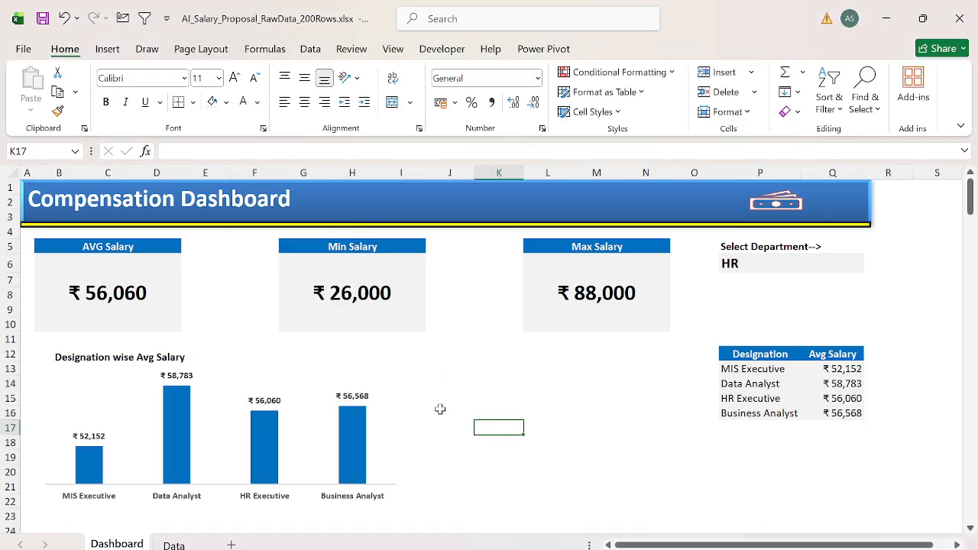
Step: Move the Designation and Avg Salary table from P12:Q16 up to P8:Q12
{"action": "mouse_move", "coordinate": [269, 437]}
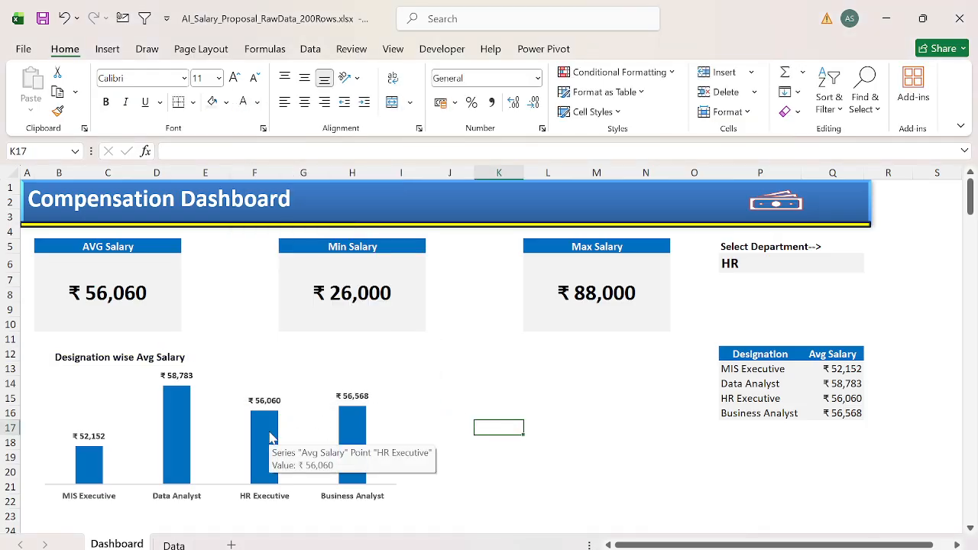
{"action": "left_click", "coordinate": [733, 367]}
{"action": "key", "text": "Up"}
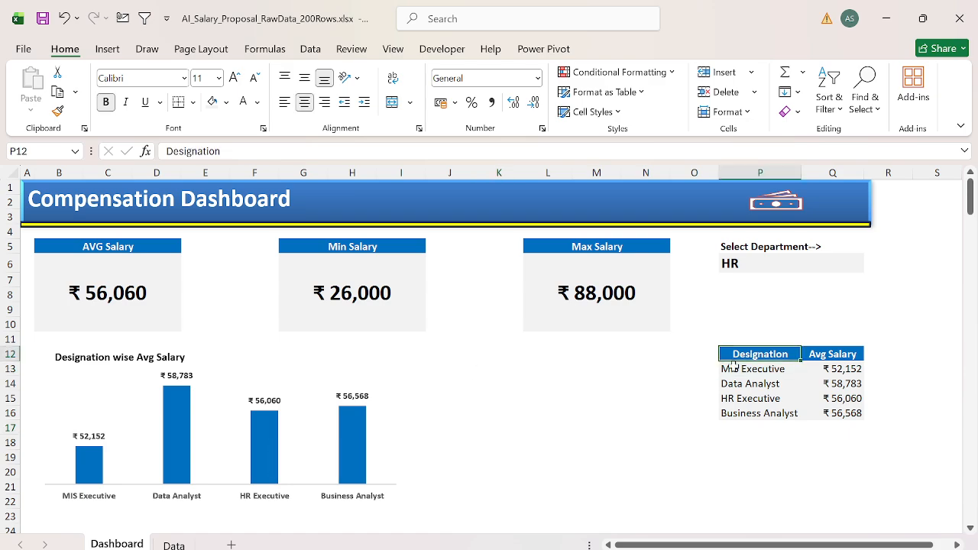
{"action": "key", "text": "ctrl+shift+Right"}
{"action": "key", "text": "ctrl+shift+Down"}
{"action": "key", "text": "ctrl+c"}
{"action": "key", "text": "Up"}
{"action": "key", "text": "Up"}
{"action": "key", "text": "Up"}
{"action": "key", "text": "Up"}
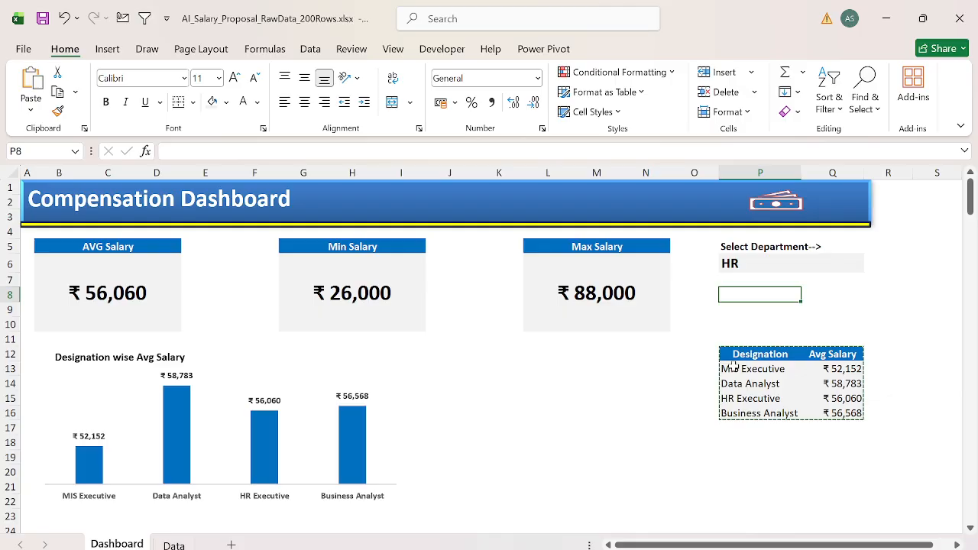
{"action": "key", "text": "ctrl+v"}
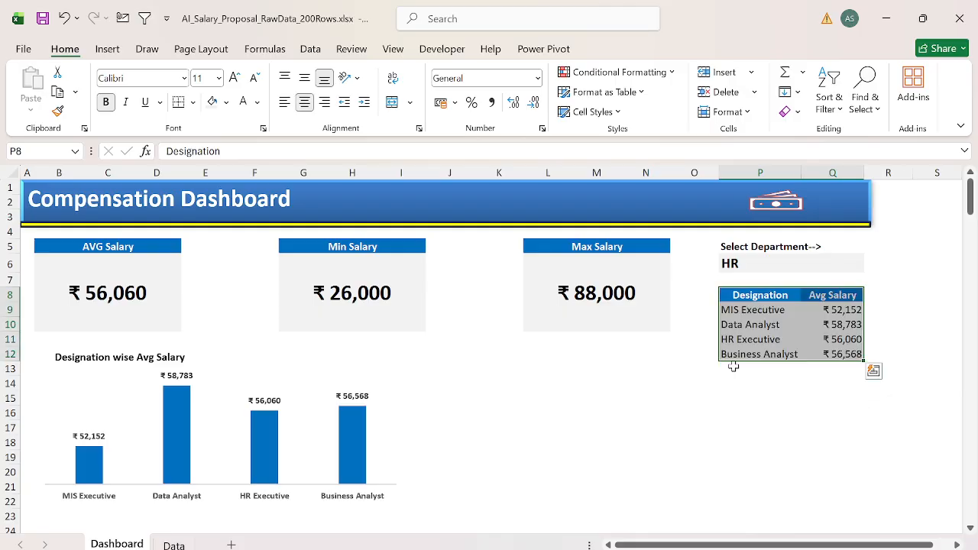
{"action": "left_click", "coordinate": [325, 373]}
{"action": "left_click", "coordinate": [536, 357]}
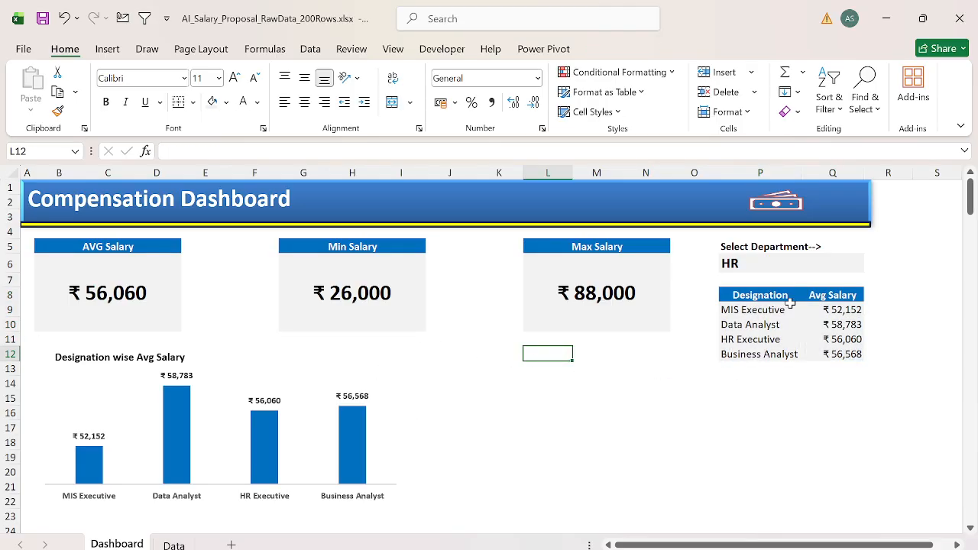
Step: Apply icon set conditional formatting to the average salaries in Q9:Q12 of the Designation table
{"action": "left_click", "coordinate": [752, 303]}
{"action": "left_click", "coordinate": [751, 301]}
{"action": "key", "text": "ctrl+shift+Down"}
{"action": "key", "text": "ctrl+shift+Right"}
{"action": "key", "text": "Left"}
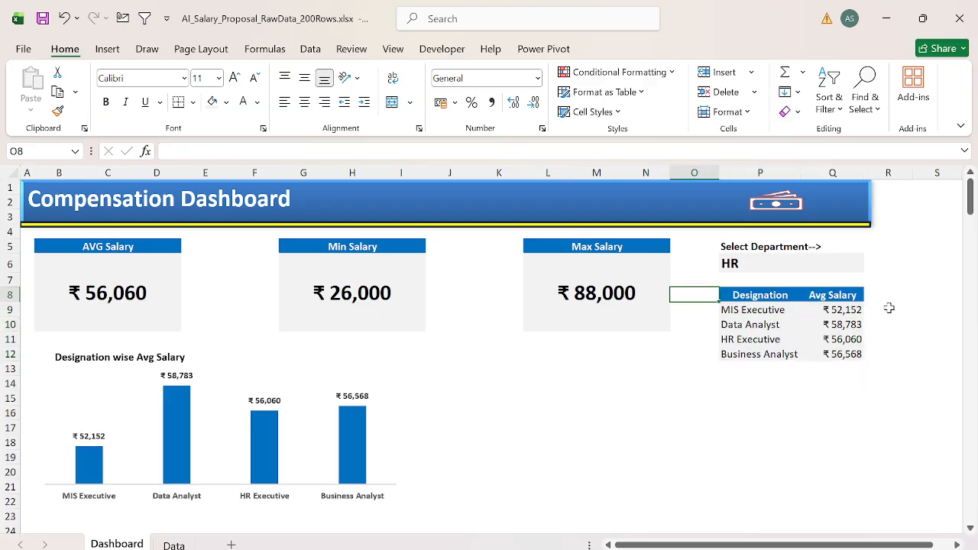
{"action": "left_click", "coordinate": [834, 306]}
{"action": "key", "text": "ctrl+shift+Down"}
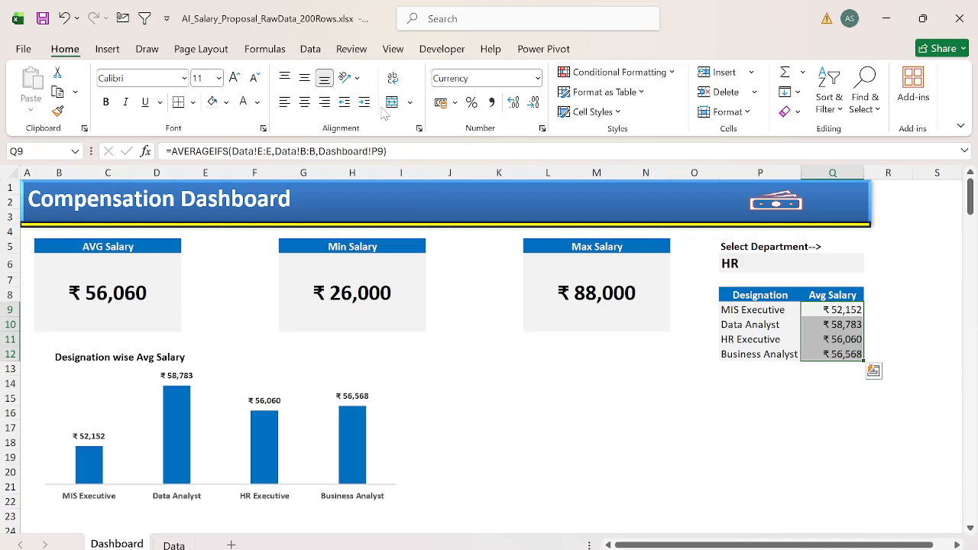
{"action": "left_click", "coordinate": [873, 370]}
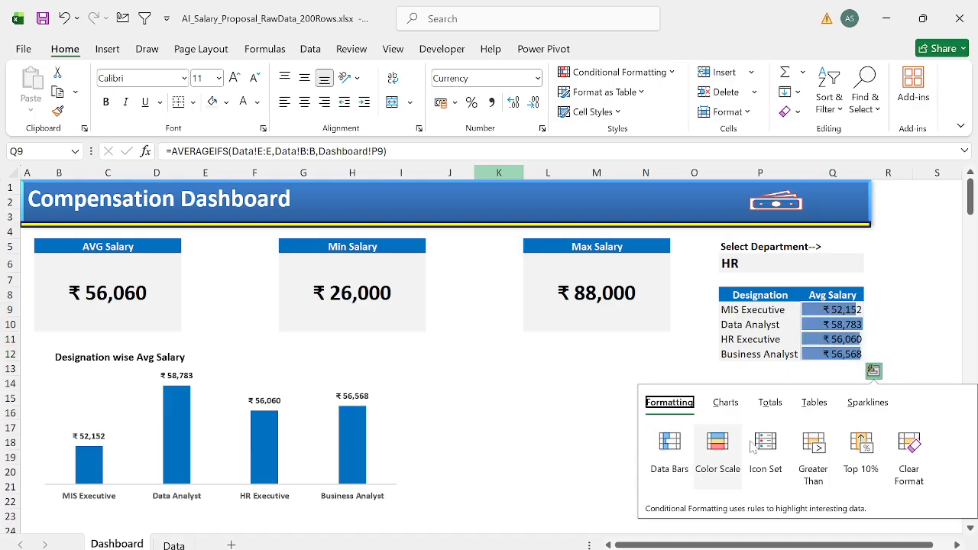
{"action": "left_click", "coordinate": [782, 445]}
{"action": "left_click", "coordinate": [608, 412]}
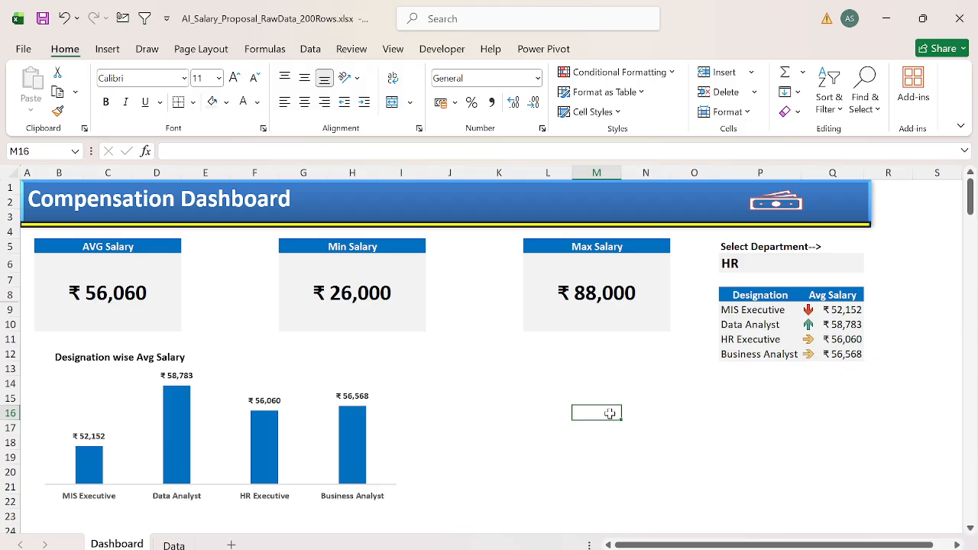
{"action": "right_click", "coordinate": [609, 413]}
{"action": "mouse_move", "coordinate": [613, 402]}
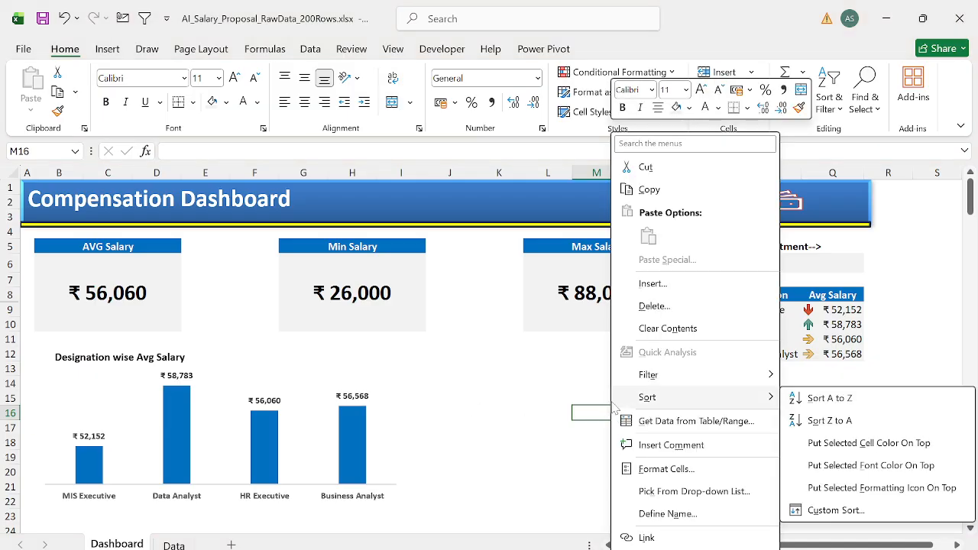
{"action": "left_click", "coordinate": [517, 408]}
{"action": "left_click", "coordinate": [516, 398]}
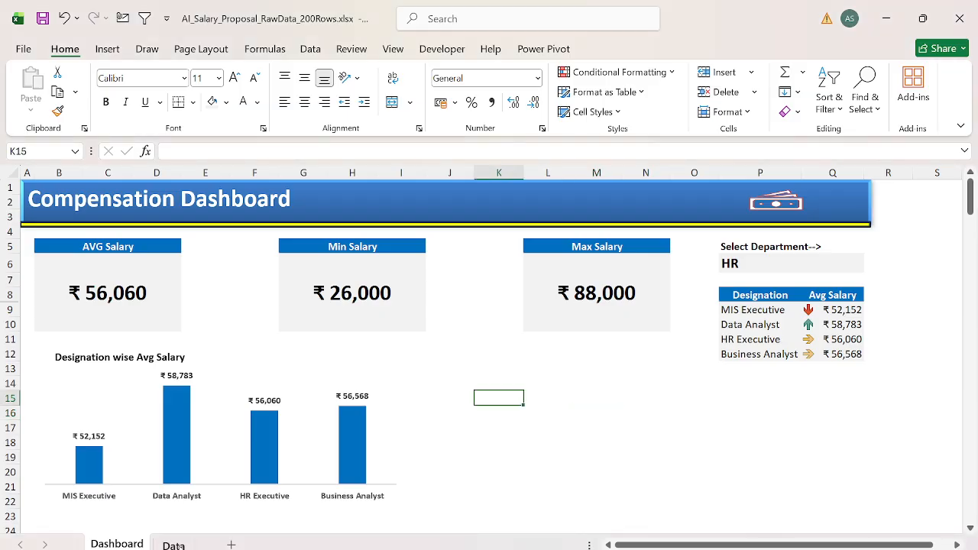
Step: Copy the Experience column, header included, from the Data sheet into the Dashboard sheet starting at P14
{"action": "left_click", "coordinate": [174, 544]}
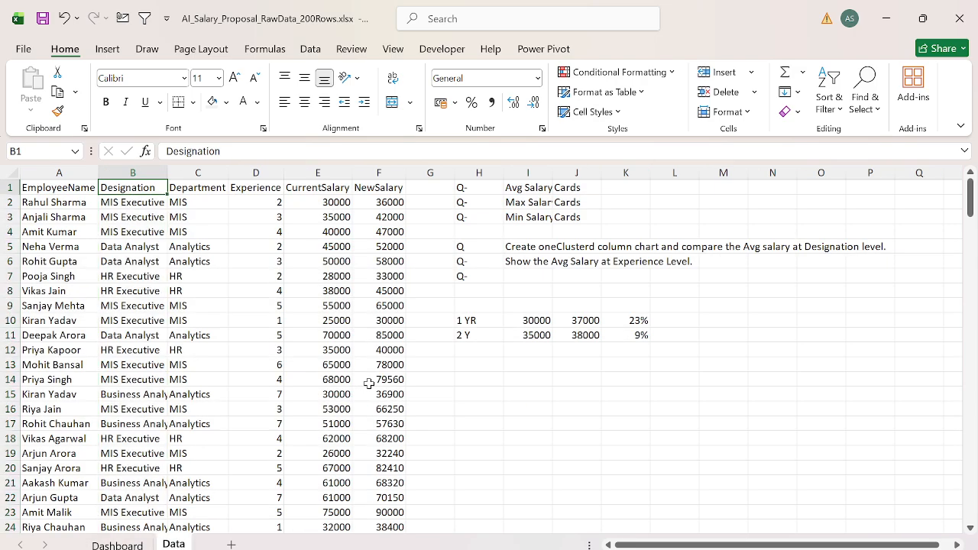
{"action": "key", "text": "Right"}
{"action": "key", "text": "Right"}
{"action": "key", "text": "ctrl+shift+Down"}
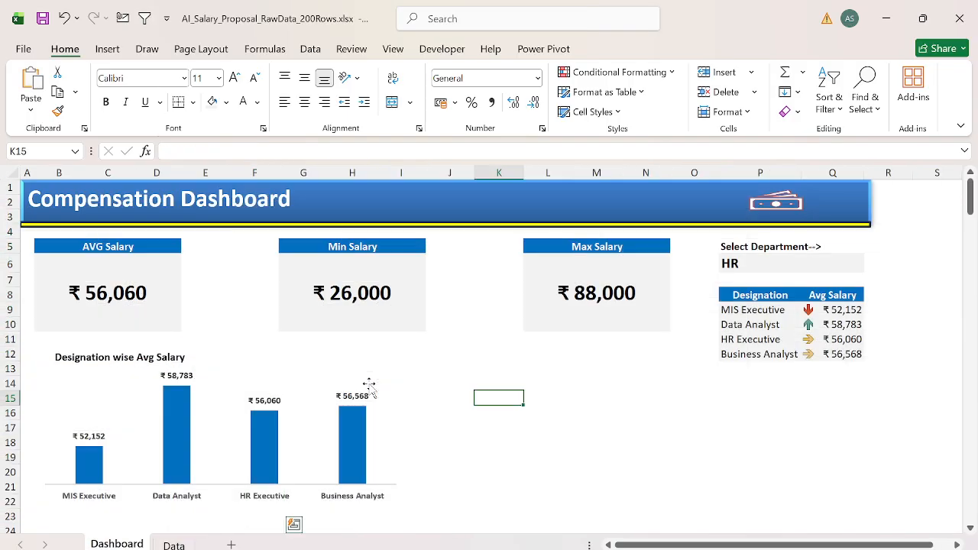
{"action": "left_click", "coordinate": [744, 379]}
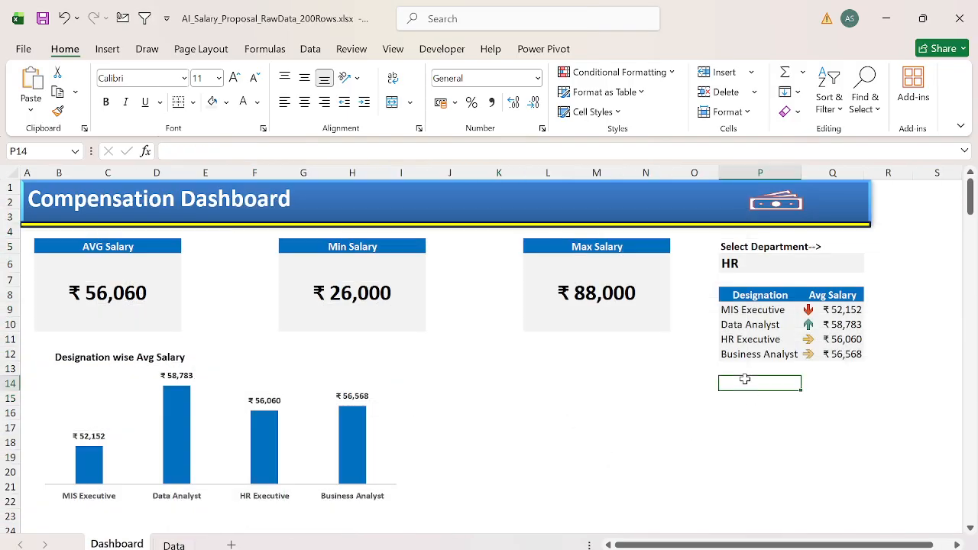
{"action": "key", "text": "ctrl+v"}
Step: Remove the duplicate values from the pasted Experience list
{"action": "key", "text": "alt+a"}
{"action": "key", "text": "m"}
{"action": "key", "text": "Return"}
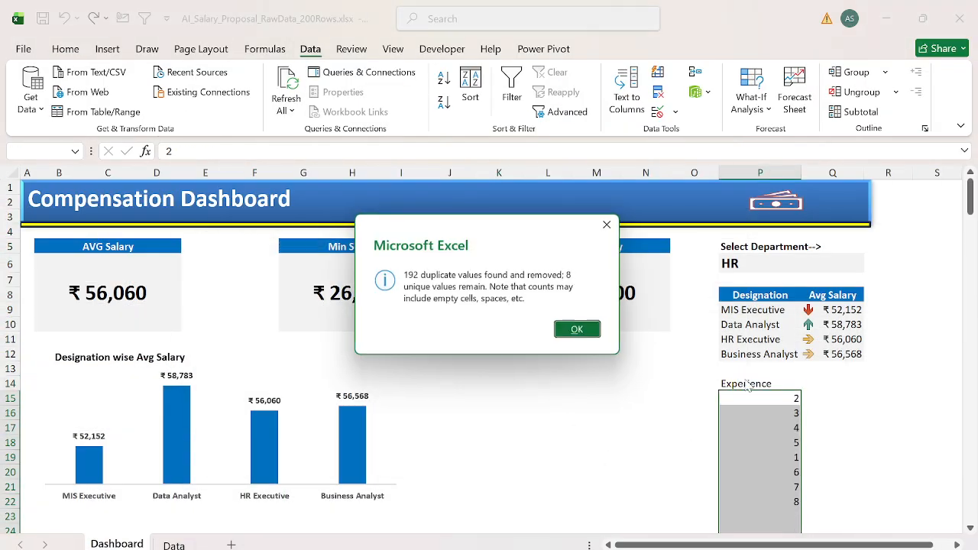
{"action": "key", "text": "Return"}
Step: Sort the Experience list from smallest to largest using a temporary filter, and remove the filter
{"action": "key", "text": "ctrl+shift+l"}
{"action": "key", "text": "Up"}
{"action": "key", "text": "alt+Down"}
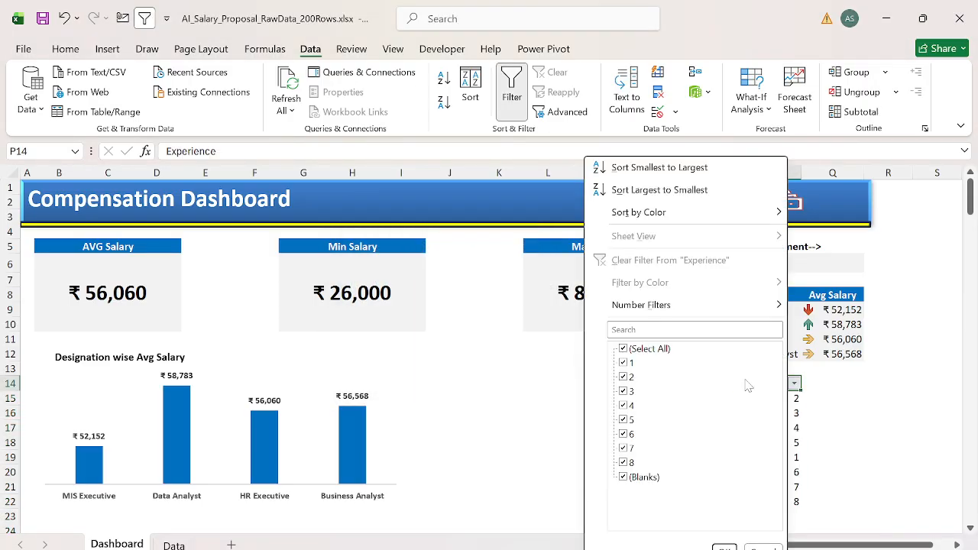
{"action": "key", "text": "Down"}
{"action": "key", "text": "Return"}
{"action": "key", "text": "ctrl+shift+l"}
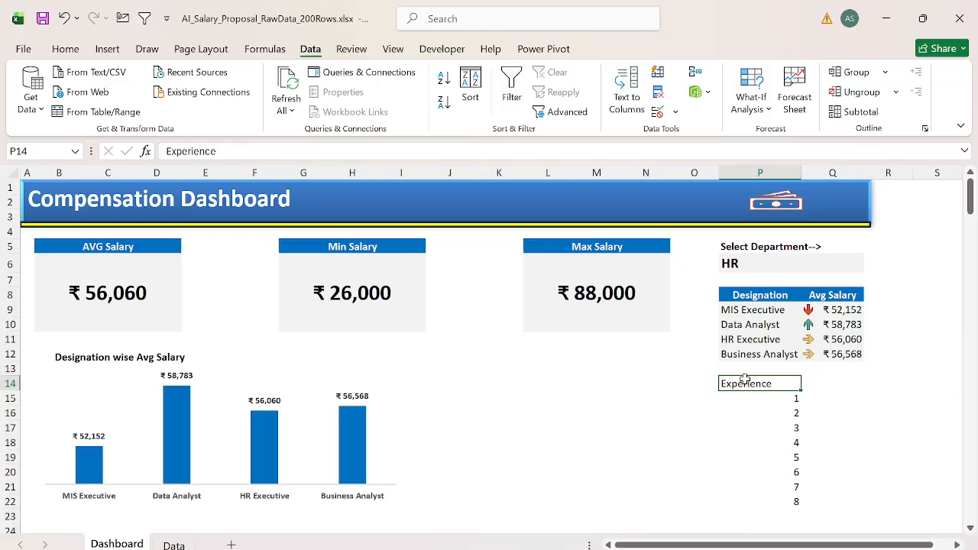
Step: Center the Experience header and its values in P14:P22
{"action": "key", "text": "ctrl+shift+Down"}
{"action": "key", "text": "alt+h"}
{"action": "key", "text": "a"}
{"action": "key", "text": "c"}
{"action": "key", "text": "Down"}
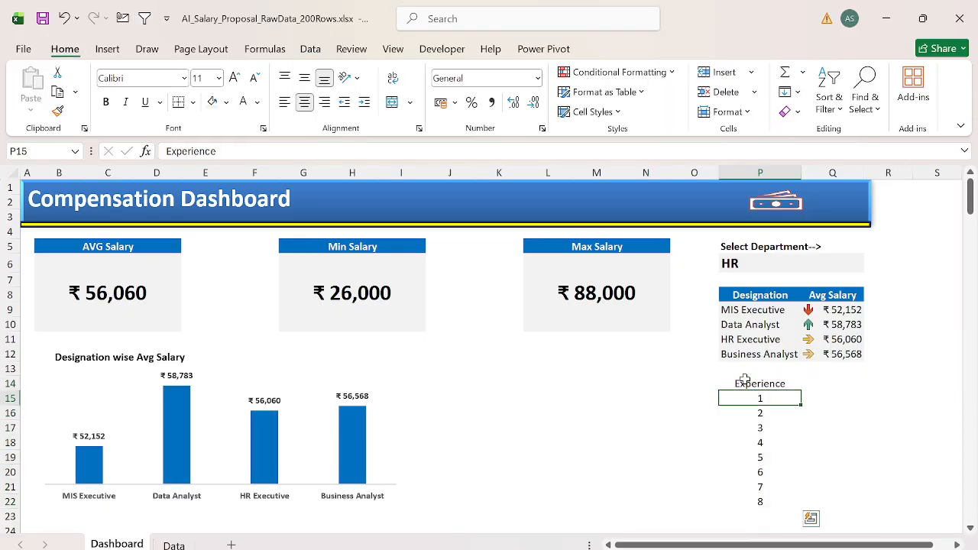
Step: Enter the header "Avg Salary" in Q14 beside Experience and make it bold
{"action": "key", "text": "ctrl+shift+Down"}
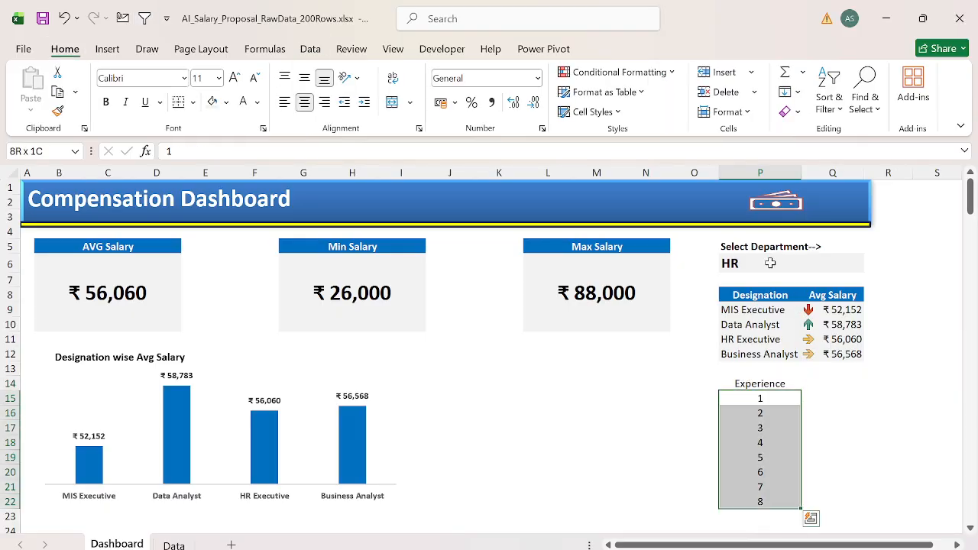
{"action": "left_click", "coordinate": [770, 262]}
{"action": "left_click", "coordinate": [804, 389]}
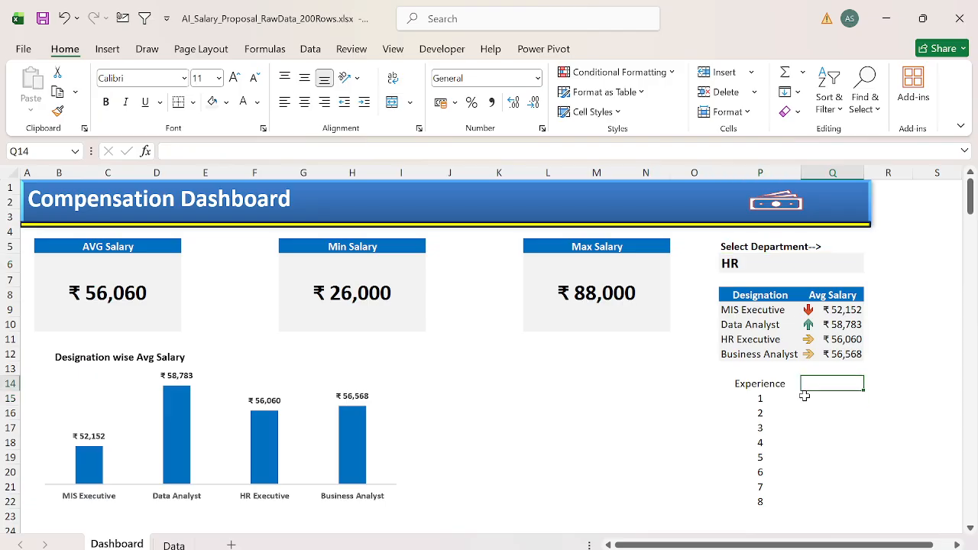
{"action": "type", "text": "Avg Sala"}
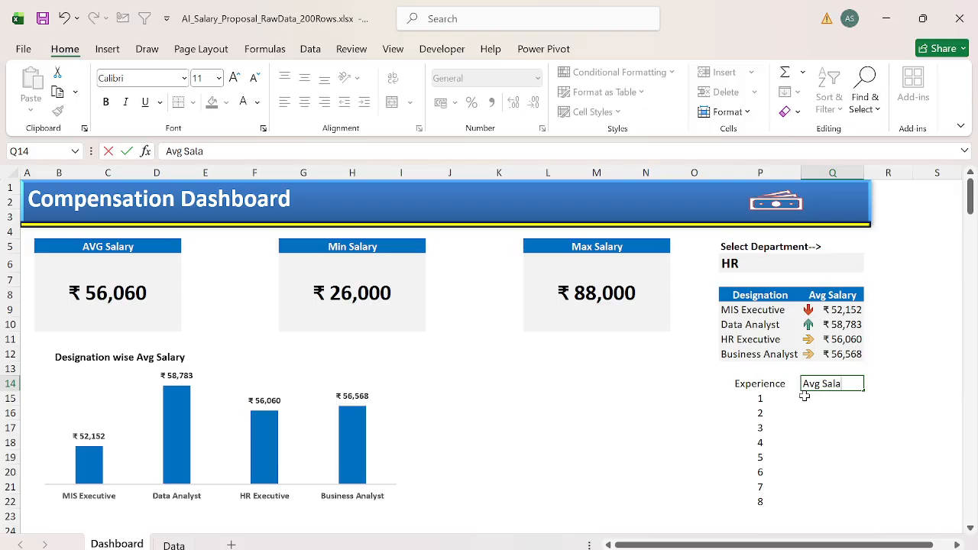
{"action": "type", "text": "ry"}
{"action": "key", "text": "Return"}
{"action": "key", "text": "Up"}
{"action": "key", "text": "ctrl+b"}
{"action": "key", "text": "Up"}
{"action": "key", "text": "Up"}
{"action": "key", "text": "Left"}
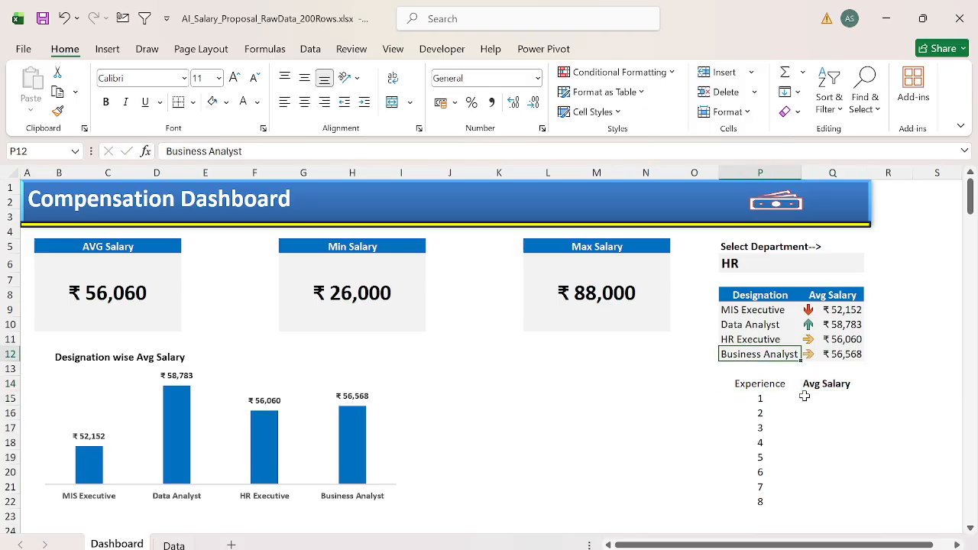
{"action": "key", "text": "ctrl+Up"}
{"action": "key", "text": "ctrl+shift+Right"}
{"action": "key", "text": "ctrl+shift+Down"}
{"action": "key", "text": "ctrl+c"}
{"action": "key", "text": "ctrl+Down"}
{"action": "key", "text": "ctrl+Down"}
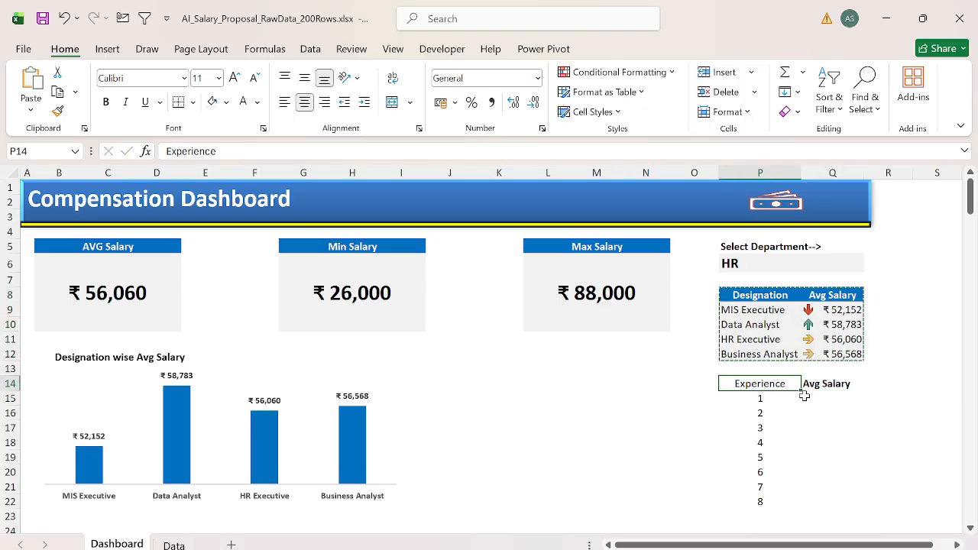
{"action": "key", "text": "ctrl+shift+Right"}
{"action": "key", "text": "ctrl+shift+Down"}
{"action": "type", "text": "t"}
{"action": "key", "text": "Escape"}
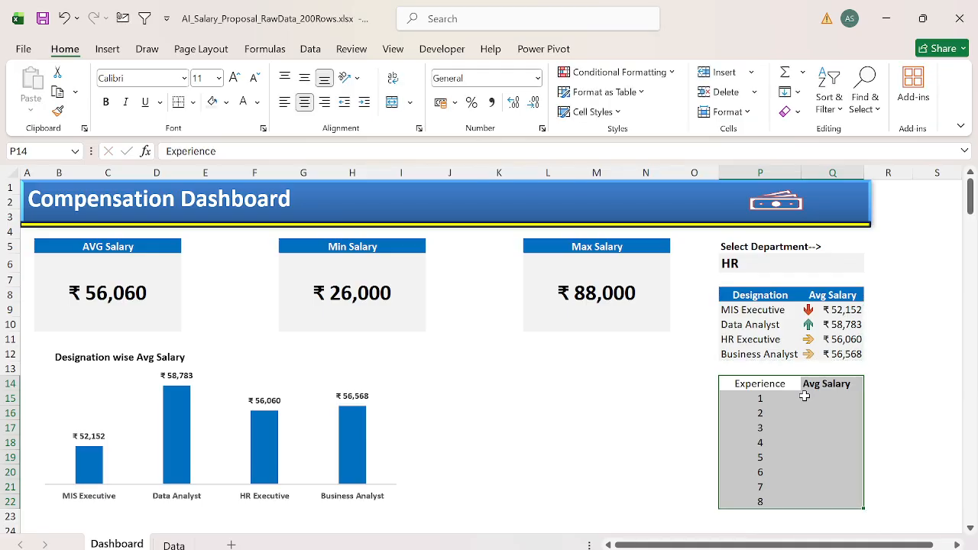
Step: Copy the Designation table P8:Q12 and paste only its formats onto the Experience table P14:Q22
{"action": "key", "text": "ctrl+Up"}
{"action": "key", "text": "ctrl+Up"}
{"action": "key", "text": "ctrl+shift+Right"}
{"action": "key", "text": "ctrl+shift+Down"}
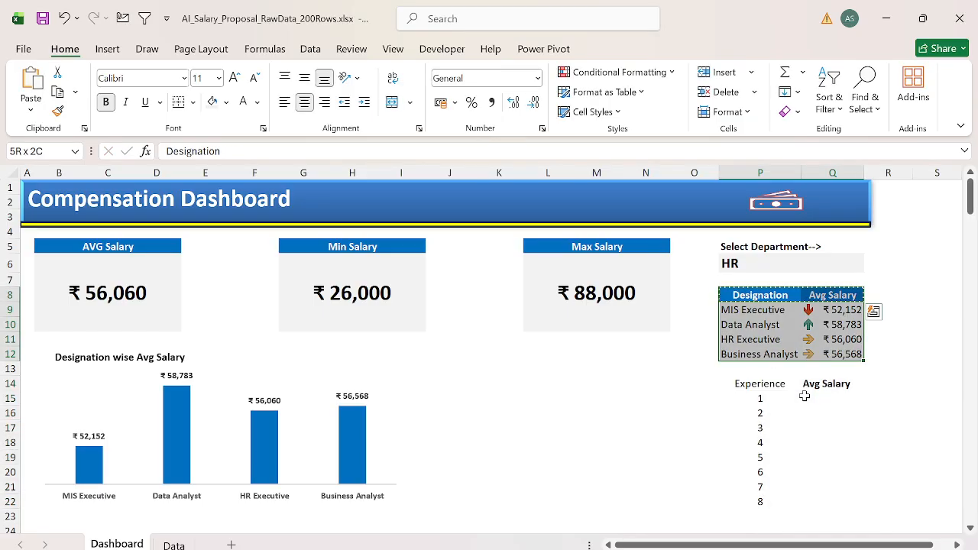
{"action": "key", "text": "ctrl+c"}
{"action": "key", "text": "ctrl+Down"}
{"action": "key", "text": "ctrl+Down"}
{"action": "key", "text": "ctrl+shift+Right"}
{"action": "key", "text": "ctrl+shift+Down"}
{"action": "key", "text": "ctrl+alt+v"}
{"action": "key", "text": "t"}
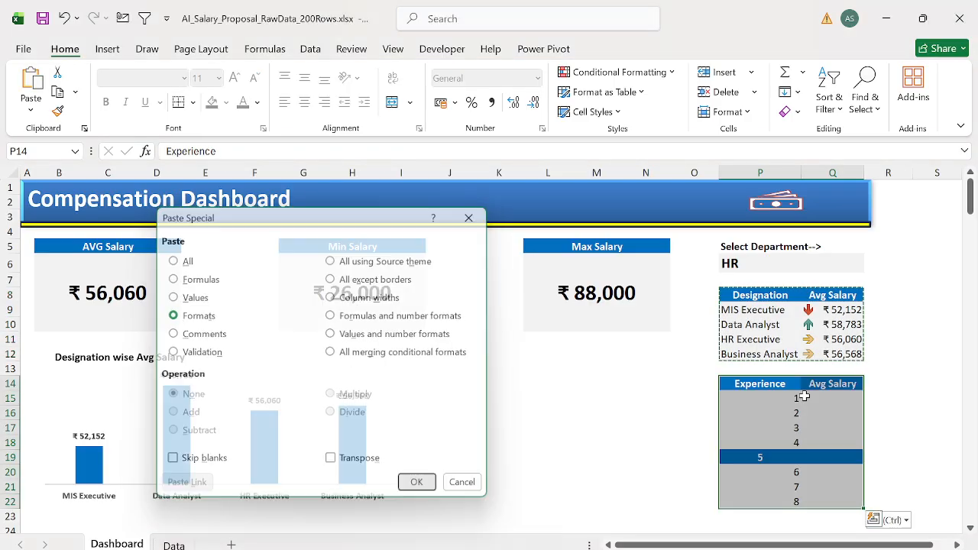
{"action": "key", "text": "Return"}
Step: Paste only the formats of row P15:Q15 onto P16:Q22 so all Experience rows match
{"action": "key", "text": "Down"}
{"action": "key", "text": "ctrl+shift+Right"}
{"action": "key", "text": "ctrl+shift+Left"}
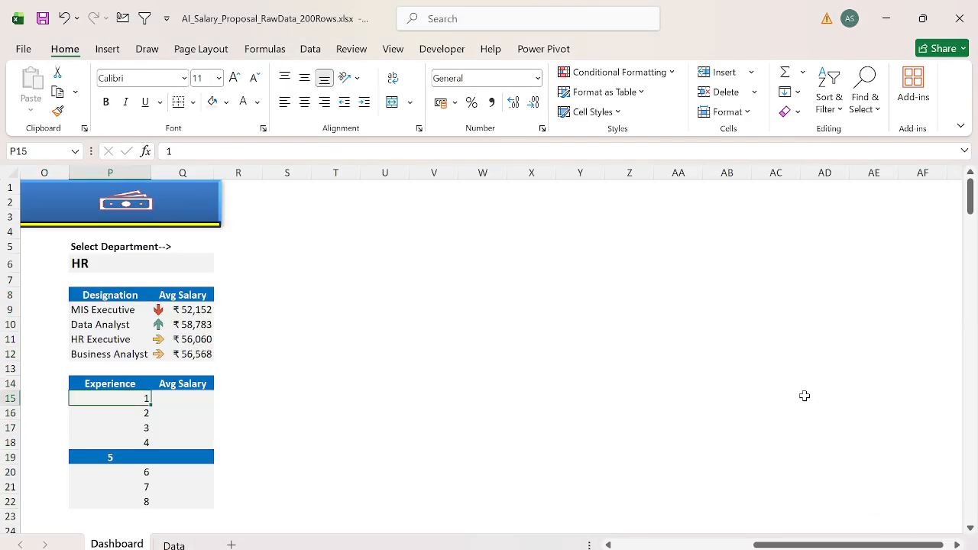
{"action": "key", "text": "shift+Right"}
{"action": "key", "text": "ctrl+c"}
{"action": "key", "text": "Down"}
{"action": "key", "text": "ctrl+shift+Down"}
{"action": "key", "text": "shift+Right"}
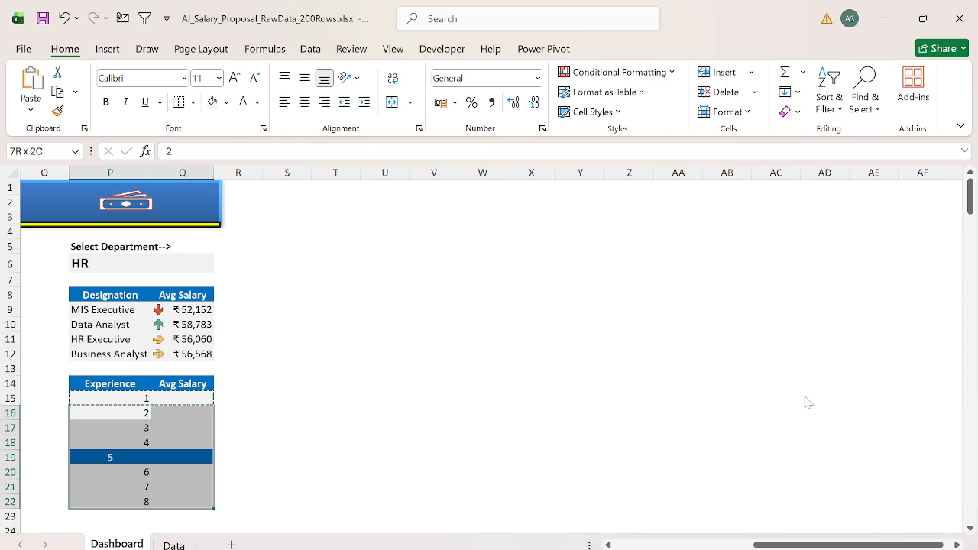
{"action": "key", "text": "ctrl+alt+v"}
{"action": "key", "text": "t"}
{"action": "key", "text": "Return"}
{"action": "key", "text": "ctrl+Up"}
{"action": "scroll", "coordinate": [803, 397], "scroll_direction": "left", "scroll_amount": 5}
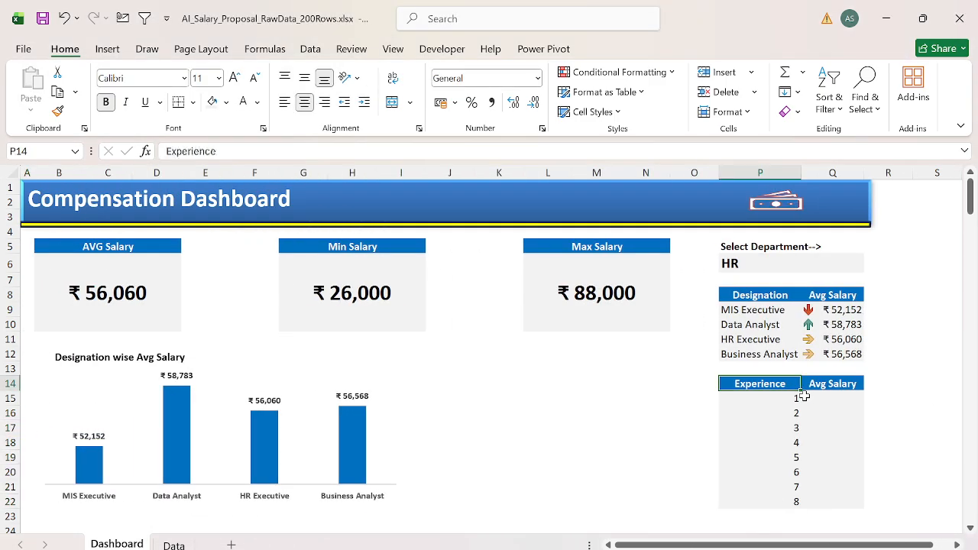
Step: Center the contents of the reformatted Experience column, P14:P22
{"action": "key", "text": "ctrl+shift+Down"}
{"action": "key", "text": "alt+h"}
{"action": "key", "text": "a"}
{"action": "key", "text": "c"}
{"action": "key", "text": "alt+h"}
{"action": "key", "text": "a"}
{"action": "key", "text": "c"}
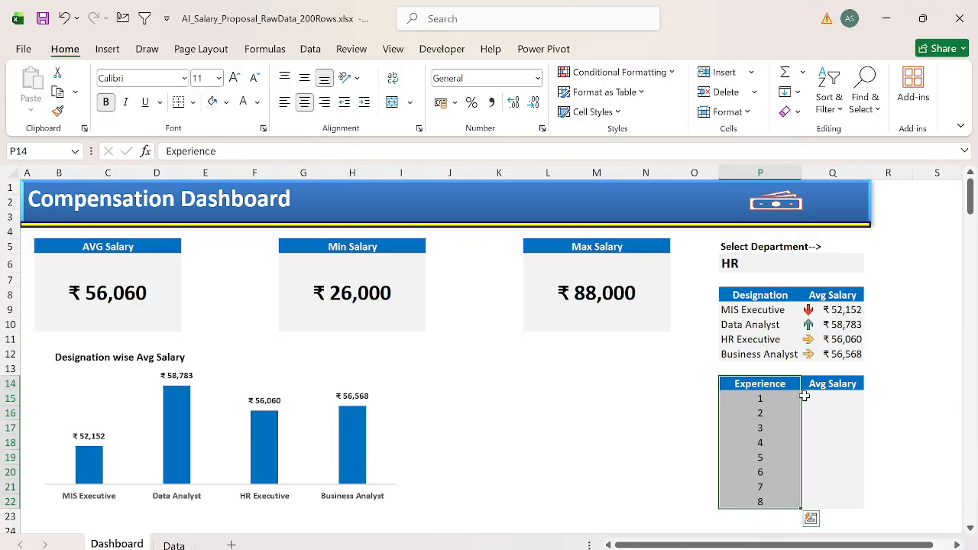
Step: Start an AVERAGEIFS formula in Q15 with the current salary column Data!$E:$E as the average range
{"action": "left_click", "coordinate": [803, 397]}
{"action": "type", "text": "=aver"}
{"action": "key", "text": "Down"}
{"action": "key", "text": "Down"}
{"action": "key", "text": "Down"}
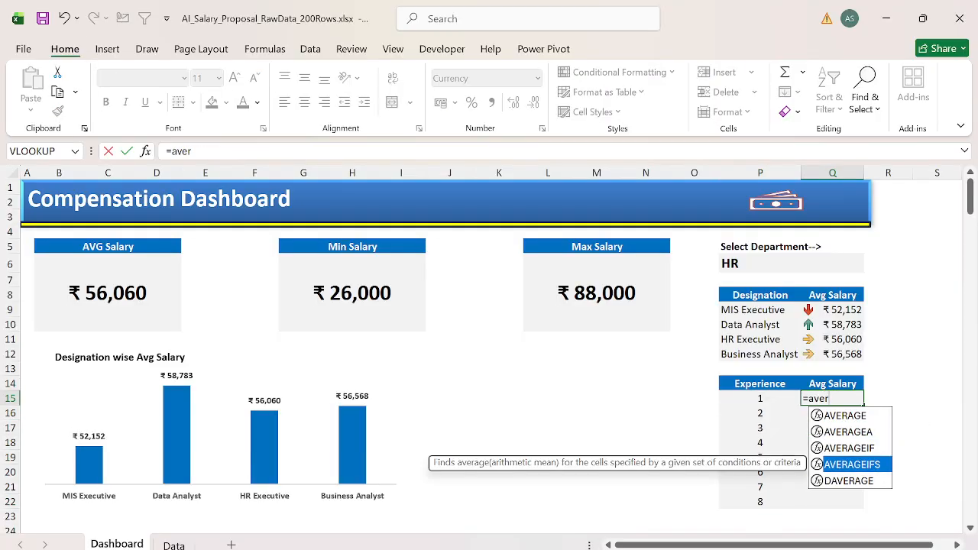
{"action": "key", "text": "Tab"}
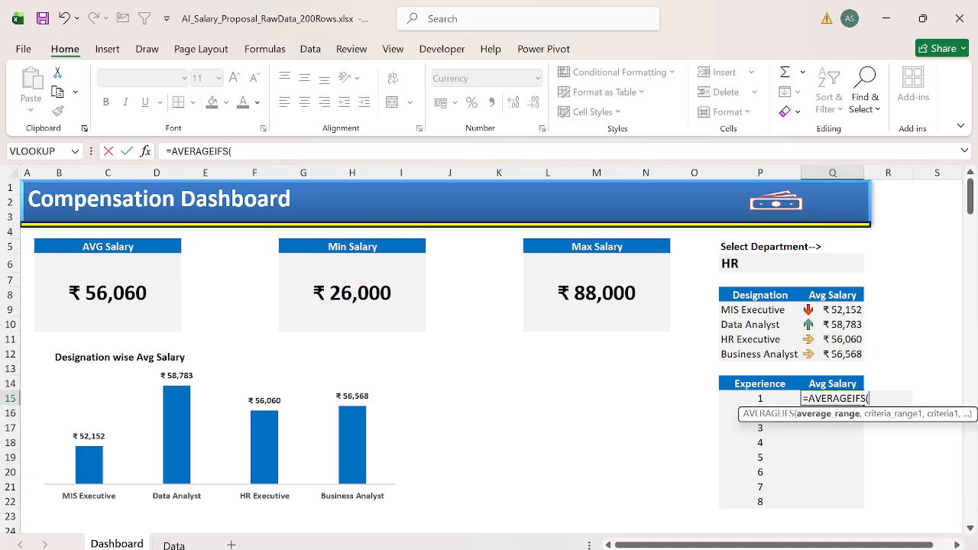
{"action": "key", "text": "ctrl+Page_Down"}
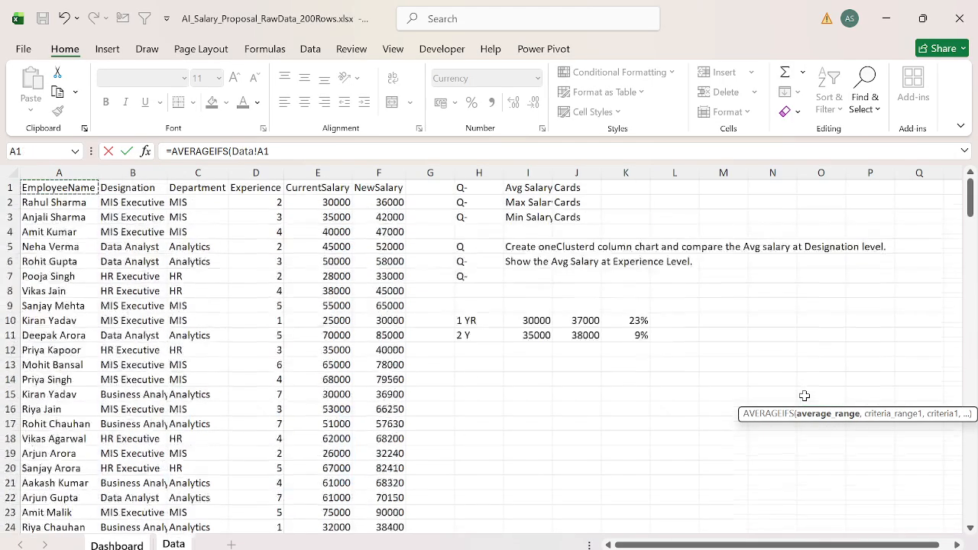
{"action": "key", "text": "Right"}
{"action": "key", "text": "Right"}
{"action": "key", "text": "Right"}
{"action": "key", "text": "Right"}
{"action": "key", "text": "Right"}
{"action": "key", "text": "Left"}
{"action": "key", "text": "ctrl+space"}
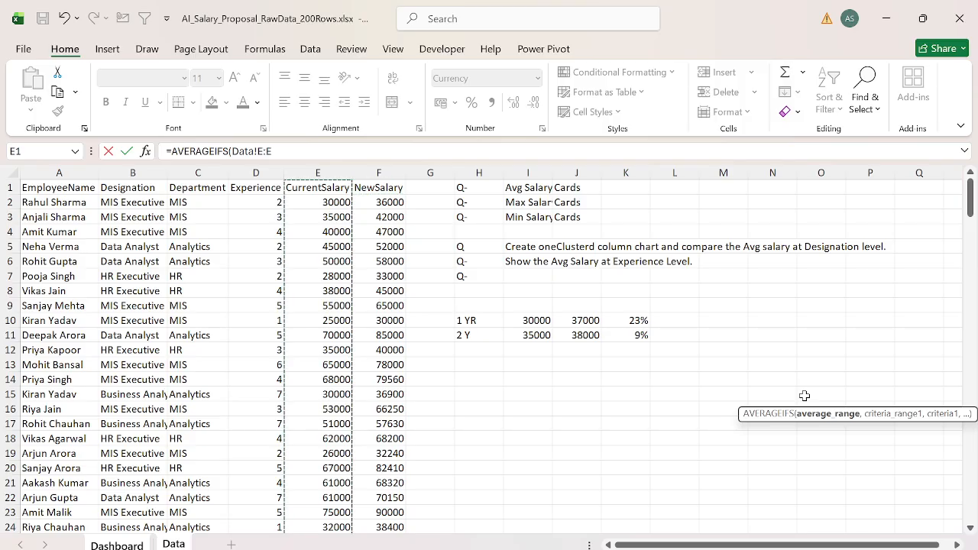
{"action": "key", "text": "F4"}
{"action": "type", "text": ","}
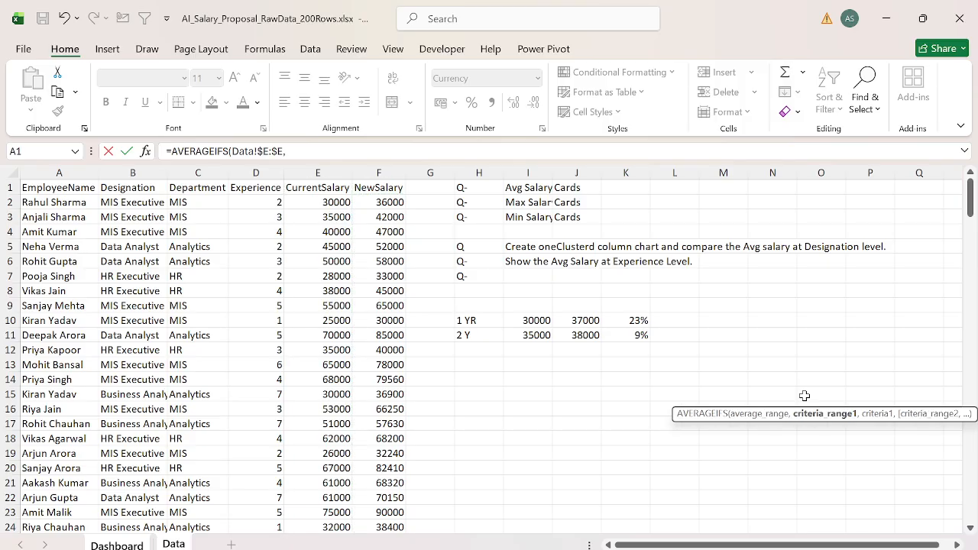
Step: Add Data!$D:$D as the formula's first criteria range, with experience cell P15 as its criterion
{"action": "key", "text": "Left"}
{"action": "key", "text": "Right"}
{"action": "key", "text": "ctrl+space"}
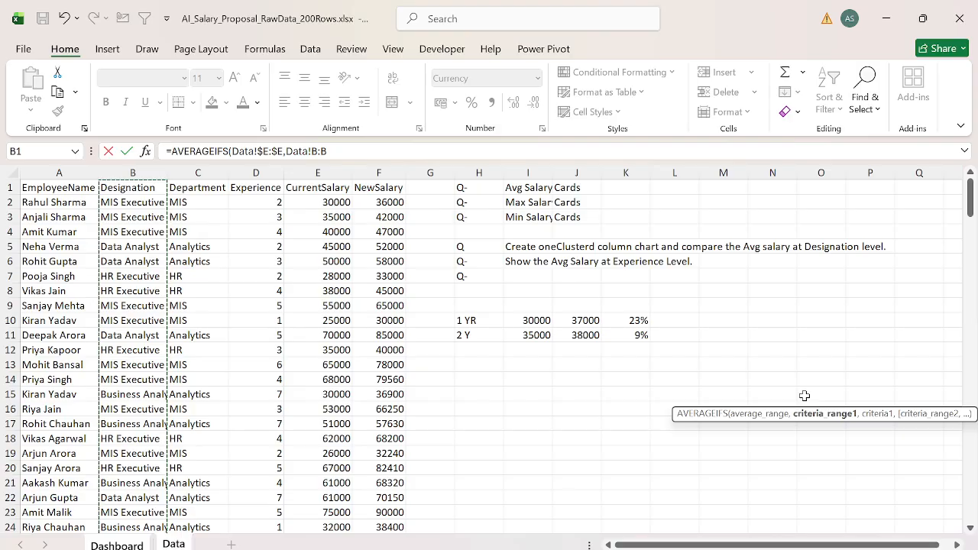
{"action": "key", "text": "Right"}
{"action": "key", "text": "Right"}
{"action": "key", "text": "ctrl+space"}
{"action": "key", "text": "F4"}
{"action": "type", "text": ","}
{"action": "key", "text": "ctrl+Page_Up"}
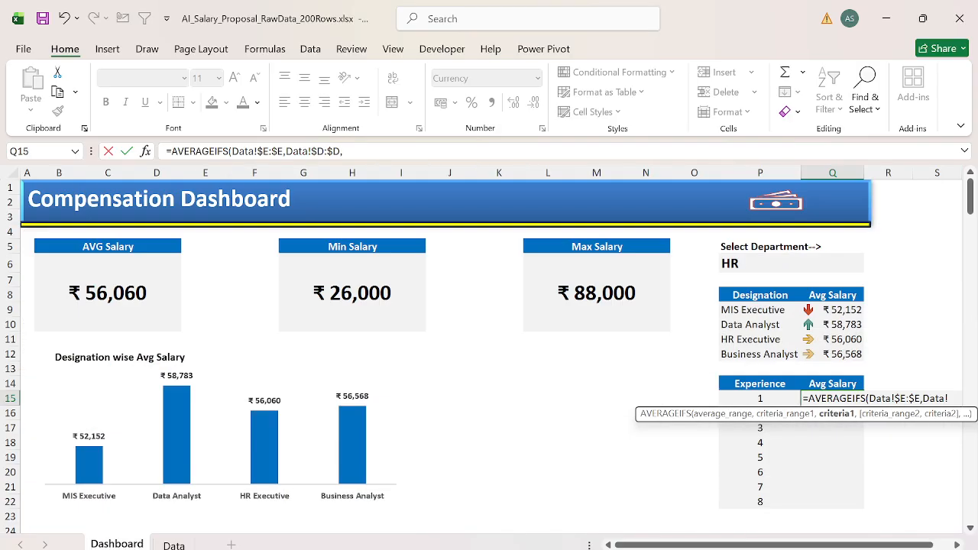
{"action": "type", "text": ","}
Step: Add the department column Data!C:C as the formula's second criteria range
{"action": "key", "text": "ctrl+space"}
{"action": "key", "text": "Right"}
{"action": "key", "text": "ctrl+space"}
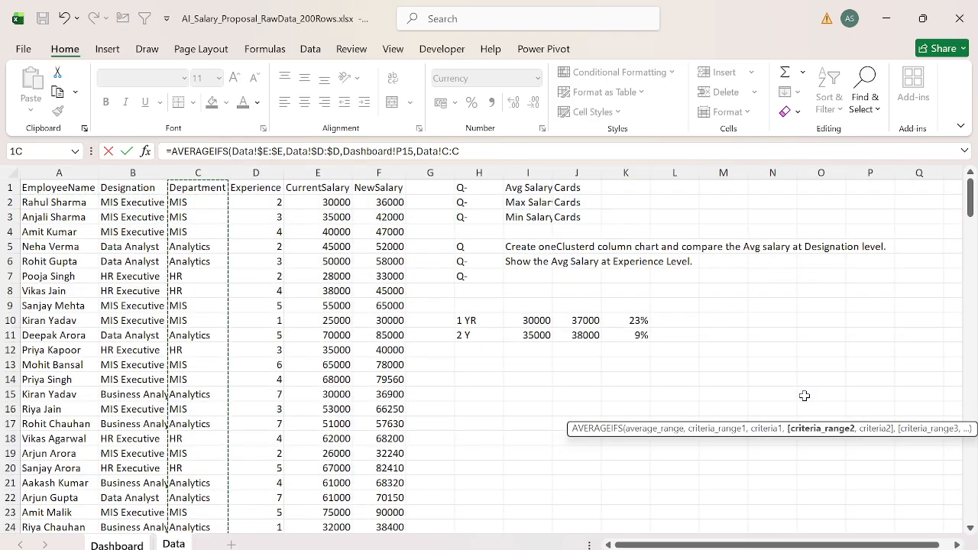
{"action": "type", "text": ","}
Step: Use the selected department cell P6 as an absolute reference for the second criterion and complete the formula
{"action": "key", "text": "ctrl+Page_Up"}
{"action": "key", "text": "Up"}
{"action": "key", "text": "ctrl+Up"}
{"action": "key", "text": "ctrl+Up"}
{"action": "key", "text": "ctrl+Up"}
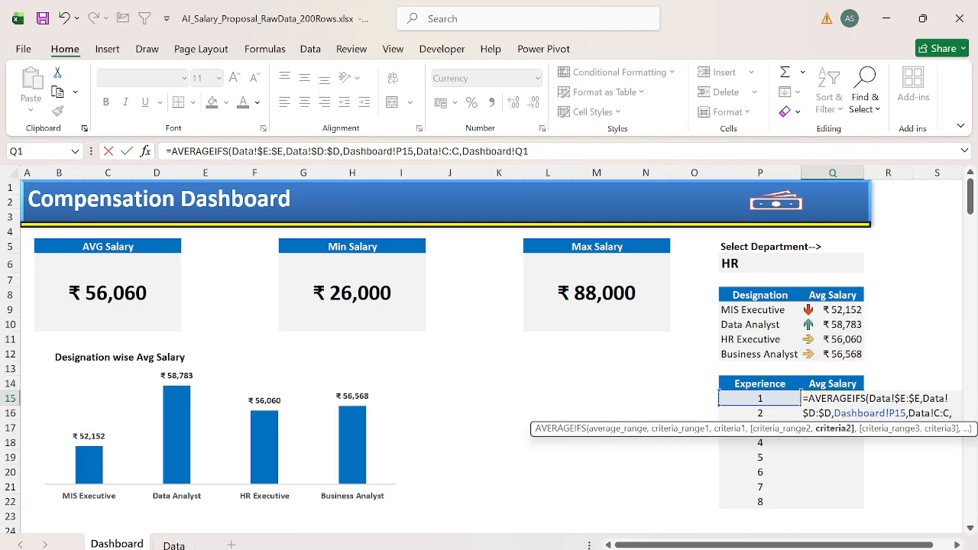
{"action": "key", "text": "Down"}
{"action": "key", "text": "Down"}
{"action": "key", "text": "Down"}
{"action": "key", "text": "Down"}
{"action": "key", "text": "Down"}
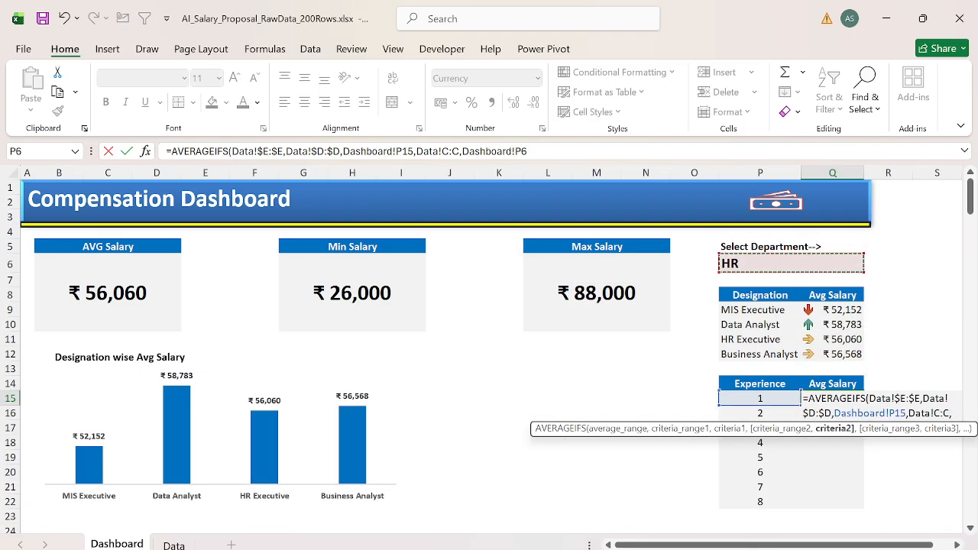
{"action": "key", "text": "F4"}
{"action": "type", "text": ")"}
{"action": "key", "text": "Return"}
Step: Fill the average salary formula from Q15 down to Q22 and check the references in the copied formulas
{"action": "key", "text": "Left"}
{"action": "key", "text": "ctrl+Down"}
{"action": "key", "text": "Right"}
{"action": "key", "text": "ctrl+shift+Up"}
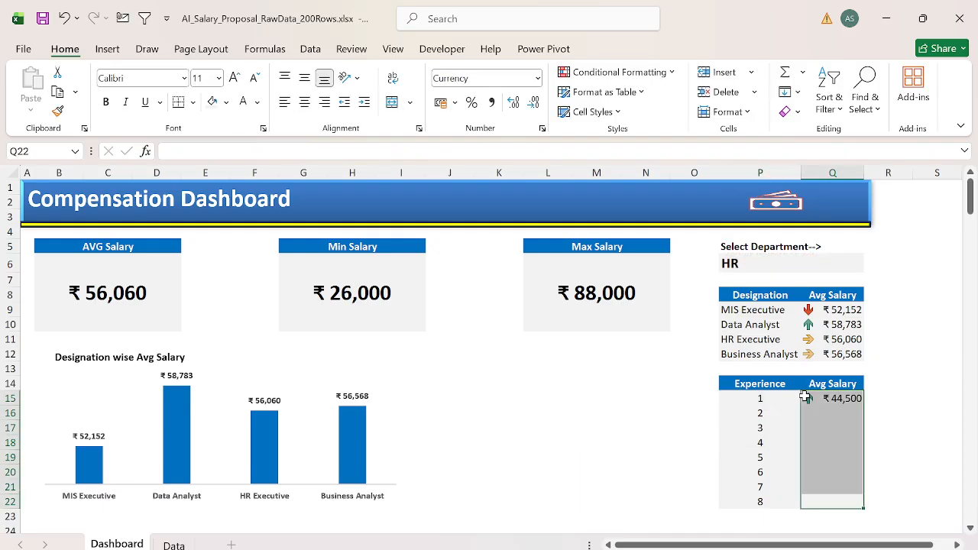
{"action": "key", "text": "ctrl+d"}
{"action": "key", "text": "ctrl+Up"}
{"action": "key", "text": "Down"}
{"action": "key", "text": "F2"}
{"action": "key", "text": "Return"}
{"action": "key", "text": "F2"}
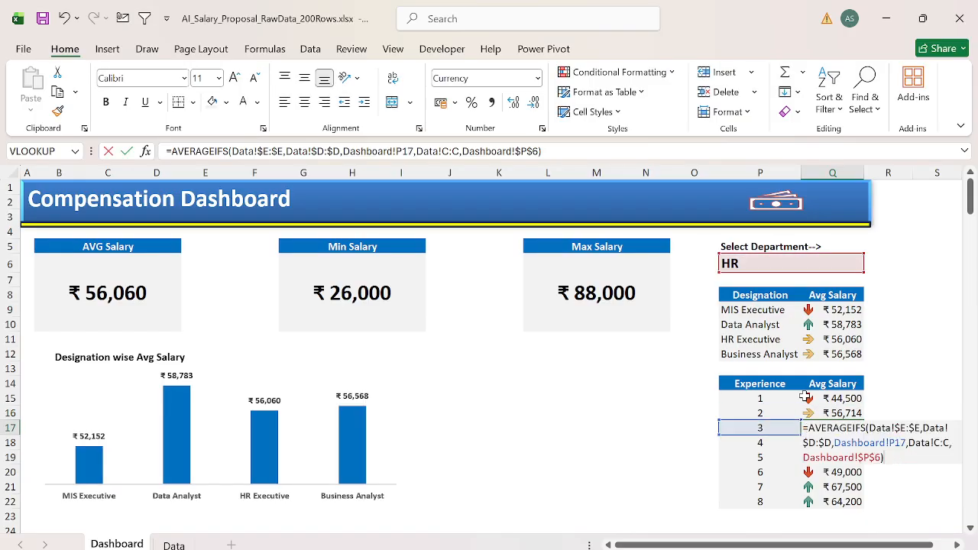
{"action": "key", "text": "Escape"}
Step: Insert a scatter chart with straight lines and markers from the experience table P14:Q22
{"action": "key", "text": "Up"}
{"action": "key", "text": "Left"}
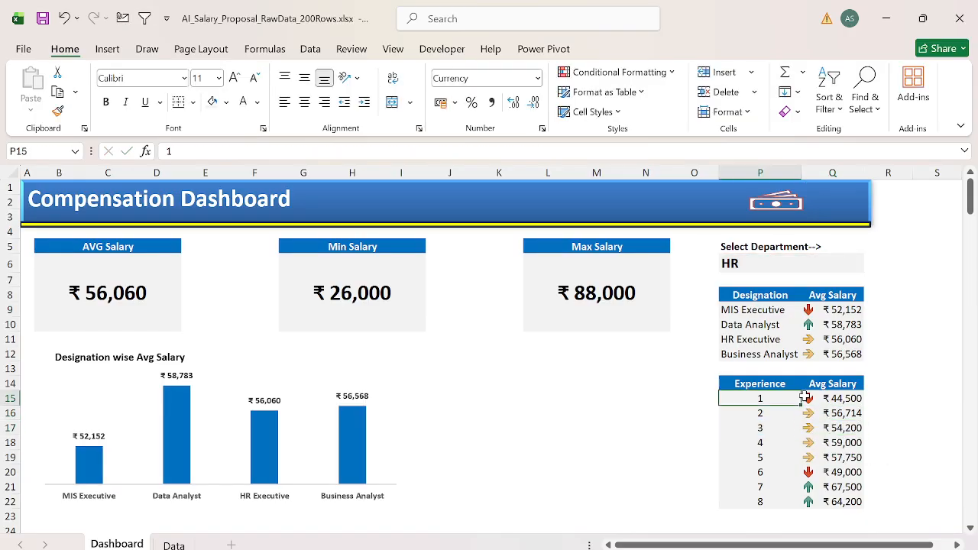
{"action": "key", "text": "Up"}
{"action": "key", "text": "ctrl+shift+Down"}
{"action": "key", "text": "shift+Right"}
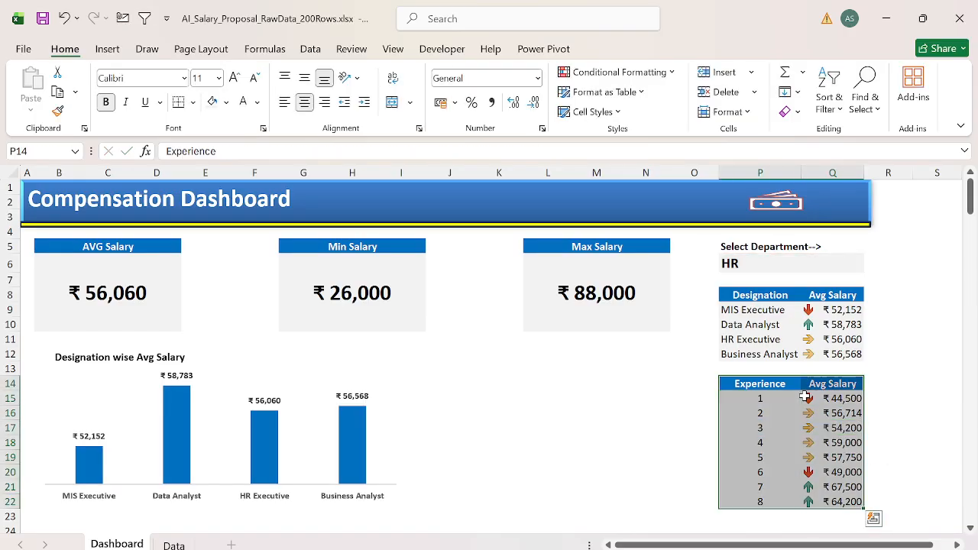
{"action": "key", "text": "ctrl+q"}
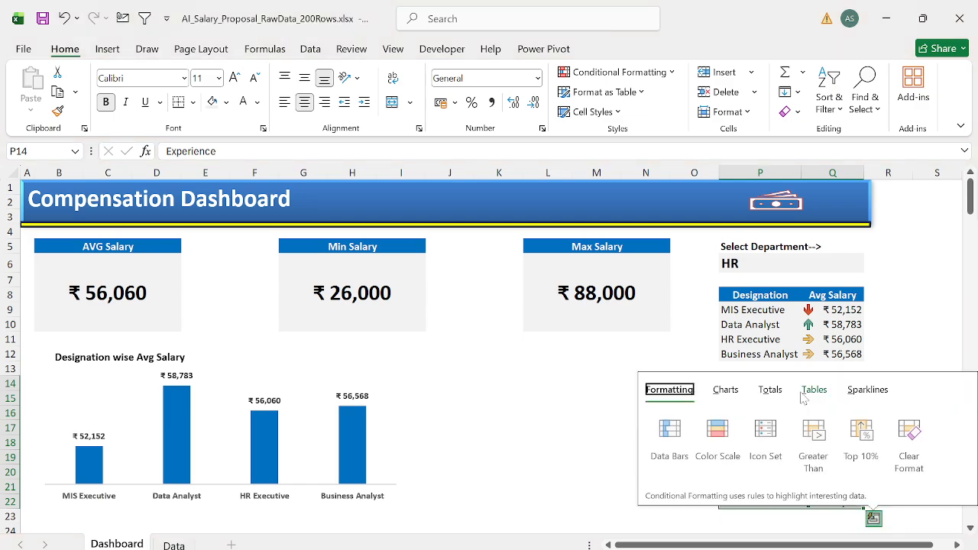
{"action": "left_click", "coordinate": [726, 393]}
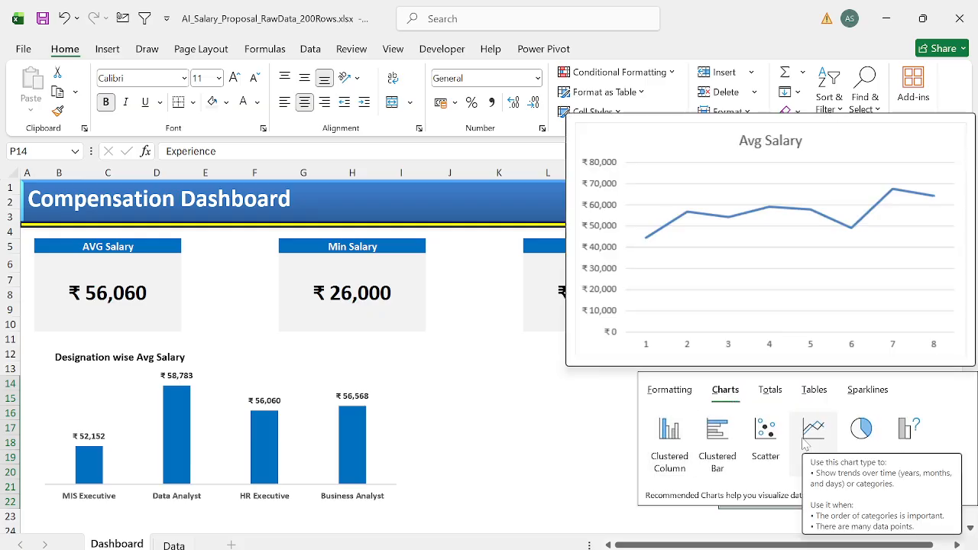
{"action": "left_click", "coordinate": [755, 443]}
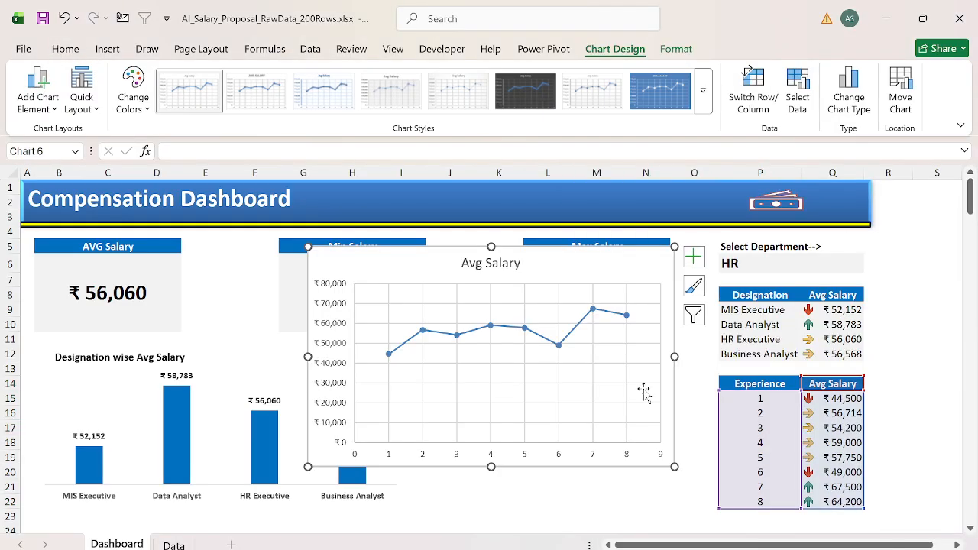
Step: Delete the experience chart's vertical axis and place the chart, reduced in size, beside the designation chart
{"action": "left_click", "coordinate": [337, 353]}
{"action": "key", "text": "Delete"}
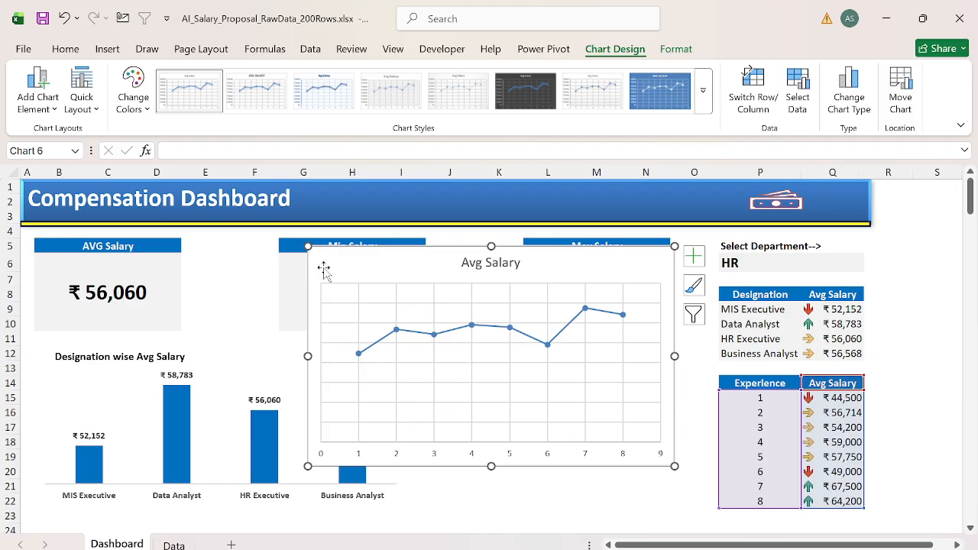
{"action": "left_click_drag", "start_coordinate": [320, 284], "coordinate": [344, 313]}
{"action": "left_click_drag", "start_coordinate": [432, 319], "coordinate": [486, 363]}
Step: Narrow the designation chart and align it side by side with the experience chart below the salary cards
{"action": "left_click", "coordinate": [370, 367]}
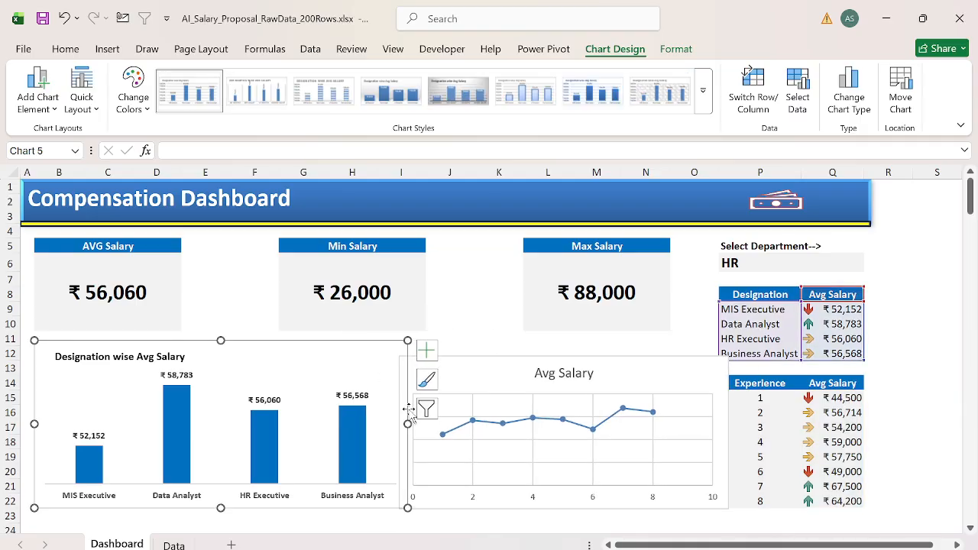
{"action": "left_click_drag", "start_coordinate": [407, 423], "coordinate": [375, 423]}
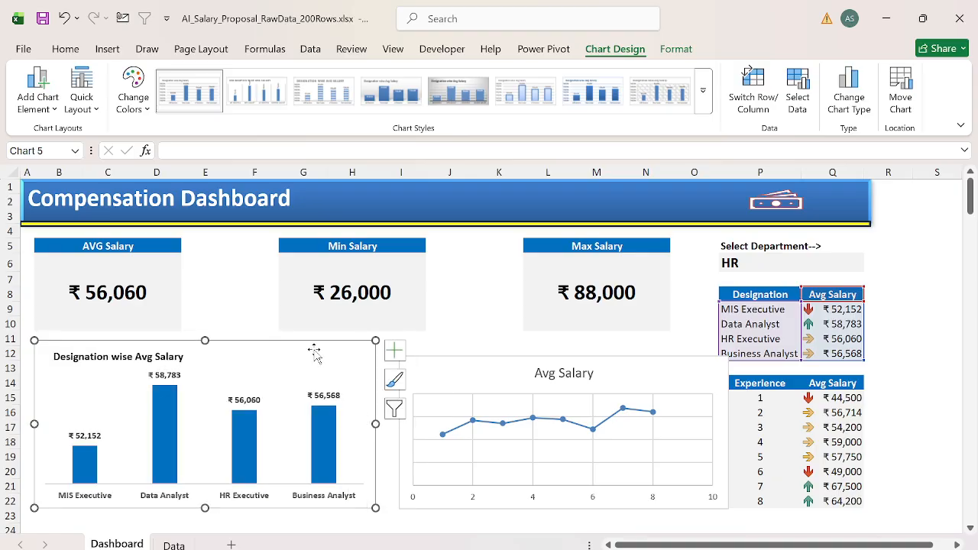
{"action": "left_click_drag", "start_coordinate": [307, 344], "coordinate": [304, 349]}
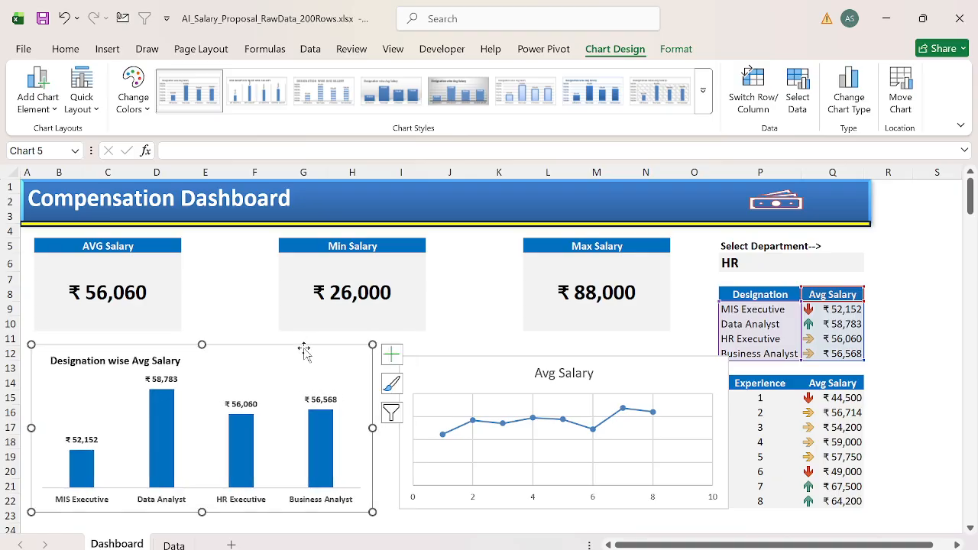
{"action": "left_click", "coordinate": [422, 360]}
{"action": "left_click_drag", "start_coordinate": [422, 361], "coordinate": [395, 352]}
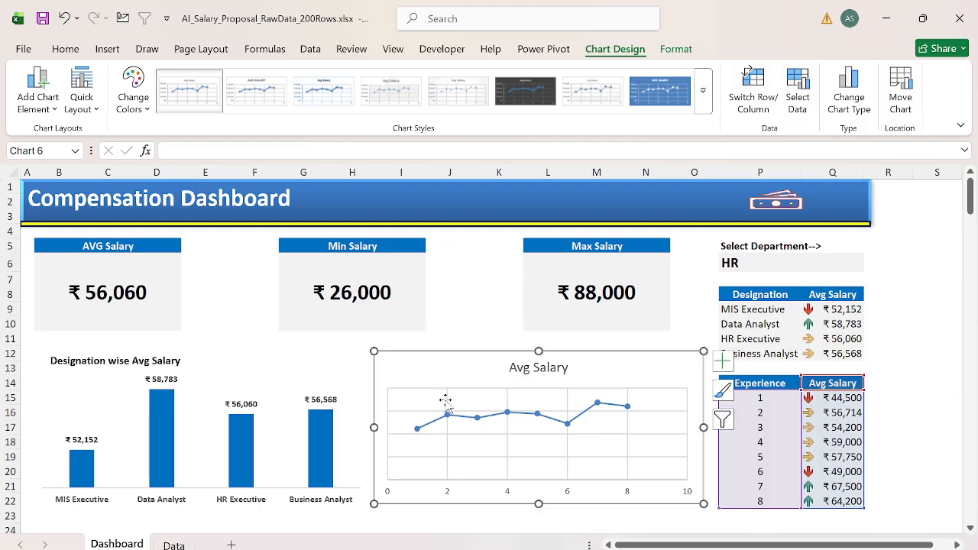
Step: Extend the experience chart's title to "Avg Salary at Experience level"
{"action": "left_click", "coordinate": [531, 369]}
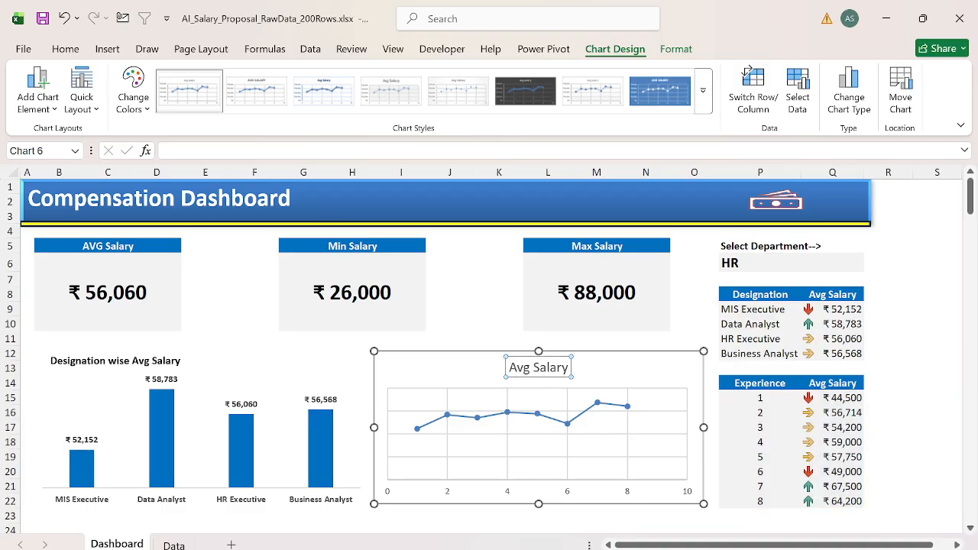
{"action": "left_click_drag", "start_coordinate": [510, 367], "coordinate": [569, 368]}
{"action": "left_click", "coordinate": [569, 368]}
{"action": "type", "text": "at"}
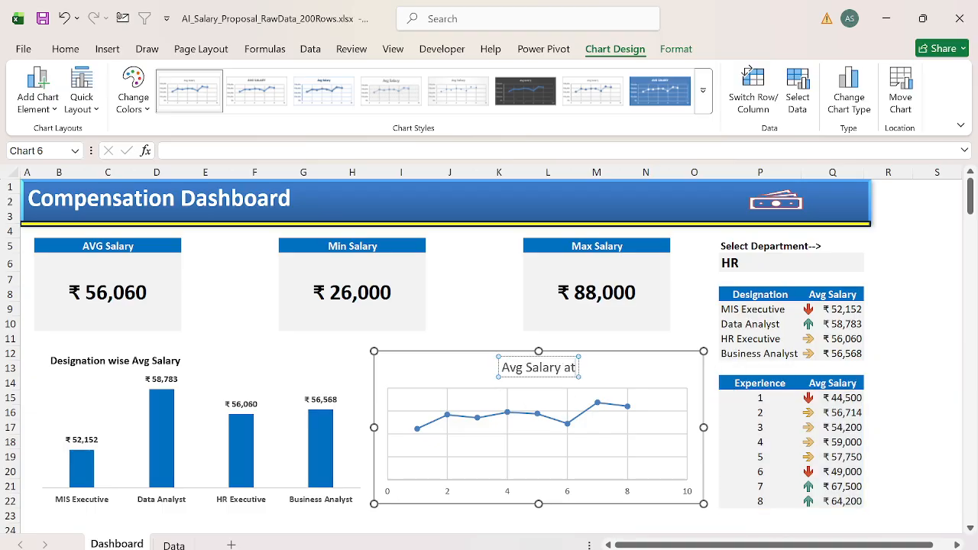
{"action": "type", "text": " Experience"}
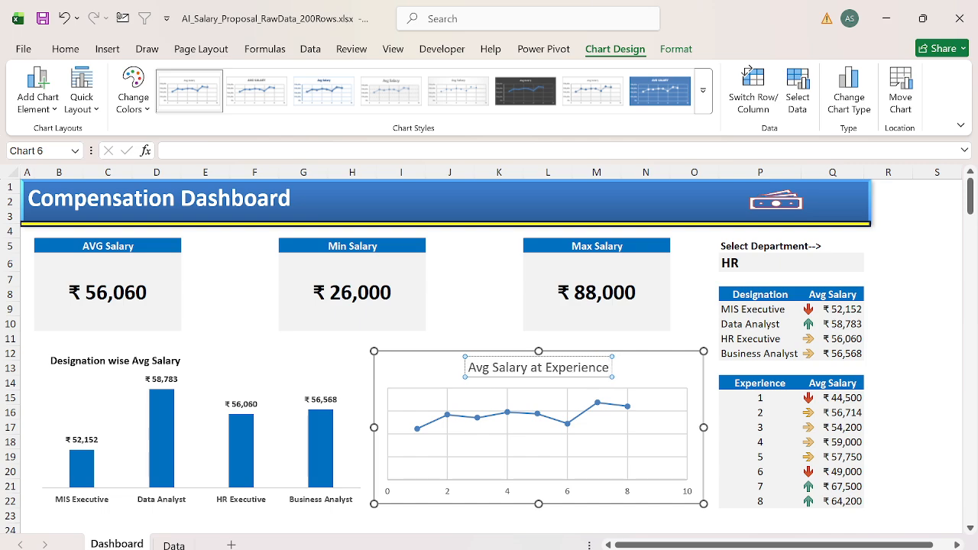
{"action": "type", "text": " level"}
Step: Format the experience chart's title as bold black text at 10.5 pt
{"action": "triple_click", "coordinate": [521, 374]}
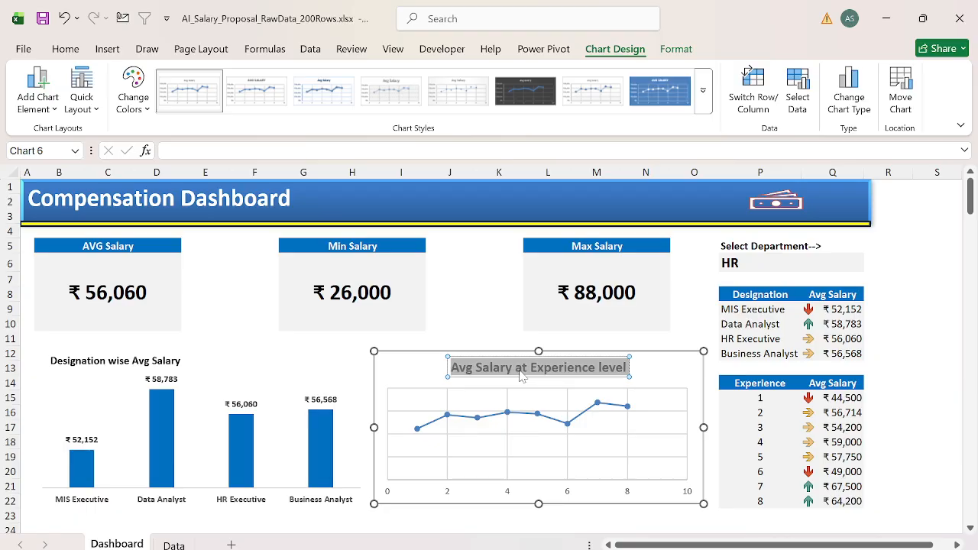
{"action": "left_click", "coordinate": [65, 49]}
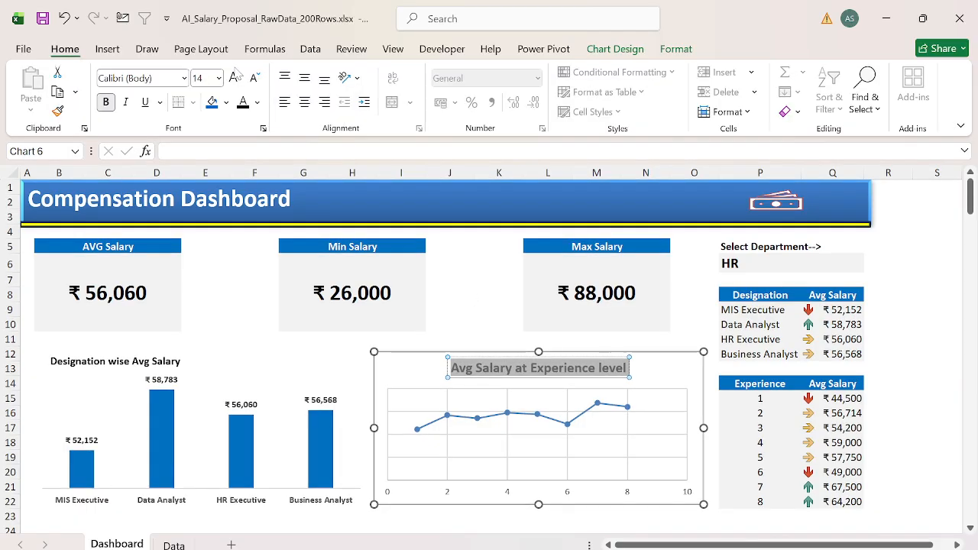
{"action": "left_click", "coordinate": [253, 78]}
{"action": "left_click", "coordinate": [254, 78]}
{"action": "left_click", "coordinate": [254, 78]}
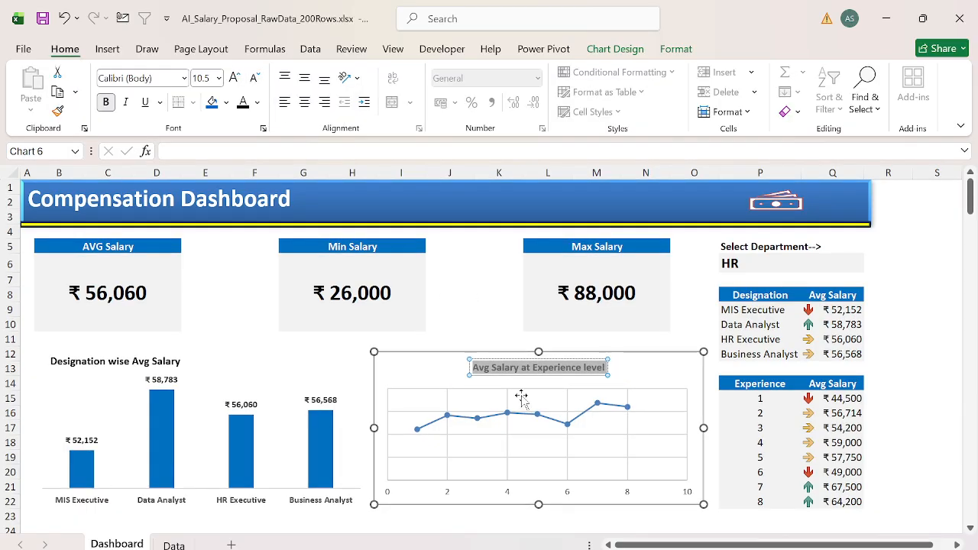
{"action": "left_click", "coordinate": [487, 374]}
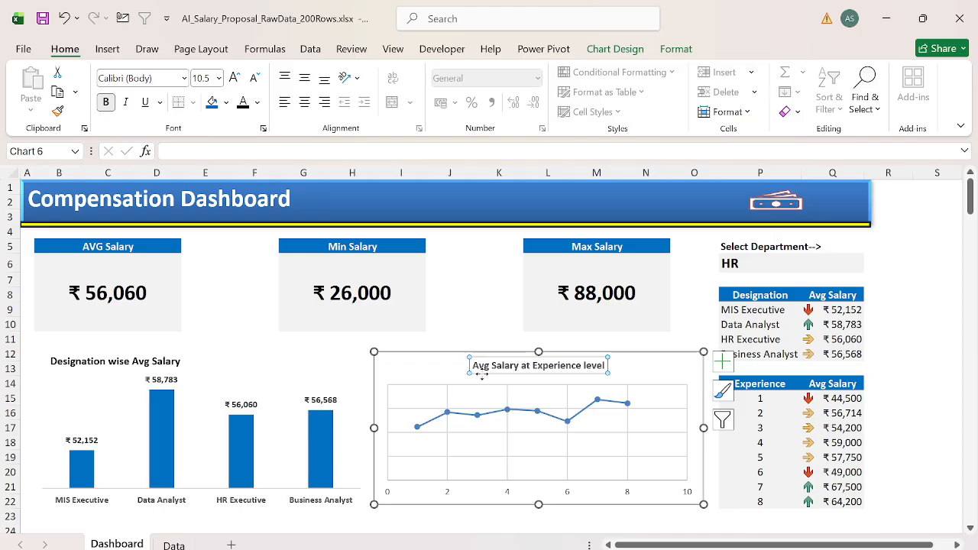
Step: Move the title to the experience chart's upper-left corner and enlarge the plot area beneath it
{"action": "left_click_drag", "start_coordinate": [482, 374], "coordinate": [381, 376]}
{"action": "left_click", "coordinate": [433, 393]}
{"action": "left_click", "coordinate": [675, 353]}
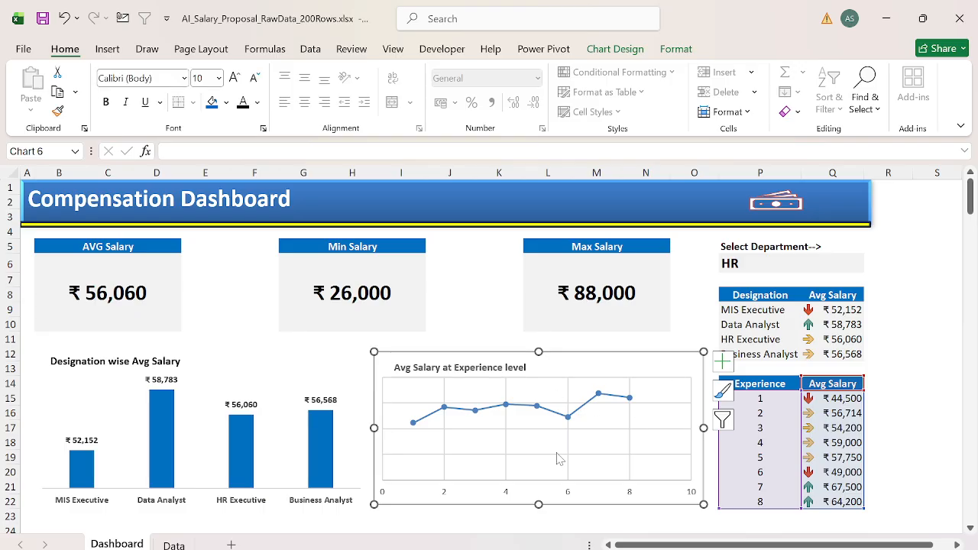
Step: Make the experience chart's horizontal axis labels bold and add data labels to its line
{"action": "left_click", "coordinate": [506, 494]}
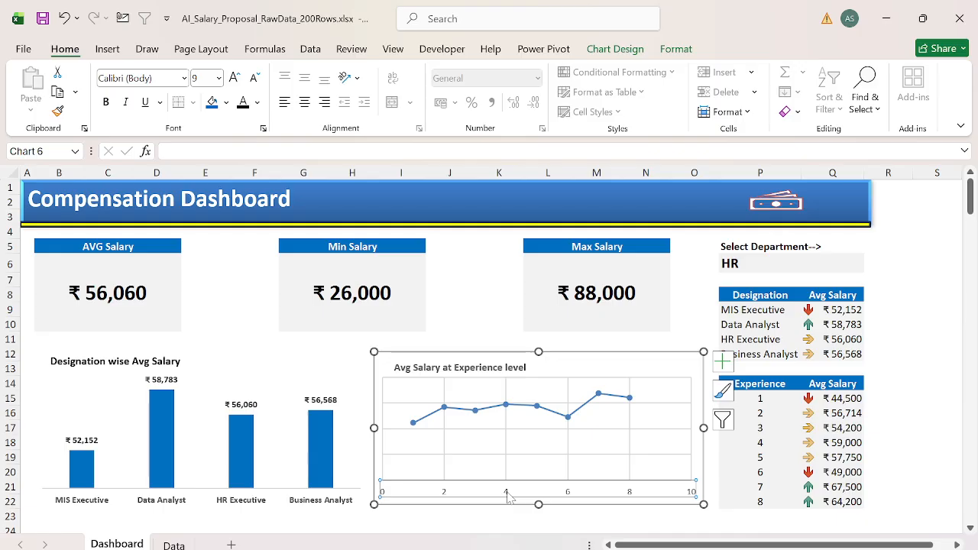
{"action": "left_click", "coordinate": [722, 361]}
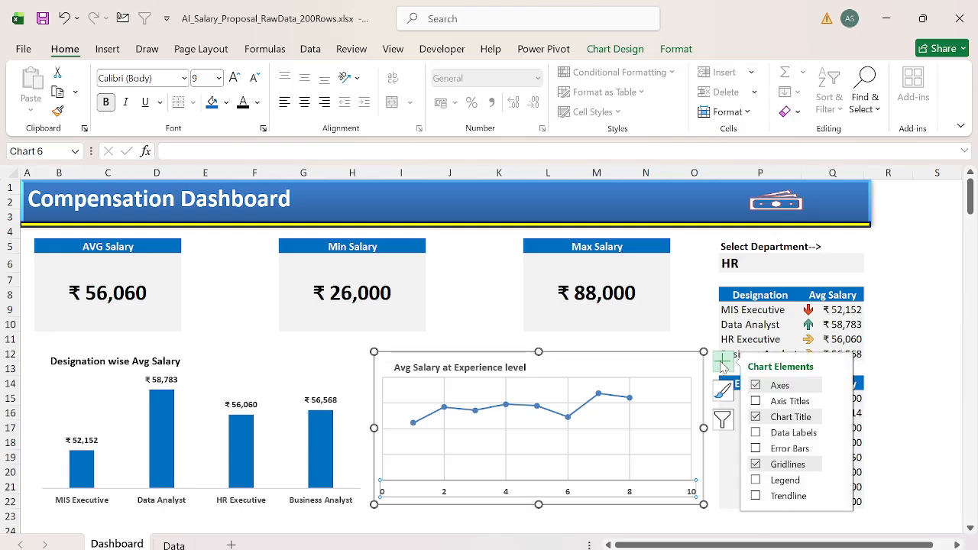
{"action": "left_click", "coordinate": [756, 432]}
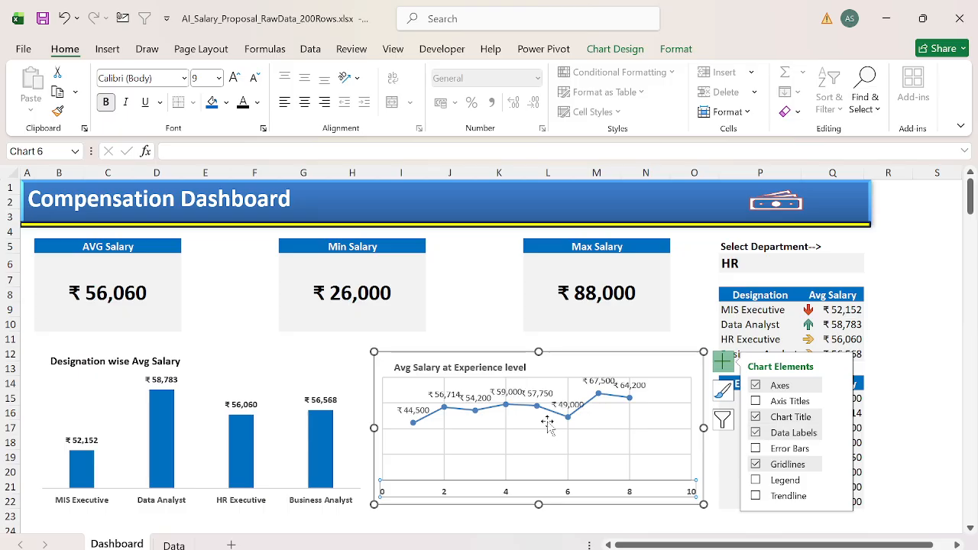
{"action": "left_click", "coordinate": [441, 393]}
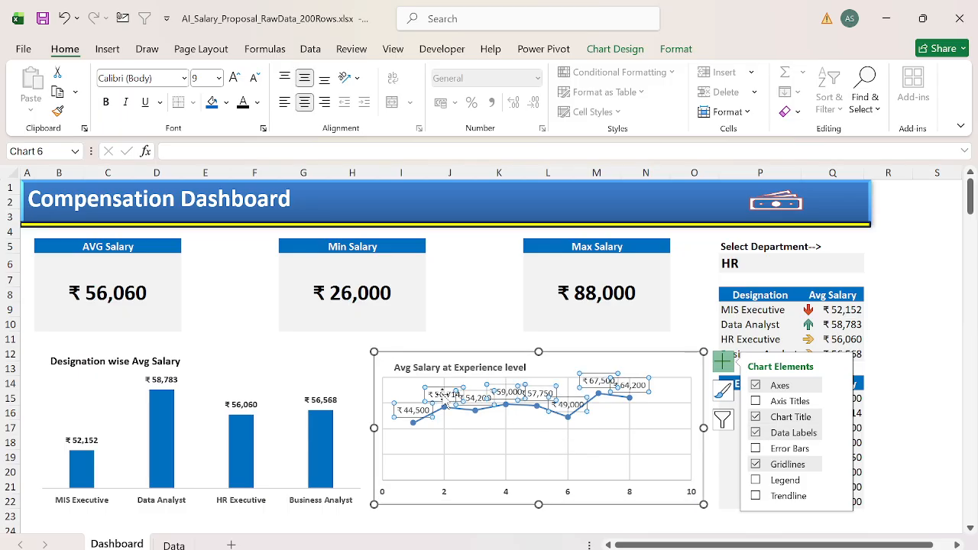
{"action": "left_click", "coordinate": [625, 447]}
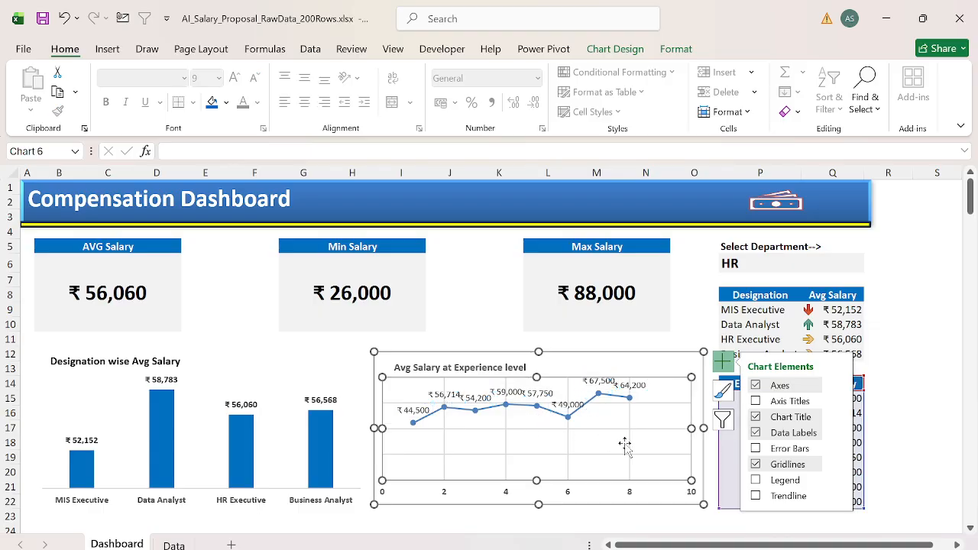
Step: Apply chart Style 7 to the experience chart and delete its vertical axis
{"action": "left_click", "coordinate": [644, 366]}
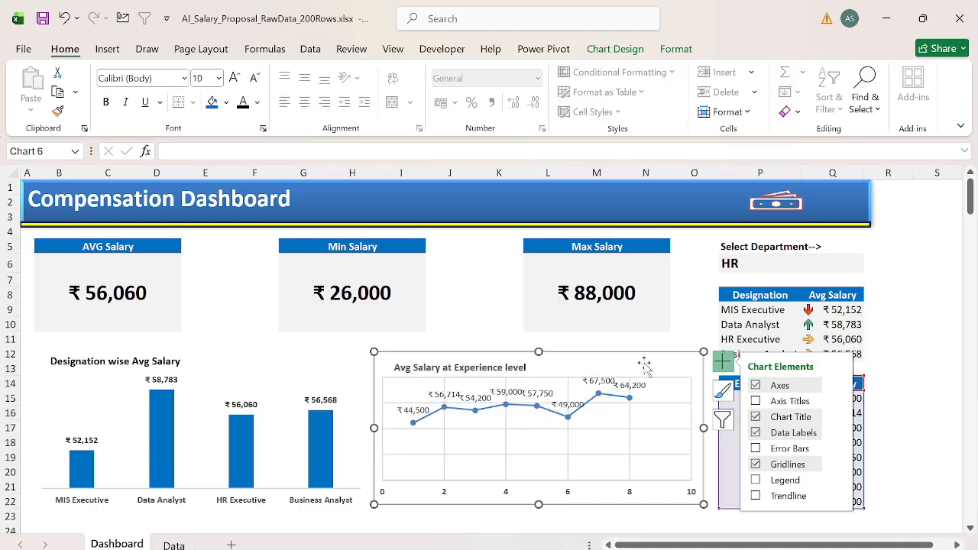
{"action": "right_click", "coordinate": [645, 366]}
{"action": "key", "text": "Escape"}
{"action": "left_click", "coordinate": [675, 51]}
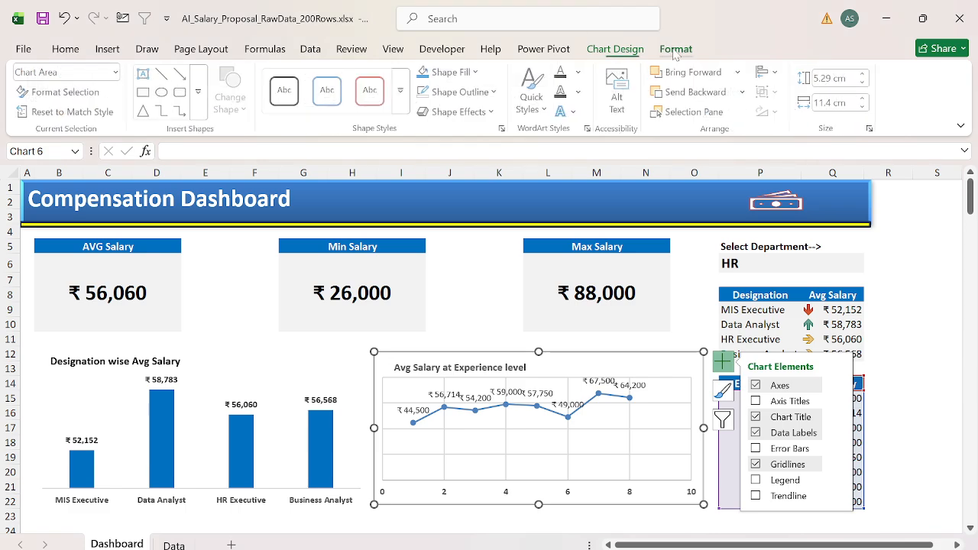
{"action": "left_click", "coordinate": [619, 51]}
{"action": "left_click", "coordinate": [703, 100]}
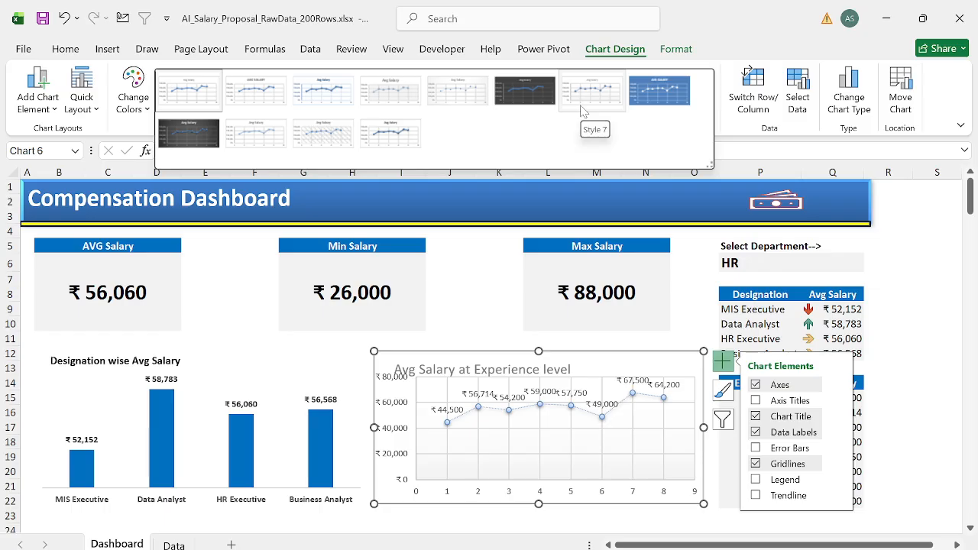
{"action": "left_click", "coordinate": [583, 112]}
{"action": "left_click", "coordinate": [399, 409]}
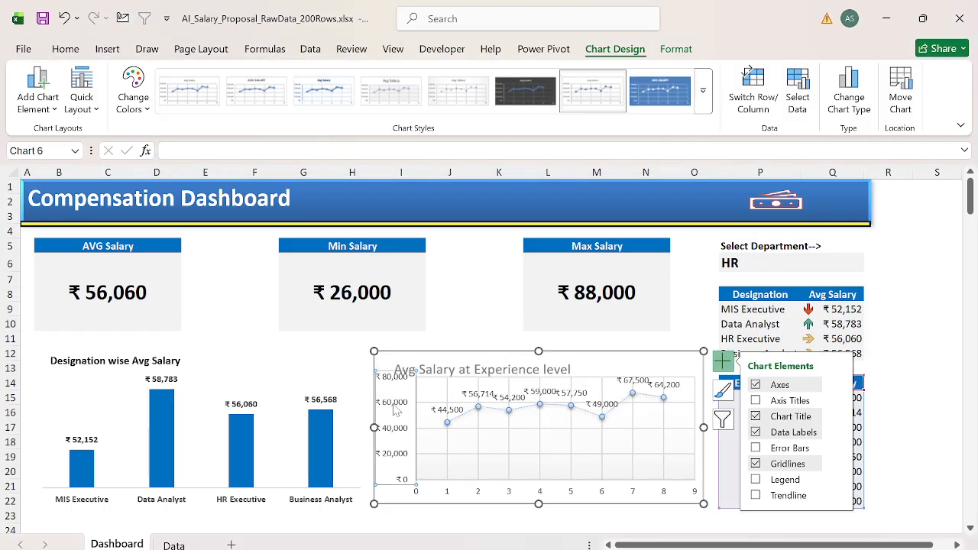
{"action": "key", "text": "Delete"}
Step: Set the experience chart's title to 10 pt bold with a black font colour
{"action": "left_click", "coordinate": [449, 372]}
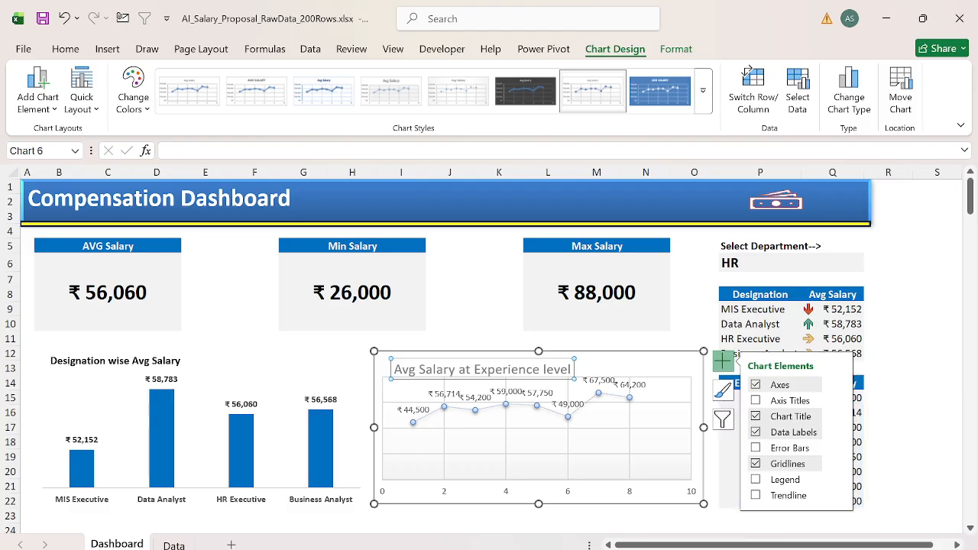
{"action": "left_click", "coordinate": [64, 49]}
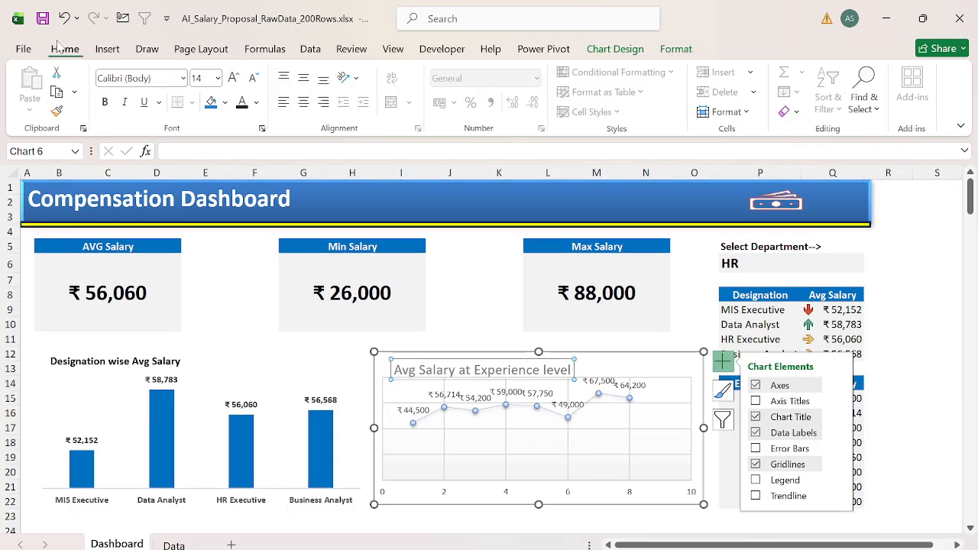
{"action": "left_click", "coordinate": [253, 79]}
{"action": "left_click", "coordinate": [253, 78]}
{"action": "left_click", "coordinate": [253, 79]}
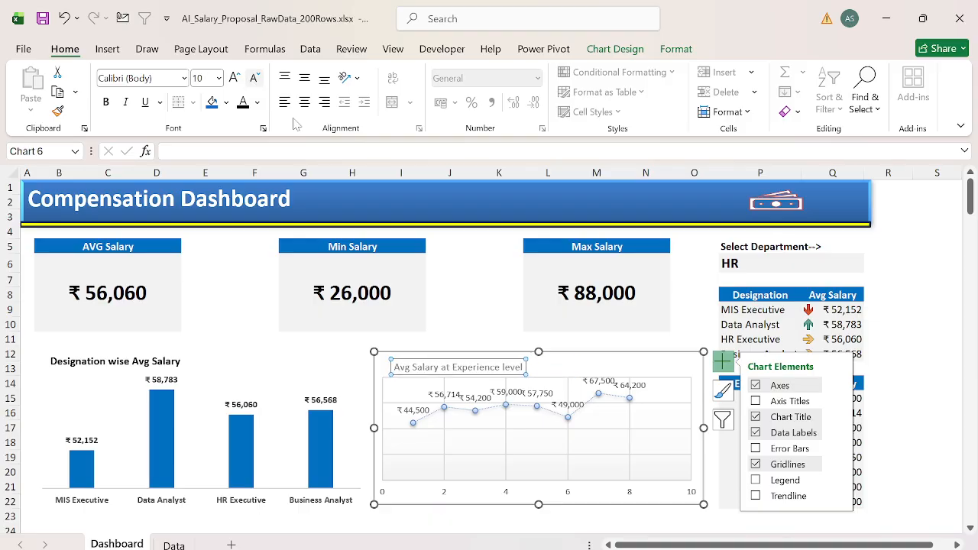
{"action": "key", "text": "ctrl+b"}
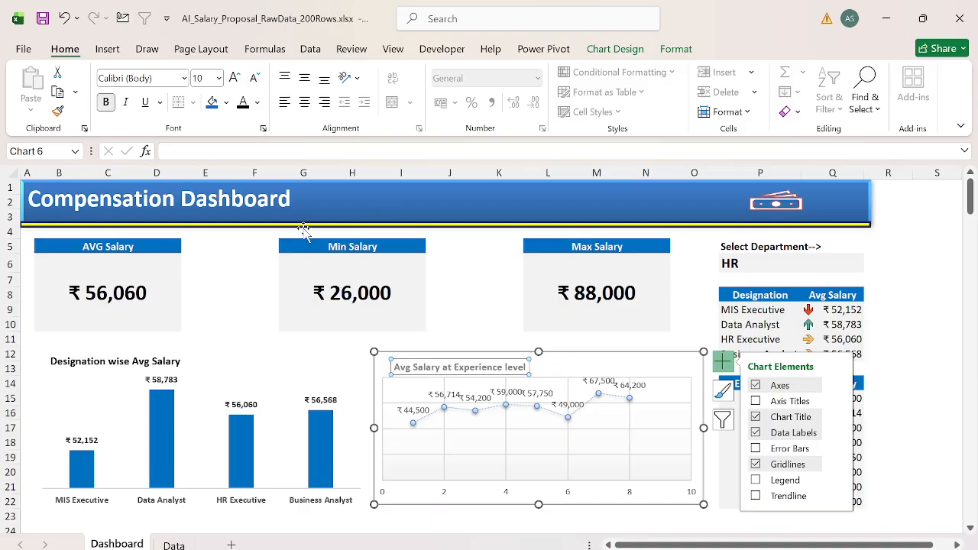
{"action": "left_click", "coordinate": [246, 107]}
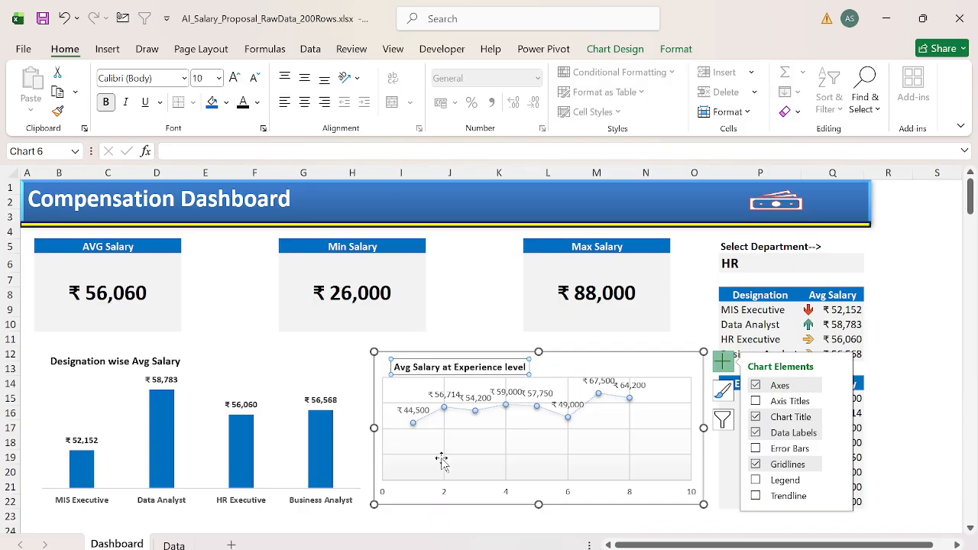
{"action": "left_click", "coordinate": [441, 458]}
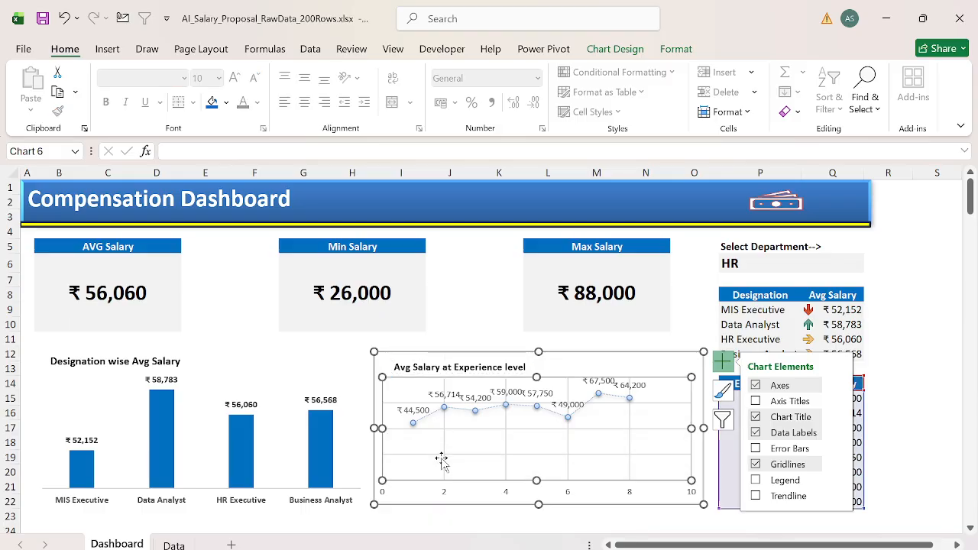
Step: Move the experience chart's data label for experience level 3 below its line
{"action": "left_click", "coordinate": [569, 405]}
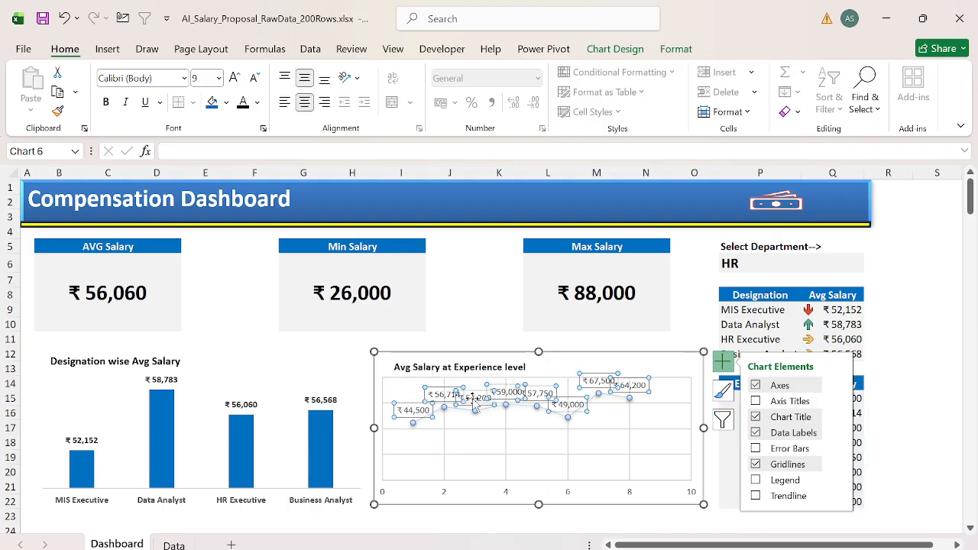
{"action": "left_click", "coordinate": [495, 486]}
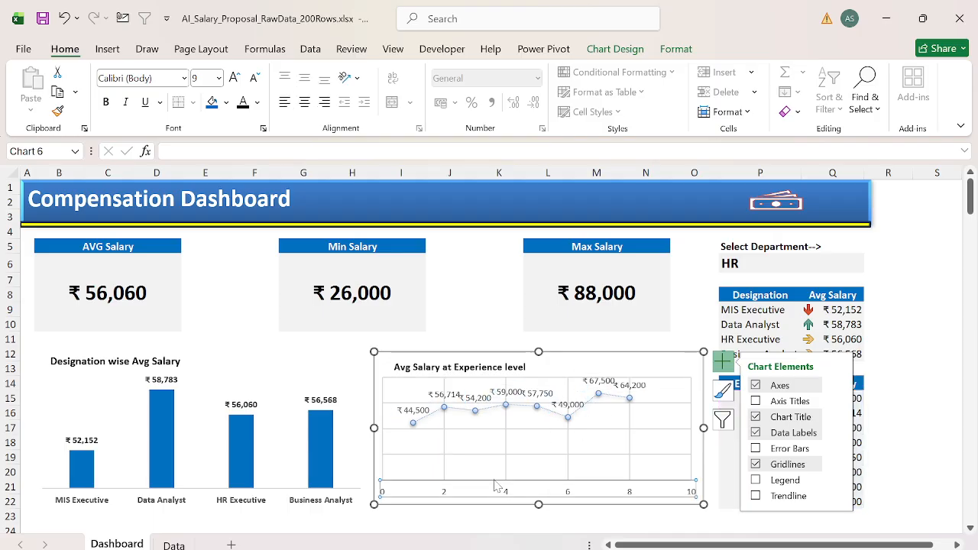
{"action": "left_click", "coordinate": [463, 405]}
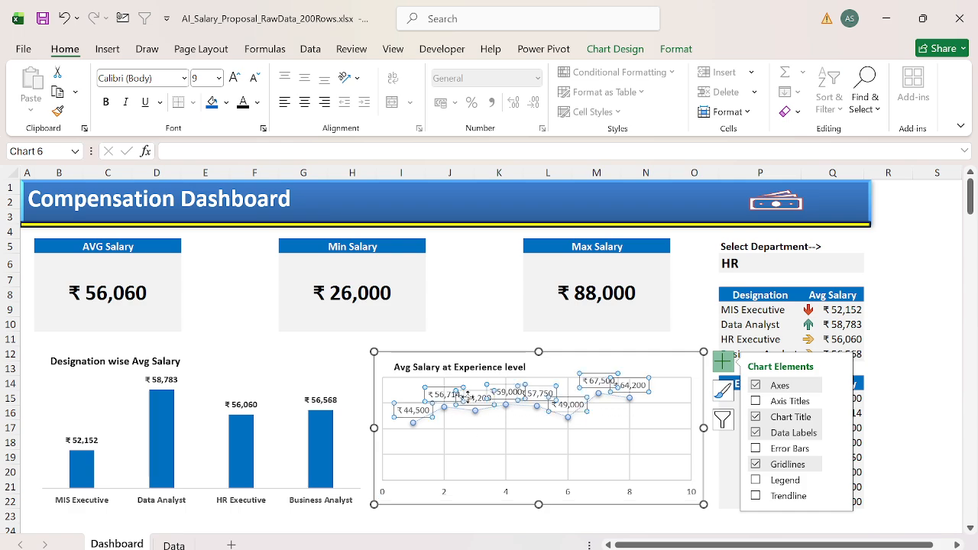
{"action": "left_click_drag", "start_coordinate": [470, 413], "coordinate": [475, 427]}
{"action": "left_click", "coordinate": [475, 401]}
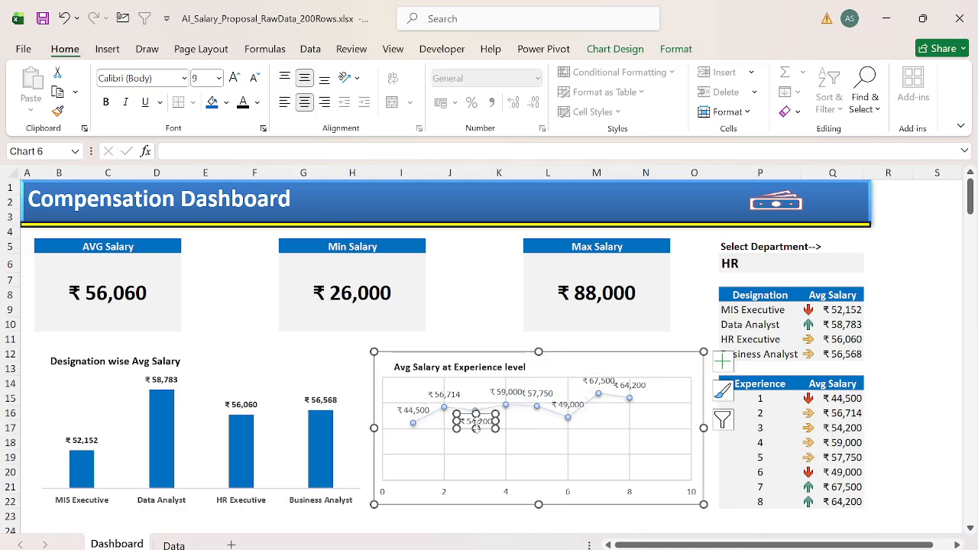
{"action": "left_click", "coordinate": [532, 435]}
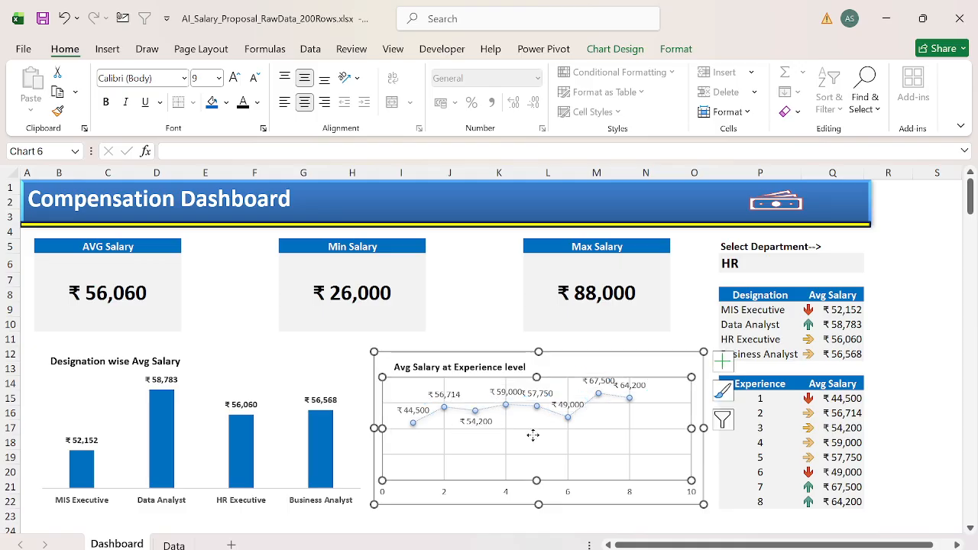
Step: Move the experience chart's data labels for levels 4 and 7 below the line
{"action": "mouse_move", "coordinate": [509, 391]}
{"action": "left_mouse_down"}
{"action": "mouse_move", "coordinate": [522, 424]}
{"action": "mouse_move", "coordinate": [509, 408]}
{"action": "mouse_move", "coordinate": [511, 424]}
{"action": "mouse_move", "coordinate": [514, 417]}
{"action": "left_mouse_up"}
{"action": "left_click", "coordinate": [506, 403]}
{"action": "left_click", "coordinate": [541, 461]}
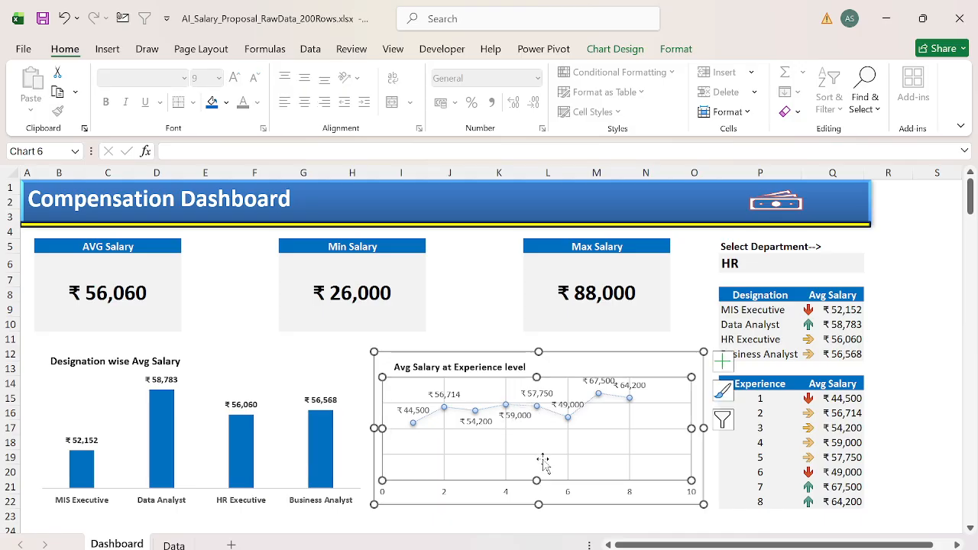
{"action": "left_click", "coordinate": [598, 382]}
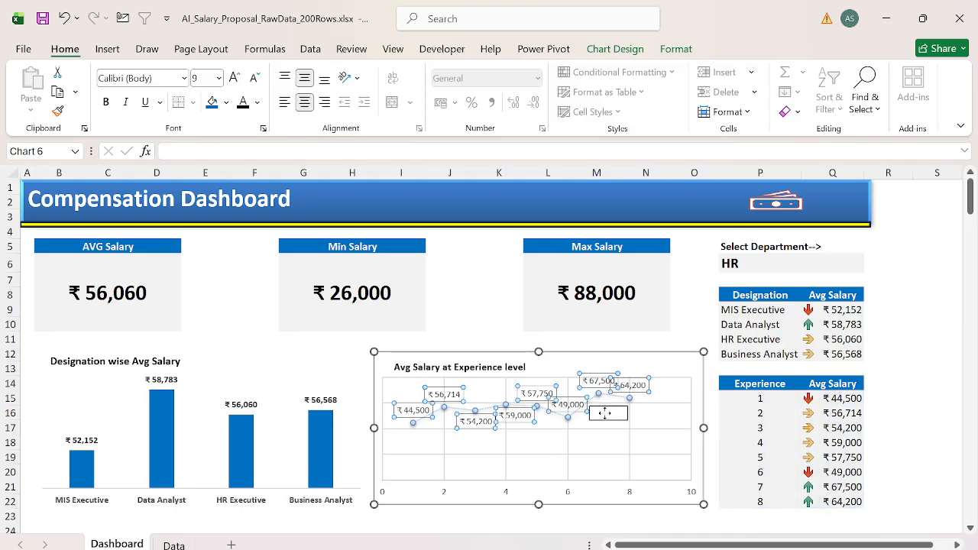
{"action": "left_click_drag", "start_coordinate": [598, 380], "coordinate": [603, 411]}
{"action": "left_click", "coordinate": [695, 335]}
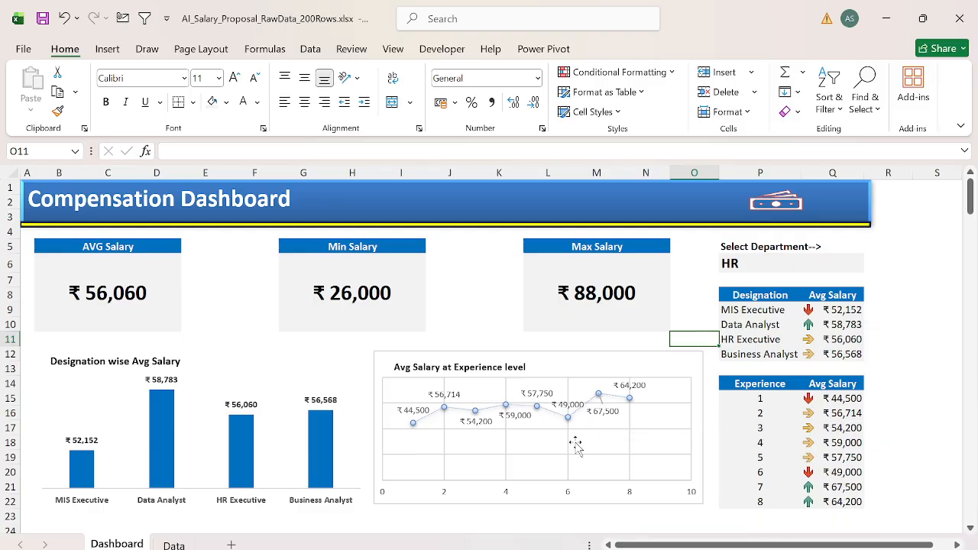
Step: Make the experience chart's horizontal axis labels bold and set the axis line to No Outline
{"action": "left_click", "coordinate": [444, 500]}
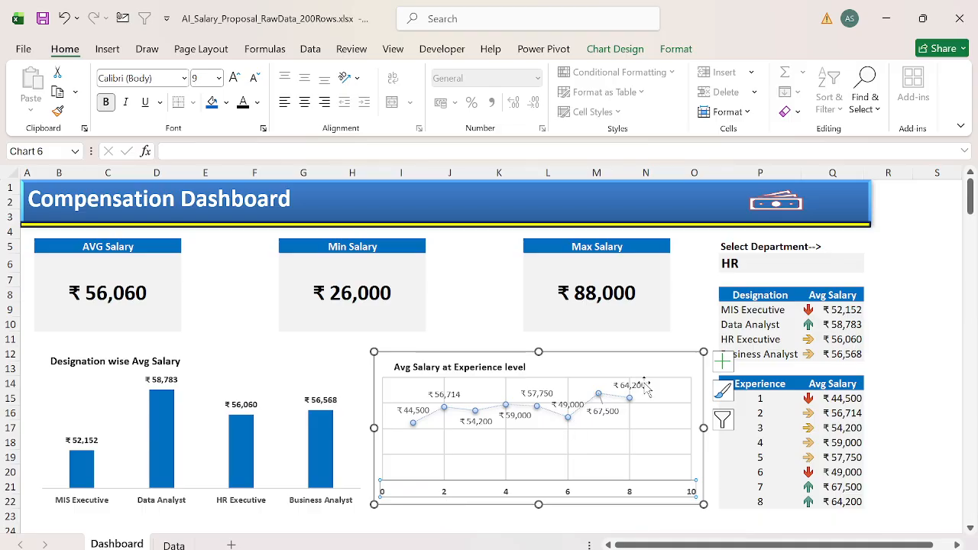
{"action": "left_click", "coordinate": [675, 49]}
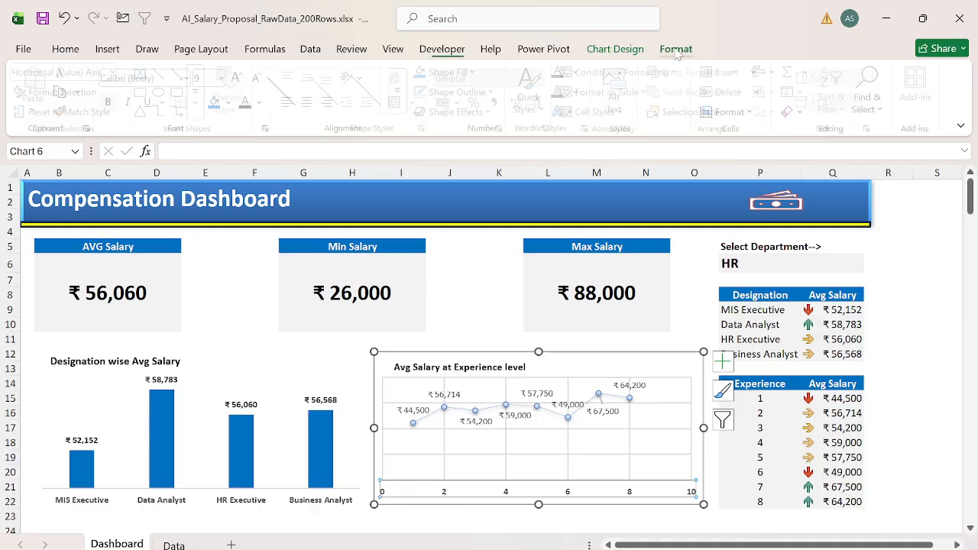
{"action": "left_click", "coordinate": [495, 92]}
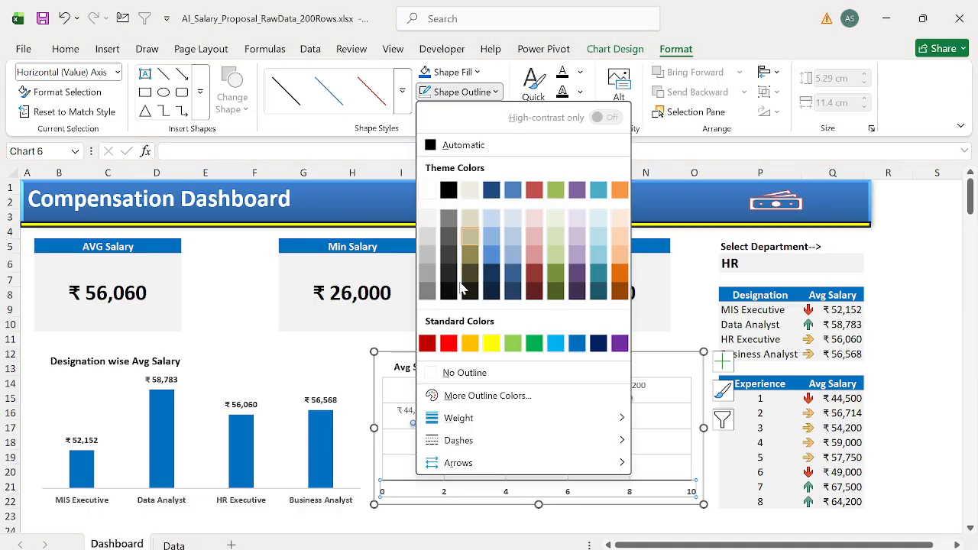
{"action": "left_click", "coordinate": [462, 373]}
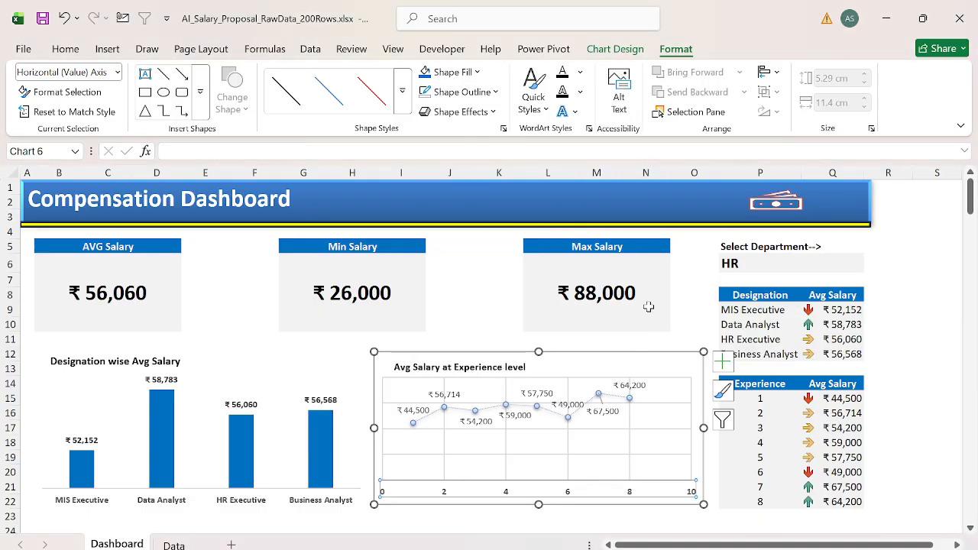
{"action": "left_click", "coordinate": [696, 291]}
Step: Remove the outline from the experience chart's chart area
{"action": "left_click", "coordinate": [628, 369]}
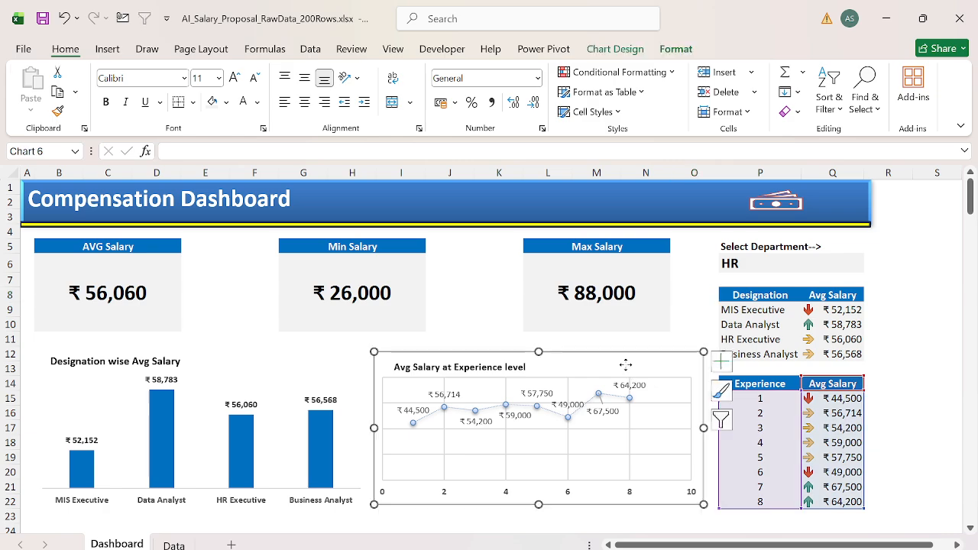
{"action": "left_click", "coordinate": [493, 93]}
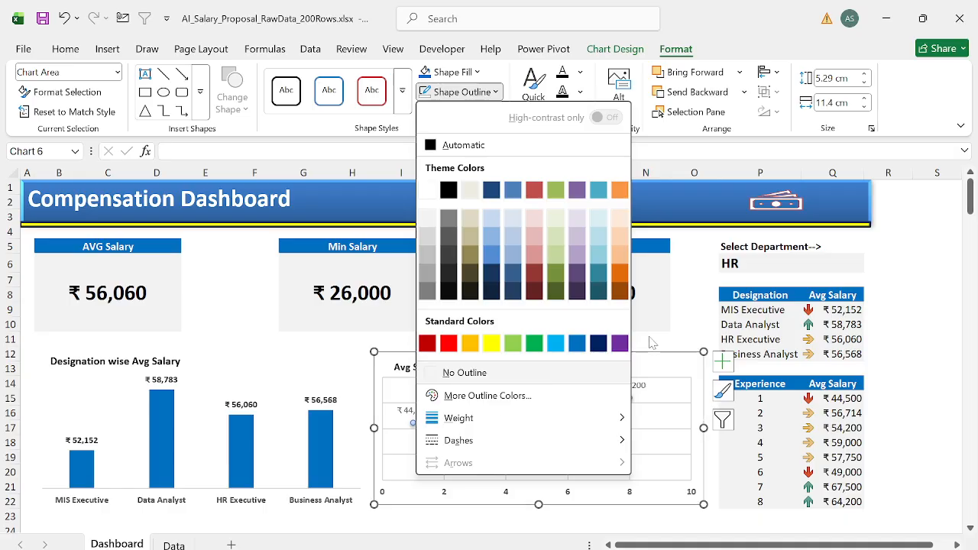
{"action": "left_click", "coordinate": [493, 374]}
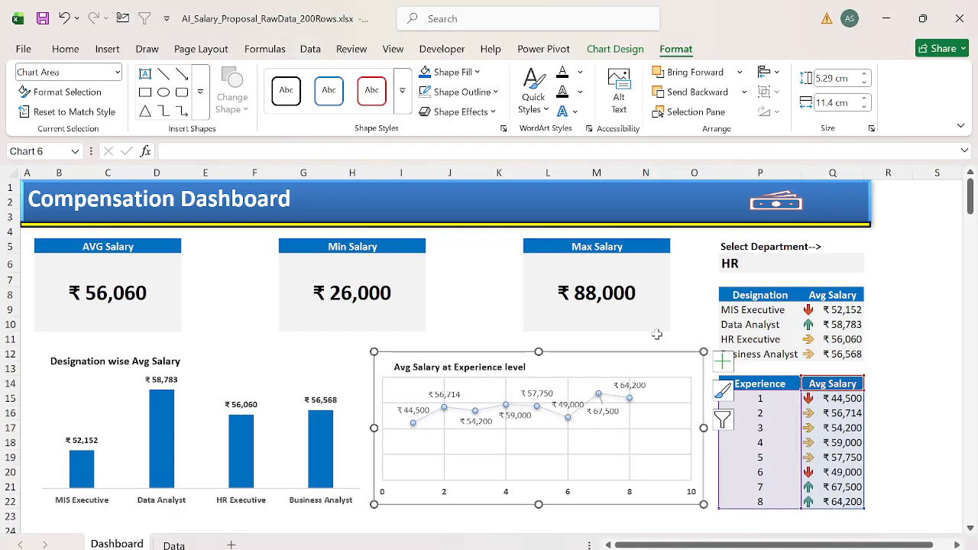
{"action": "left_click", "coordinate": [495, 92]}
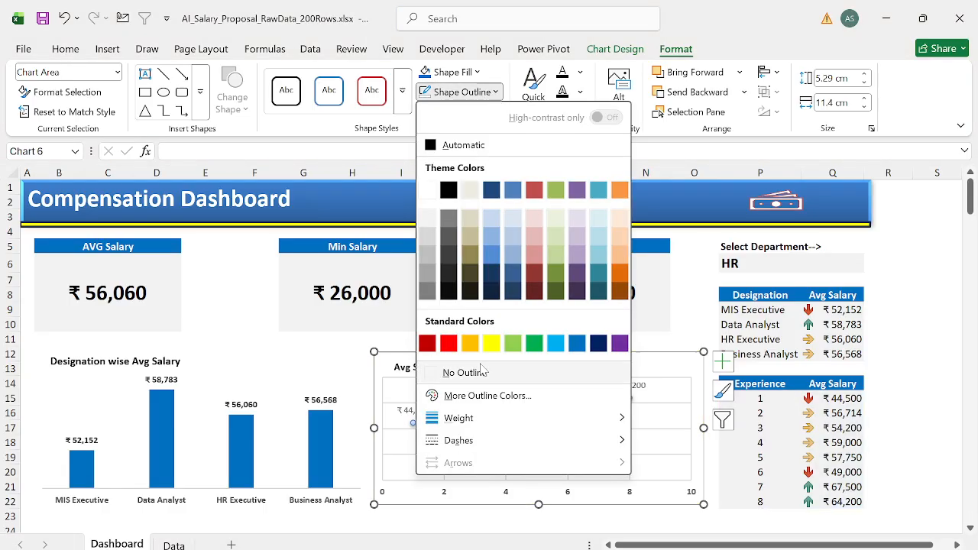
{"action": "left_click", "coordinate": [449, 371]}
{"action": "left_click", "coordinate": [677, 308]}
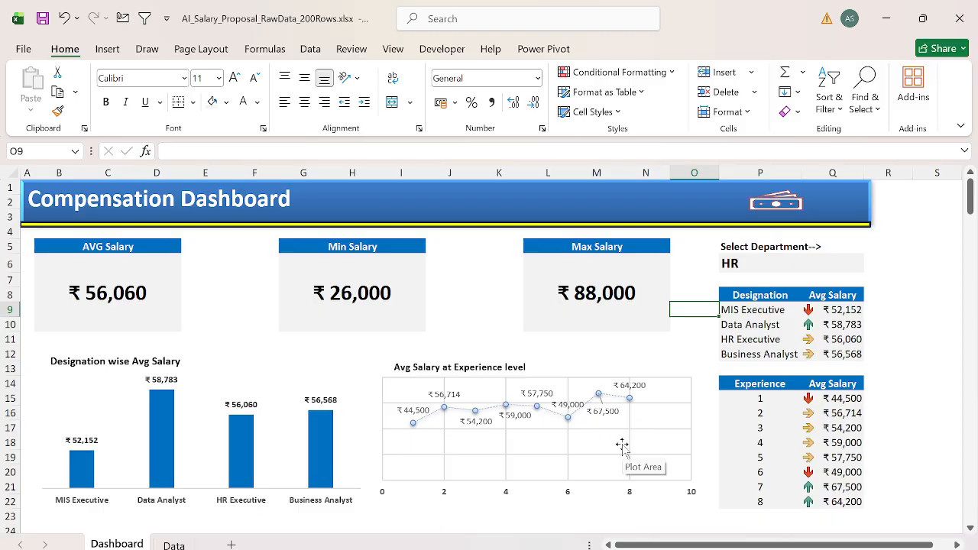
Step: Change the experience chart's type to Stacked Line with Markers
{"action": "left_click", "coordinate": [575, 369]}
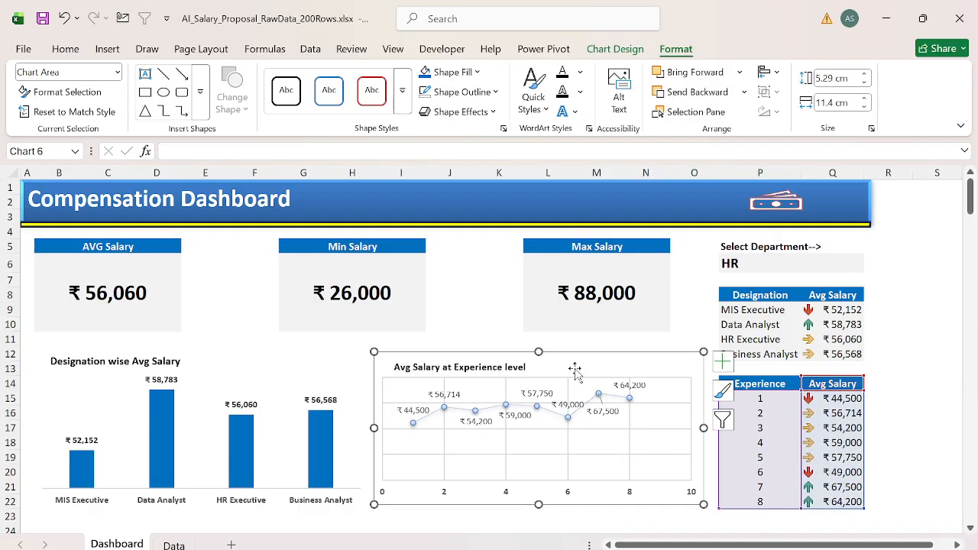
{"action": "right_click", "coordinate": [574, 370]}
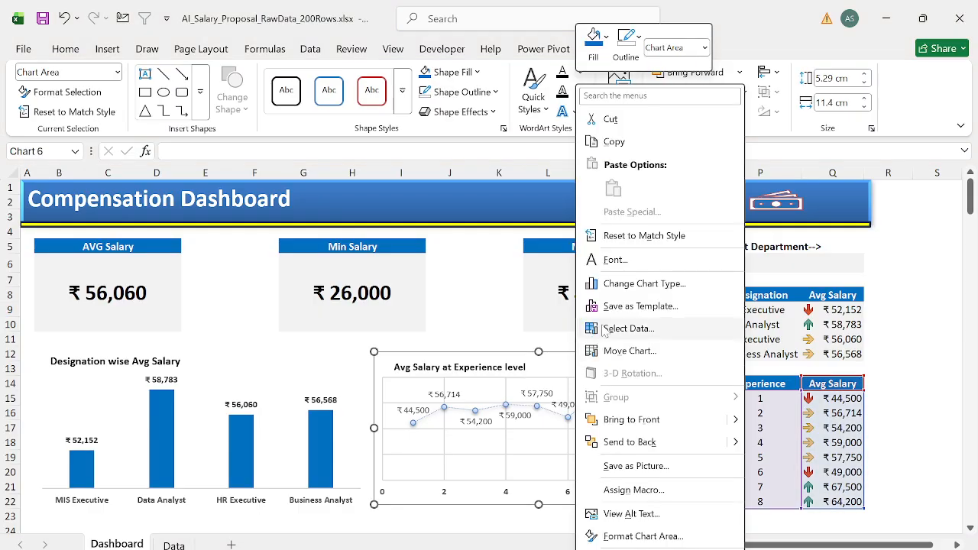
{"action": "left_click", "coordinate": [634, 283]}
{"action": "left_click", "coordinate": [601, 132]}
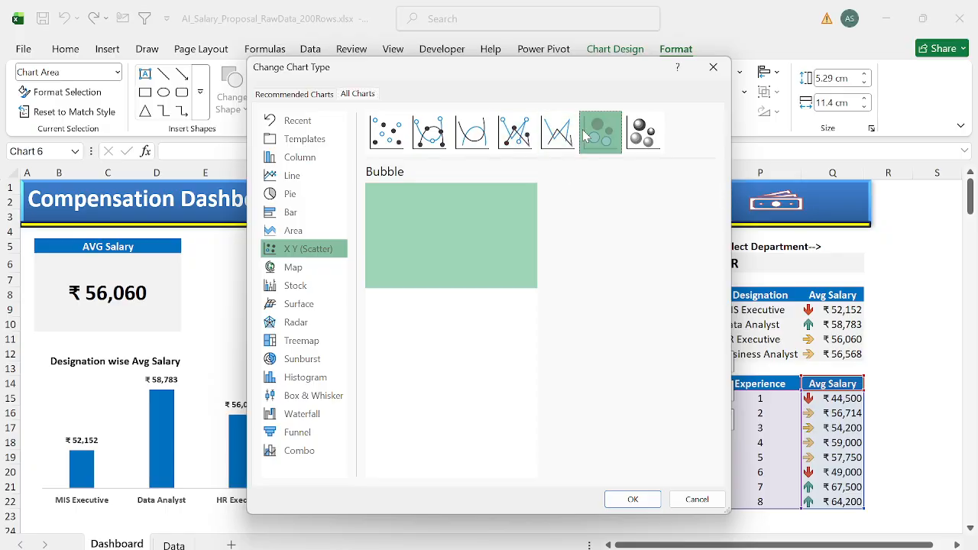
{"action": "left_click", "coordinate": [305, 194]}
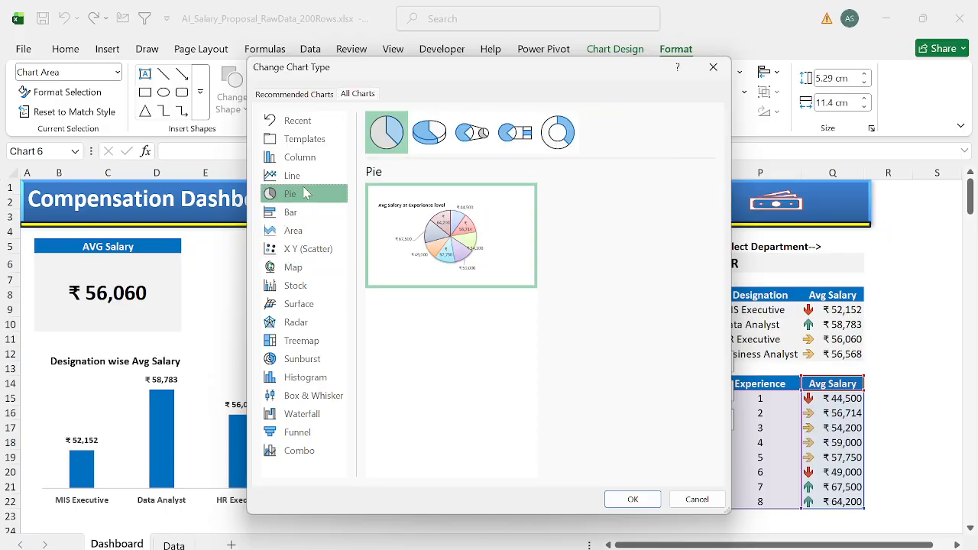
{"action": "left_click", "coordinate": [289, 180]}
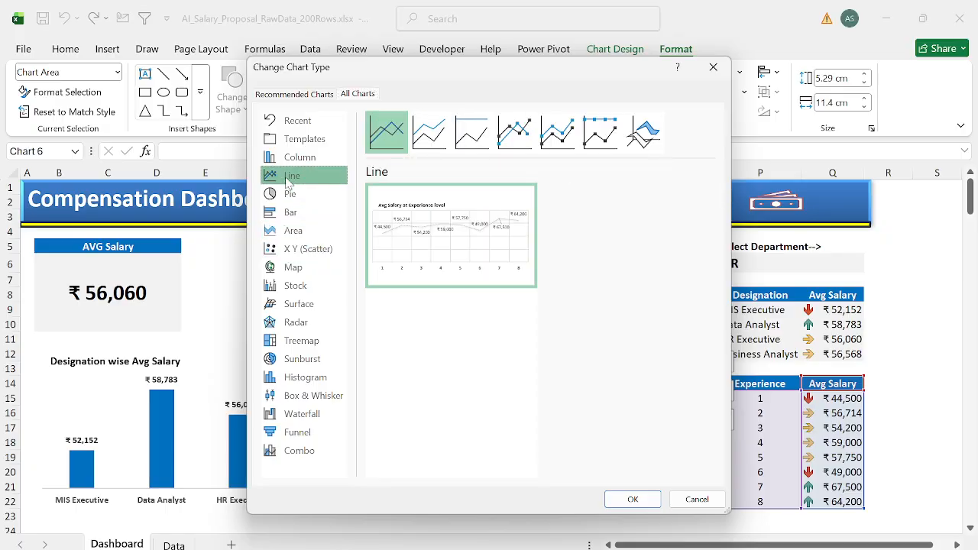
{"action": "left_click", "coordinate": [514, 134]}
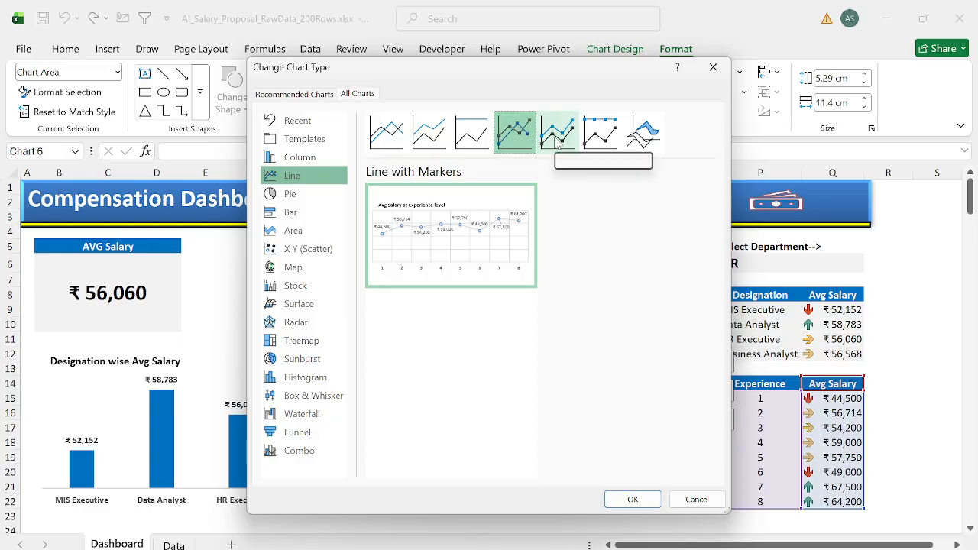
{"action": "left_click", "coordinate": [556, 145]}
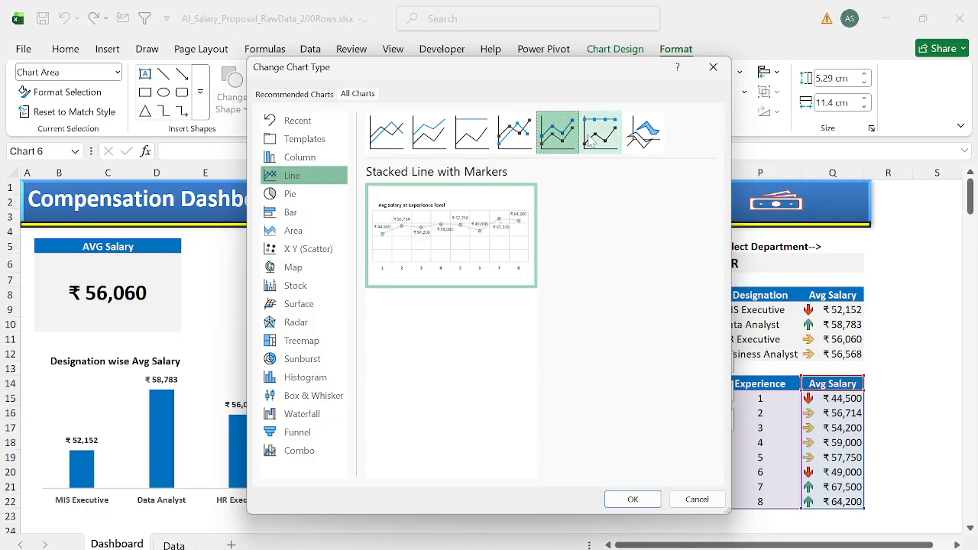
{"action": "left_click", "coordinate": [589, 142]}
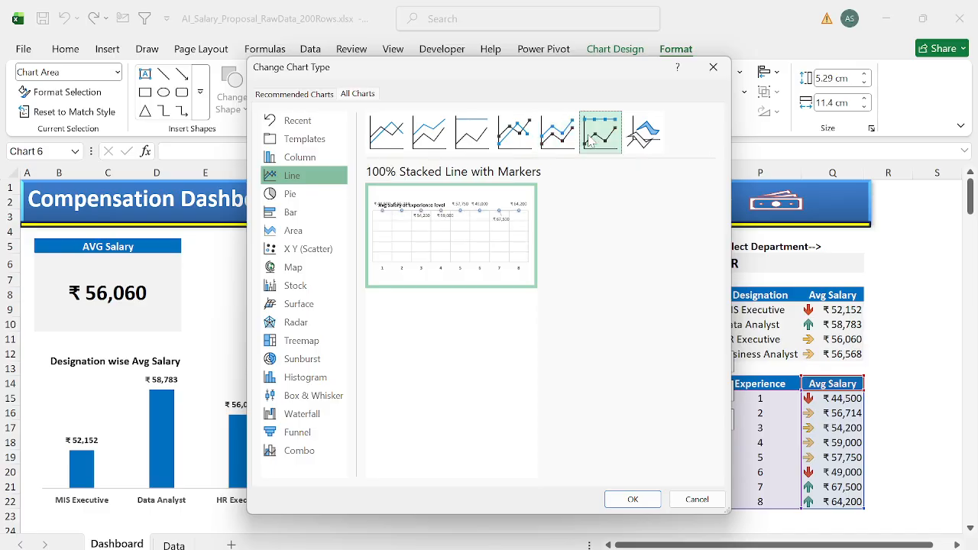
{"action": "left_click", "coordinate": [559, 136]}
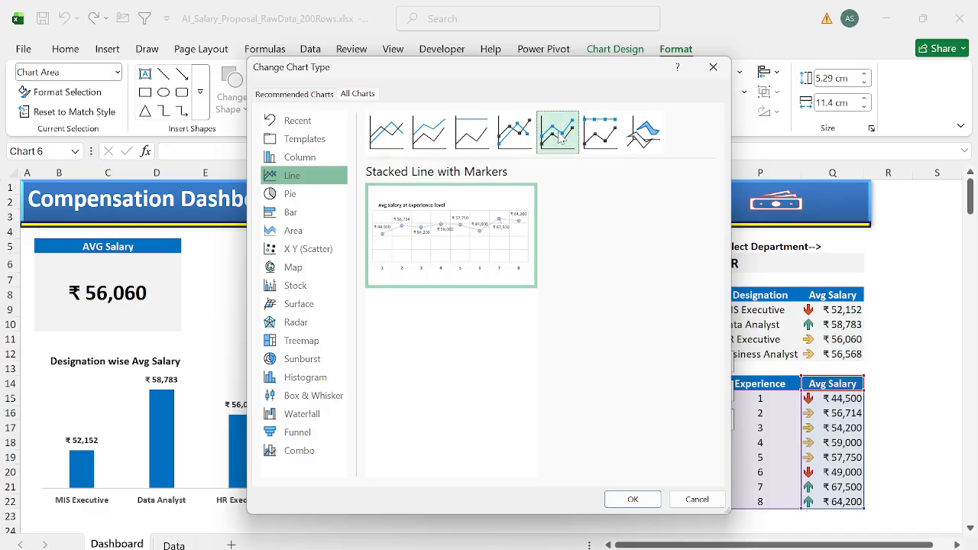
{"action": "left_click", "coordinate": [640, 498]}
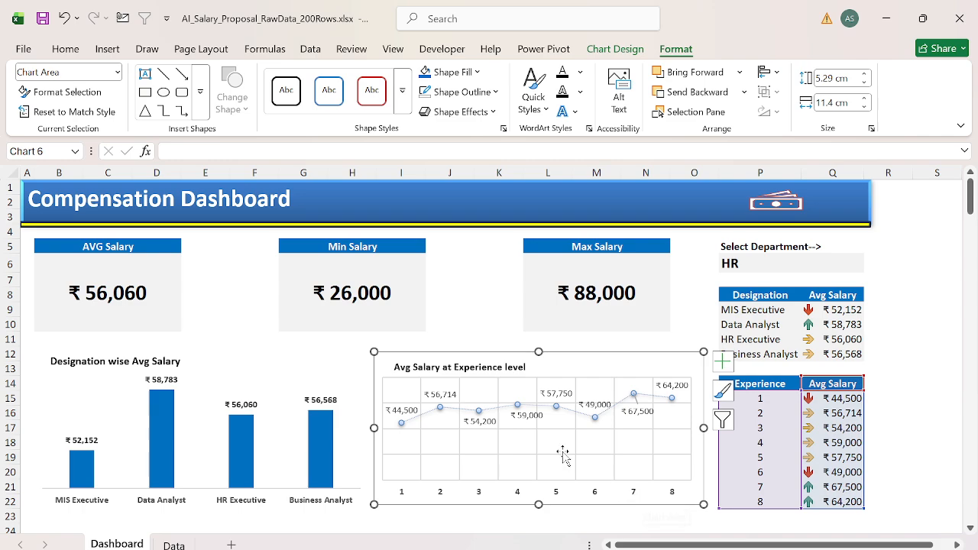
Step: Make the experience chart's data labels bold
{"action": "left_click", "coordinate": [403, 410]}
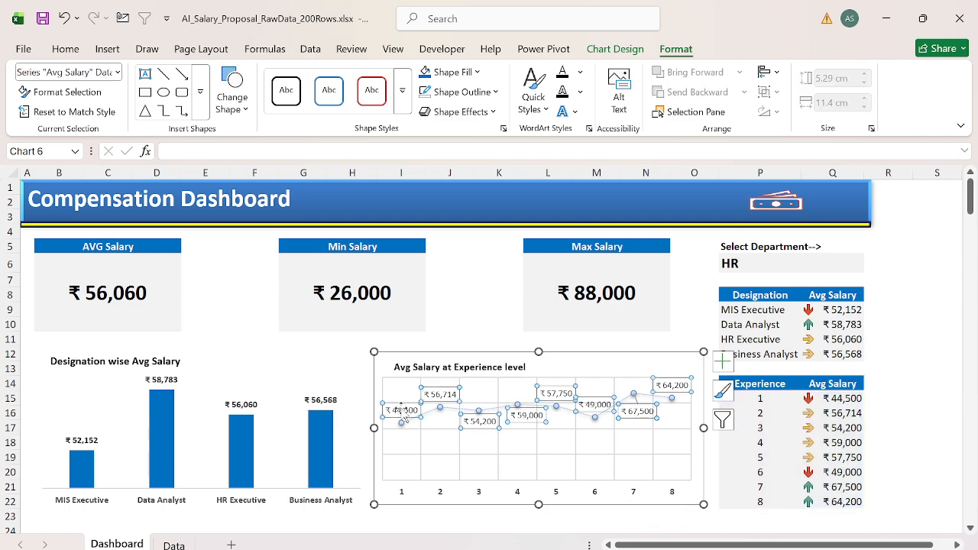
{"action": "left_click", "coordinate": [599, 353]}
{"action": "left_click", "coordinate": [691, 324]}
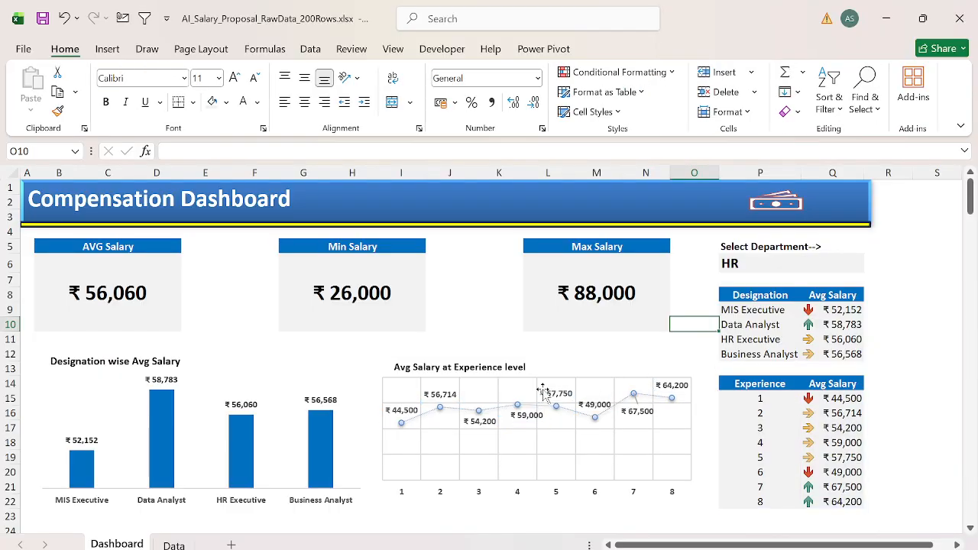
Step: Test the dashboard's department selector by switching cell P6 to MIS, then Analytics, and back to HR
{"action": "left_click", "coordinate": [810, 264]}
{"action": "key", "text": "alt+Down"}
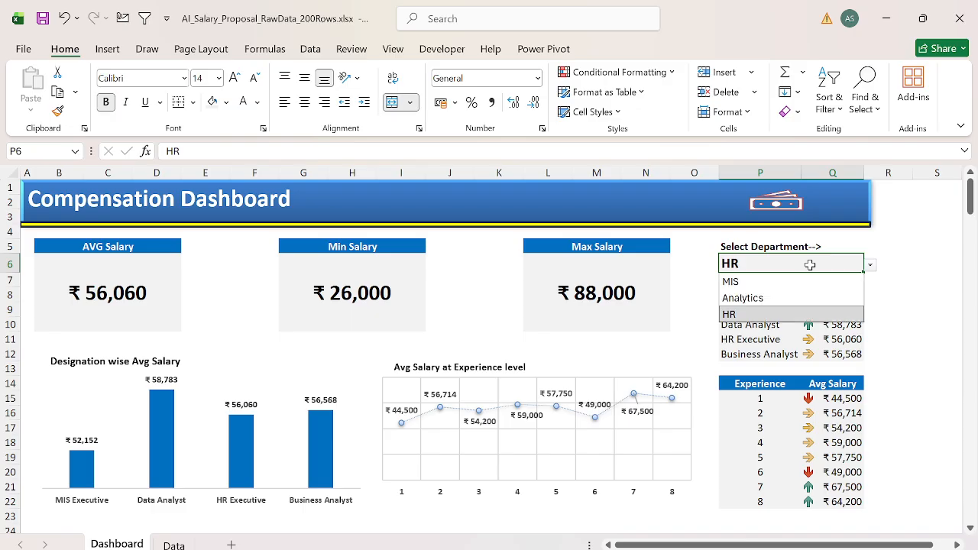
{"action": "key", "text": "Up"}
{"action": "key", "text": "Up"}
{"action": "key", "text": "Return"}
{"action": "key", "text": "alt+Down"}
{"action": "key", "text": "Down"}
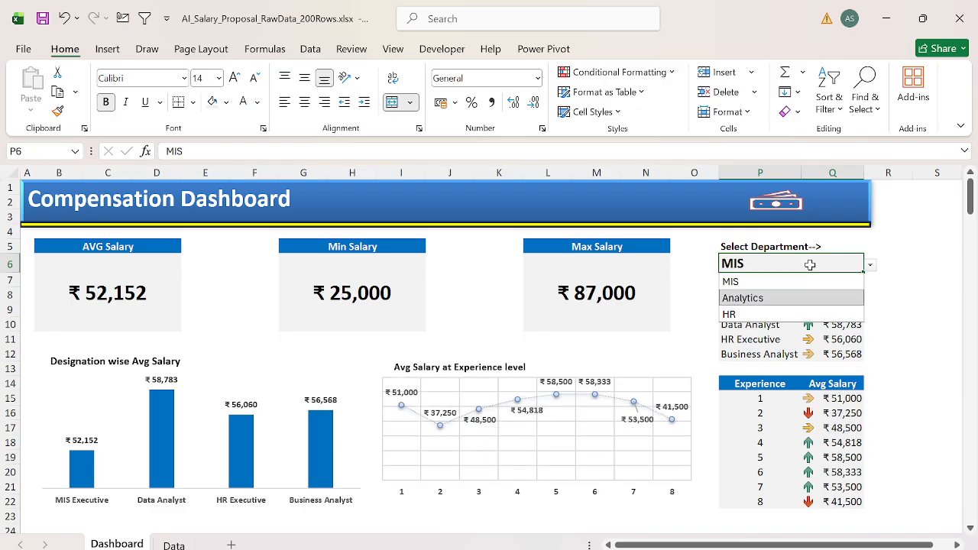
{"action": "key", "text": "Return"}
{"action": "key", "text": "alt+Down"}
{"action": "key", "text": "Down"}
{"action": "key", "text": "Return"}
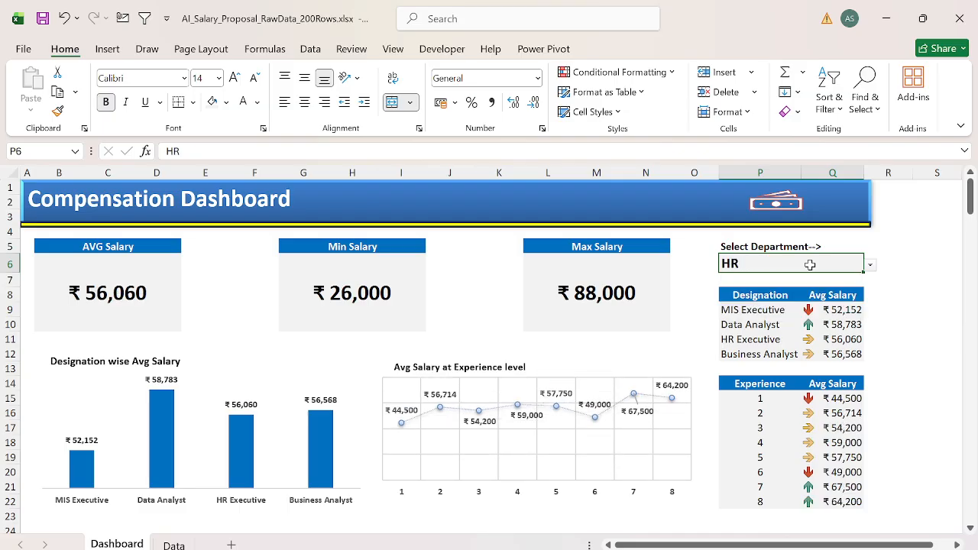
Step: Insert a new column G after NewSalary on the Data sheet and head it Merit%
{"action": "key", "text": "ctrl+Page_Down"}
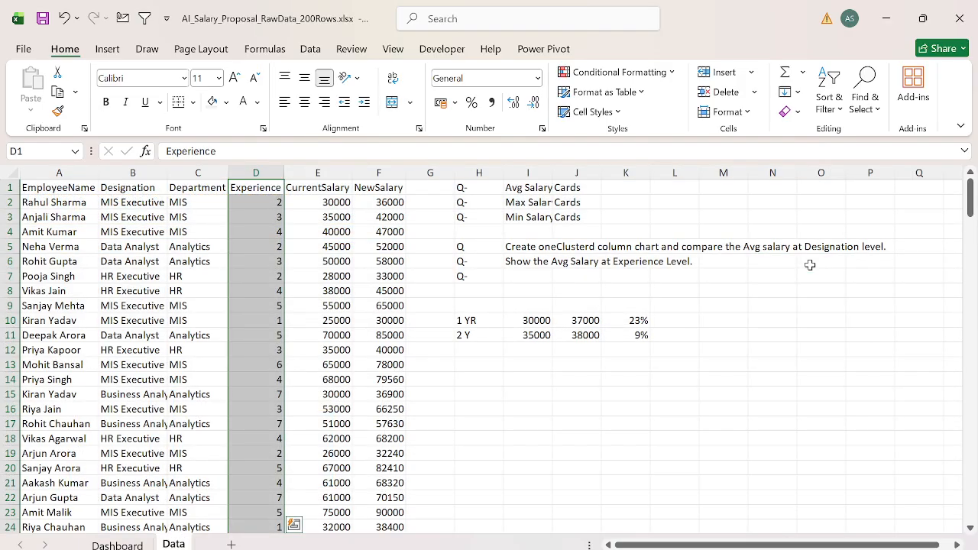
{"action": "left_click", "coordinate": [419, 186]}
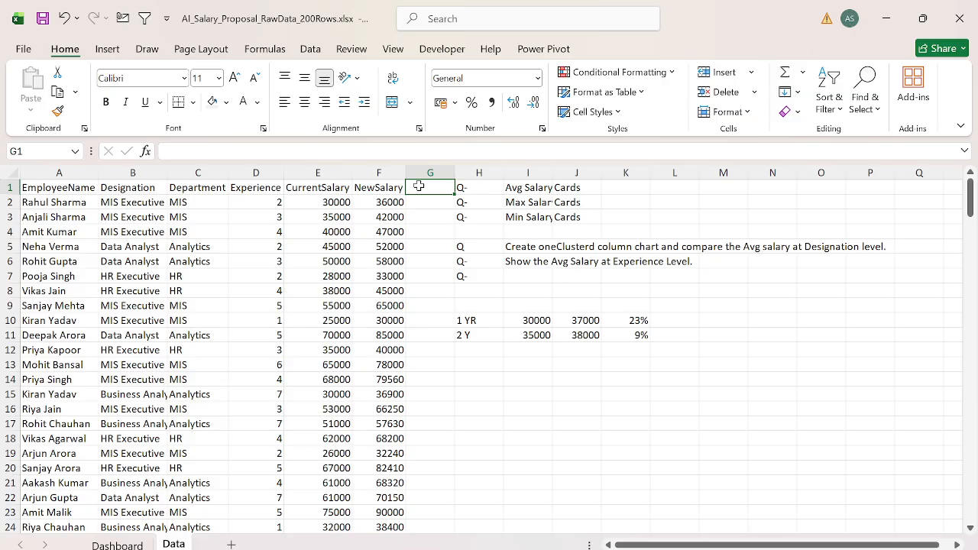
{"action": "key", "text": "ctrl+space"}
{"action": "key", "text": "ctrl+shift+plus"}
{"action": "left_click", "coordinate": [419, 187]}
{"action": "type", "text": "I"}
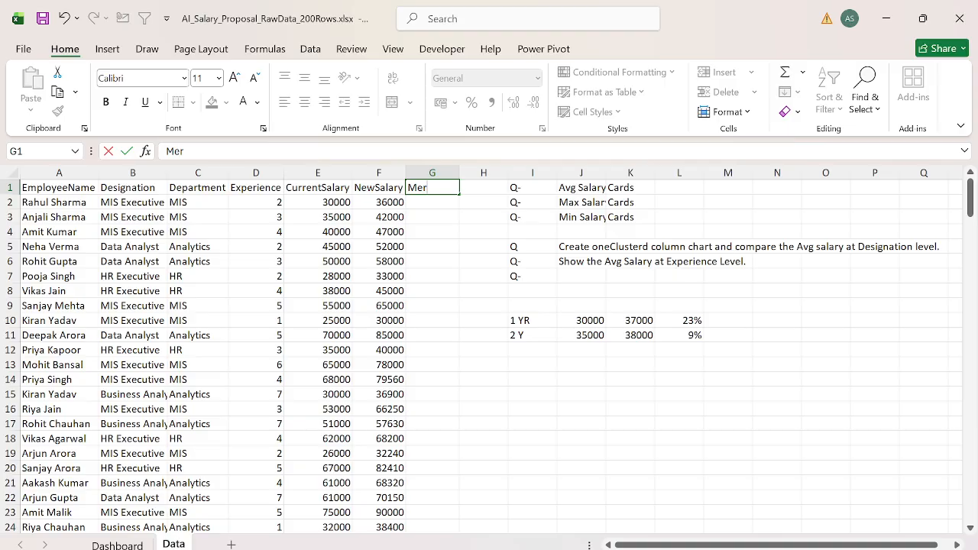
{"action": "type", "text": "erit%"}
{"action": "key", "text": "Return"}
Step: Calculate the first employee's merit increase in G2 with the formula =F2/E2-1
{"action": "type", "text": "="}
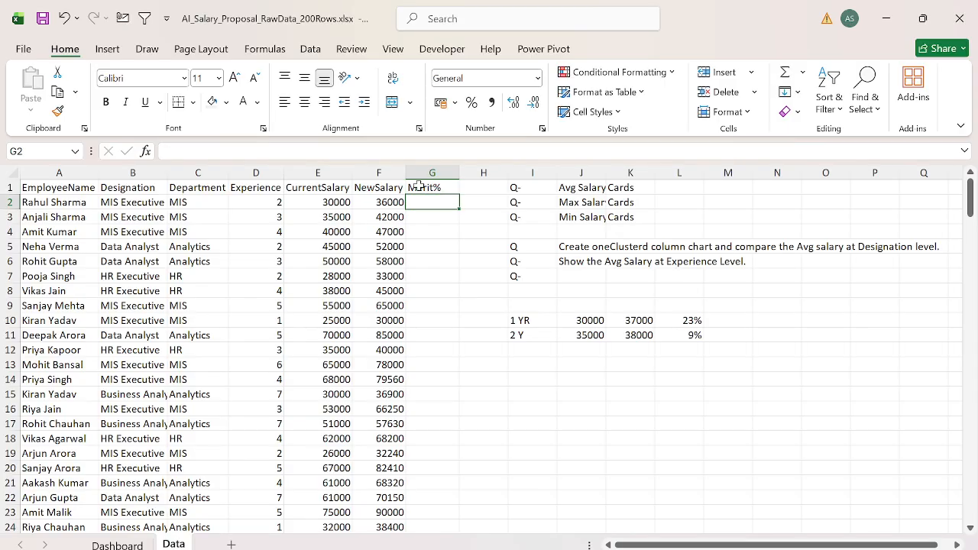
{"action": "key", "text": "Left"}
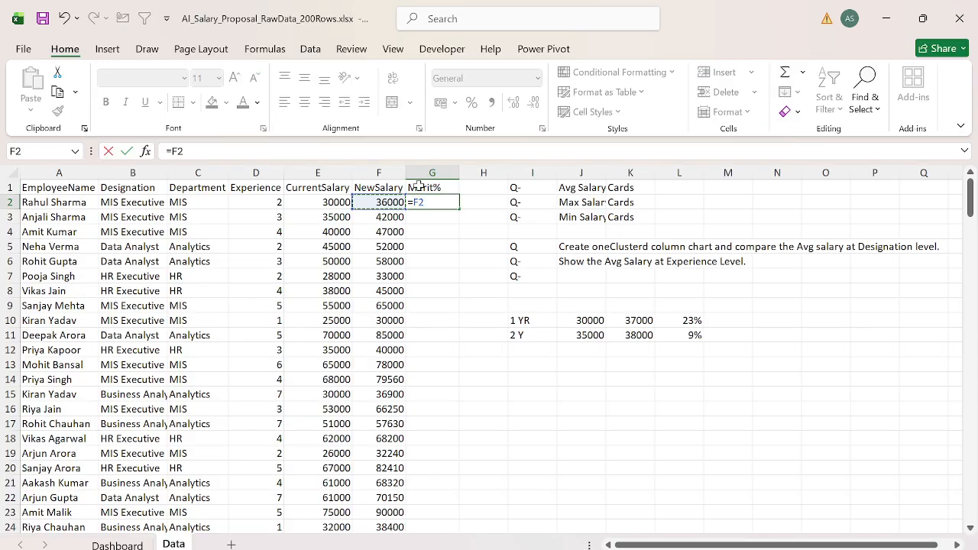
{"action": "type", "text": "/"}
{"action": "key", "text": "Left"}
{"action": "key", "text": "Left"}
{"action": "type", "text": "-1"}
{"action": "key", "text": "Return"}
Step: Fill the Merit% formula down to G201 and format the results as percentages
{"action": "key", "text": "Left"}
{"action": "key", "text": "ctrl+Down"}
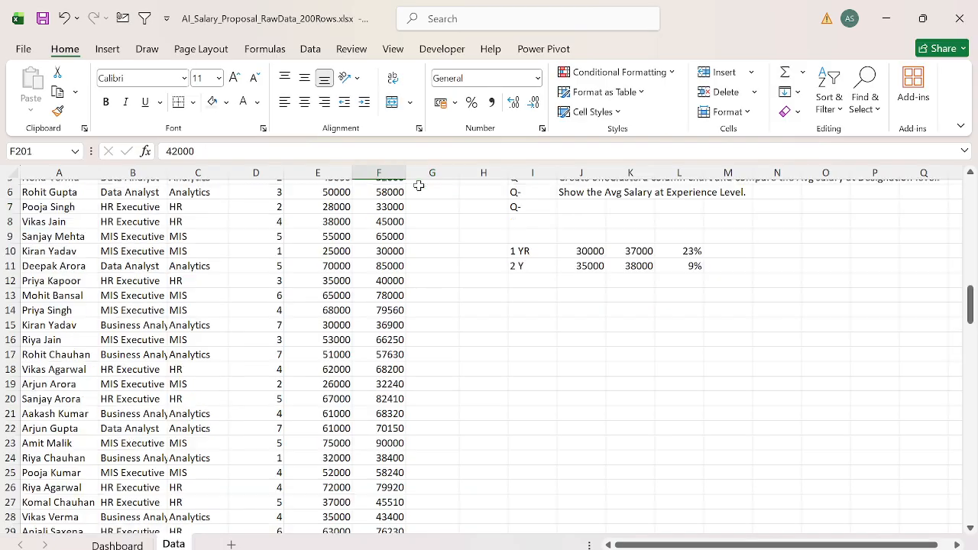
{"action": "key", "text": "Right"}
{"action": "key", "text": "ctrl+shift+Up"}
{"action": "key", "text": "ctrl+d"}
{"action": "key", "text": "ctrl+shift+5"}
{"action": "key", "text": "ctrl+BackSpace"}
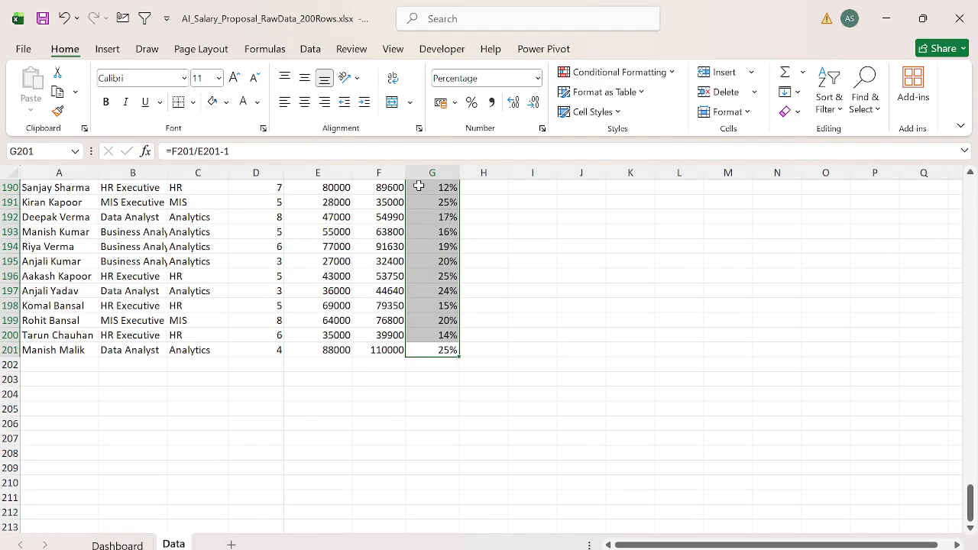
{"action": "key", "text": "ctrl+Up"}
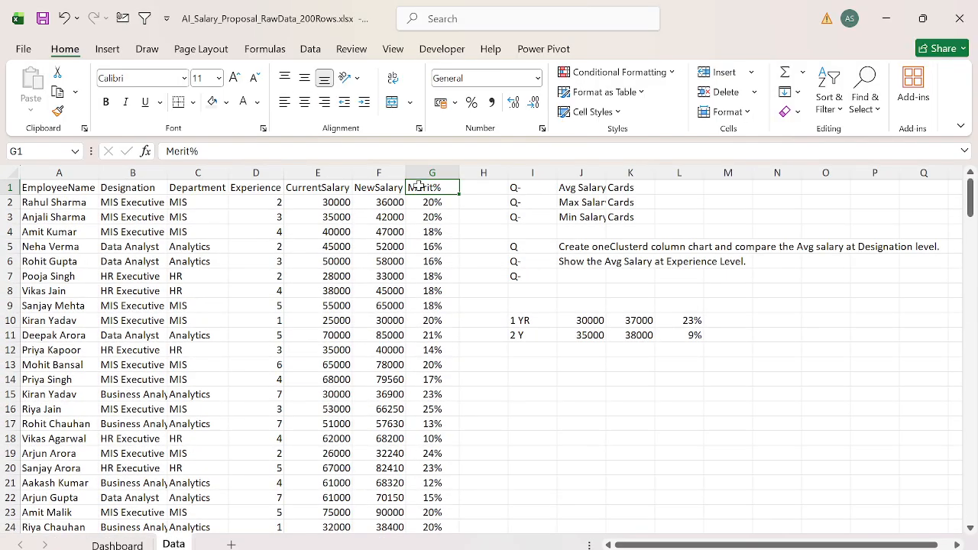
{"action": "key", "text": "Left"}
{"action": "key", "text": "Right"}
{"action": "key", "text": "Right"}
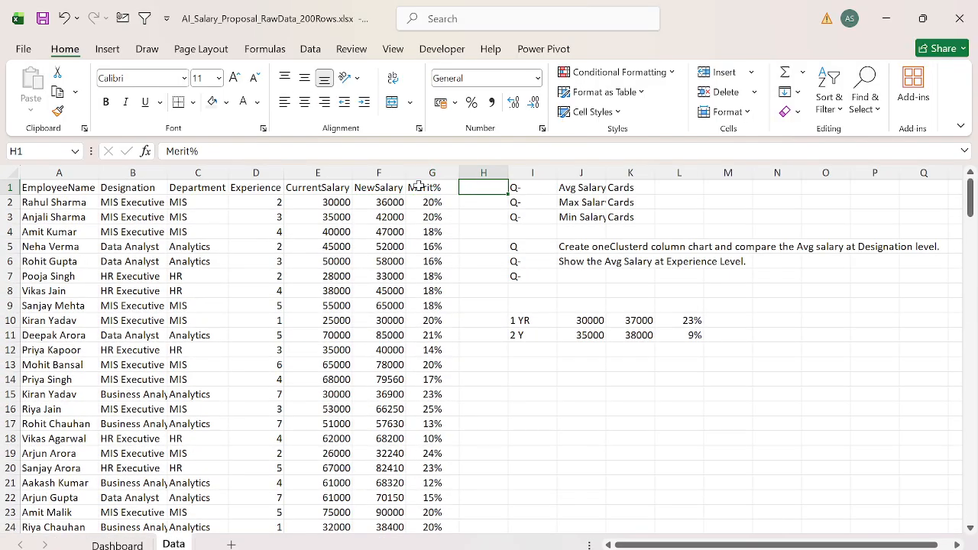
{"action": "key", "text": "ctrl+Page_Up"}
{"action": "key", "text": "ctrl+Page_Down"}
{"action": "key", "text": "Right"}
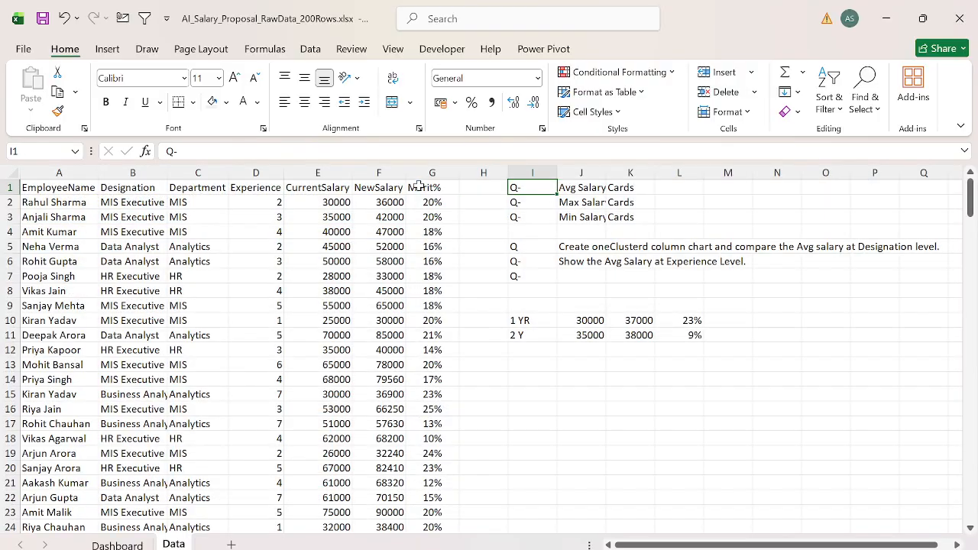
{"action": "key", "text": "Left"}
{"action": "key", "text": "Left"}
{"action": "key", "text": "Left"}
{"action": "key", "text": "Left"}
{"action": "key", "text": "Left"}
{"action": "key", "text": "ctrl+shift+Down"}
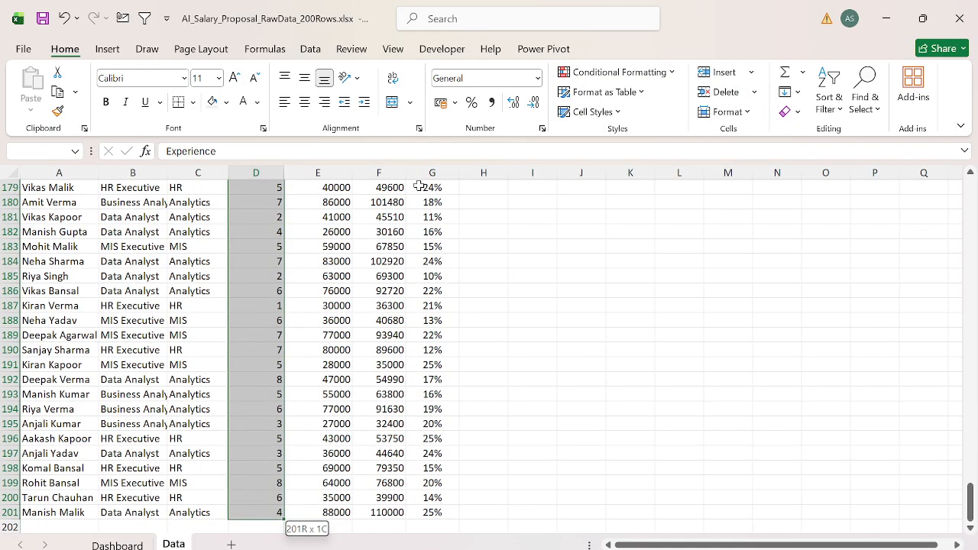
{"action": "key", "text": "Left"}
{"action": "key", "text": "Left"}
{"action": "key", "text": "ctrl+shift+Down"}
{"action": "key", "text": "ctrl+c"}
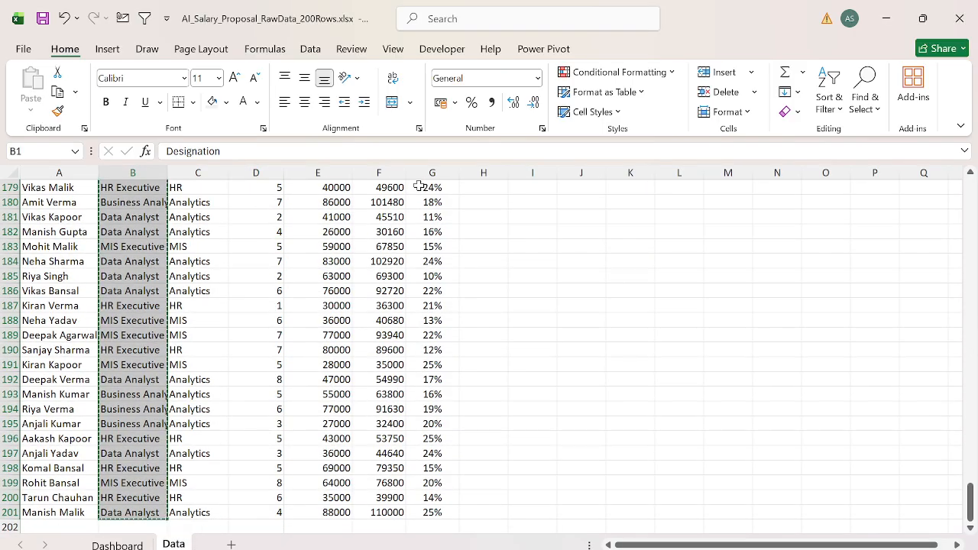
{"action": "key", "text": "ctrl+Up"}
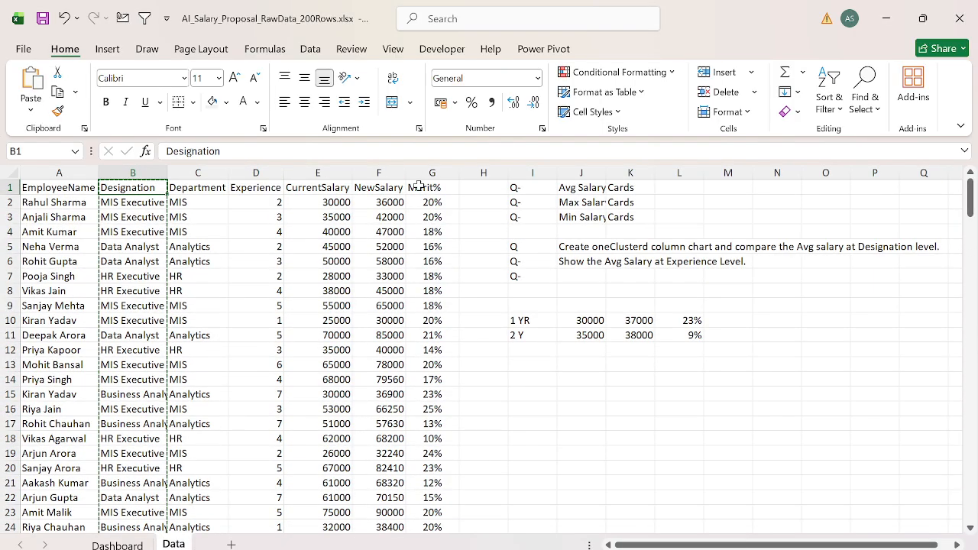
{"action": "key", "text": "ctrl+Page_Up"}
{"action": "key", "text": "ctrl+Page_Down"}
Step: Copy the whole Experience column, header included, to the empty area starting at S1 on the Data sheet
{"action": "key", "text": "Right"}
{"action": "key", "text": "Right"}
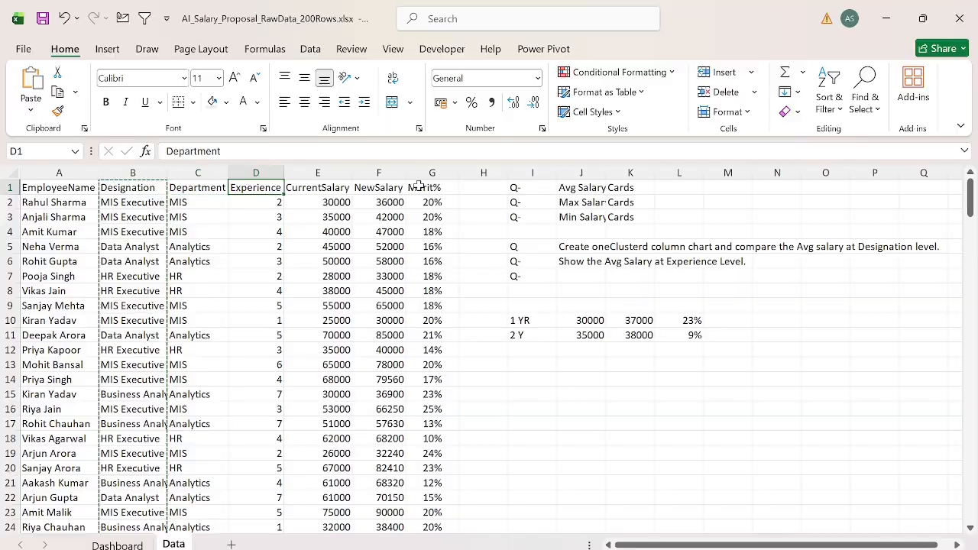
{"action": "key", "text": "ctrl+shift+Down"}
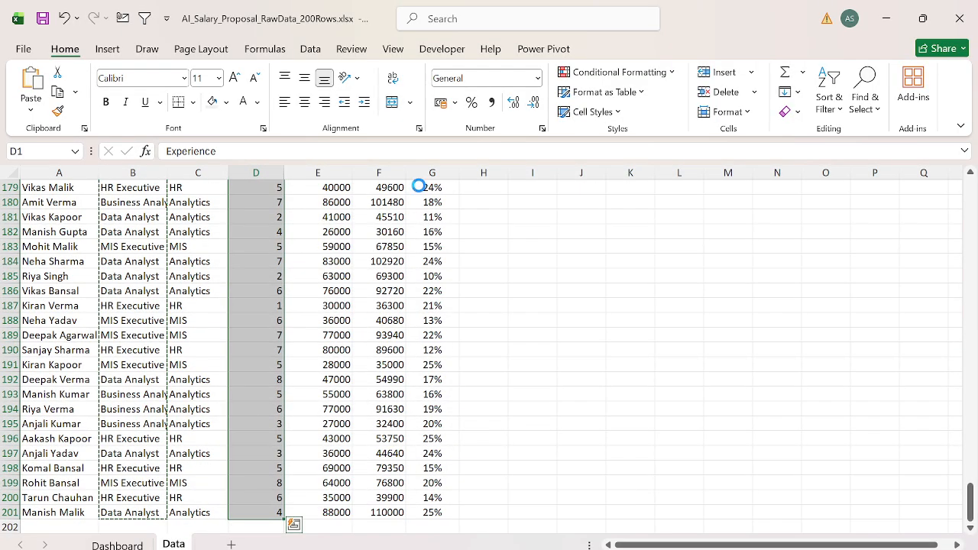
{"action": "key", "text": "ctrl+c"}
{"action": "key", "text": "ctrl+Up"}
{"action": "key", "text": "Right"}
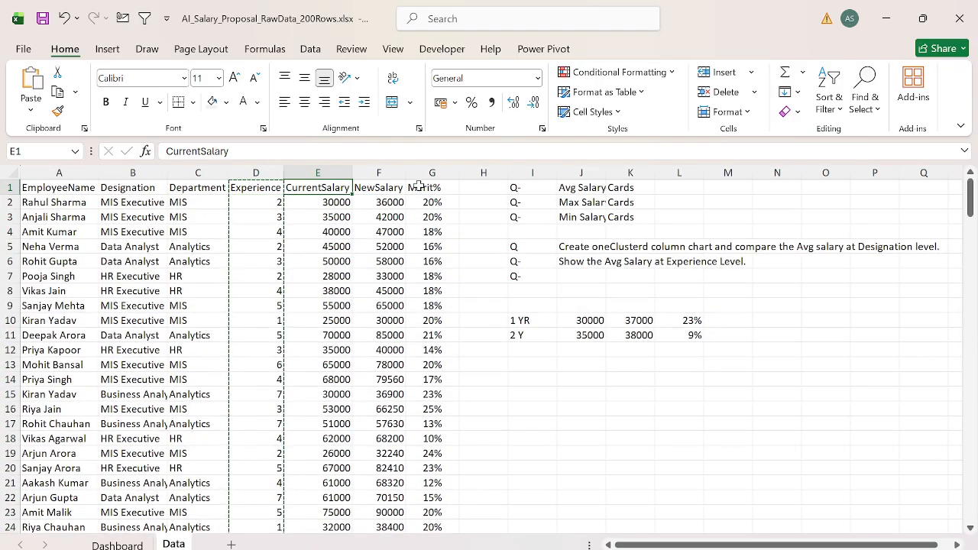
{"action": "key", "text": "Right"}
{"action": "key", "text": "Right"}
{"action": "key", "text": "Right"}
{"action": "key", "text": "Right"}
{"action": "key", "text": "Right"}
{"action": "key", "text": "Right"}
{"action": "key", "text": "Right"}
{"action": "key", "text": "Right"}
{"action": "key", "text": "Right"}
{"action": "key", "text": "Right"}
{"action": "key", "text": "Right"}
{"action": "key", "text": "Right"}
{"action": "key", "text": "Right"}
{"action": "key", "text": "Right"}
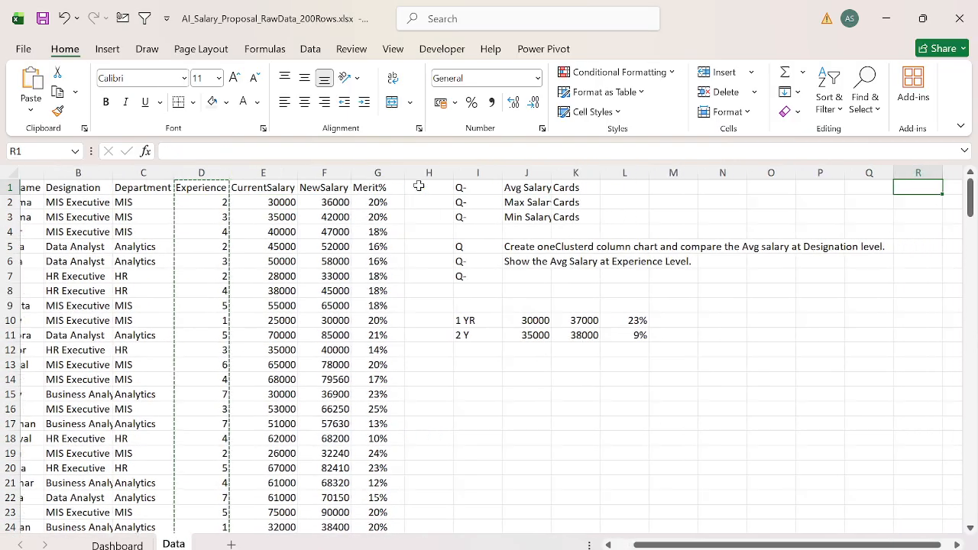
{"action": "key", "text": "ctrl+v"}
Step: Copy the whole Designation column, header included, to T1 beside the copied Experience values
{"action": "key", "text": "Left"}
{"action": "key", "text": "Left"}
{"action": "key", "text": "Left"}
{"action": "key", "text": "Left"}
{"action": "key", "text": "Left"}
{"action": "key", "text": "Left"}
{"action": "key", "text": "Left"}
{"action": "key", "text": "Left"}
{"action": "key", "text": "Left"}
{"action": "key", "text": "Left"}
{"action": "key", "text": "Left"}
{"action": "key", "text": "Left"}
{"action": "key", "text": "Left"}
{"action": "key", "text": "Left"}
{"action": "key", "text": "Left"}
{"action": "key", "text": "Left"}
{"action": "key", "text": "Left"}
{"action": "key", "text": "Left"}
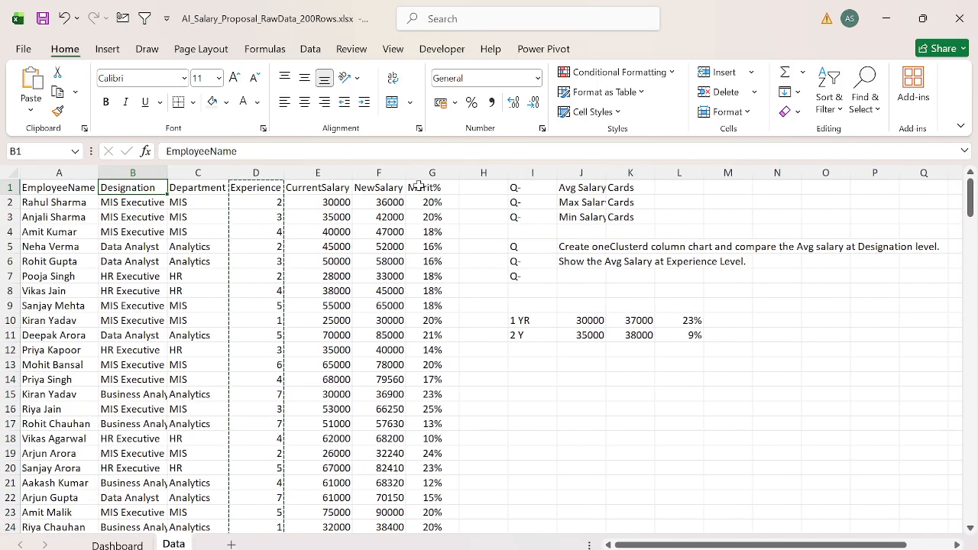
{"action": "key", "text": "Right"}
{"action": "key", "text": "ctrl+shift+Down"}
{"action": "key", "text": "ctrl+c"}
{"action": "key", "text": "ctrl+Right"}
{"action": "key", "text": "Right"}
{"action": "key", "text": "Right"}
{"action": "key", "text": "Right"}
{"action": "key", "text": "Right"}
{"action": "key", "text": "Right"}
{"action": "key", "text": "Right"}
{"action": "key", "text": "Right"}
{"action": "key", "text": "Right"}
{"action": "key", "text": "Right"}
{"action": "key", "text": "Right"}
{"action": "key", "text": "Right"}
{"action": "key", "text": "Right"}
{"action": "key", "text": "Right"}
{"action": "key", "text": "Right"}
{"action": "key", "text": "Right"}
{"action": "key", "text": "Right"}
{"action": "key", "text": "Right"}
{"action": "key", "text": "Right"}
{"action": "key", "text": "Right"}
{"action": "key", "text": "Right"}
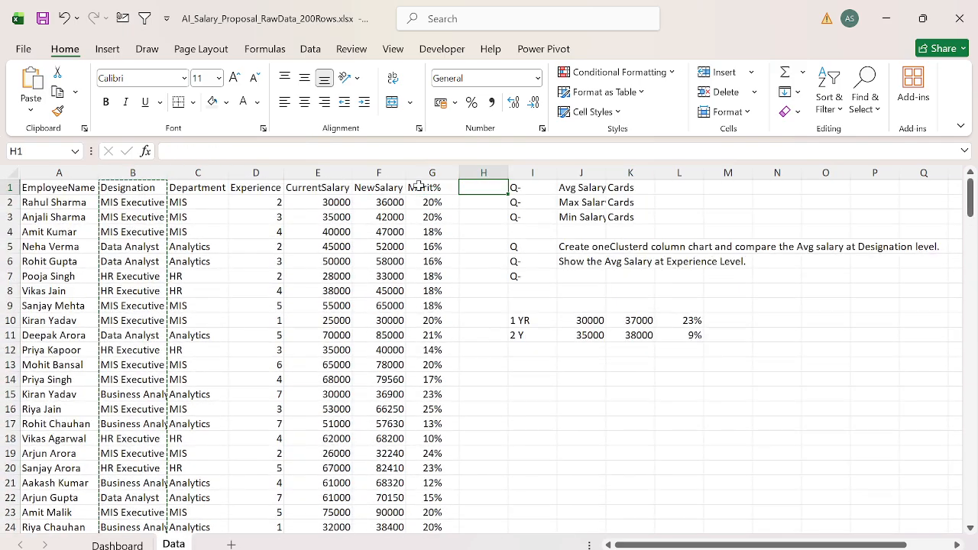
{"action": "key", "text": "ctrl+Left"}
{"action": "key", "text": "Right"}
{"action": "key", "text": "ctrl+v"}
Step: Remove duplicate Experience and Designation combinations from the copied list in columns S and T
{"action": "key", "text": "Left"}
{"action": "key", "text": "shift+Right"}
{"action": "key", "text": "ctrl+shift+Down"}
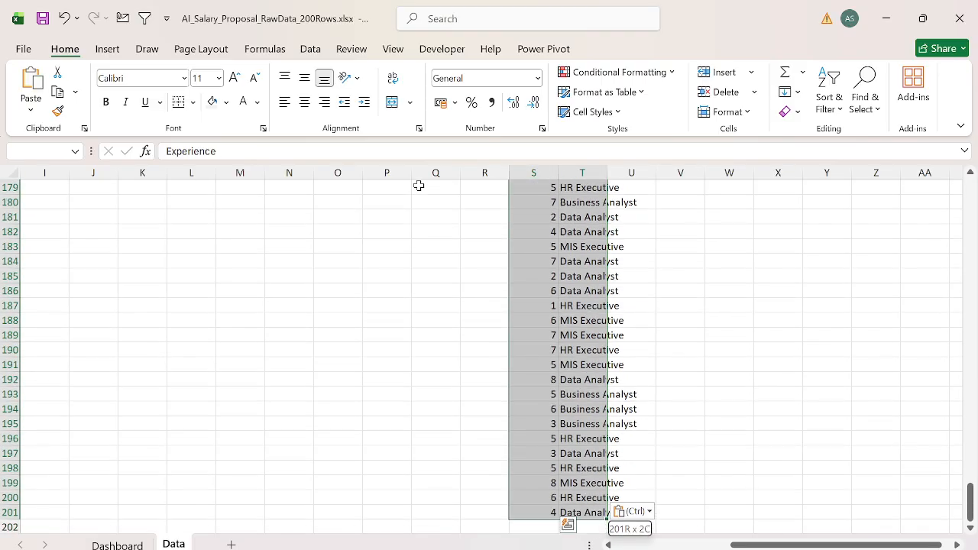
{"action": "key", "text": "alt+a"}
{"action": "key", "text": "m"}
{"action": "key", "text": "Return"}
{"action": "key", "text": "Return"}
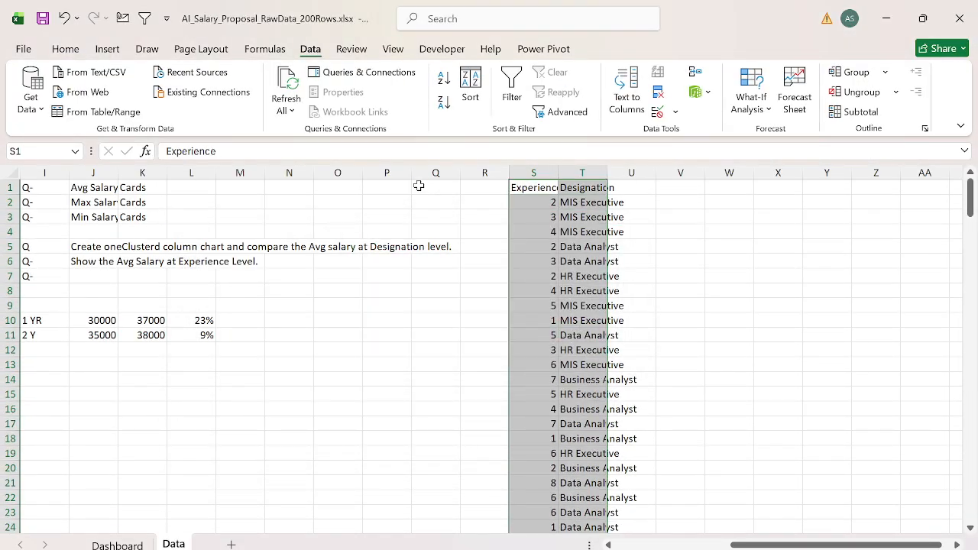
Step: Sort the deduplicated list in columns S and T by Experience, Smallest to Largest
{"action": "key", "text": "ctrl+shift+Down"}
{"action": "key", "text": "alt+d"}
{"action": "key", "text": "s"}
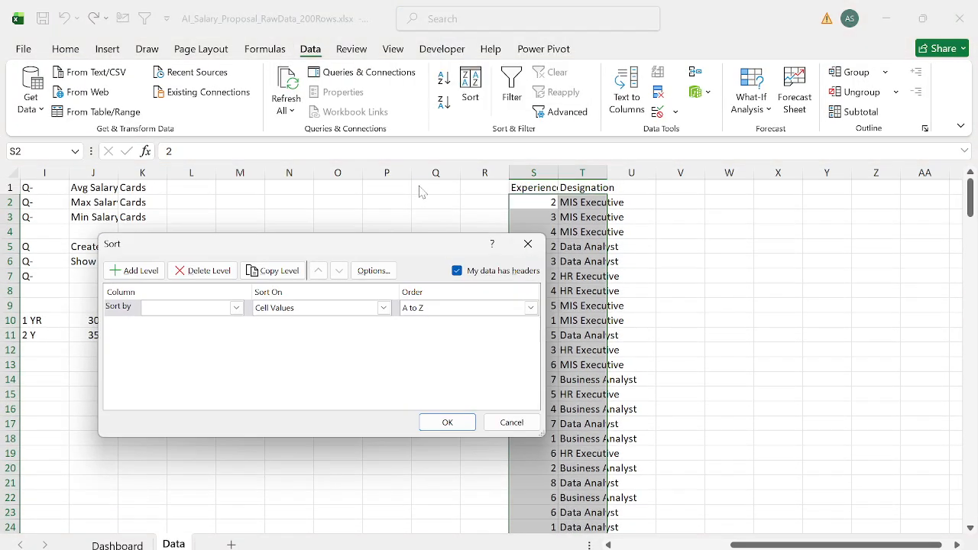
{"action": "left_click", "coordinate": [236, 307]}
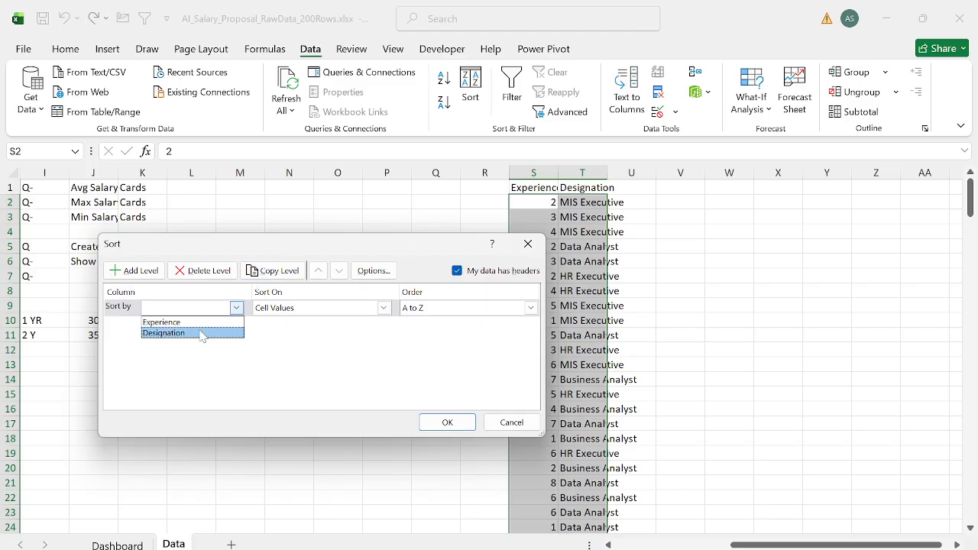
{"action": "left_click", "coordinate": [190, 327]}
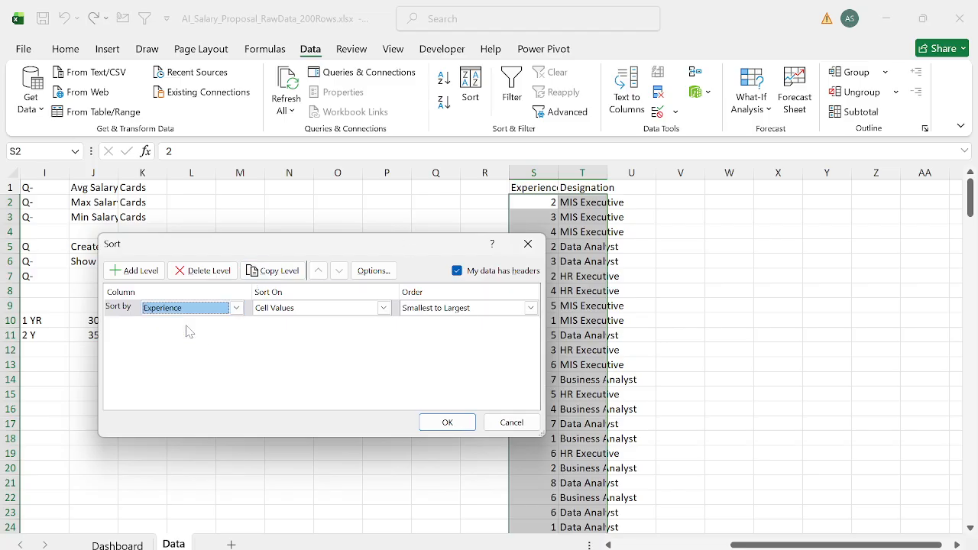
{"action": "left_click", "coordinate": [448, 422]}
{"action": "key", "text": "Up"}
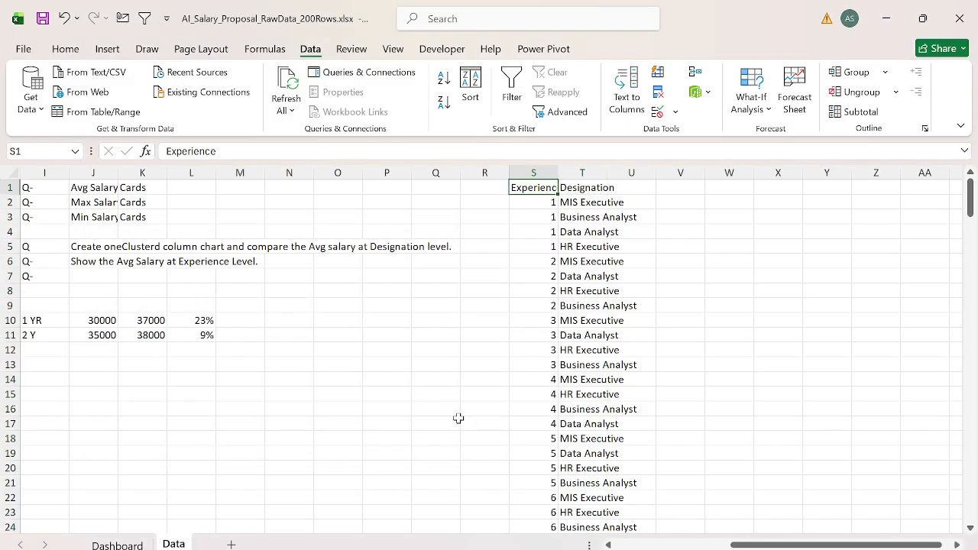
Step: AutoFit the widths of columns S and T and center the Experience and Designation list
{"action": "key", "text": "ctrl+shift+Down"}
{"action": "key", "text": "ctrl+shift+Right"}
{"action": "key", "text": "alt+h"}
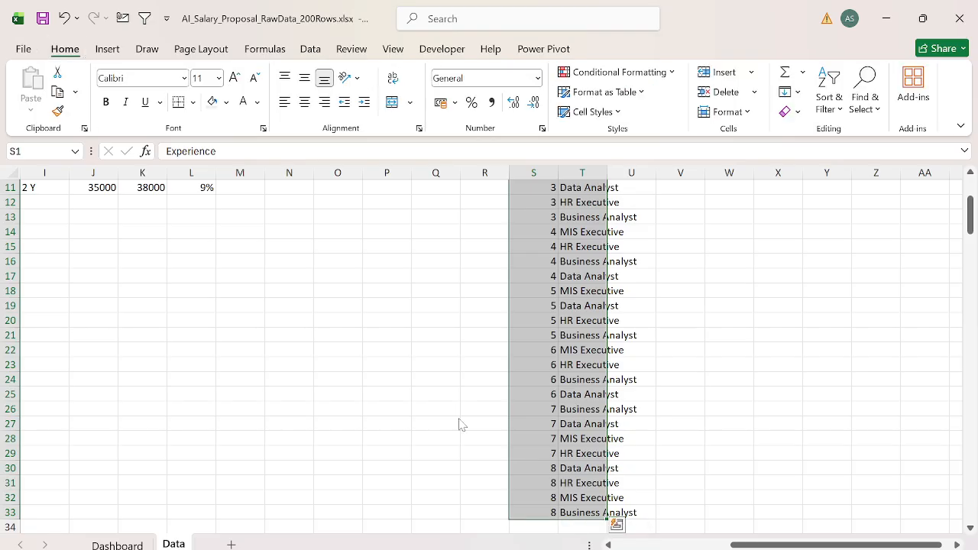
{"action": "key", "text": "o"}
{"action": "key", "text": "i"}
{"action": "key", "text": "alt+h"}
{"action": "key", "text": "a"}
{"action": "key", "text": "c"}
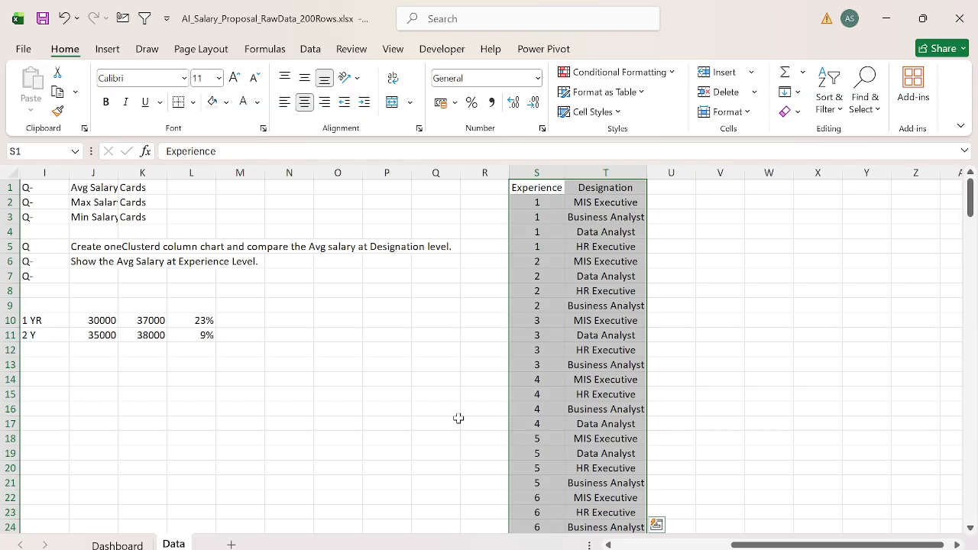
{"action": "key", "text": "Up"}
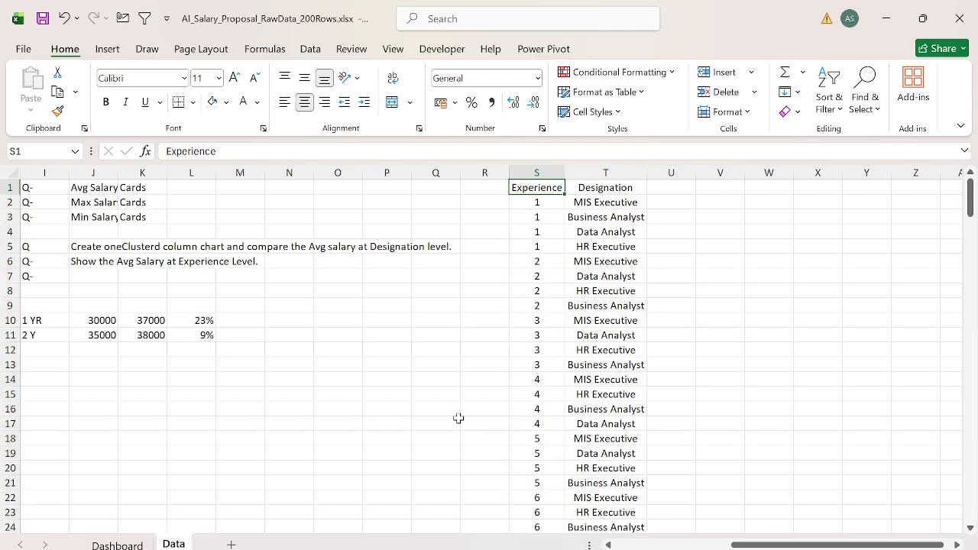
{"action": "key", "text": "Right"}
{"action": "key", "text": "Right"}
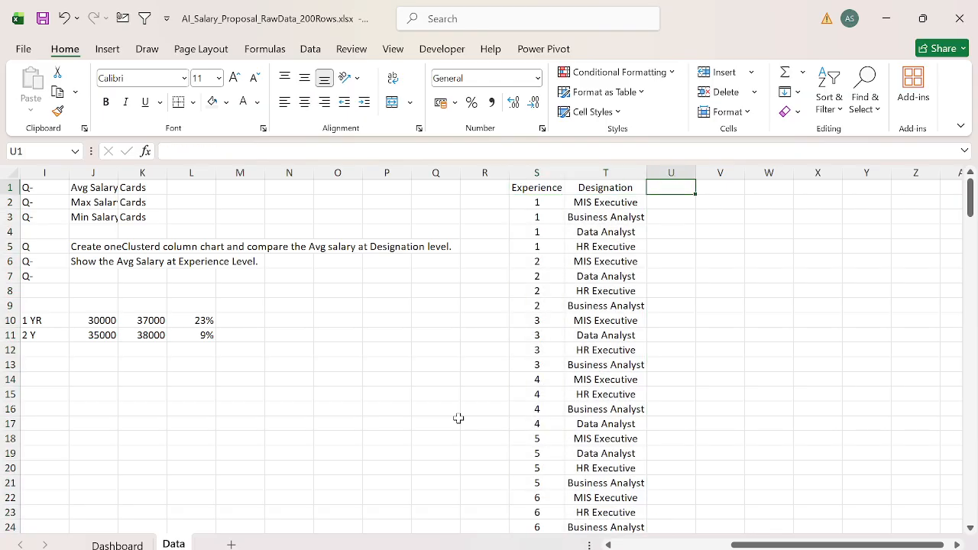
{"action": "type", "text": "Dep"}
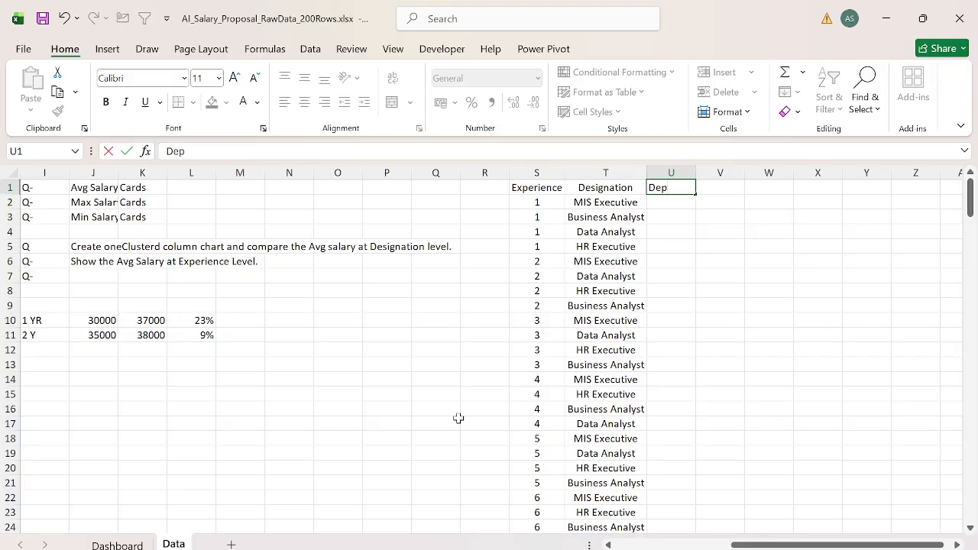
{"action": "type", "text": "artment"}
{"action": "key", "text": "Escape"}
Step: Review the Experience and Designation list in columns S and T alongside the source data and task notes
{"action": "key", "text": "Left"}
{"action": "key", "text": "Down"}
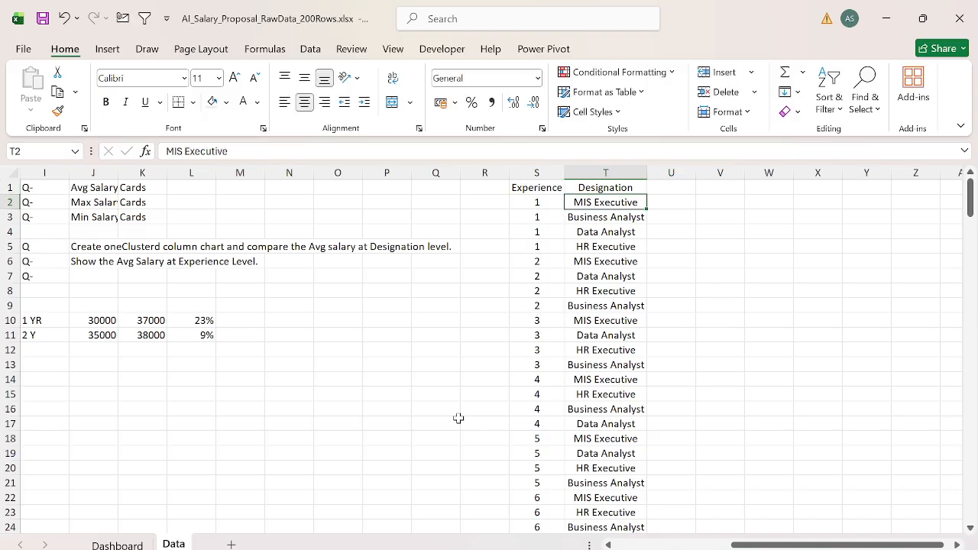
{"action": "key", "text": "Left"}
{"action": "key", "text": "shift+Down"}
{"action": "key", "text": "shift+Down"}
{"action": "key", "text": "shift+Down"}
{"action": "key", "text": "shift+Down"}
{"action": "key", "text": "shift+Down"}
{"action": "key", "text": "shift+Down"}
{"action": "key", "text": "shift+Down"}
{"action": "key", "text": "shift+Down"}
{"action": "key", "text": "shift+Down"}
{"action": "key", "text": "shift+Down"}
{"action": "key", "text": "shift+Down"}
{"action": "key", "text": "shift+Down"}
{"action": "key", "text": "shift+Down"}
{"action": "key", "text": "shift+Down"}
{"action": "key", "text": "shift+Down"}
{"action": "key", "text": "shift+Down"}
{"action": "key", "text": "shift+Down"}
{"action": "key", "text": "shift+Down"}
{"action": "key", "text": "shift+Down"}
{"action": "key", "text": "shift+Down"}
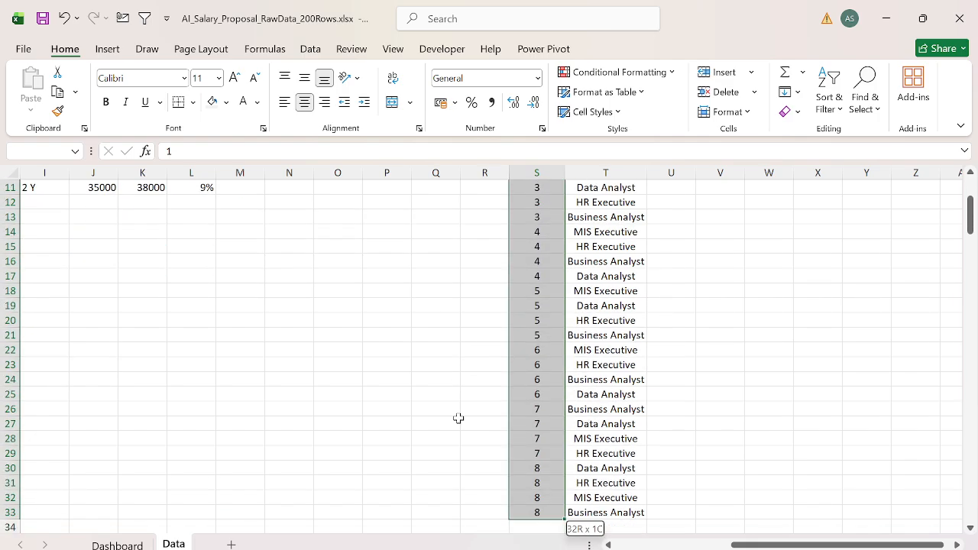
{"action": "key", "text": "ctrl+Up"}
{"action": "key", "text": "ctrl+Left"}
{"action": "key", "text": "ctrl+Left"}
{"action": "key", "text": "ctrl+Left"}
{"action": "key", "text": "ctrl+Left"}
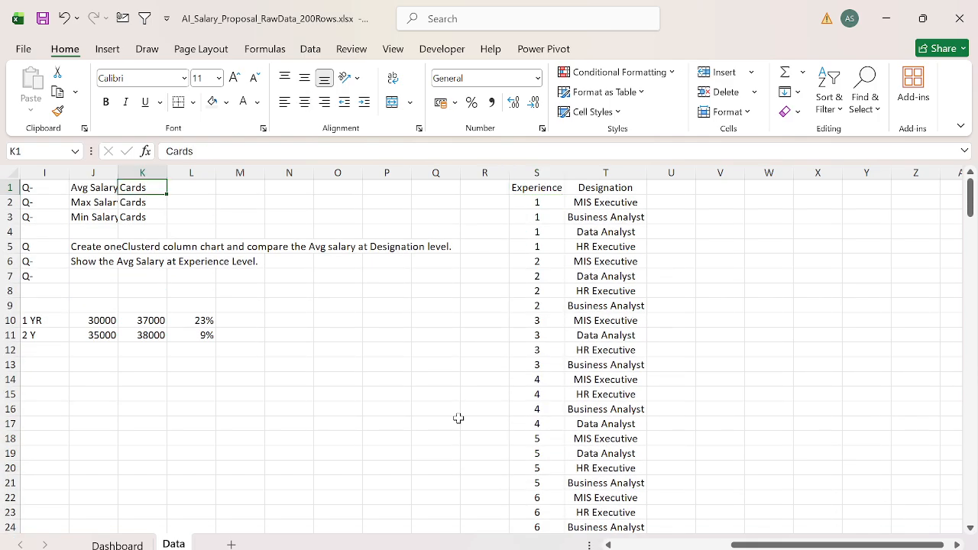
{"action": "key", "text": "ctrl+Right"}
{"action": "key", "text": "ctrl+Right"}
{"action": "key", "text": "ctrl+Right"}
{"action": "key", "text": "ctrl+Right"}
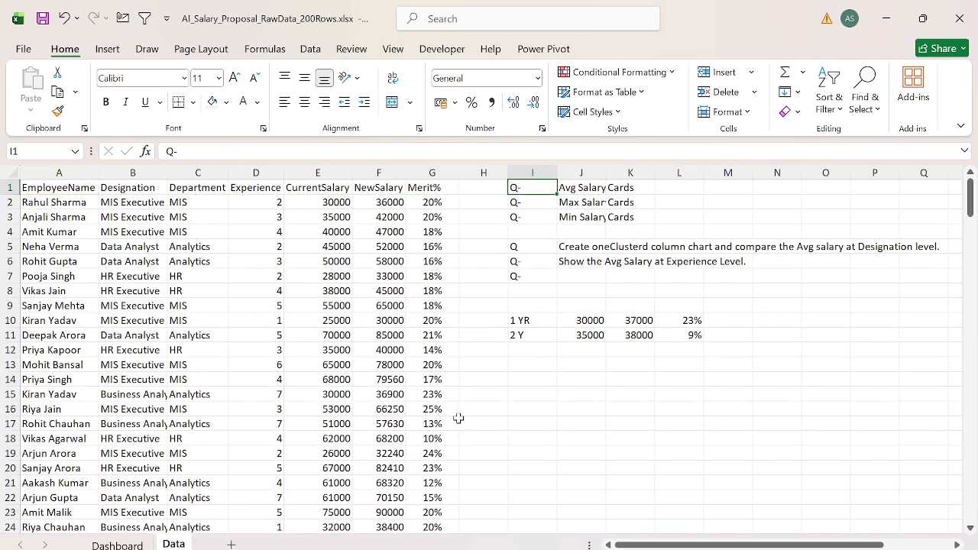
{"action": "key", "text": "Right"}
{"action": "key", "text": "Right"}
{"action": "key", "text": "Left"}
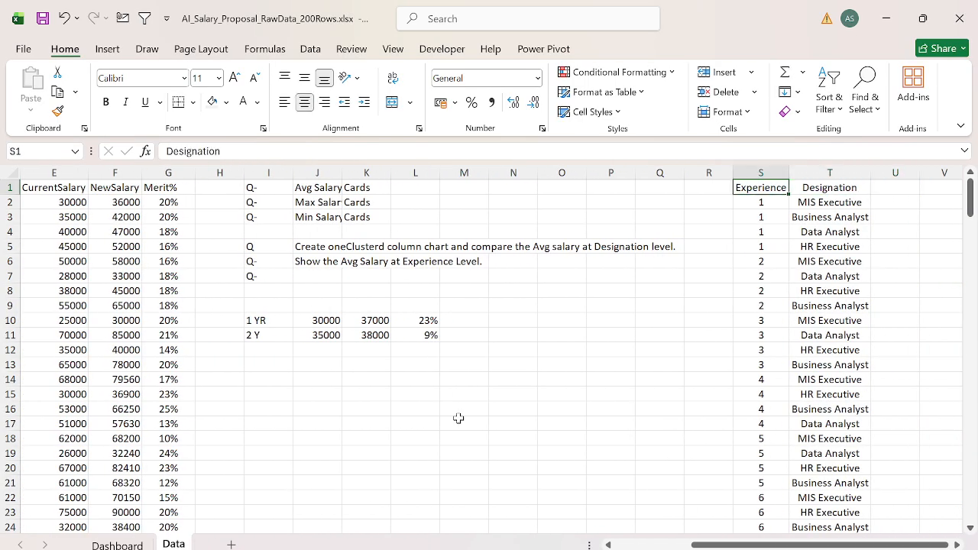
Step: Examine the Designation entries in column T down to the end of the list
{"action": "key", "text": "Left"}
{"action": "key", "text": "Left"}
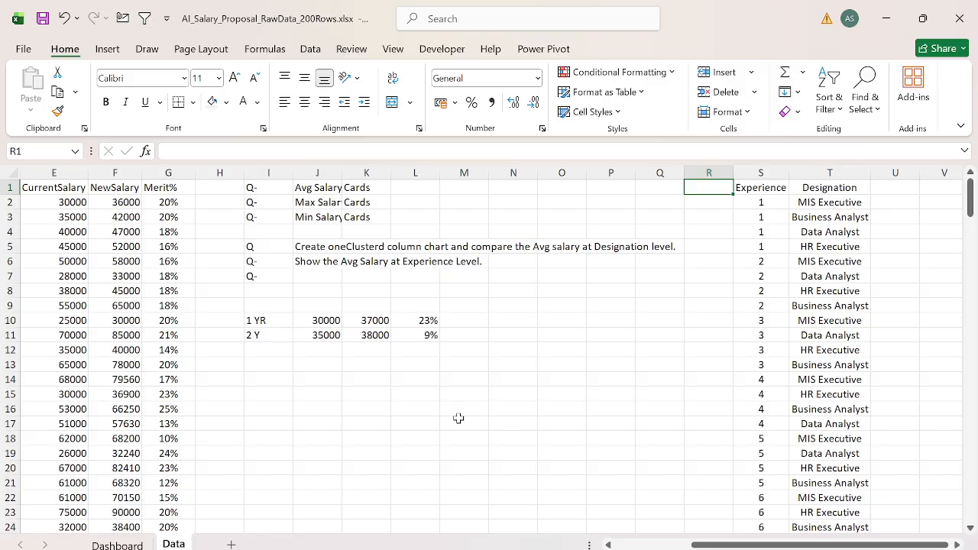
{"action": "key", "text": "Right"}
{"action": "key", "text": "Right"}
{"action": "key", "text": "Right"}
{"action": "key", "text": "Right"}
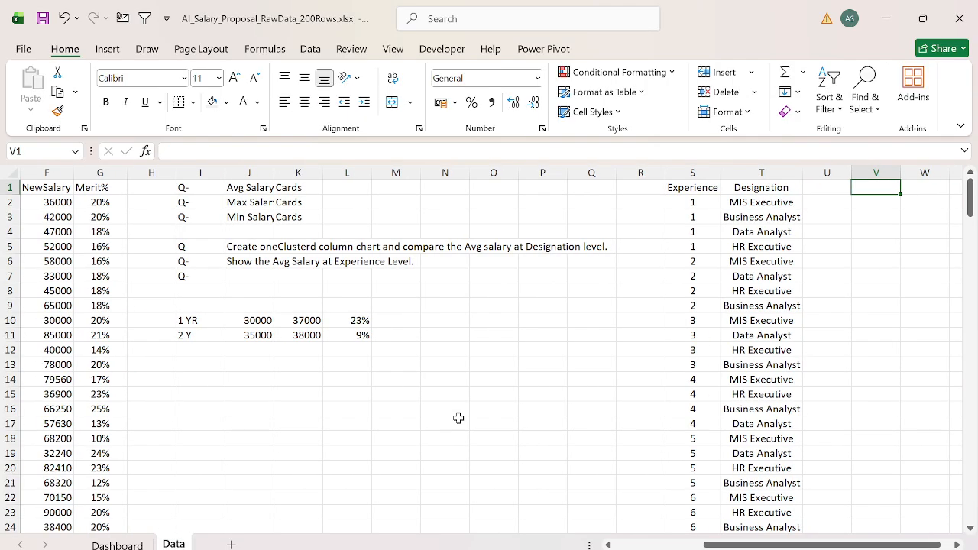
{"action": "key", "text": "Left"}
{"action": "key", "text": "Left"}
{"action": "key", "text": "shift+Down"}
{"action": "key", "text": "shift+Down"}
{"action": "key", "text": "shift+Down"}
{"action": "key", "text": "shift+Down"}
{"action": "key", "text": "shift+Down"}
{"action": "key", "text": "shift+Down"}
{"action": "key", "text": "shift+Down"}
{"action": "key", "text": "shift+Down"}
{"action": "key", "text": "shift+Down"}
{"action": "key", "text": "shift+Down"}
{"action": "key", "text": "shift+Down"}
{"action": "key", "text": "shift+Down"}
{"action": "key", "text": "shift+Down"}
{"action": "key", "text": "shift+Down"}
{"action": "key", "text": "shift+Down"}
{"action": "key", "text": "shift+Down"}
{"action": "key", "text": "shift+Down"}
{"action": "key", "text": "shift+Down"}
{"action": "key", "text": "shift+Down"}
{"action": "key", "text": "shift+Down"}
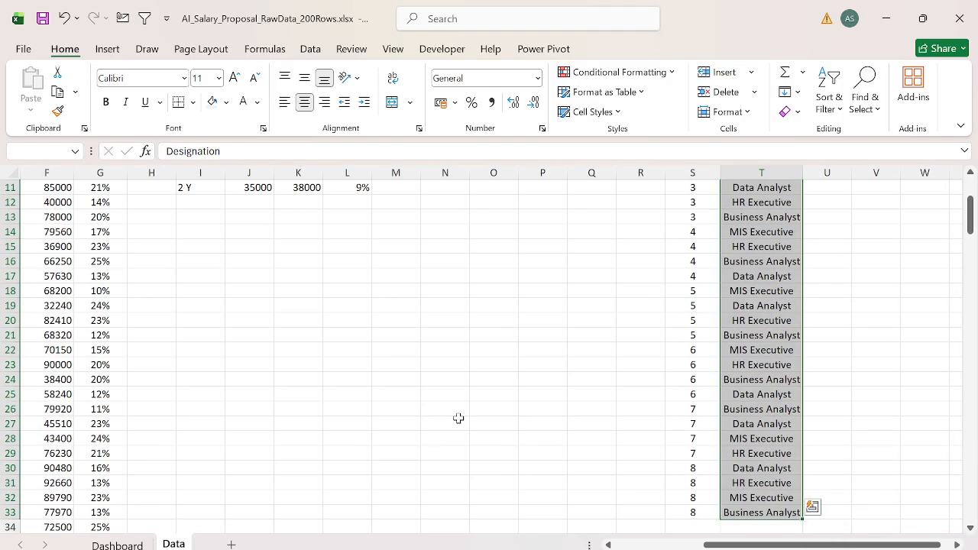
Step: Compare the source data columns, from EmployeeName to CurrentSalary, with the Experience and Designation list in columns S and T
{"action": "key", "text": "ctrl+Up"}
{"action": "key", "text": "ctrl+Left"}
{"action": "key", "text": "ctrl+Left"}
{"action": "key", "text": "ctrl+Left"}
{"action": "key", "text": "ctrl+Left"}
{"action": "key", "text": "ctrl+Left"}
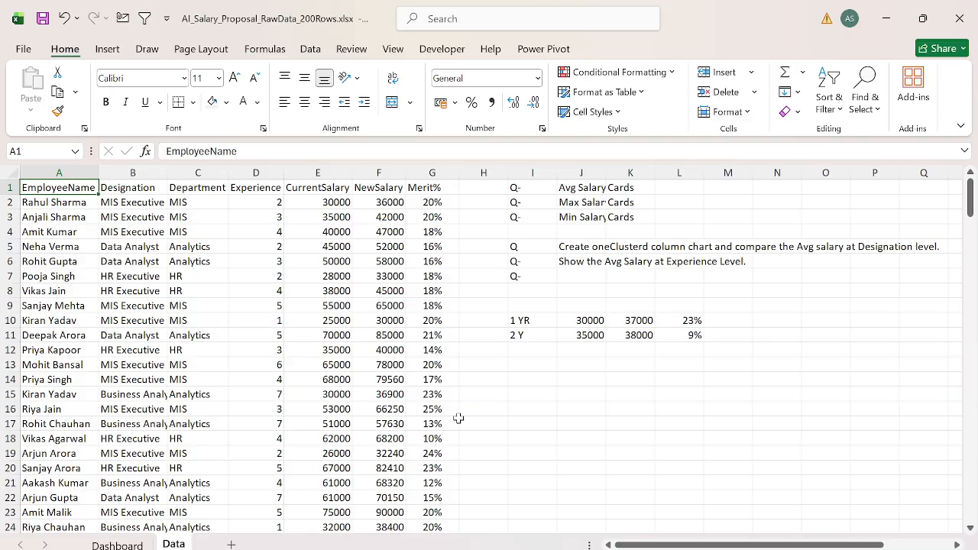
{"action": "key", "text": "ctrl+Right"}
{"action": "key", "text": "ctrl+Right"}
{"action": "key", "text": "ctrl+Right"}
{"action": "key", "text": "ctrl+Right"}
{"action": "key", "text": "ctrl+Right"}
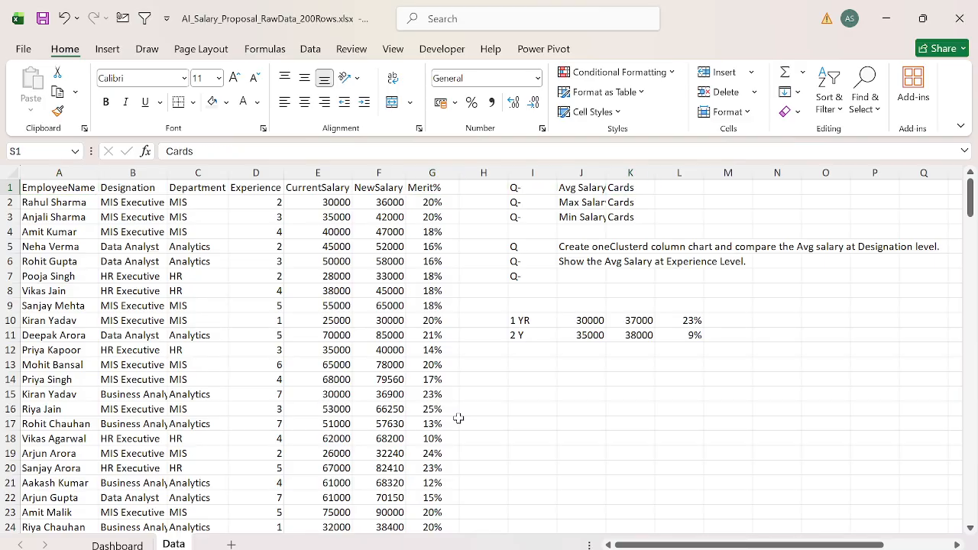
{"action": "key", "text": "Right"}
{"action": "key", "text": "Right"}
{"action": "key", "text": "Right"}
{"action": "key", "text": "ctrl+Left"}
{"action": "key", "text": "ctrl+Left"}
{"action": "key", "text": "ctrl+Left"}
{"action": "key", "text": "ctrl+Left"}
{"action": "key", "text": "ctrl+Left"}
{"action": "key", "text": "ctrl+Left"}
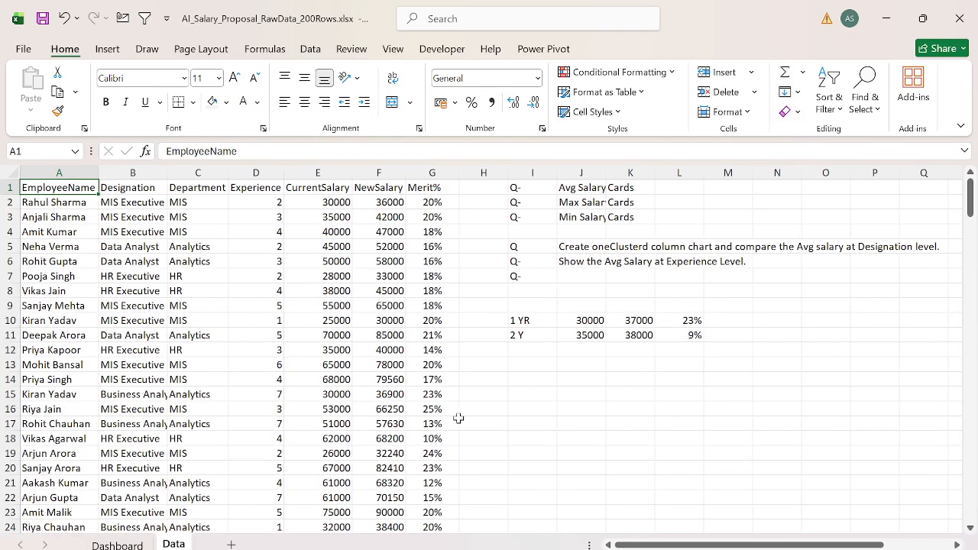
{"action": "key", "text": "Right"}
{"action": "key", "text": "Right"}
{"action": "key", "text": "Right"}
{"action": "key", "text": "Right"}
{"action": "key", "text": "Right"}
{"action": "key", "text": "Right"}
{"action": "key", "text": "Right"}
{"action": "key", "text": "Right"}
{"action": "key", "text": "Right"}
{"action": "key", "text": "Right"}
{"action": "key", "text": "Right"}
{"action": "key", "text": "Right"}
{"action": "key", "text": "Right"}
{"action": "key", "text": "Right"}
{"action": "key", "text": "Right"}
{"action": "key", "text": "Right"}
{"action": "key", "text": "Right"}
{"action": "key", "text": "Right"}
{"action": "key", "text": "Right"}
{"action": "key", "text": "Right"}
{"action": "key", "text": "Right"}
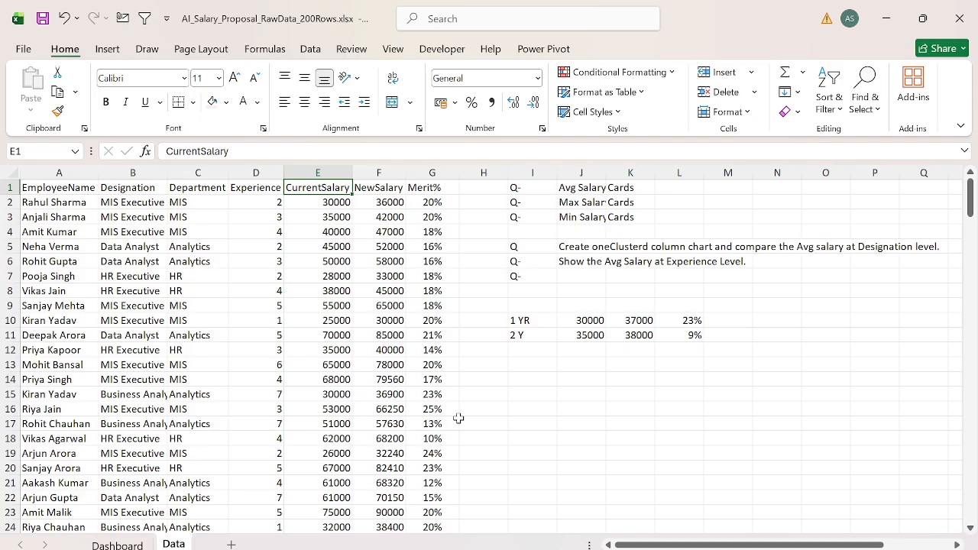
{"action": "key", "text": "ctrl+Left"}
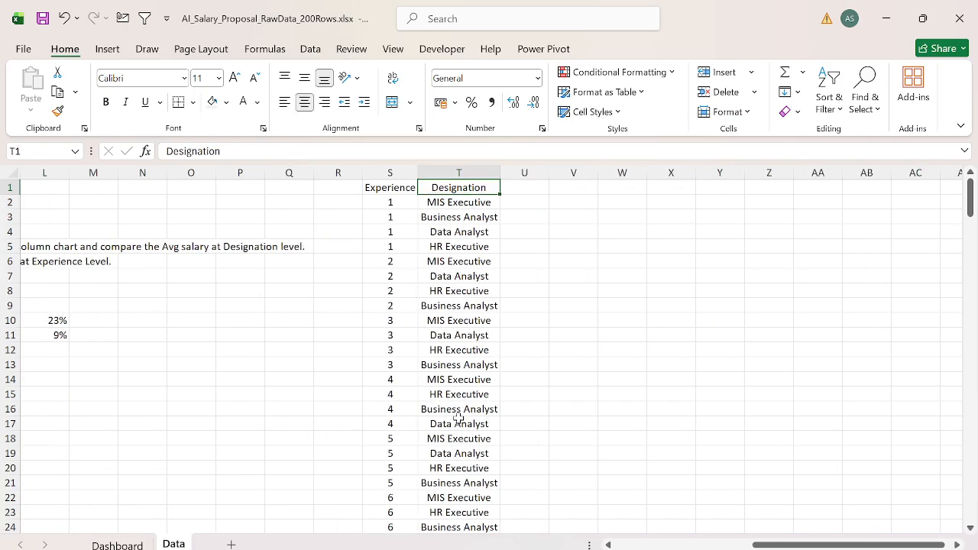
Step: Clear the Designation values from column T and remove duplicates from the Experience values in column S
{"action": "key", "text": "ctrl+space"}
{"action": "key", "text": "Delete"}
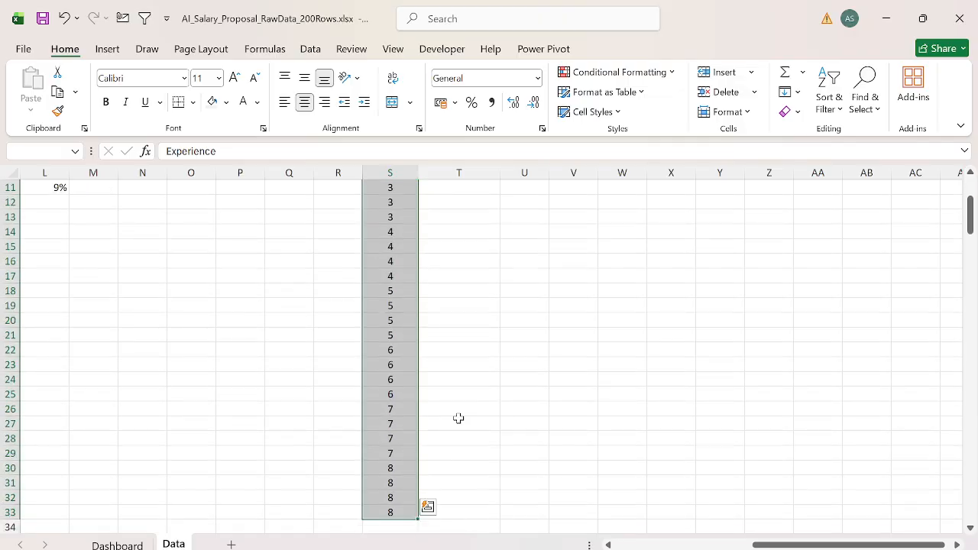
{"action": "key", "text": "alt+a"}
{"action": "key", "text": "m"}
{"action": "key", "text": "Return"}
{"action": "key", "text": "Return"}
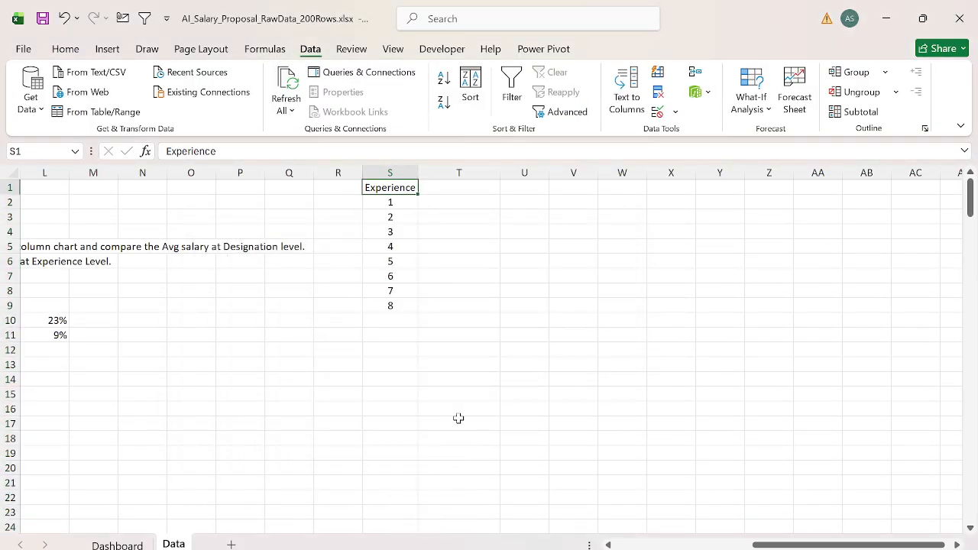
Step: Check the Select Department cell on the Dashboard sheet and return to the Data sheet
{"action": "key", "text": "ctrl+Page_Up"}
{"action": "right_click", "coordinate": [461, 424]}
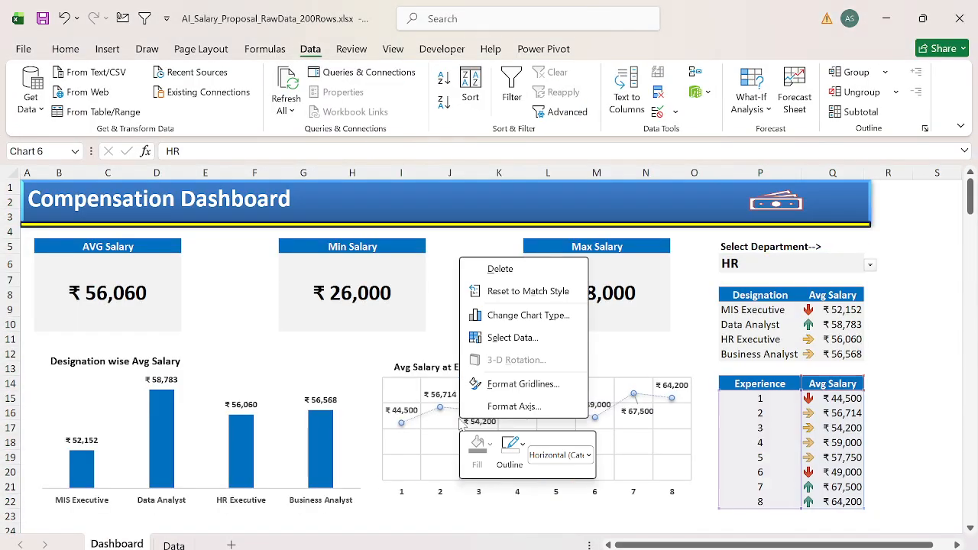
{"action": "key", "text": "Escape"}
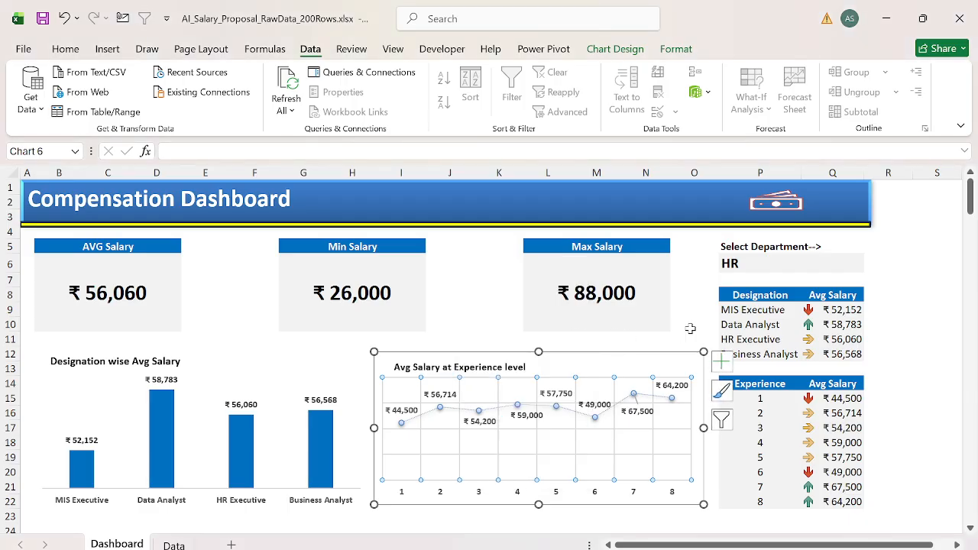
{"action": "left_click", "coordinate": [792, 264]}
{"action": "key", "text": "ctrl+Page_Down"}
Step: Copy the source Department column, including its header, into column T starting at T1
{"action": "key", "text": "ctrl+Home"}
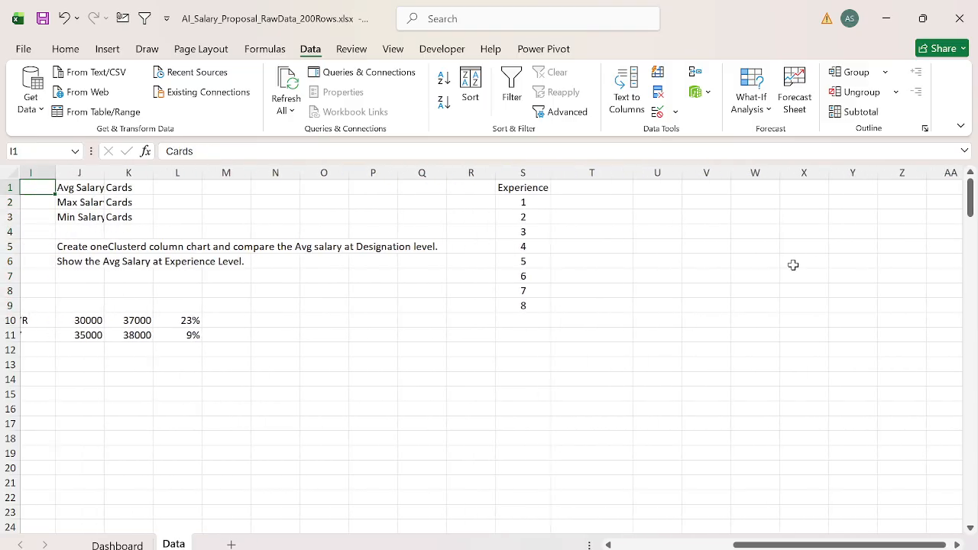
{"action": "key", "text": "Right"}
{"action": "key", "text": "Right"}
{"action": "key", "text": "ctrl+shift+Down"}
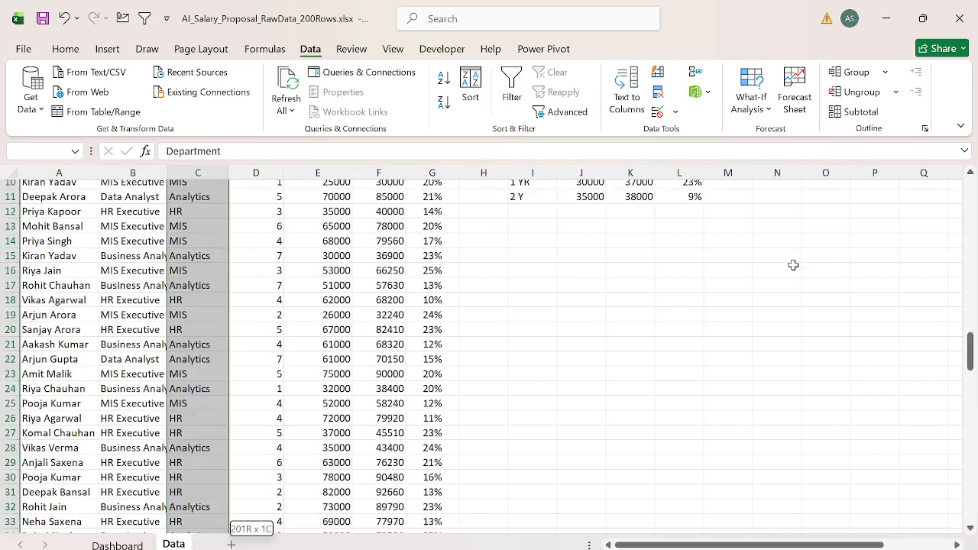
{"action": "key", "text": "ctrl+c"}
{"action": "key", "text": "ctrl+Right"}
{"action": "key", "text": "ctrl+Right"}
{"action": "key", "text": "Right"}
{"action": "key", "text": "Right"}
{"action": "key", "text": "Right"}
{"action": "key", "text": "Right"}
{"action": "key", "text": "Right"}
{"action": "key", "text": "Right"}
{"action": "key", "text": "Right"}
{"action": "key", "text": "Right"}
{"action": "key", "text": "Right"}
{"action": "key", "text": "Right"}
{"action": "key", "text": "Right"}
{"action": "key", "text": "Right"}
{"action": "key", "text": "Right"}
{"action": "key", "text": "Right"}
{"action": "key", "text": "Right"}
{"action": "key", "text": "Right"}
{"action": "key", "text": "Right"}
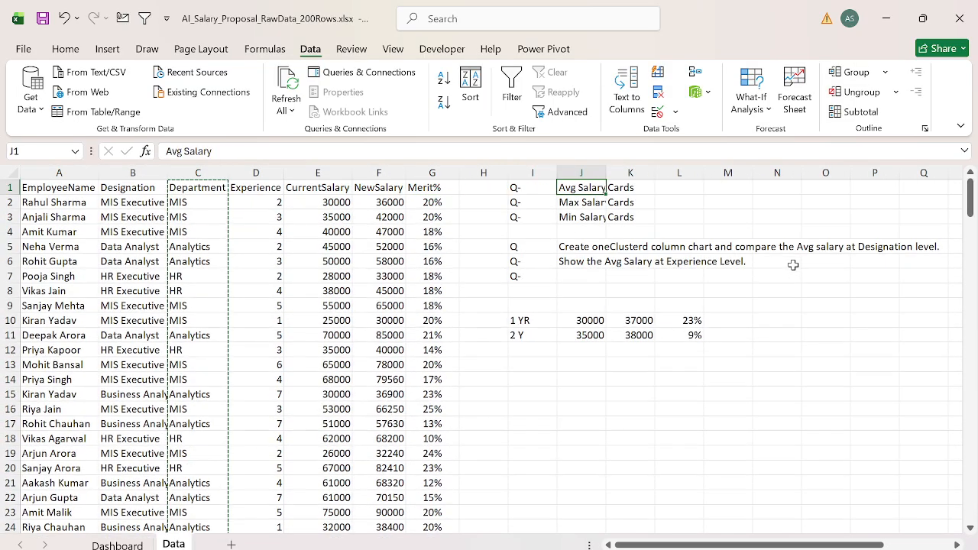
{"action": "key", "text": "ctrl+Left"}
{"action": "key", "text": "Right"}
{"action": "key", "text": "ctrl+v"}
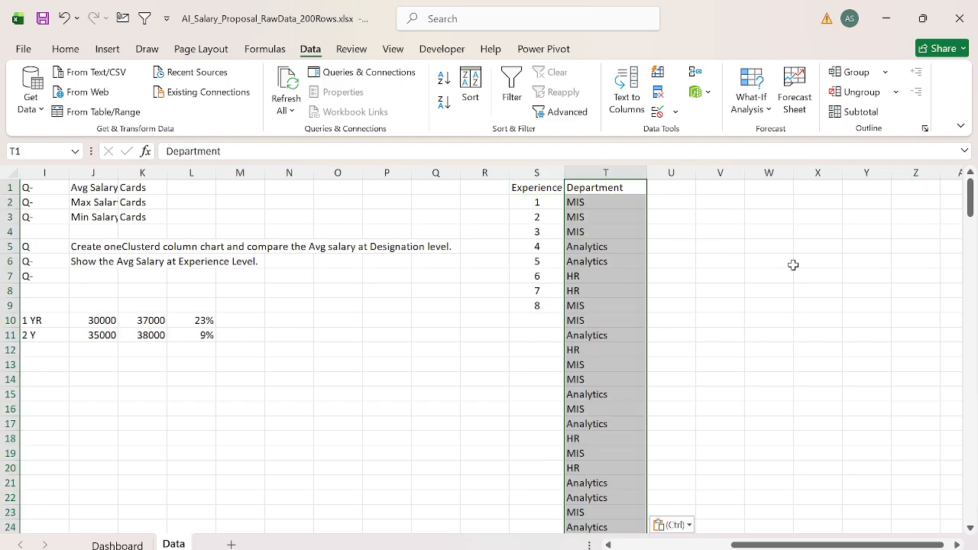
Step: Copy the full source Experience column with its header into column S, starting at S1 beside Department
{"action": "key", "text": "ctrl+Left"}
{"action": "key", "text": "ctrl+Left"}
{"action": "key", "text": "ctrl+Left"}
{"action": "key", "text": "ctrl+Left"}
{"action": "key", "text": "ctrl+Left"}
{"action": "key", "text": "ctrl+Left"}
{"action": "key", "text": "Right"}
{"action": "key", "text": "Right"}
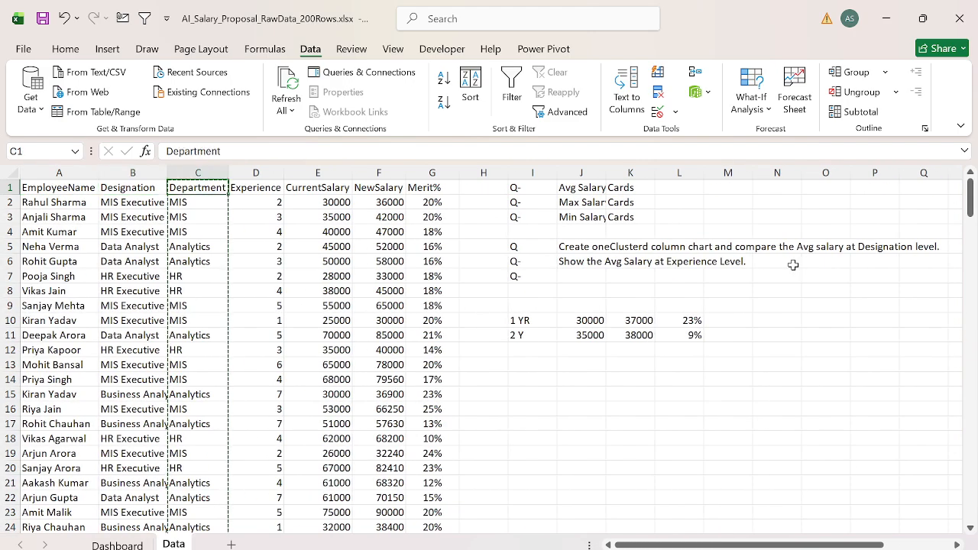
{"action": "key", "text": "Left"}
{"action": "key", "text": "Right"}
{"action": "key", "text": "Right"}
{"action": "key", "text": "ctrl+shift+Down"}
{"action": "key", "text": "ctrl+c"}
{"action": "key", "text": "ctrl+Right"}
{"action": "key", "text": "ctrl+Right"}
{"action": "key", "text": "ctrl+Right"}
{"action": "key", "text": "ctrl+Right"}
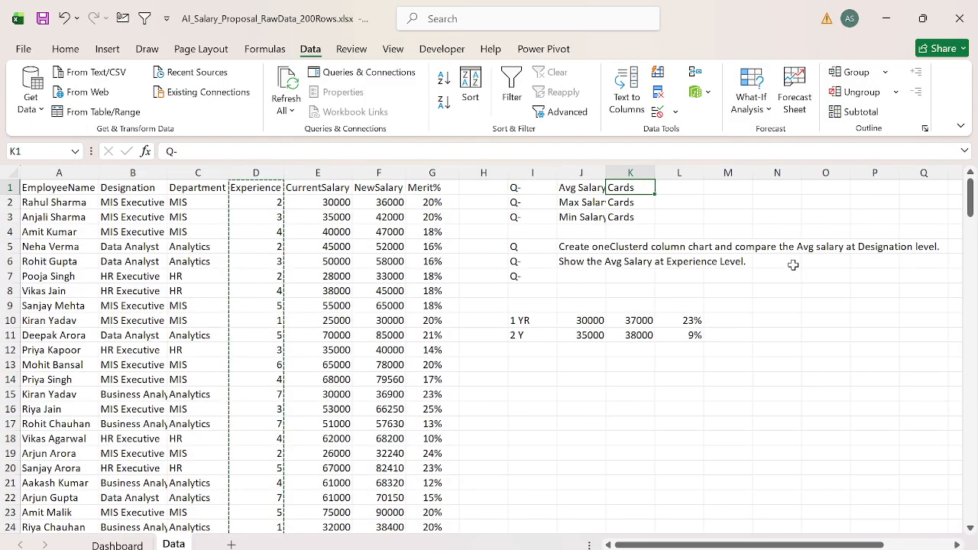
{"action": "key", "text": "ctrl+v"}
Step: Remove duplicate Experience and Department combinations from columns S and T
{"action": "key", "text": "ctrl+shift+Right"}
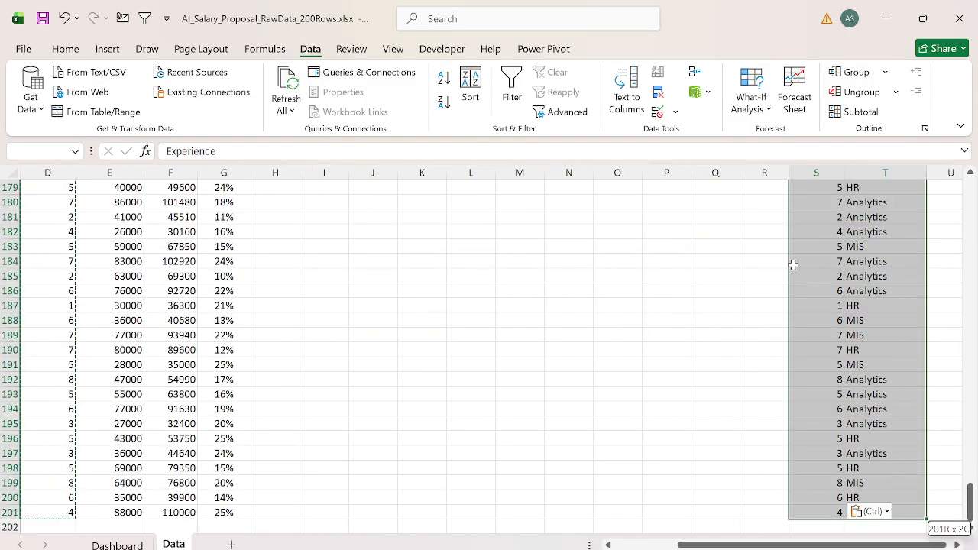
{"action": "key", "text": "alt+a"}
{"action": "key", "text": "m"}
{"action": "key", "text": "Return"}
{"action": "key", "text": "Return"}
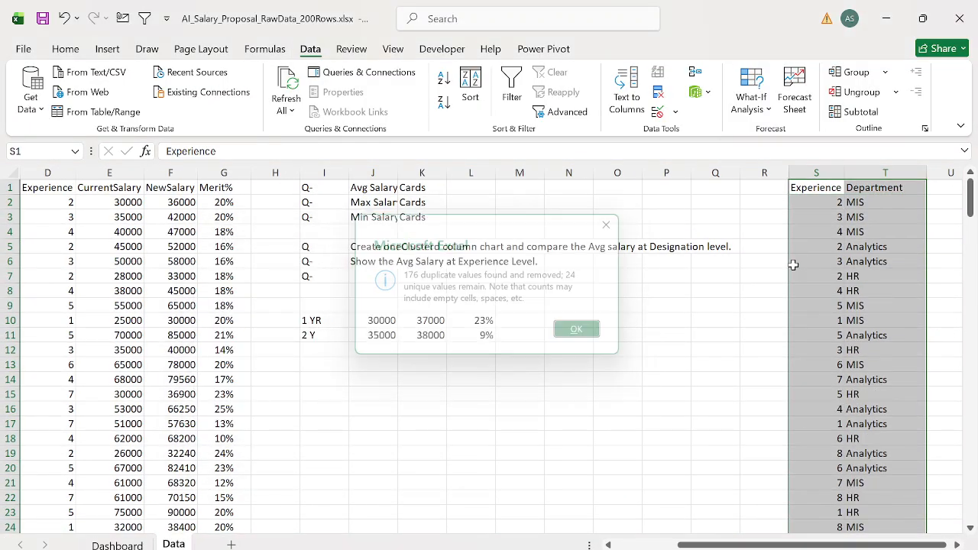
Step: Examine the extent of the deduplicated Department list in column T and glance at the Dashboard sheet
{"action": "key", "text": "Down"}
{"action": "key", "text": "Right"}
{"action": "key", "text": "Right"}
{"action": "key", "text": "Right"}
{"action": "key", "text": "Right"}
{"action": "key", "text": "Right"}
{"action": "key", "text": "Right"}
{"action": "key", "text": "Right"}
{"action": "key", "text": "Right"}
{"action": "key", "text": "Right"}
{"action": "key", "text": "ctrl+Left"}
{"action": "key", "text": "ctrl+shift+Down"}
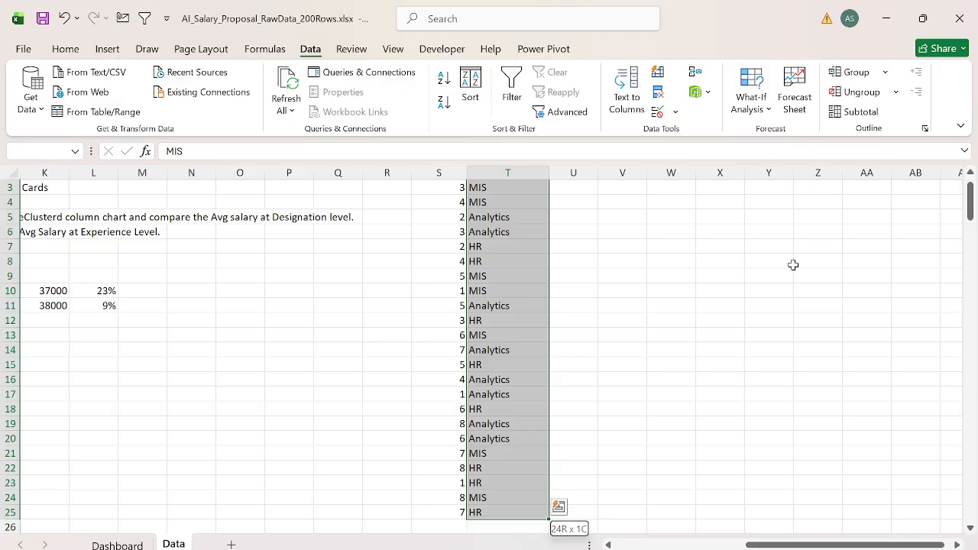
{"action": "key", "text": "ctrl+Page_Up"}
{"action": "key", "text": "ctrl+Page_Down"}
{"action": "key", "text": "ctrl+Left"}
{"action": "key", "text": "ctrl+Up"}
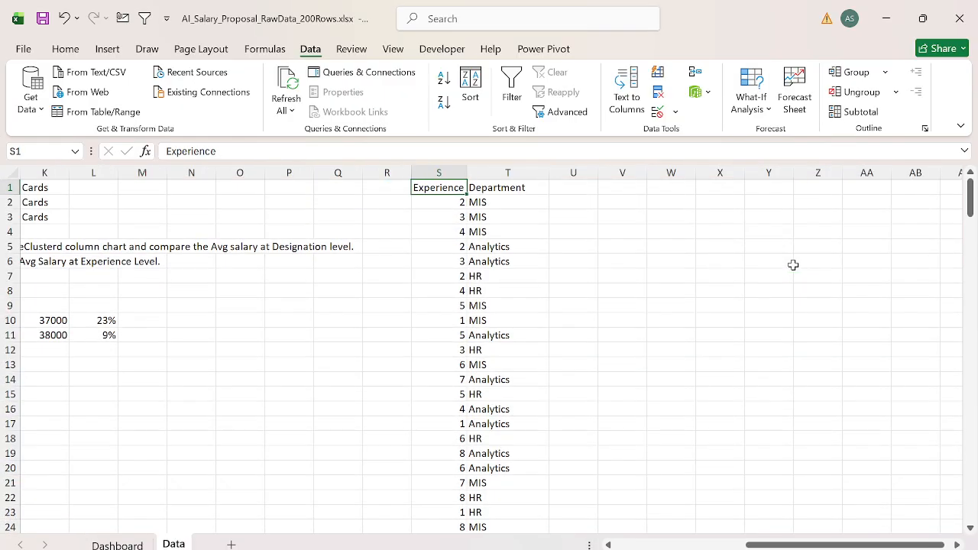
Step: Sort the Experience and Department list in columns S and T by Experience, Smallest to Largest
{"action": "key", "text": "ctrl+shift+Right"}
{"action": "key", "text": "ctrl+shift+Down"}
{"action": "key", "text": "alt+d"}
{"action": "key", "text": "s"}
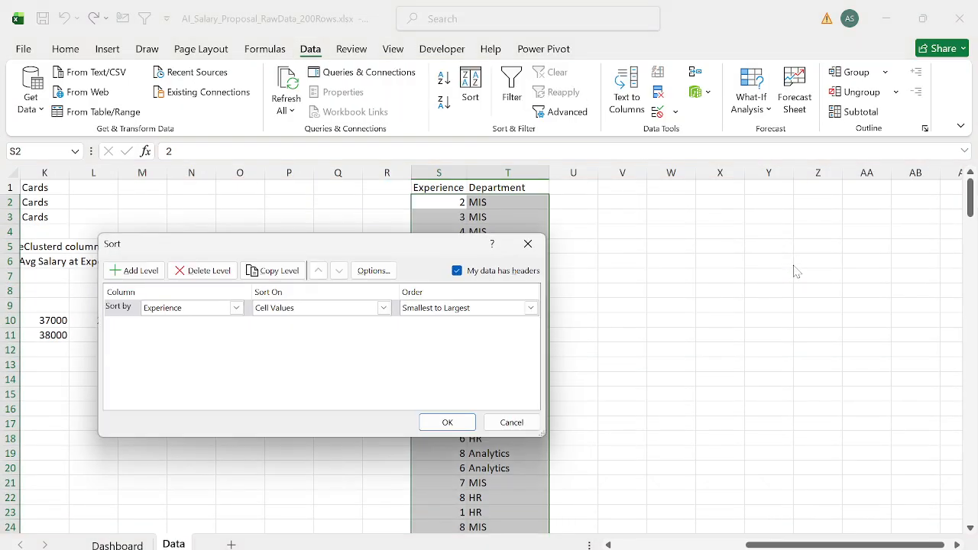
{"action": "left_click", "coordinate": [447, 421]}
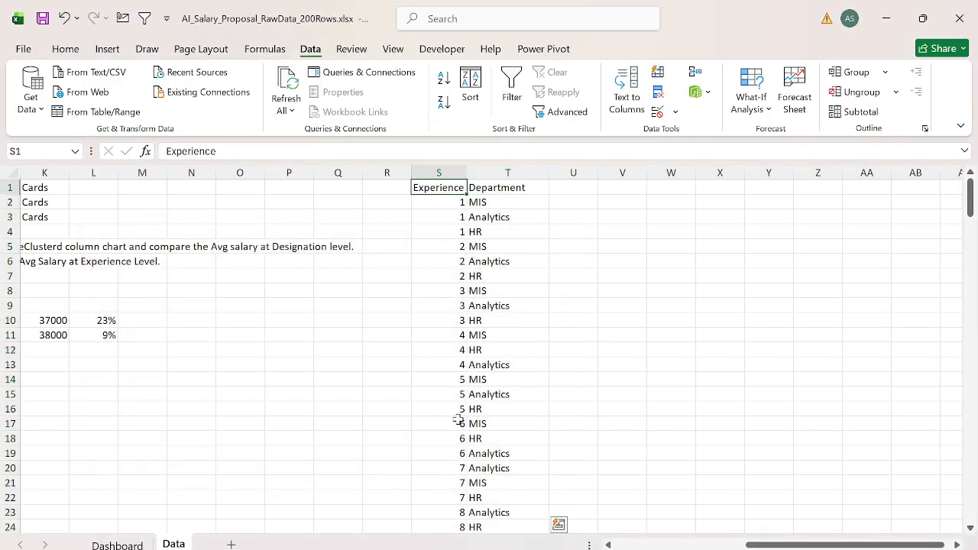
Step: Center the contents of the Experience and Department list in columns S and T
{"action": "scroll", "coordinate": [457, 419], "scroll_direction": "down", "scroll_amount": 1}
{"action": "key", "text": "alt"}
{"action": "key", "text": "h"}
{"action": "key", "text": "a"}
{"action": "key", "text": "c"}
{"action": "key", "text": "Down"}
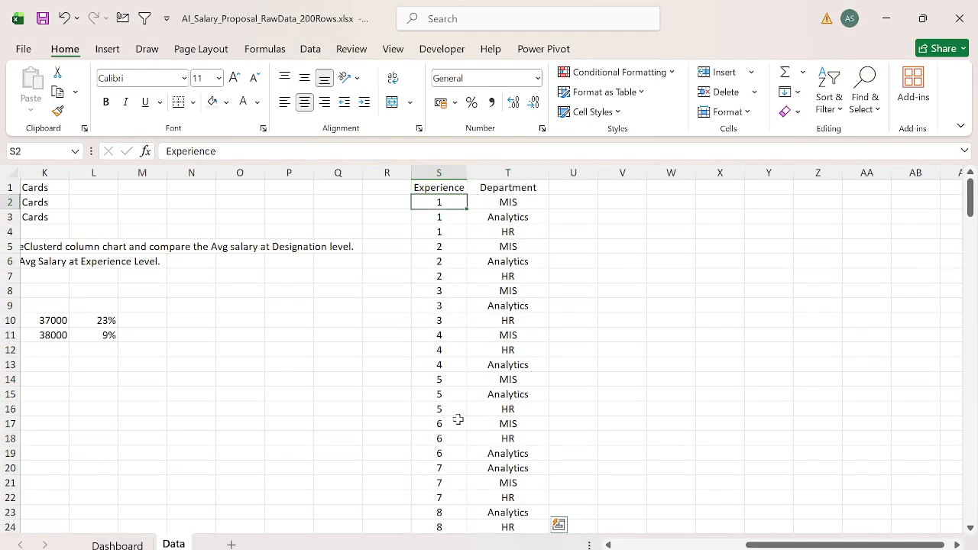
Step: Enter the header "Avg Meirt%" in U1 beside the Department column
{"action": "key", "text": "ctrl+shift+Right"}
{"action": "key", "text": "ctrl+shift+Down"}
{"action": "key", "text": "Up"}
{"action": "key", "text": "Right"}
{"action": "key", "text": "Right"}
{"action": "type", "text": "Avg"}
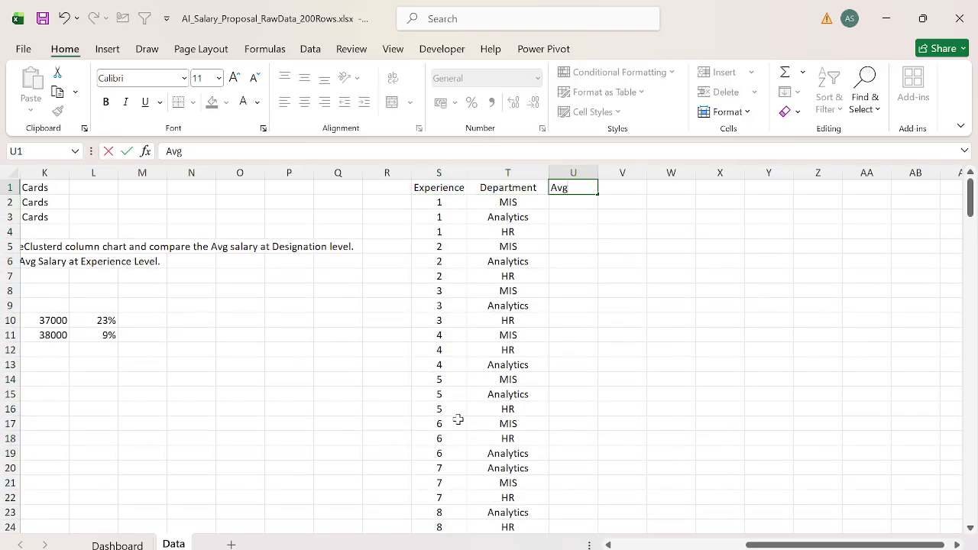
{"action": "type", "text": " Meirt%"}
{"action": "key", "text": "Return"}
Step: Start an AVERAGEIFS formula in U2 with the whole Merit% column, Data!$G:$G, as the average range
{"action": "type", "text": "=s"}
{"action": "key", "text": "BackSpace"}
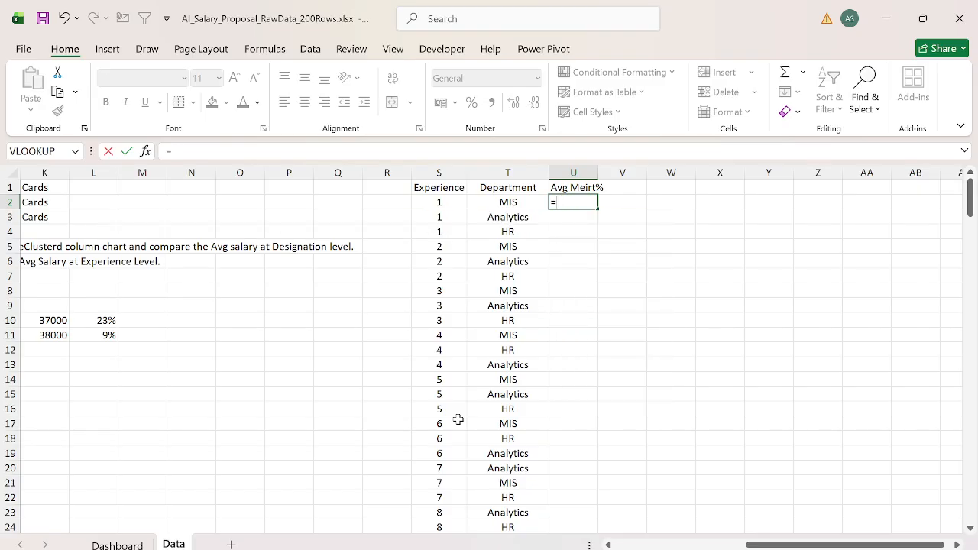
{"action": "type", "text": "aver"}
{"action": "key", "text": "Down"}
{"action": "key", "text": "Down"}
{"action": "key", "text": "Tab"}
{"action": "key", "text": "BackSpace"}
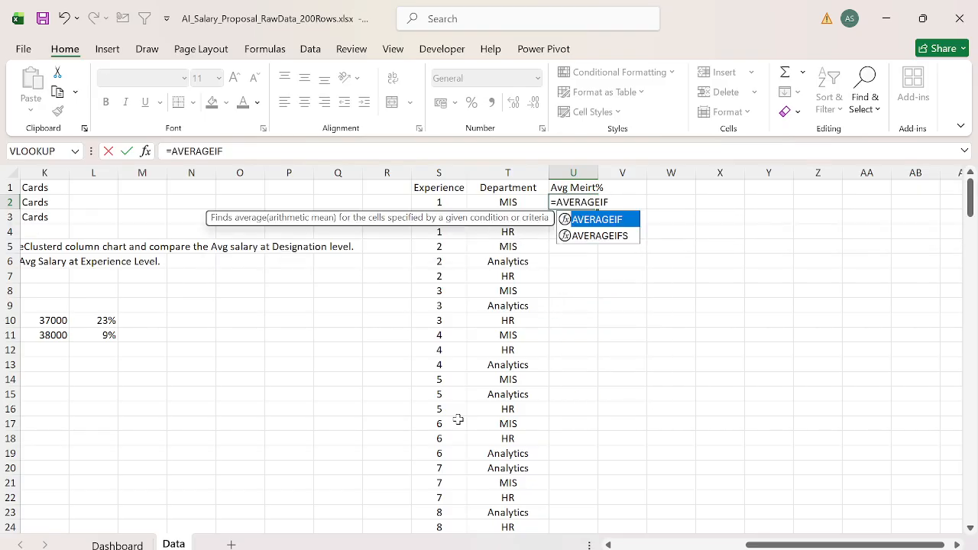
{"action": "key", "text": "Down"}
{"action": "key", "text": "Tab"}
{"action": "key", "text": "ctrl+Page_Up"}
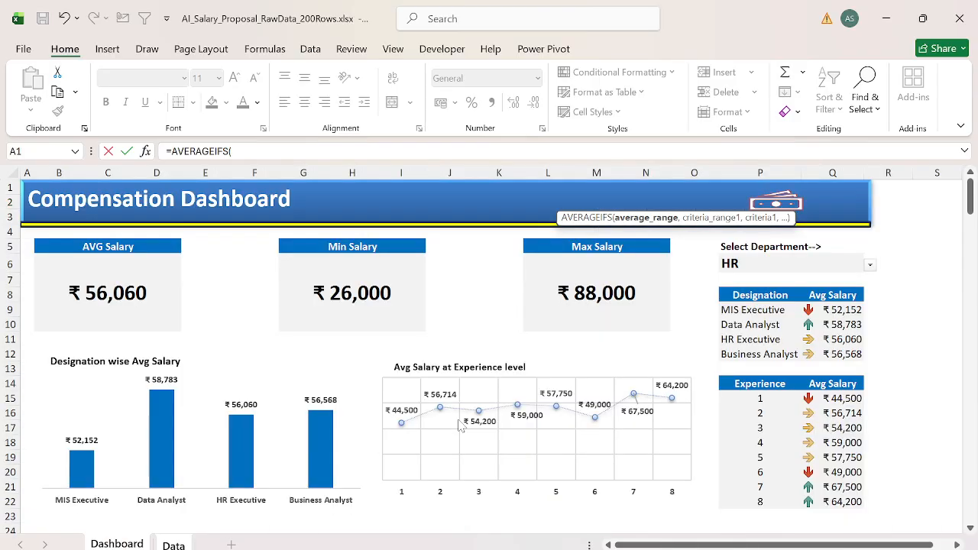
{"action": "key", "text": "Up"}
{"action": "key", "text": "ctrl+Page_Down"}
{"action": "key", "text": "Up"}
{"action": "key", "text": "Left"}
{"action": "key", "text": "Left"}
{"action": "key", "text": "Left"}
{"action": "key", "text": "Left"}
{"action": "key", "text": "Left"}
{"action": "key", "text": "Left"}
{"action": "key", "text": "Left"}
{"action": "key", "text": "Left"}
{"action": "key", "text": "Left"}
{"action": "key", "text": "Left"}
{"action": "key", "text": "Left"}
{"action": "key", "text": "Left"}
{"action": "key", "text": "Left"}
{"action": "key", "text": "Left"}
{"action": "key", "text": "Left"}
{"action": "key", "text": "Left"}
{"action": "key", "text": "Left"}
{"action": "key", "text": "Left"}
{"action": "key", "text": "Left"}
{"action": "key", "text": "Left"}
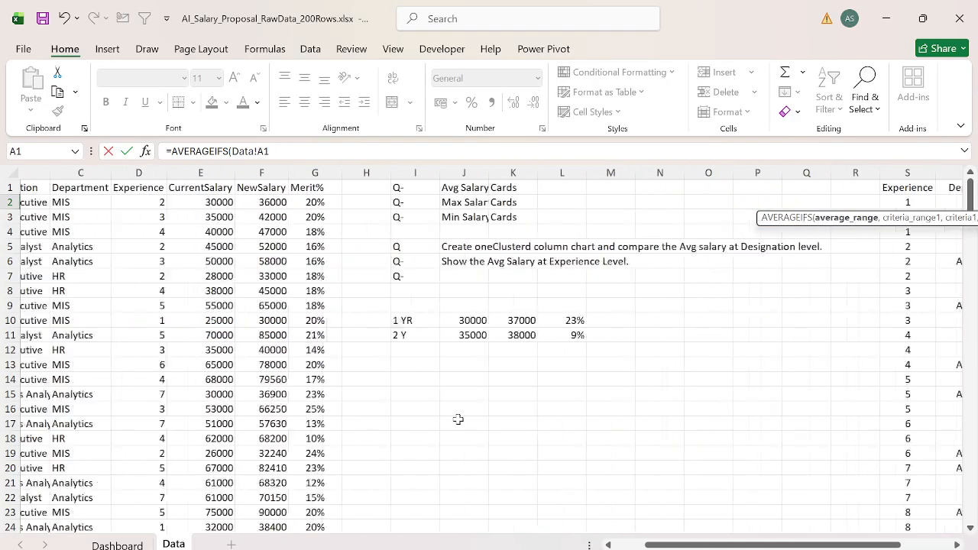
{"action": "key", "text": "Right"}
{"action": "key", "text": "Right"}
{"action": "key", "text": "Right"}
{"action": "key", "text": "Right"}
{"action": "key", "text": "Right"}
{"action": "key", "text": "Right"}
{"action": "key", "text": "ctrl+space"}
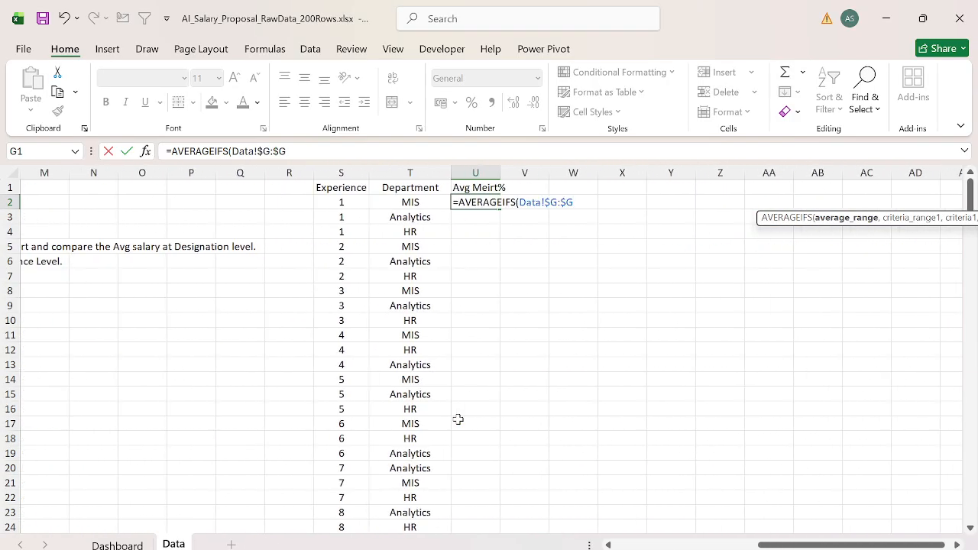
Step: Add the Department column Data!$C:$C as the first criteria range, with T2 as its criterion, to the U2 formula
{"action": "type", "text": ","}
{"action": "key", "text": "Left"}
{"action": "key", "text": "Left"}
{"action": "key", "text": "Left"}
{"action": "key", "text": "Left"}
{"action": "key", "text": "Left"}
{"action": "key", "text": "Left"}
{"action": "key", "text": "Left"}
{"action": "key", "text": "Left"}
{"action": "key", "text": "Left"}
{"action": "key", "text": "Left"}
{"action": "key", "text": "Left"}
{"action": "key", "text": "Left"}
{"action": "key", "text": "Left"}
{"action": "key", "text": "Left"}
{"action": "key", "text": "Left"}
{"action": "key", "text": "Left"}
{"action": "key", "text": "Left"}
{"action": "key", "text": "Left"}
{"action": "key", "text": "Left"}
{"action": "key", "text": "Right"}
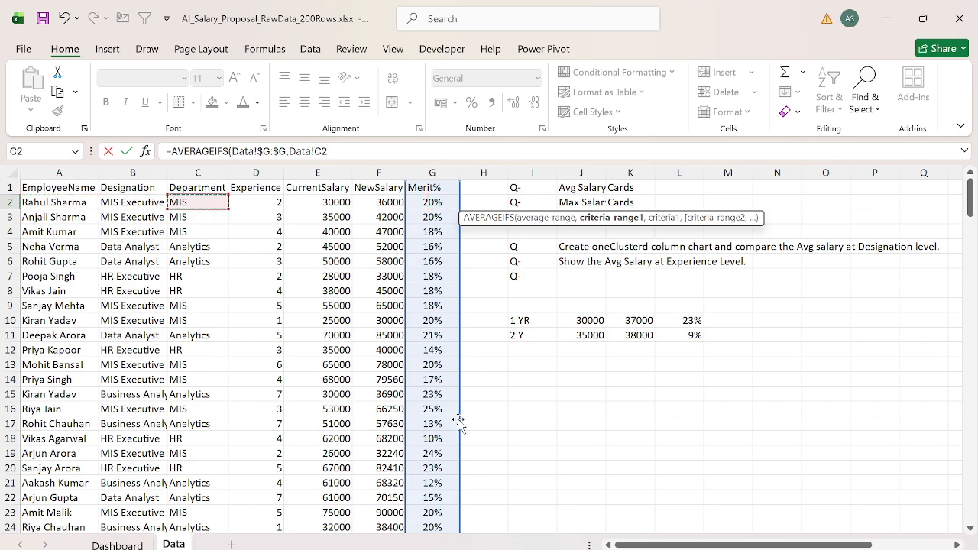
{"action": "key", "text": "ctrl+space"}
{"action": "type", "text": ","}
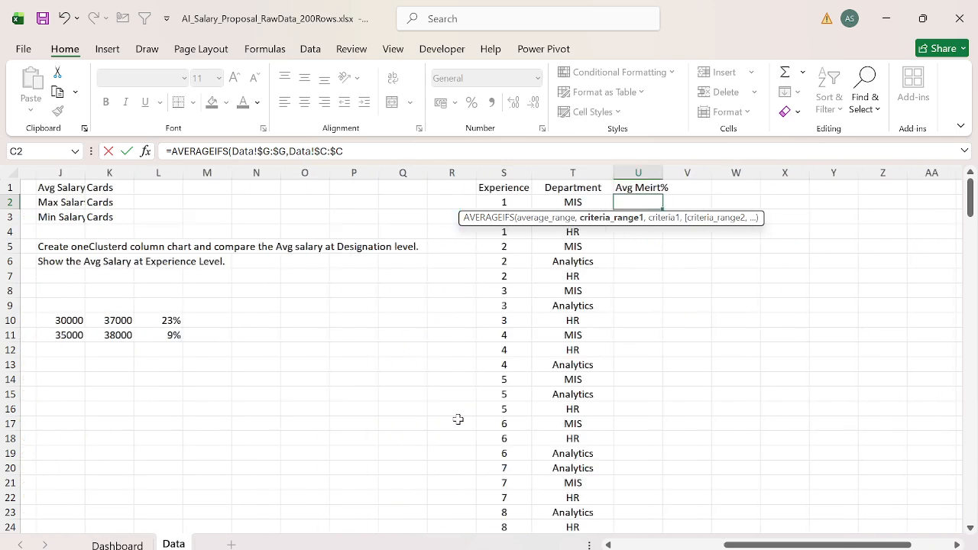
{"action": "key", "text": "Left"}
{"action": "type", "text": ","}
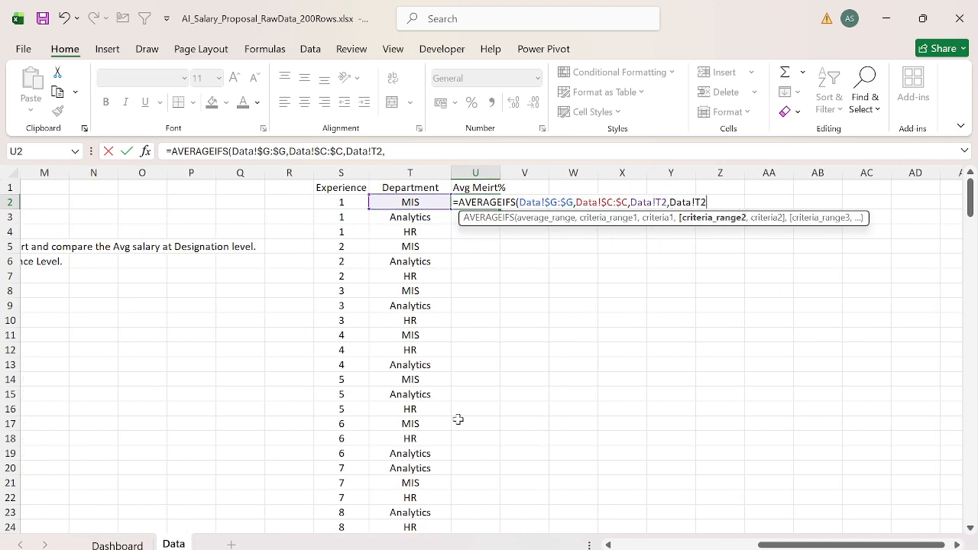
Step: Complete the U2 AVERAGEIFS formula with the Experience column Data!$D:$D as second criteria range and S2 as its criterion
{"action": "key", "text": "Left"}
{"action": "key", "text": "Home"}
{"action": "key", "text": "Right"}
{"action": "key", "text": "Right"}
{"action": "key", "text": "Left"}
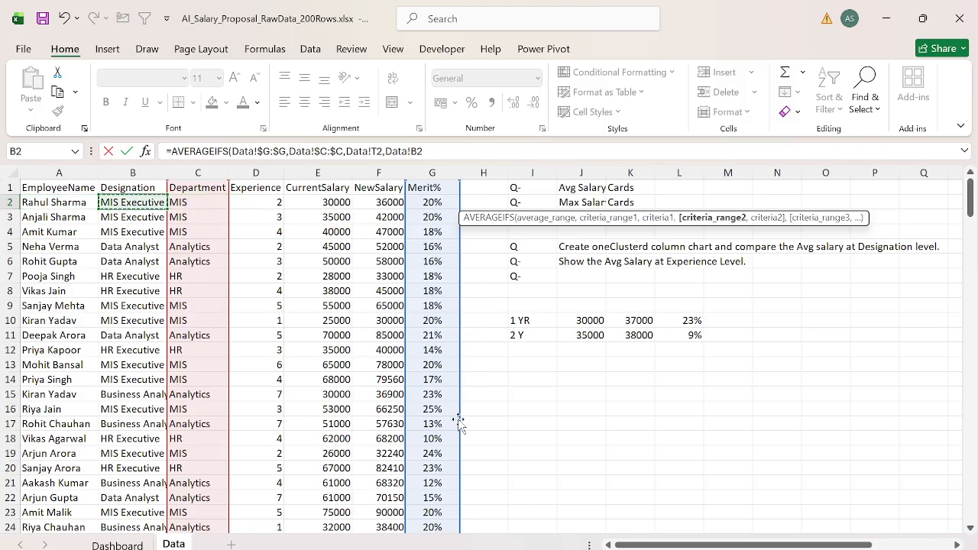
{"action": "key", "text": "Right"}
{"action": "key", "text": "Right"}
{"action": "key", "text": "ctrl+space"}
{"action": "type", "text": ","}
{"action": "key", "text": "Left"}
{"action": "key", "text": "Left"}
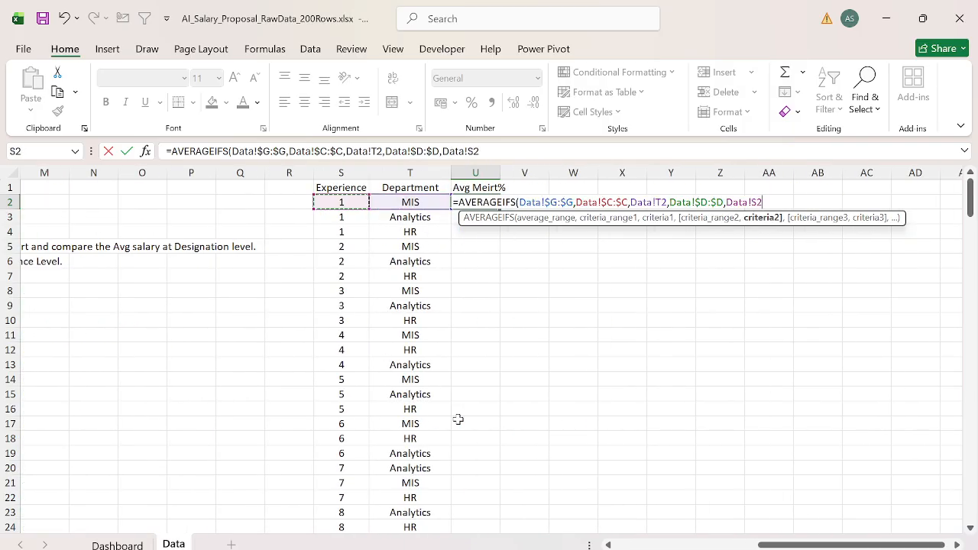
{"action": "key", "text": "Return"}
Step: Fill the AVERAGEIFS formula from U2 down through U25
{"action": "key", "text": "Left"}
{"action": "key", "text": "ctrl+Down"}
{"action": "key", "text": "Right"}
{"action": "key", "text": "ctrl+shift+Up"}
{"action": "key", "text": "ctrl+d"}
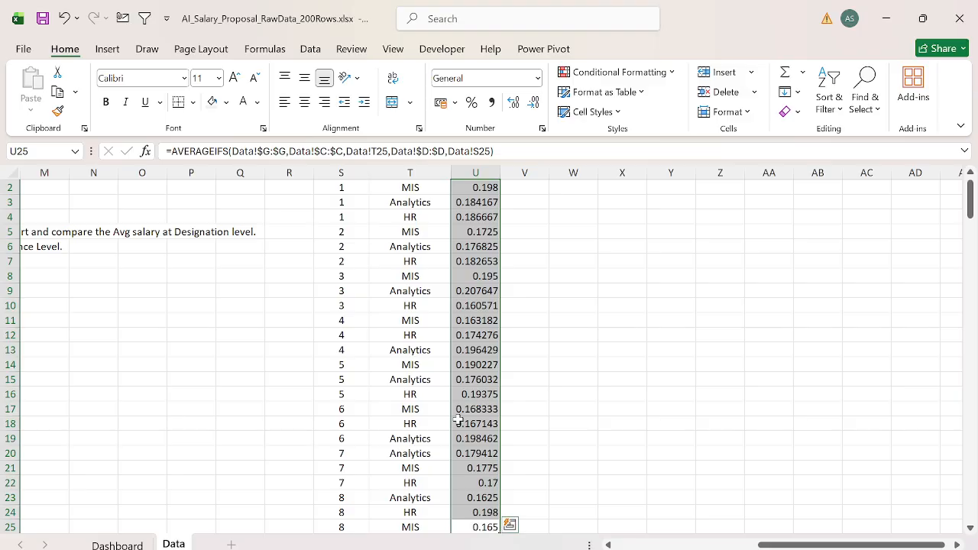
Step: Format the averages in U2:U25 as percentages
{"action": "key", "text": "ctrl+shift+5"}
{"action": "key", "text": "ctrl+Up"}
{"action": "key", "text": "Down"}
{"action": "key", "text": "Up"}
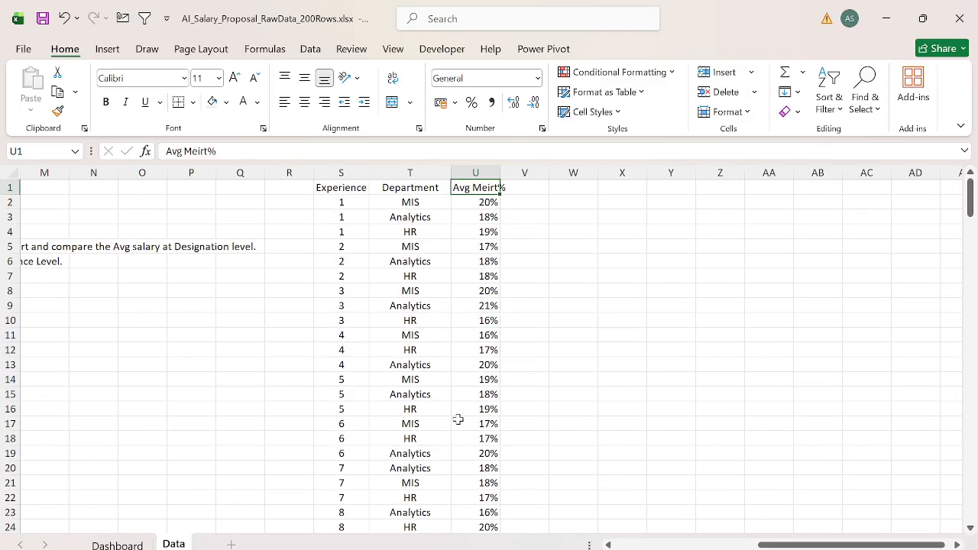
{"action": "key", "text": "ctrl+shift+Down"}
{"action": "key", "text": "Left"}
{"action": "key", "text": "Left"}
{"action": "key", "text": "Down"}
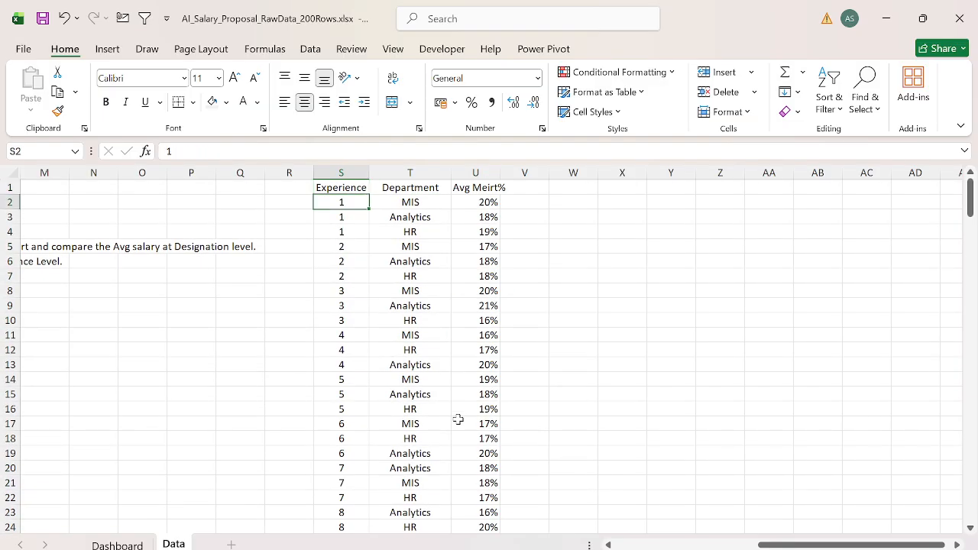
{"action": "key", "text": "shift+Down"}
{"action": "key", "text": "Left"}
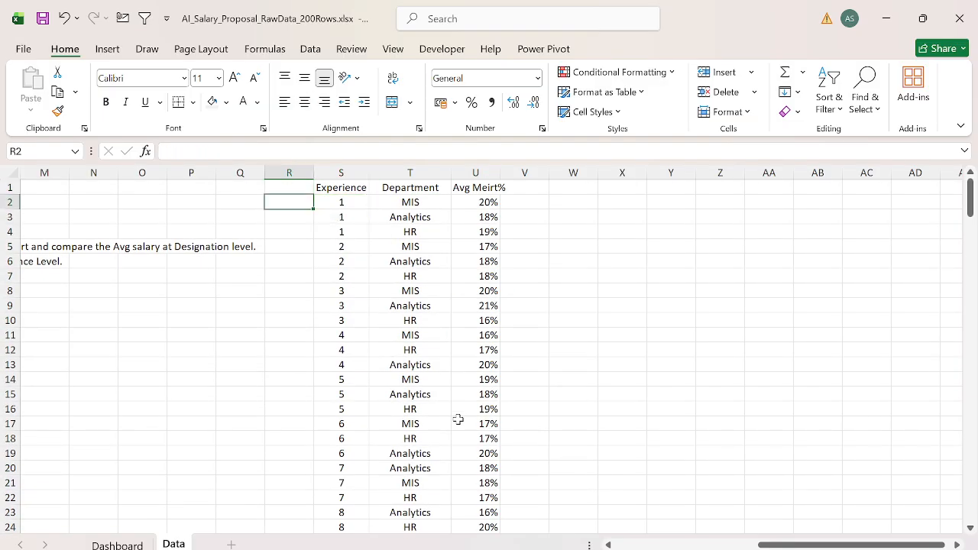
{"action": "key", "text": "Right"}
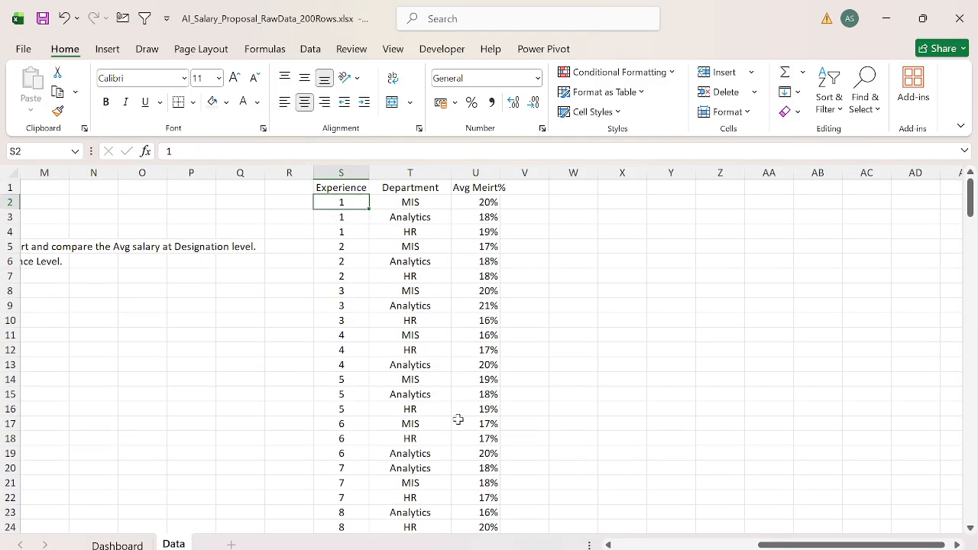
{"action": "key", "text": "shift+Right"}
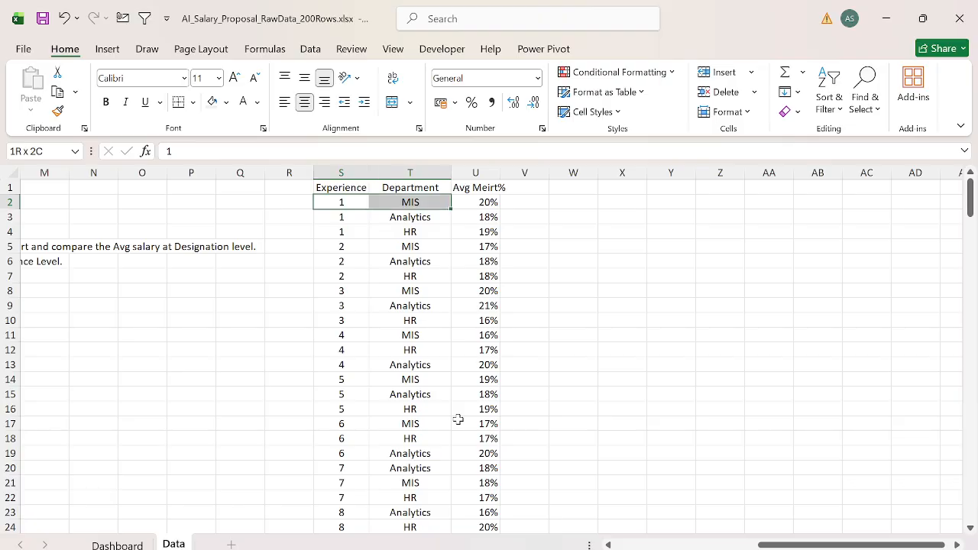
{"action": "key", "text": "shift+Right"}
Step: Preview the column chart types for the Experience, Department and average merit table in S1:U25
{"action": "key", "text": "Up"}
{"action": "key", "text": "ctrl+shift+Down"}
{"action": "key", "text": "ctrl+shift+Right"}
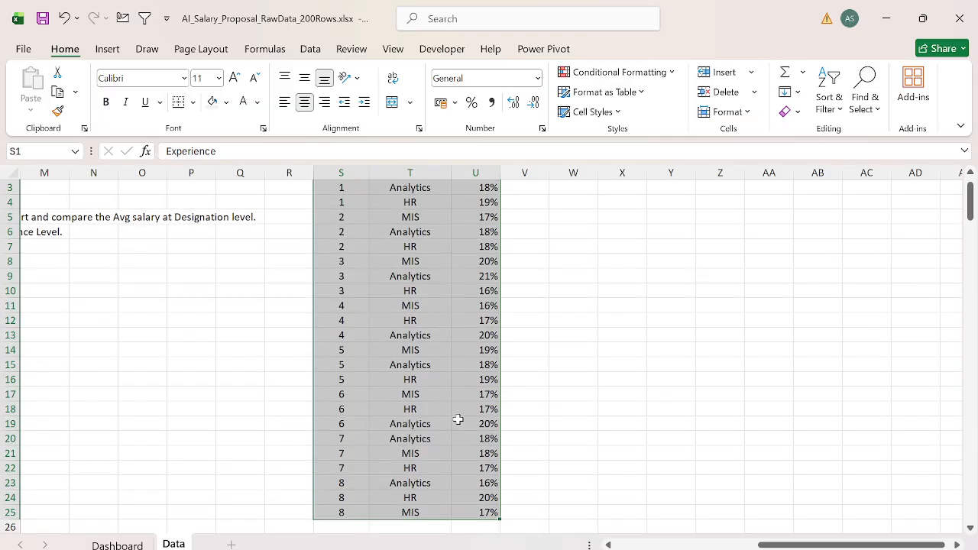
{"action": "key", "text": "alt+d"}
{"action": "right_click", "coordinate": [458, 425]}
{"action": "key", "text": "Escape"}
{"action": "key", "text": "ctrl+q"}
{"action": "key", "text": "Escape"}
{"action": "left_click", "coordinate": [108, 49]}
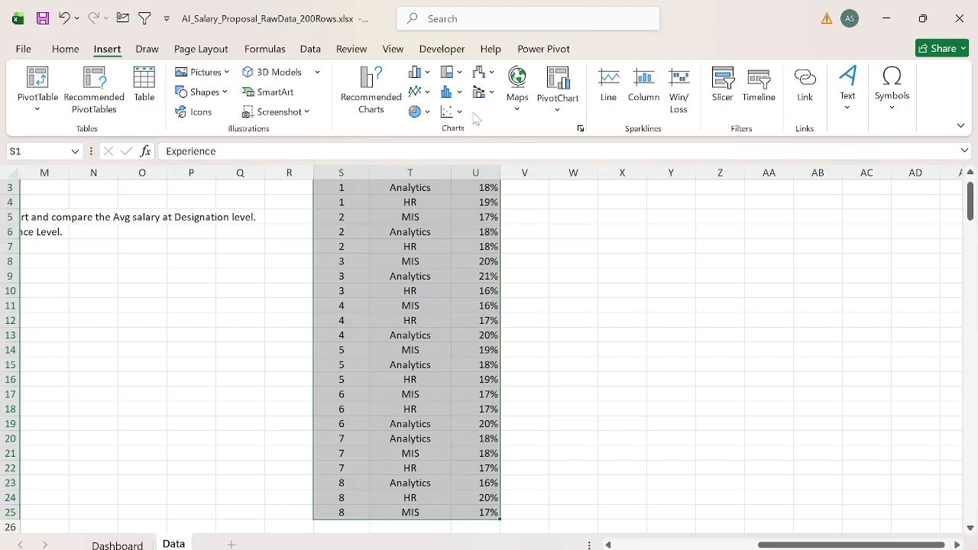
{"action": "left_click", "coordinate": [417, 72]}
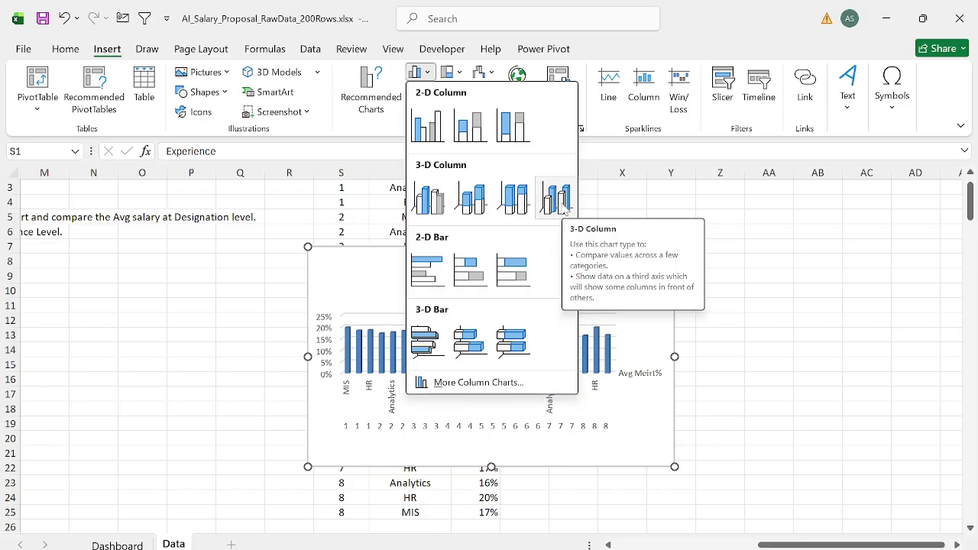
{"action": "key", "text": "Escape"}
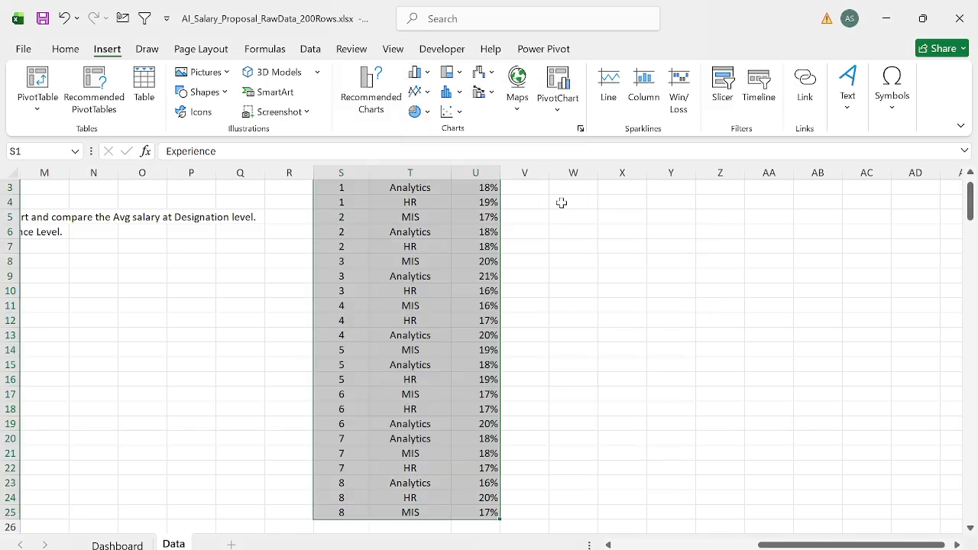
Step: Move the Department column in front of the Experience column
{"action": "left_click", "coordinate": [443, 267]}
{"action": "key", "text": "ctrl+Up"}
{"action": "key", "text": "ctrl+space"}
{"action": "key", "text": "Left"}
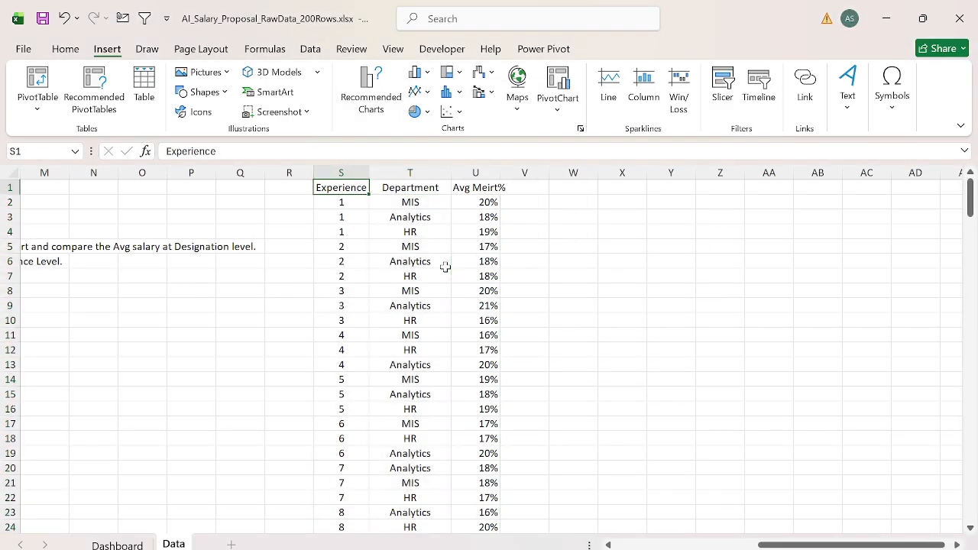
{"action": "key", "text": "Right"}
{"action": "key", "text": "ctrl+space"}
{"action": "key", "text": "ctrl+x"}
{"action": "key", "text": "Left"}
{"action": "key", "text": "ctrl+space"}
{"action": "key", "text": "ctrl+shift+plus"}
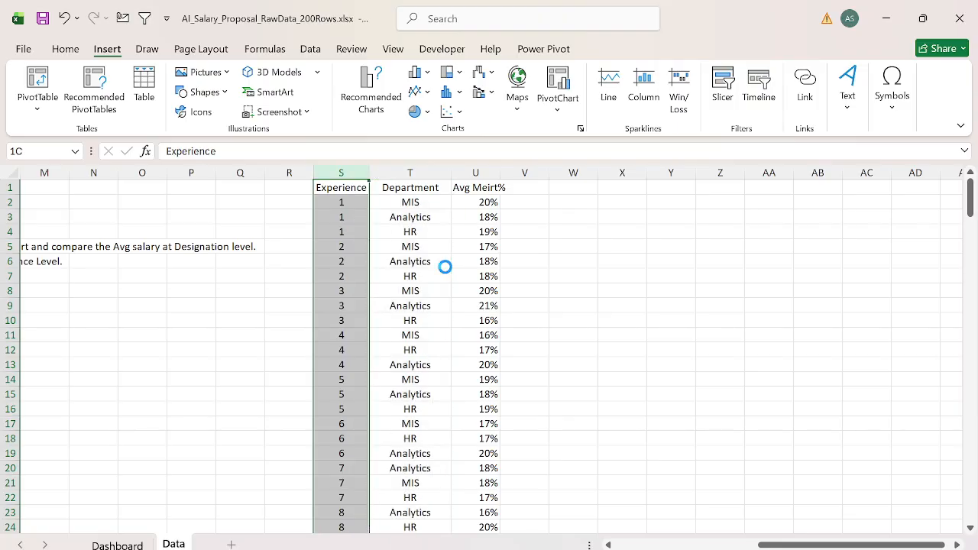
Step: Preview line and column chart types for the rearranged table with Department as the first column
{"action": "key", "text": "ctrl+Up"}
{"action": "key", "text": "ctrl+shift+Right"}
{"action": "key", "text": "ctrl+shift+Down"}
{"action": "right_click", "coordinate": [445, 266]}
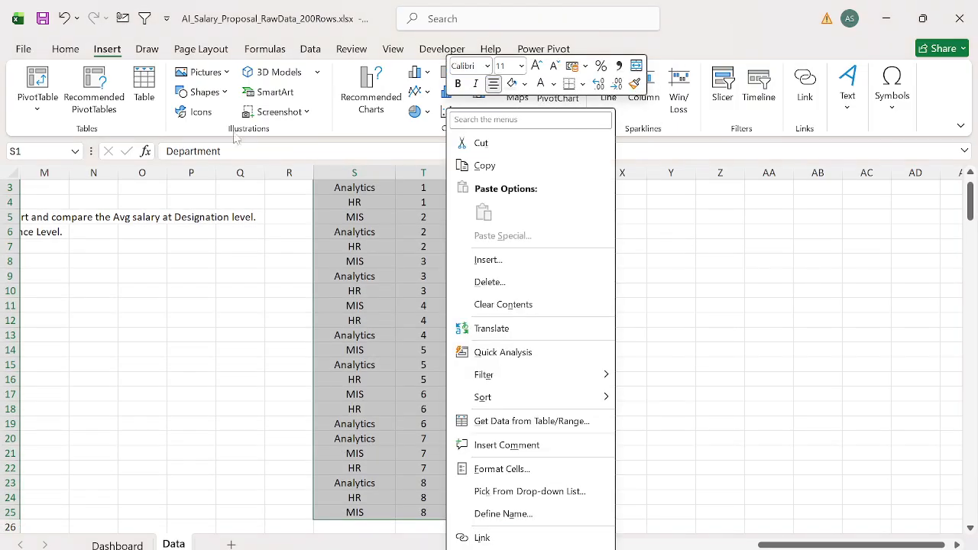
{"action": "key", "text": "Escape"}
{"action": "left_click", "coordinate": [147, 49]}
{"action": "left_click", "coordinate": [110, 50]}
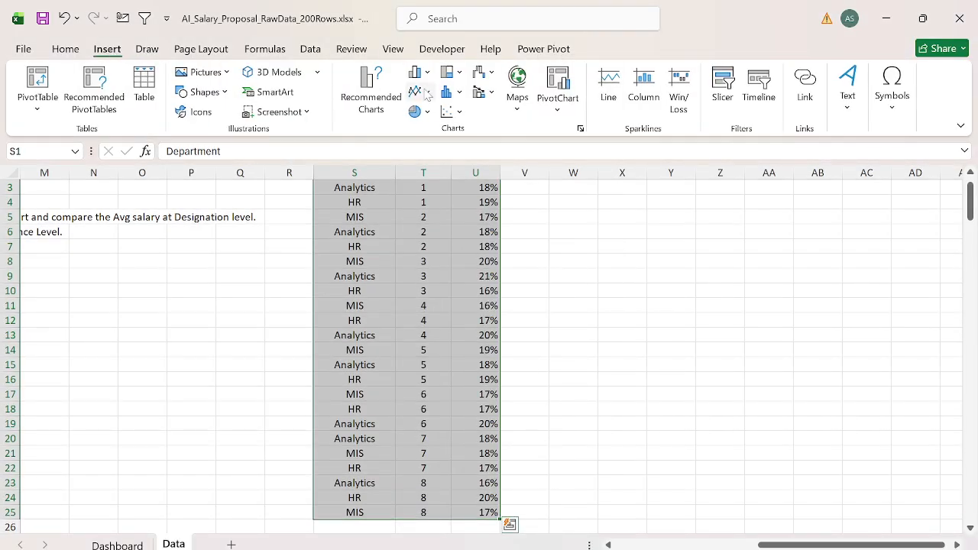
{"action": "left_click", "coordinate": [427, 92]}
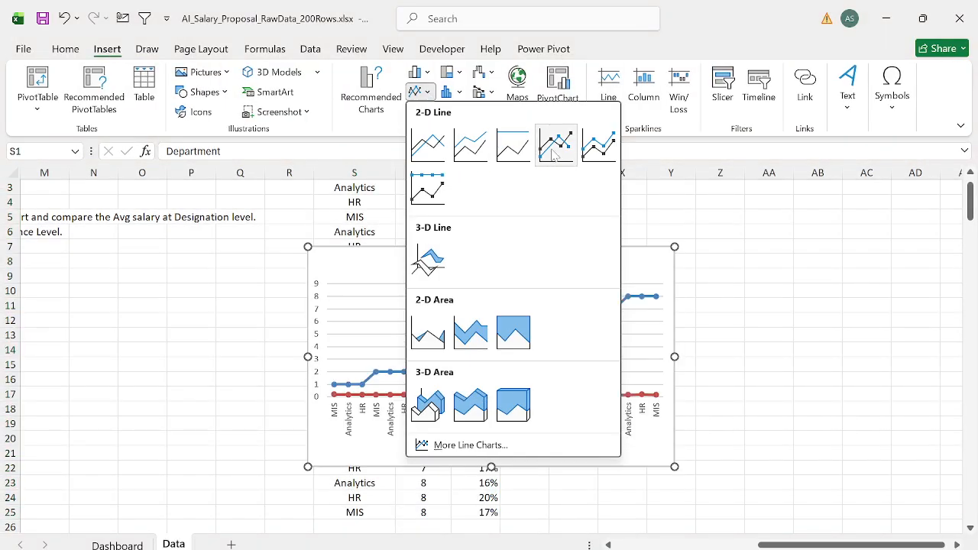
{"action": "left_click", "coordinate": [425, 72]}
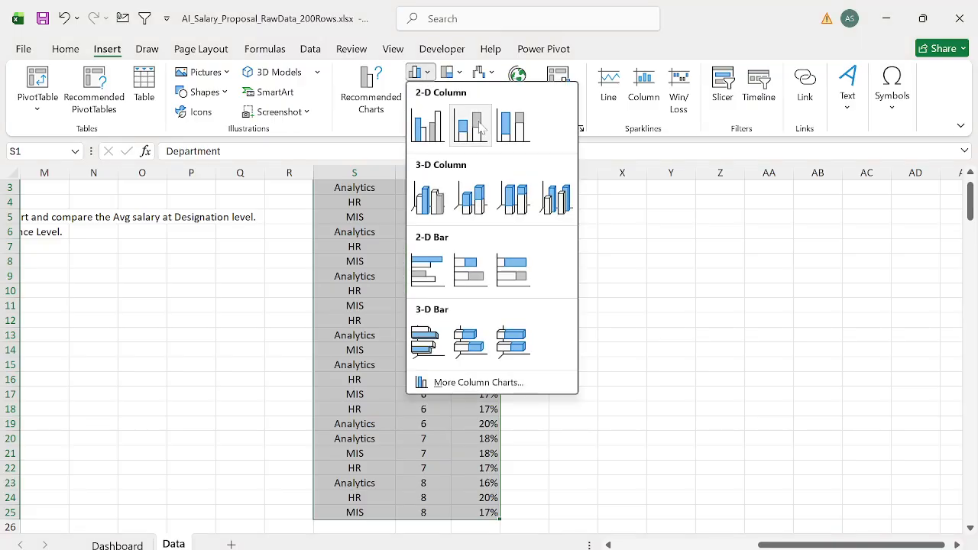
{"action": "left_click", "coordinate": [518, 142]}
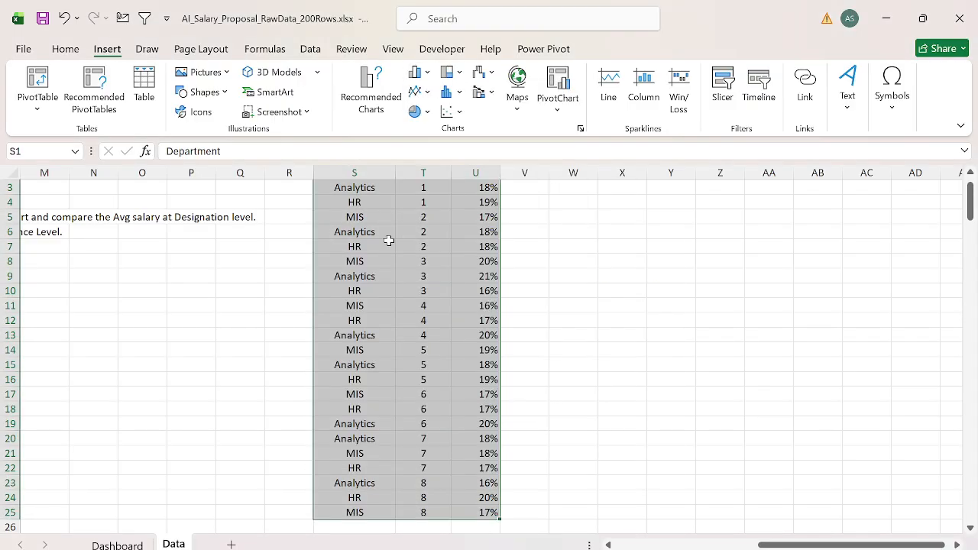
Step: Undo the move of the Department column
{"action": "key", "text": "ctrl+z"}
{"action": "key", "text": "ctrl+z"}
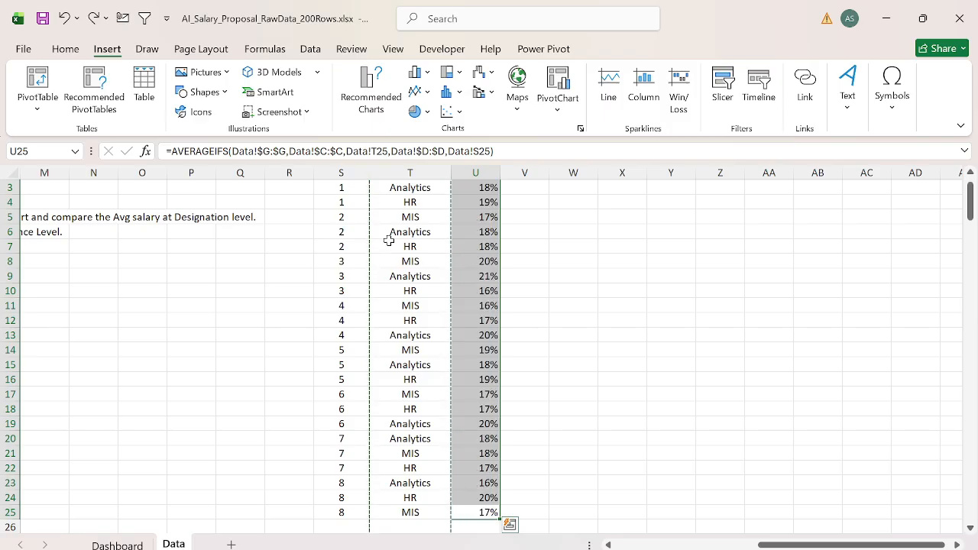
{"action": "key", "text": "ctrl+z"}
{"action": "key", "text": "ctrl+z"}
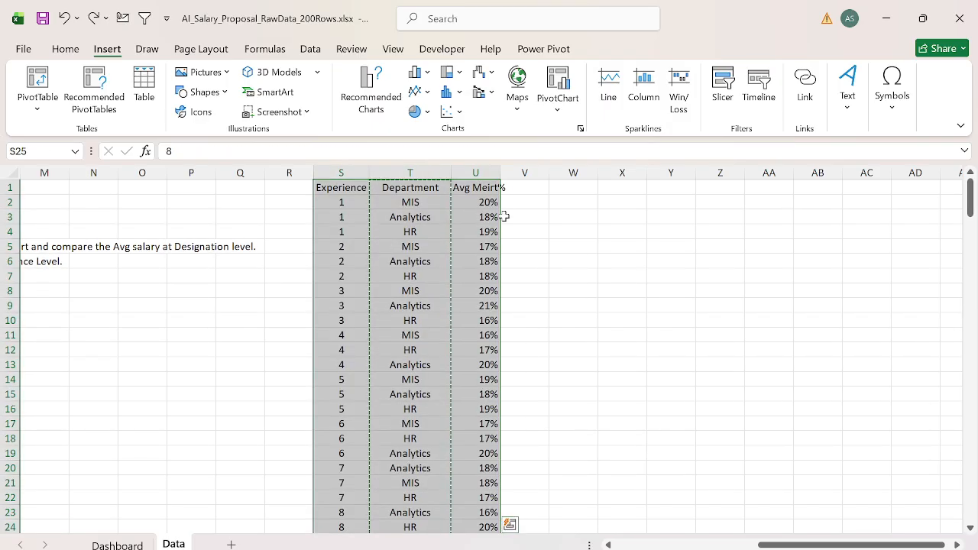
Step: Insert a 2-D column chart from the S1:U25 table and cut it from the Data sheet
{"action": "left_click", "coordinate": [415, 72]}
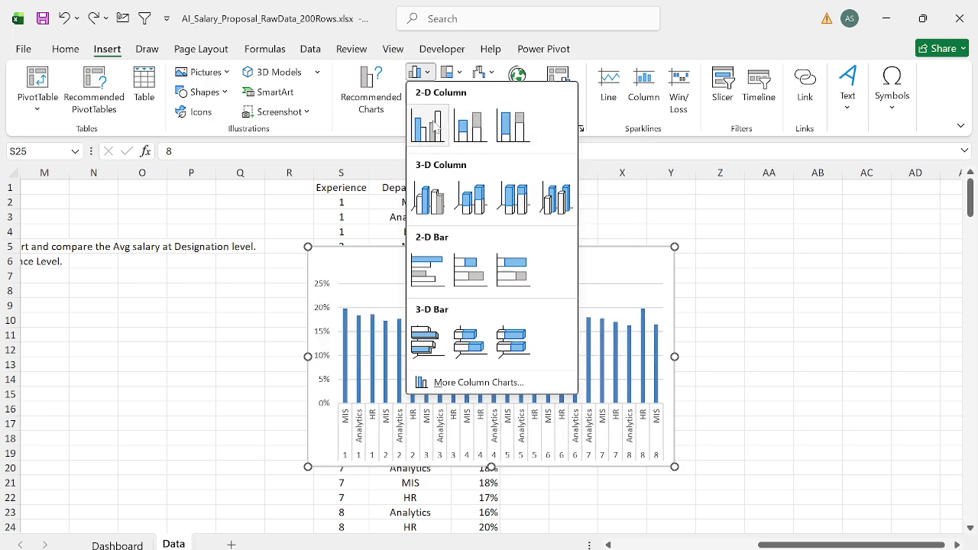
{"action": "left_click", "coordinate": [461, 135]}
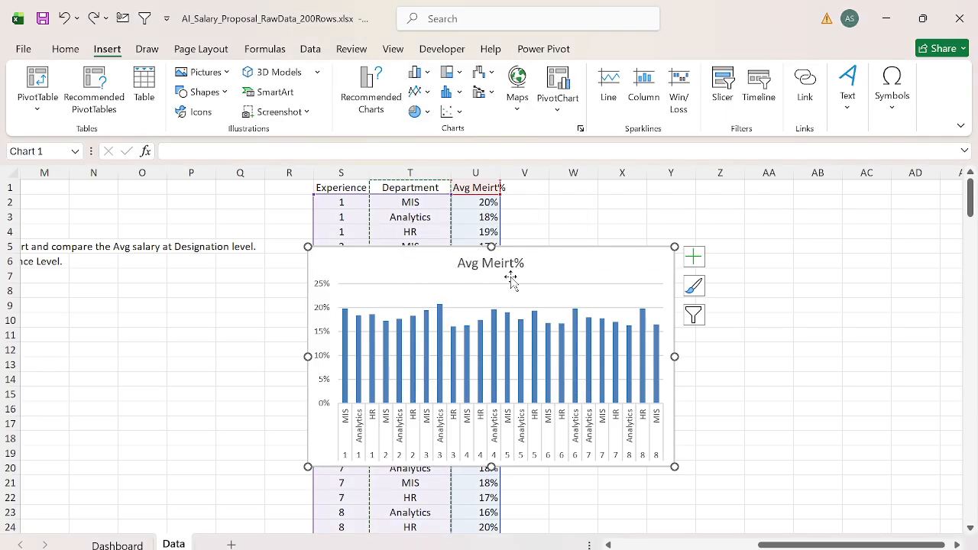
{"action": "left_click", "coordinate": [563, 258]}
{"action": "key", "text": "Delete"}
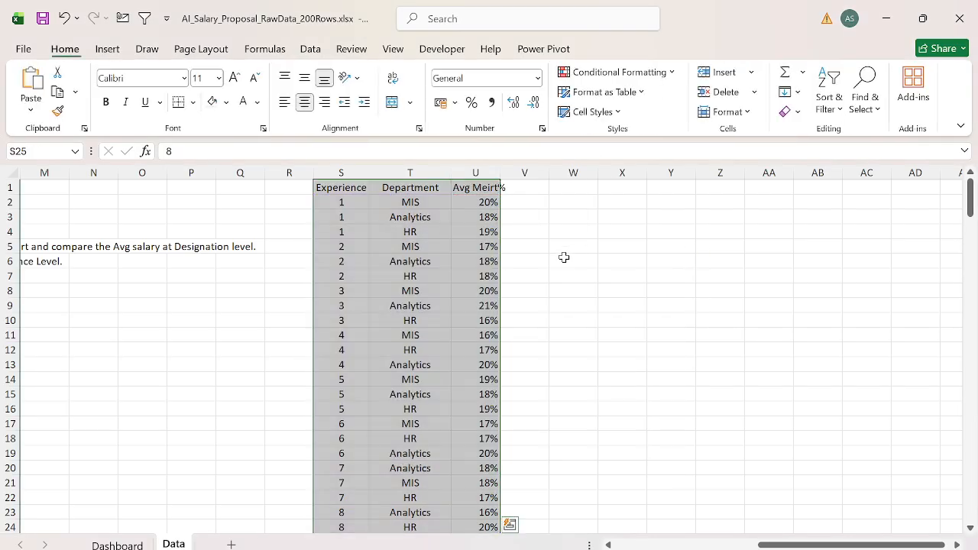
Step: Paste the chart onto the Dashboard sheet below the existing charts, align it at column B and widen it through column Q
{"action": "key", "text": "ctrl+Page_Up"}
{"action": "scroll", "coordinate": [443, 333], "scroll_direction": "down", "scroll_amount": 6}
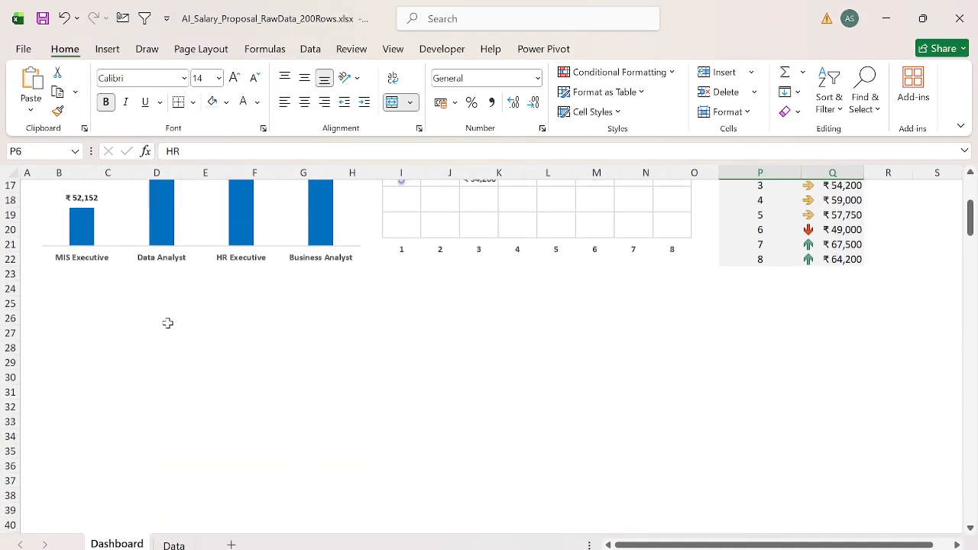
{"action": "left_click", "coordinate": [168, 323]}
{"action": "left_click", "coordinate": [92, 301]}
{"action": "key", "text": "ctrl+v"}
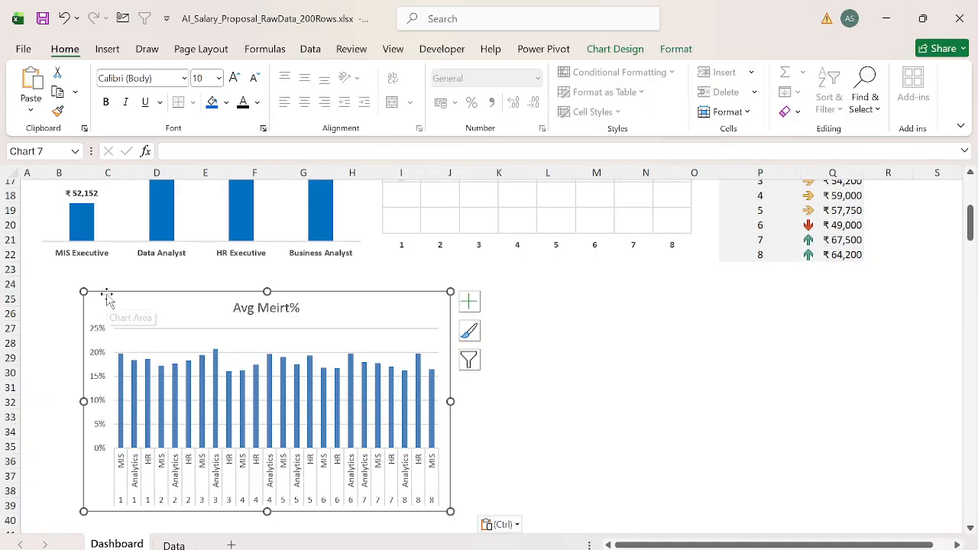
{"action": "left_click_drag", "start_coordinate": [102, 298], "coordinate": [59, 281]}
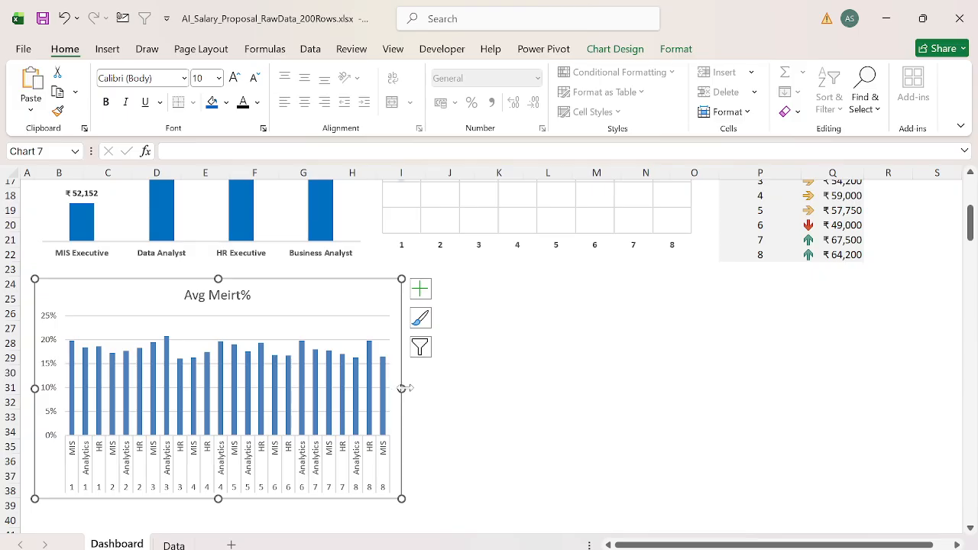
{"action": "left_click_drag", "start_coordinate": [402, 389], "coordinate": [864, 388]}
Step: Change the chart title to "Avg Meirt% basis Experience"
{"action": "left_click", "coordinate": [448, 298]}
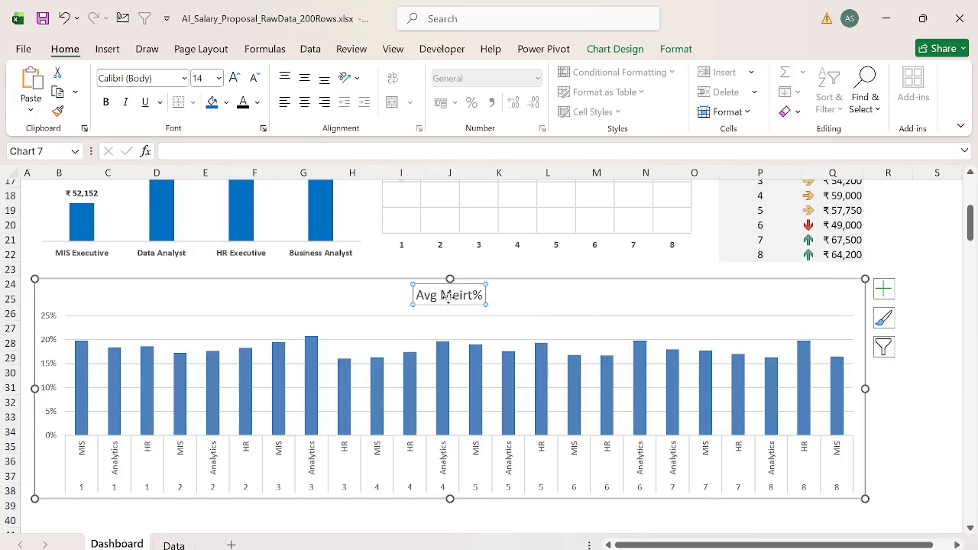
{"action": "left_click", "coordinate": [481, 295]}
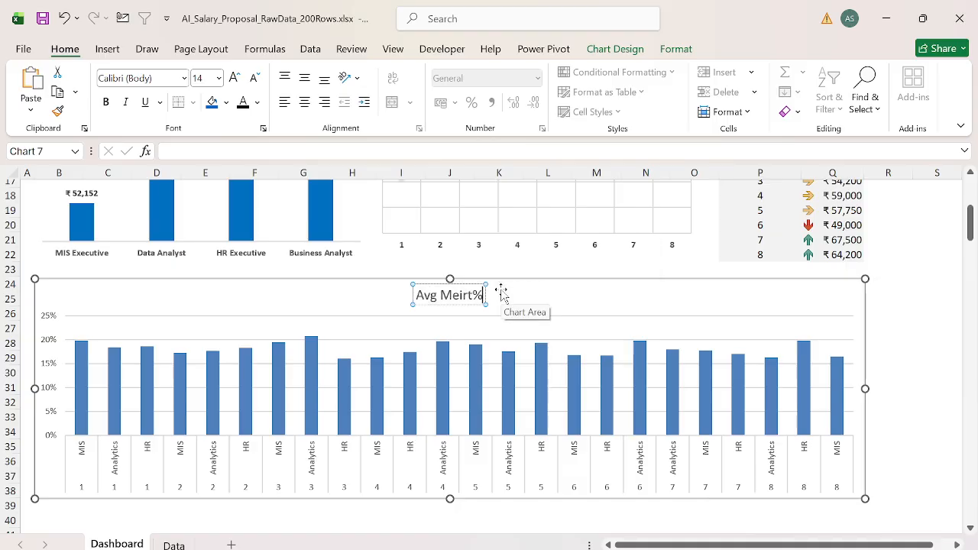
{"action": "type", "text": "Increas"}
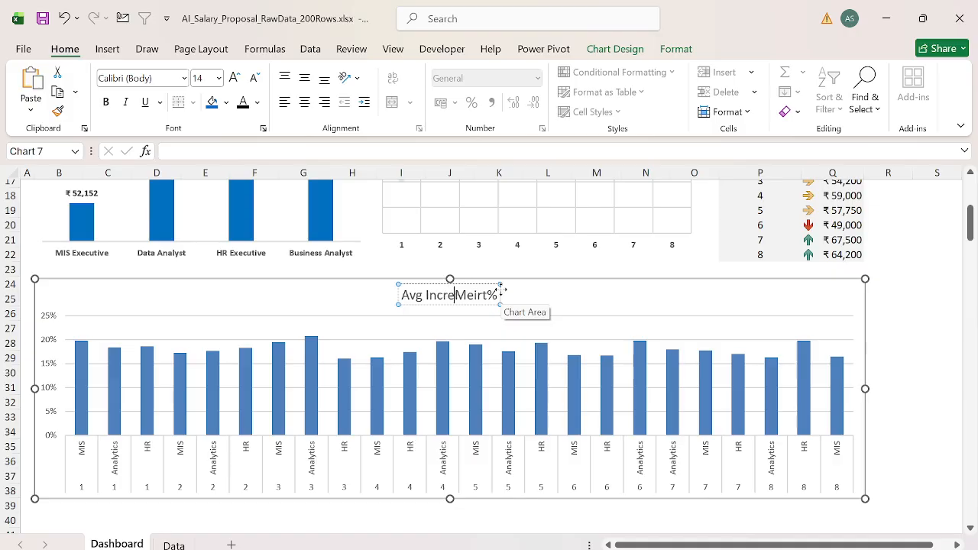
{"action": "key", "text": "ctrl+shift+Left"}
{"action": "key", "text": "BackSpace"}
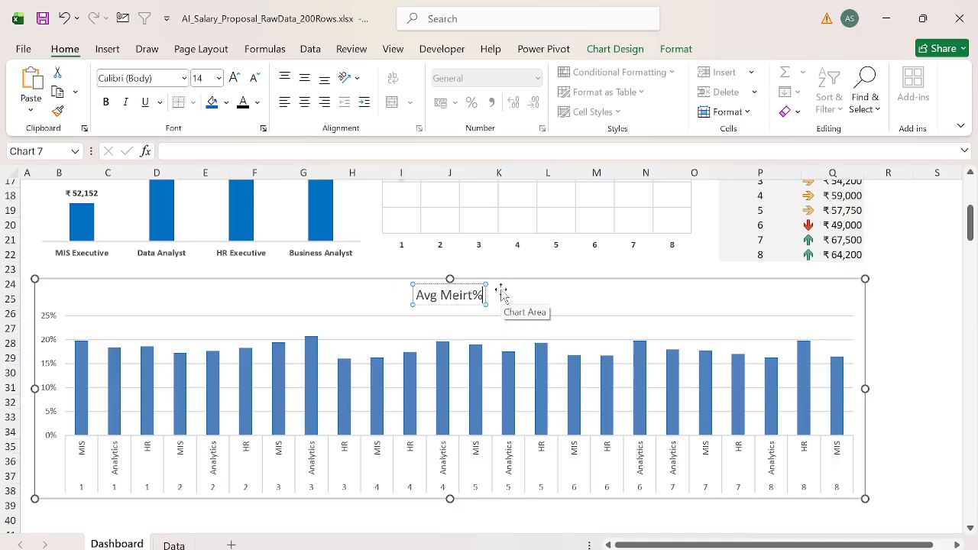
{"action": "type", "text": "basis"}
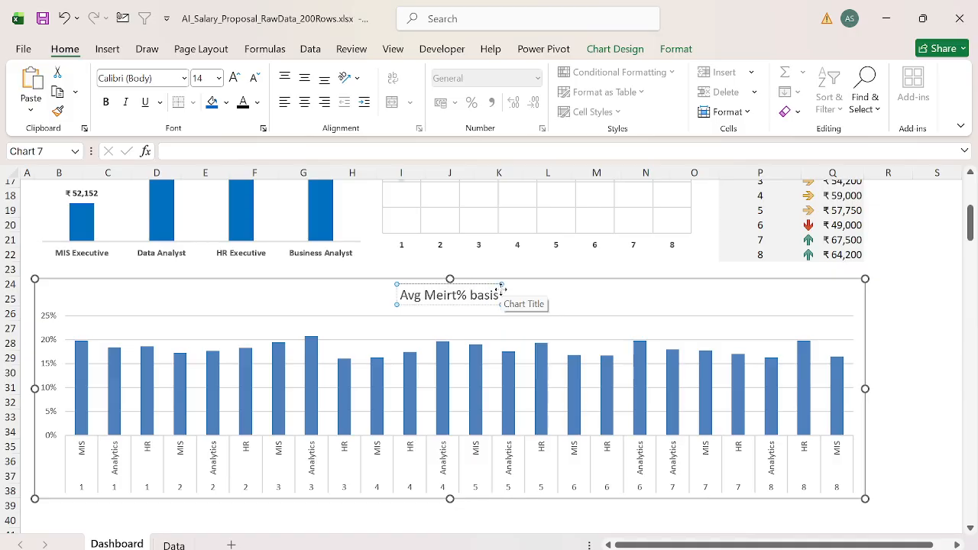
{"action": "type", "text": " Experience"}
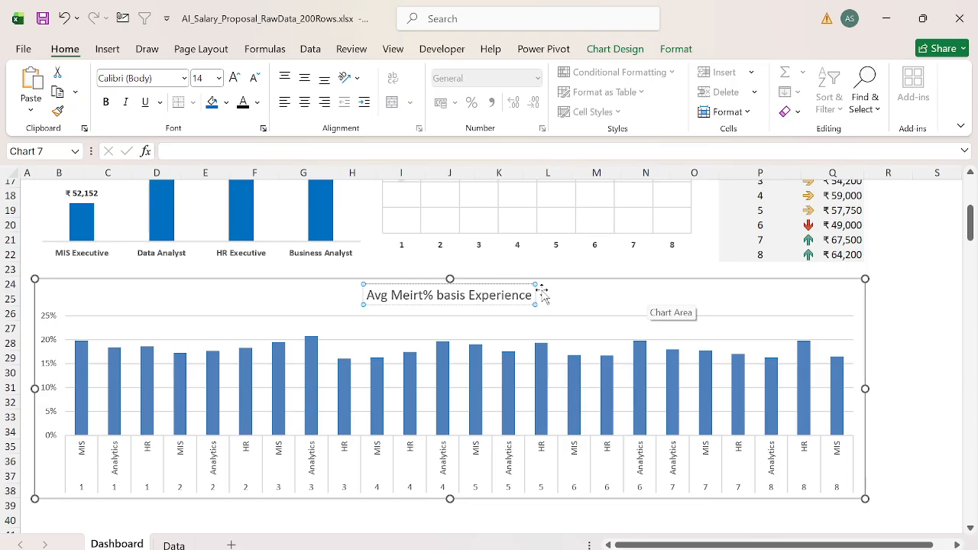
Step: Make the merit chart's title bold and set its font size to 12
{"action": "key", "text": "ctrl+a"}
{"action": "key", "text": "ctrl+b"}
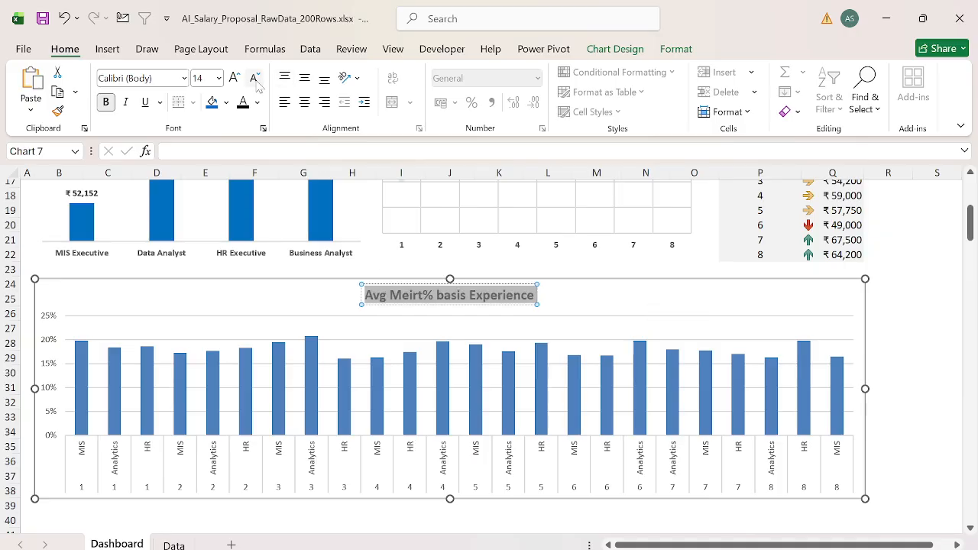
{"action": "left_click", "coordinate": [255, 80]}
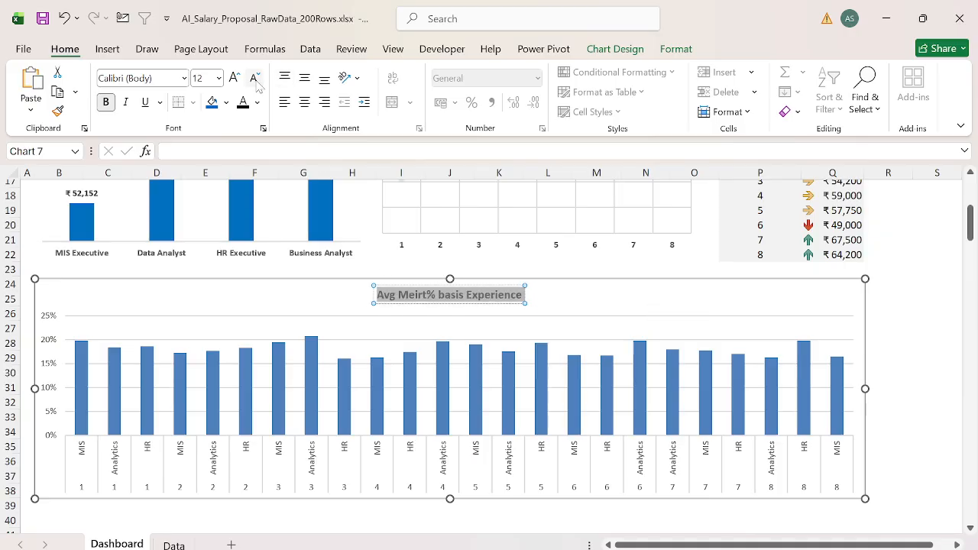
Step: Remove the horizontal gridlines and the vertical percentage axis from the merit chart
{"action": "left_click", "coordinate": [219, 344]}
{"action": "left_click", "coordinate": [219, 344]}
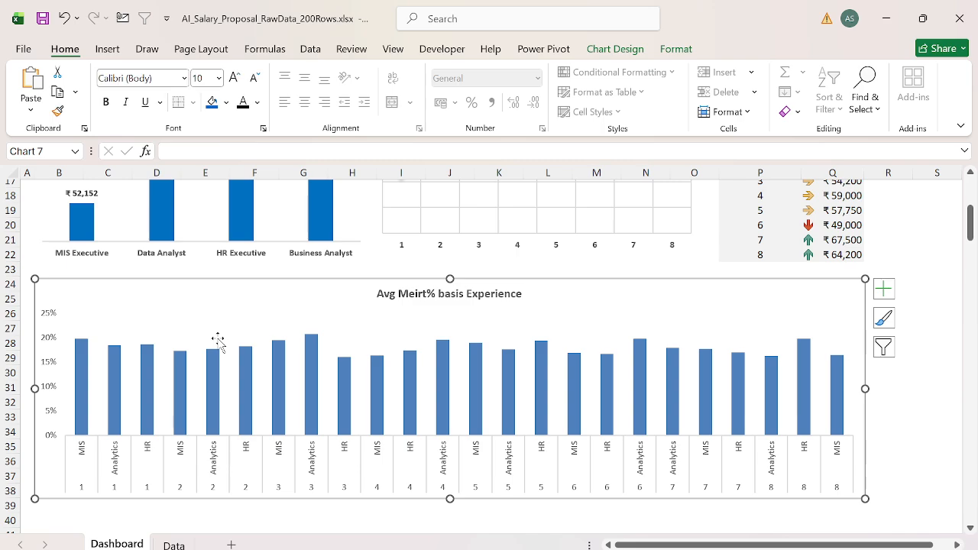
{"action": "left_click", "coordinate": [48, 346]}
{"action": "key", "text": "Delete"}
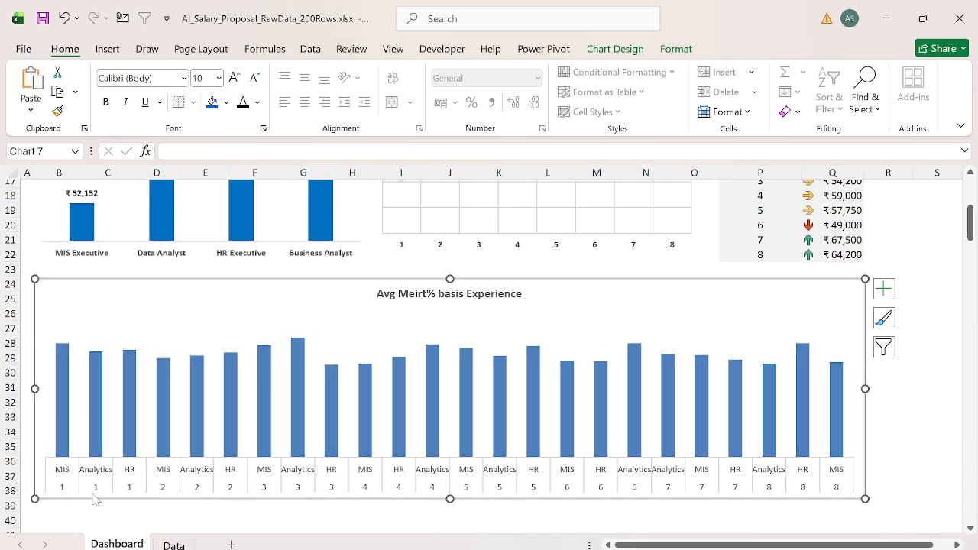
Step: Make the merit chart's horizontal axis labels bold and reduce their font size to 8
{"action": "left_click", "coordinate": [64, 478]}
{"action": "key", "text": "ctrl+b"}
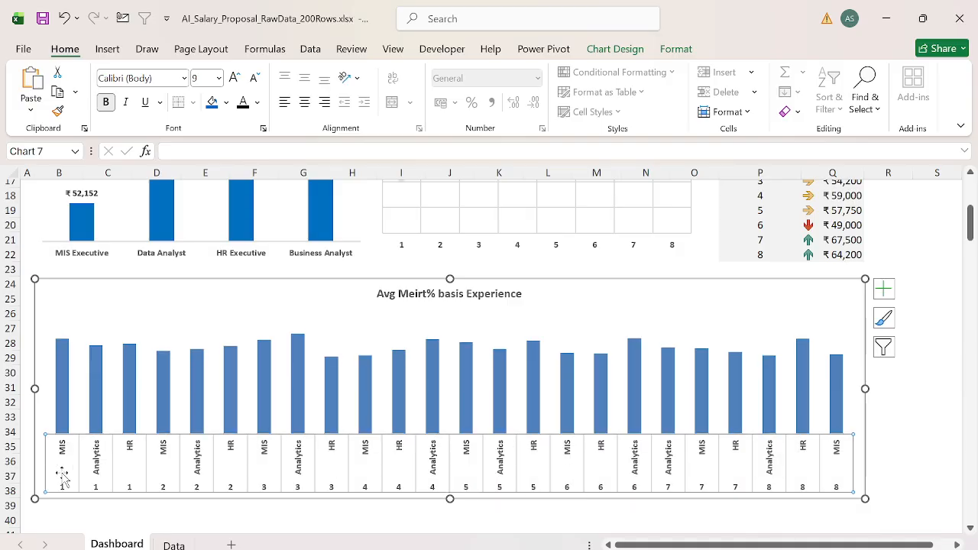
{"action": "left_click", "coordinate": [255, 78]}
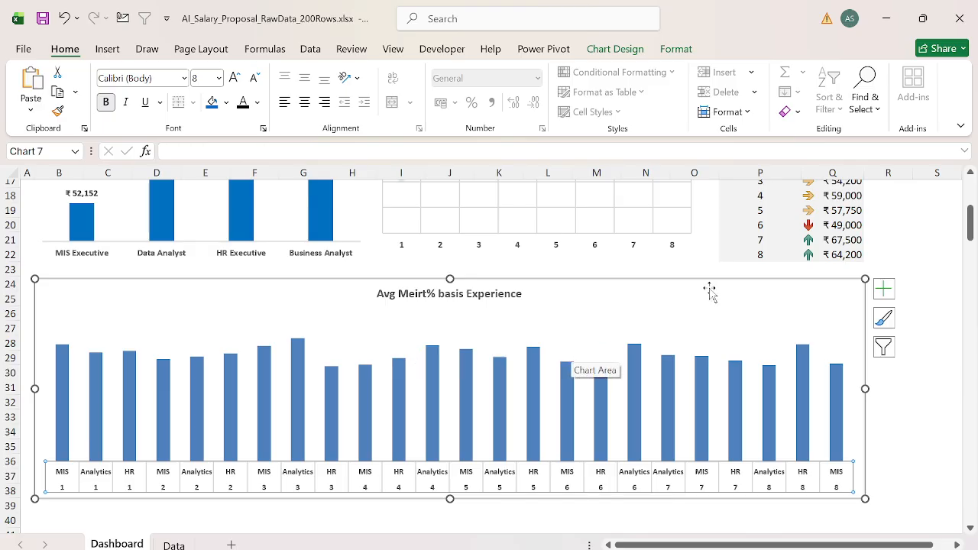
Step: Add data labels to the merit chart's columns and position them at Inside End
{"action": "left_click", "coordinate": [883, 289]}
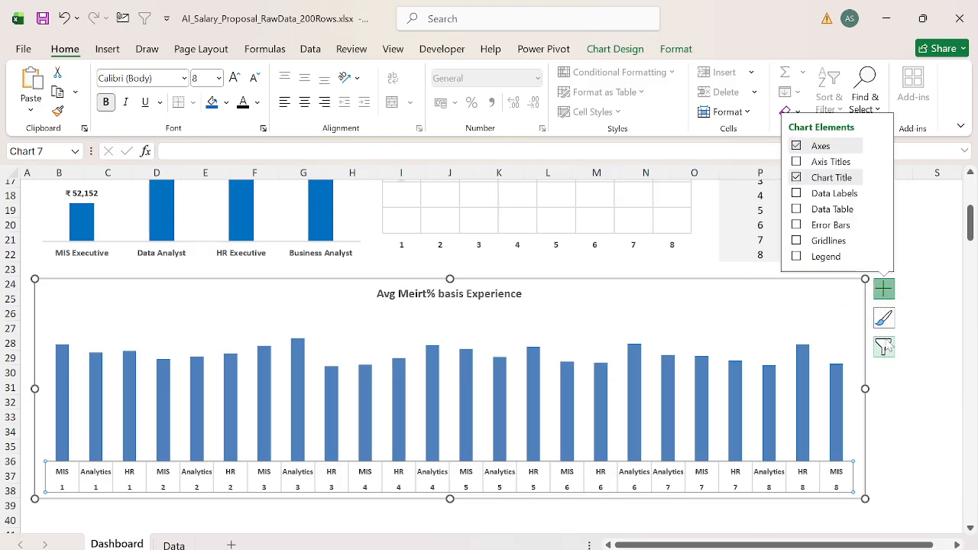
{"action": "left_click", "coordinate": [796, 194]}
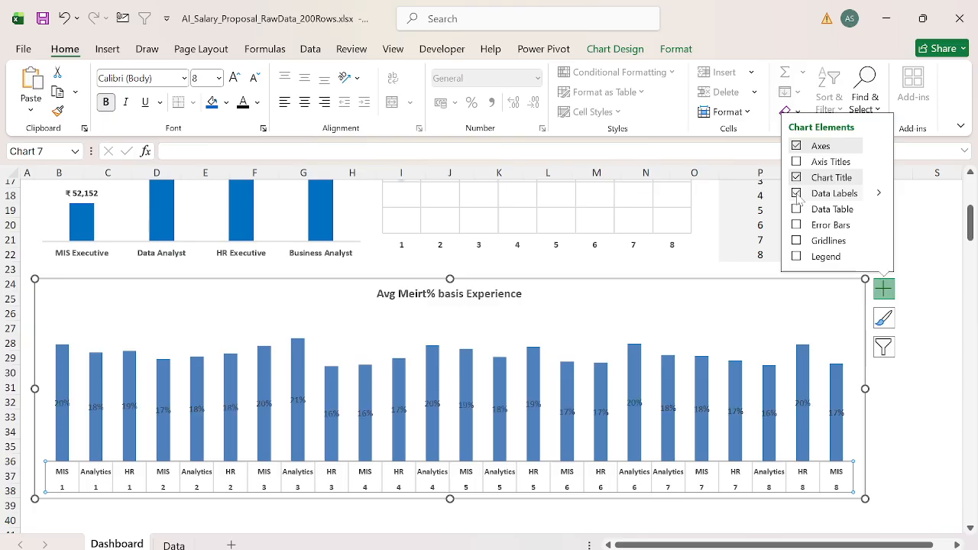
{"action": "left_click", "coordinate": [880, 195]}
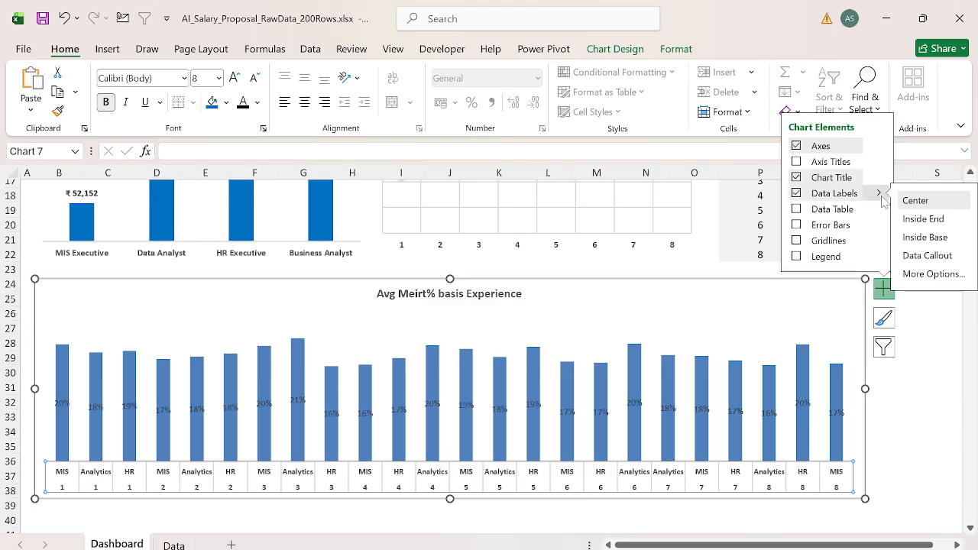
{"action": "left_click", "coordinate": [941, 239]}
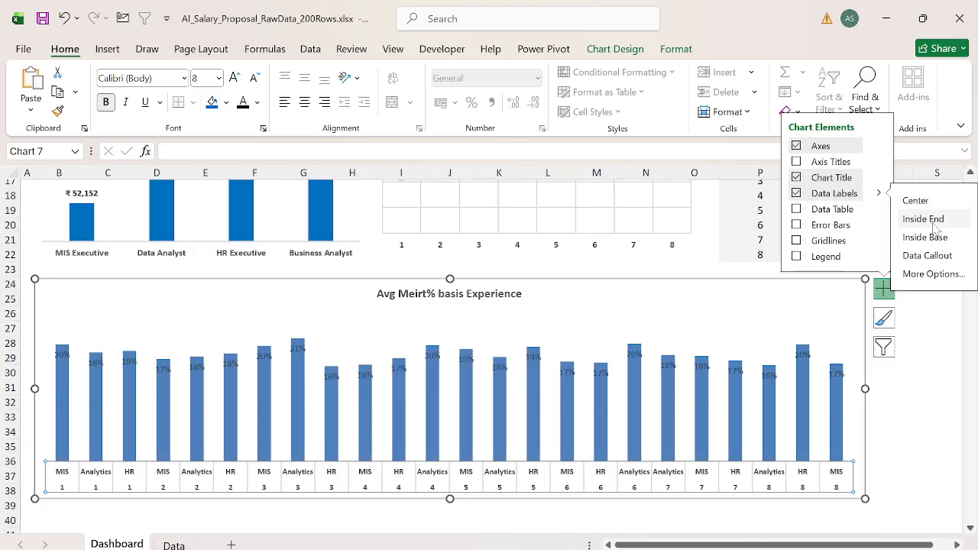
Step: Set the gap width of the merit chart's column series to 66%
{"action": "left_click", "coordinate": [464, 361]}
{"action": "right_click", "coordinate": [464, 362]}
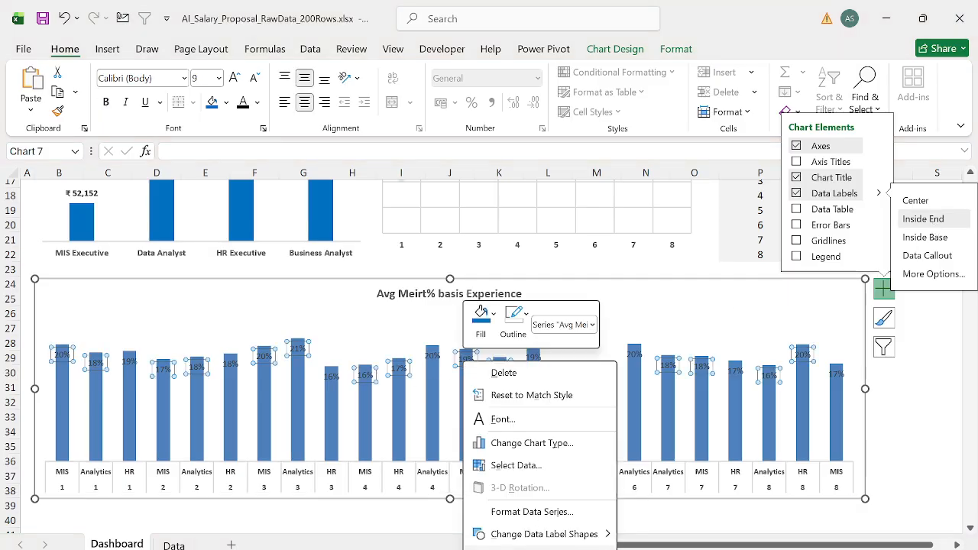
{"action": "left_click", "coordinate": [532, 549]}
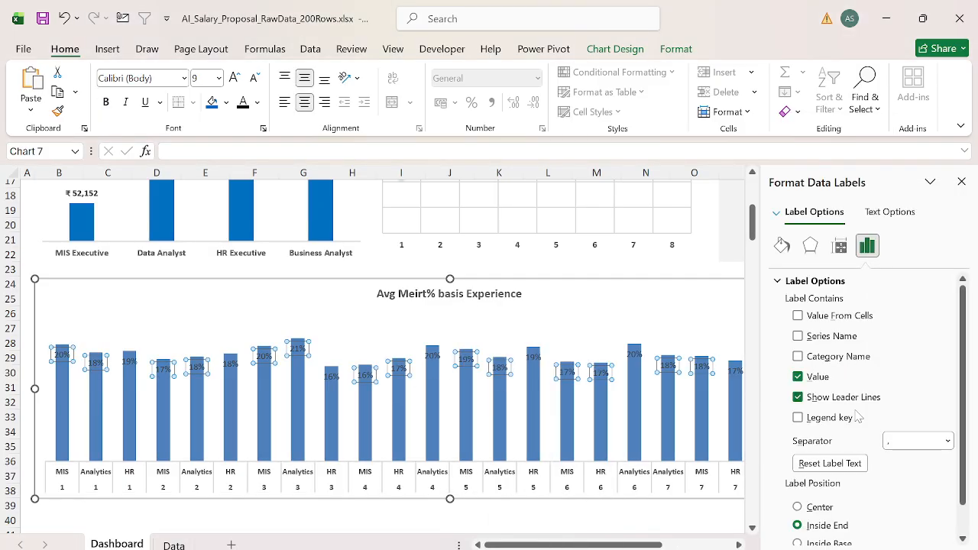
{"action": "scroll", "coordinate": [873, 359], "scroll_direction": "down", "scroll_amount": 1}
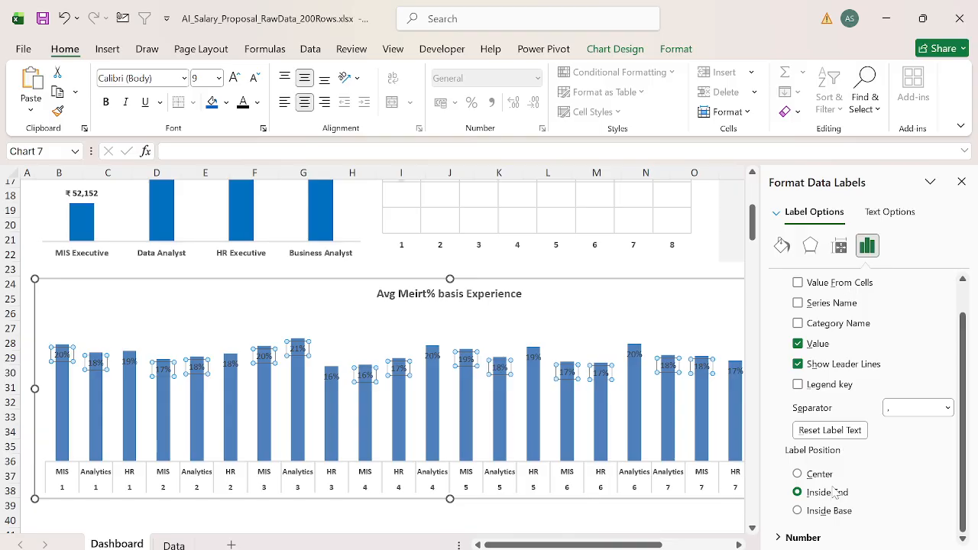
{"action": "scroll", "coordinate": [846, 456], "scroll_direction": "up", "scroll_amount": 1}
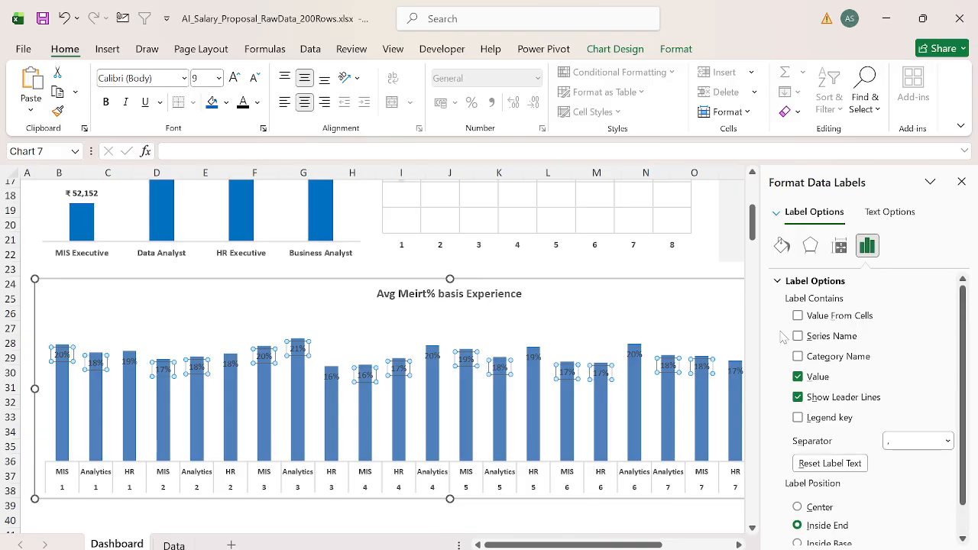
{"action": "left_click", "coordinate": [572, 422]}
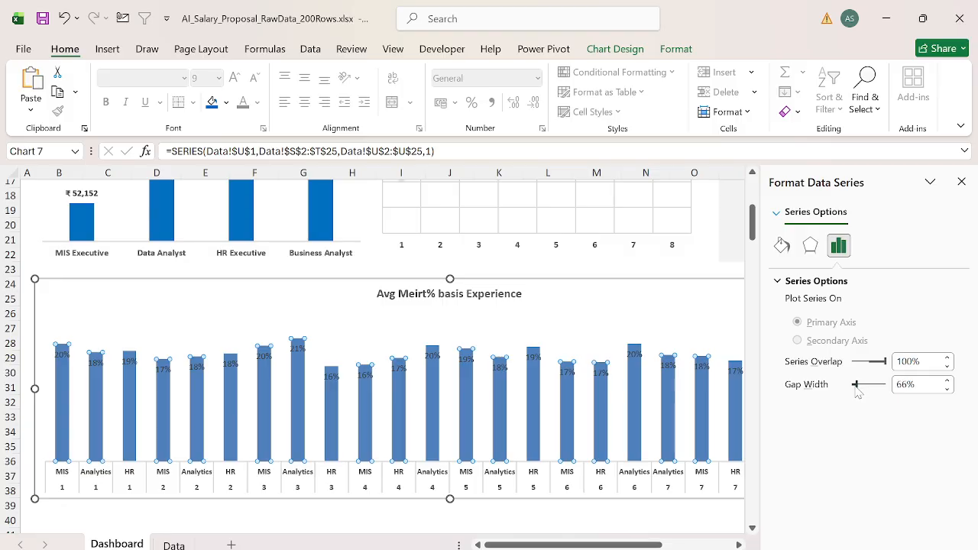
Step: Change the font color of the merit chart's data labels to white
{"action": "left_click", "coordinate": [401, 369]}
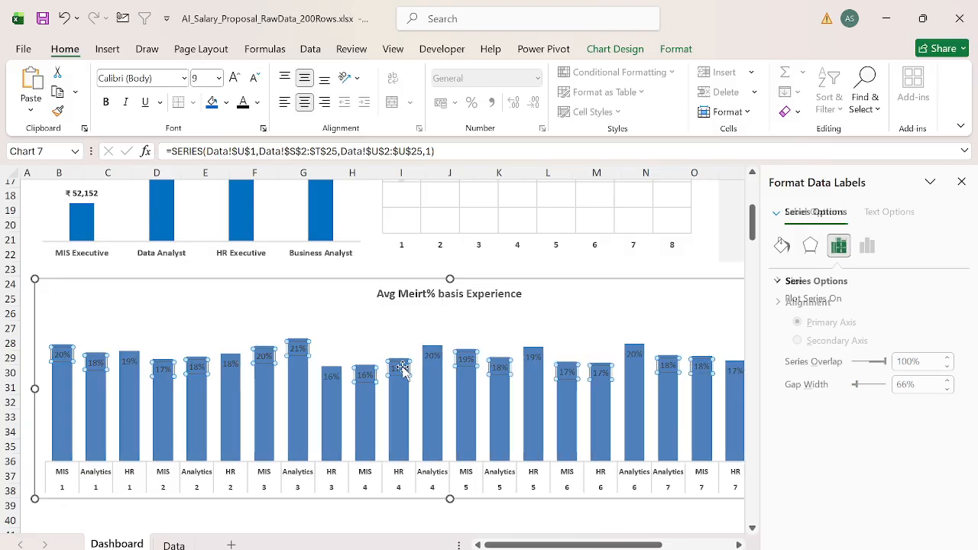
{"action": "left_click", "coordinate": [258, 102]}
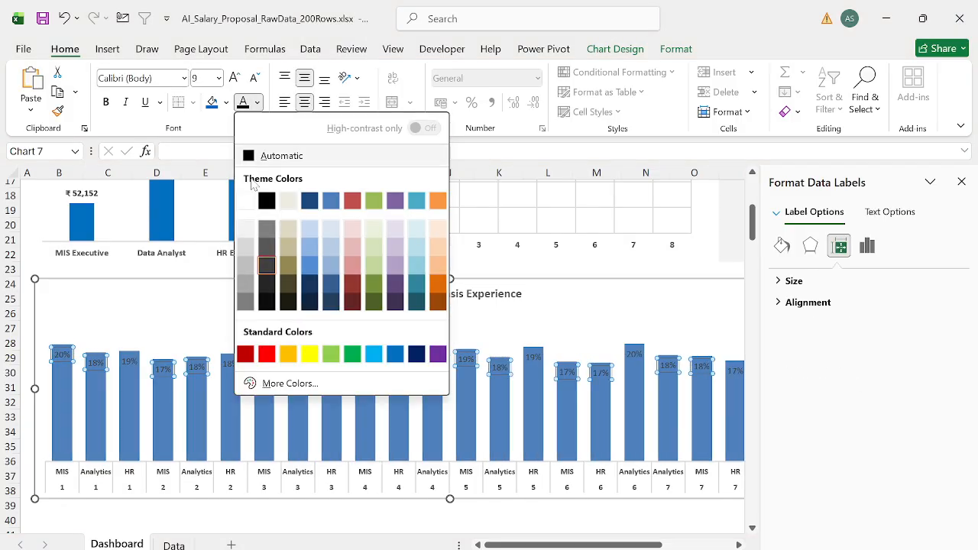
{"action": "left_click", "coordinate": [263, 197]}
Step: Fill the merit chart's columns with the standard blue used by the designation chart and close the formatting pane
{"action": "left_click", "coordinate": [171, 411]}
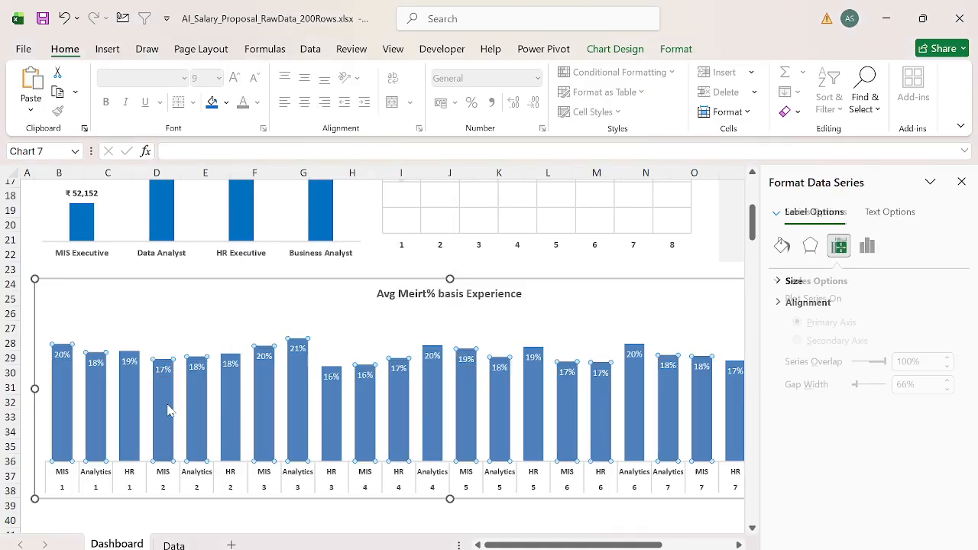
{"action": "left_click", "coordinate": [227, 103]}
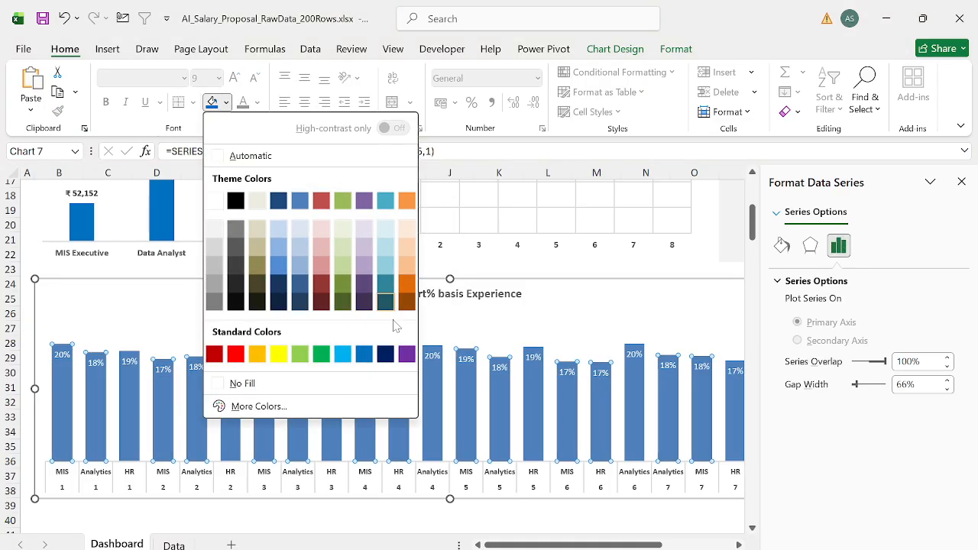
{"action": "left_click", "coordinate": [364, 354]}
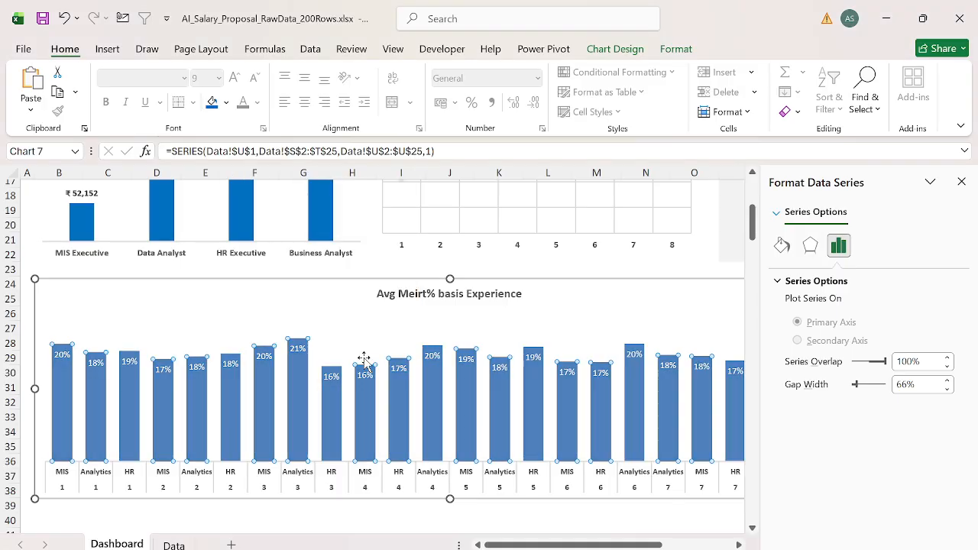
{"action": "left_click", "coordinate": [960, 183]}
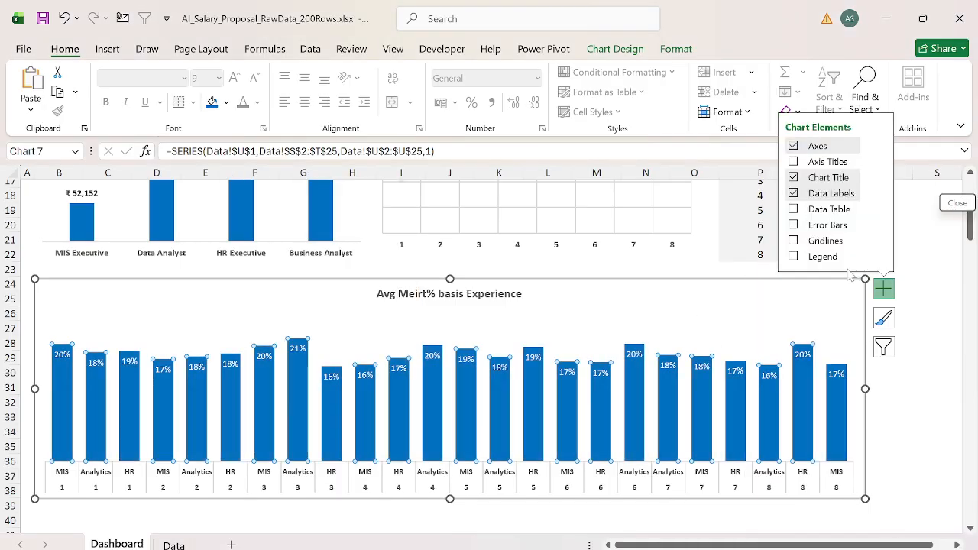
Step: Move the "Avg Meirt% basis Experience" title to the upper-left corner of its chart
{"action": "left_click", "coordinate": [504, 286]}
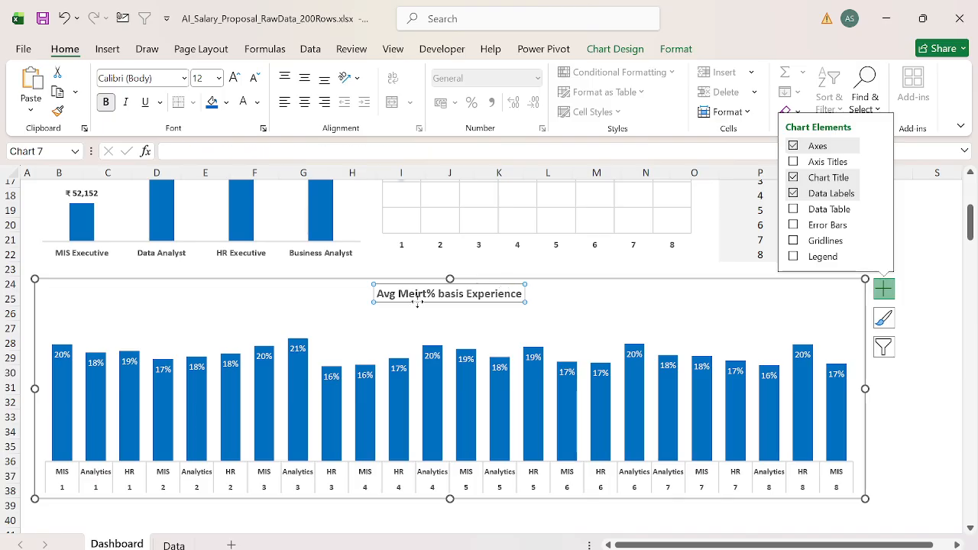
{"action": "left_click_drag", "start_coordinate": [418, 302], "coordinate": [314, 317]}
{"action": "left_click_drag", "start_coordinate": [94, 306], "coordinate": [94, 306]}
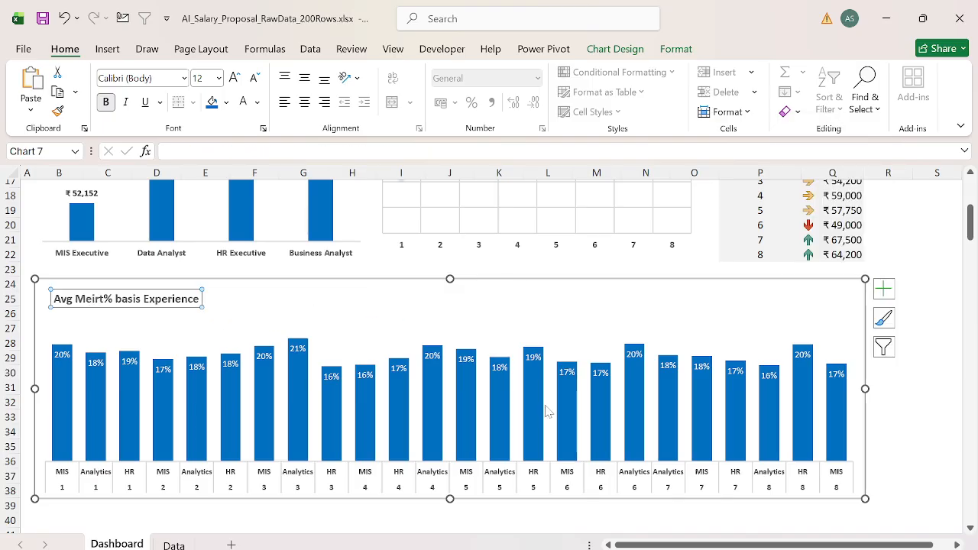
Step: Display the dashboard in full-screen mode and move the merit chart up so its top edge meets row 23
{"action": "left_click", "coordinate": [922, 268]}
{"action": "scroll", "coordinate": [921, 265], "scroll_direction": "up", "scroll_amount": 5}
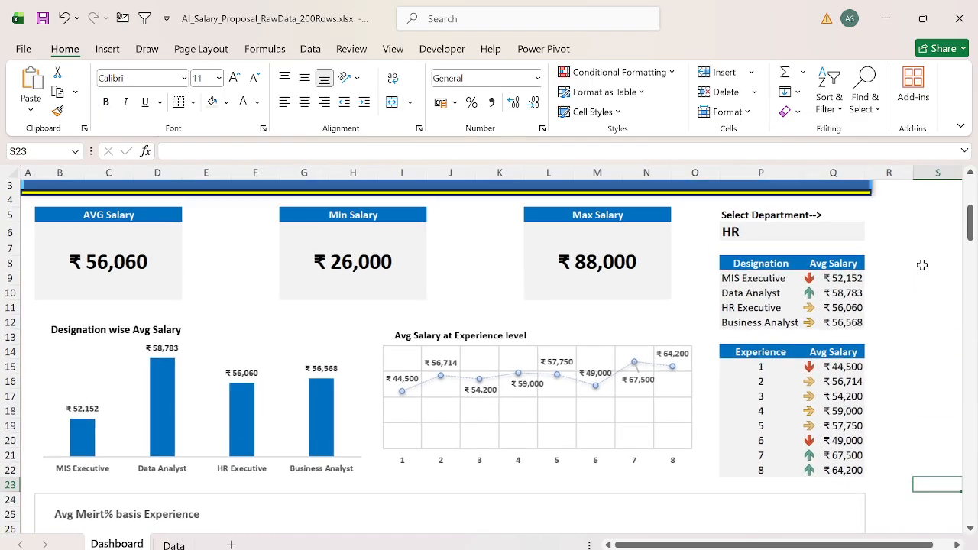
{"action": "left_click", "coordinate": [961, 126]}
{"action": "left_click", "coordinate": [848, 167]}
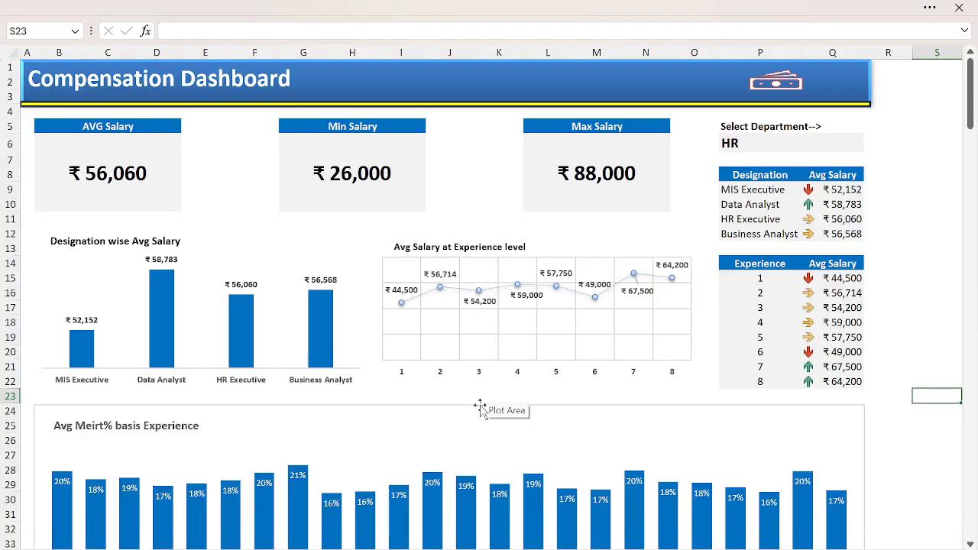
{"action": "left_click_drag", "start_coordinate": [480, 408], "coordinate": [476, 391]}
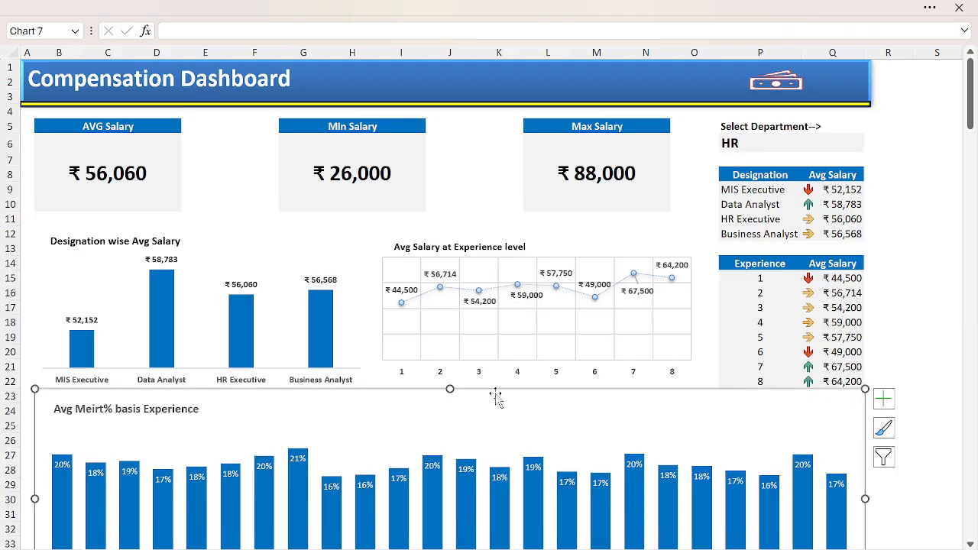
{"action": "left_click", "coordinate": [472, 180]}
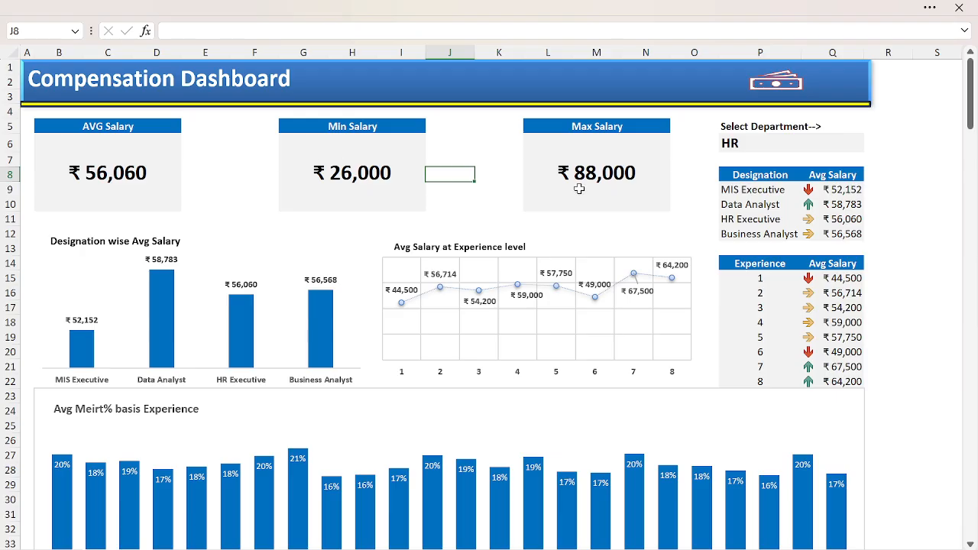
Step: Review the finished dashboard, including the department selector and the merit chart's values by experience and department
{"action": "left_click", "coordinate": [778, 146]}
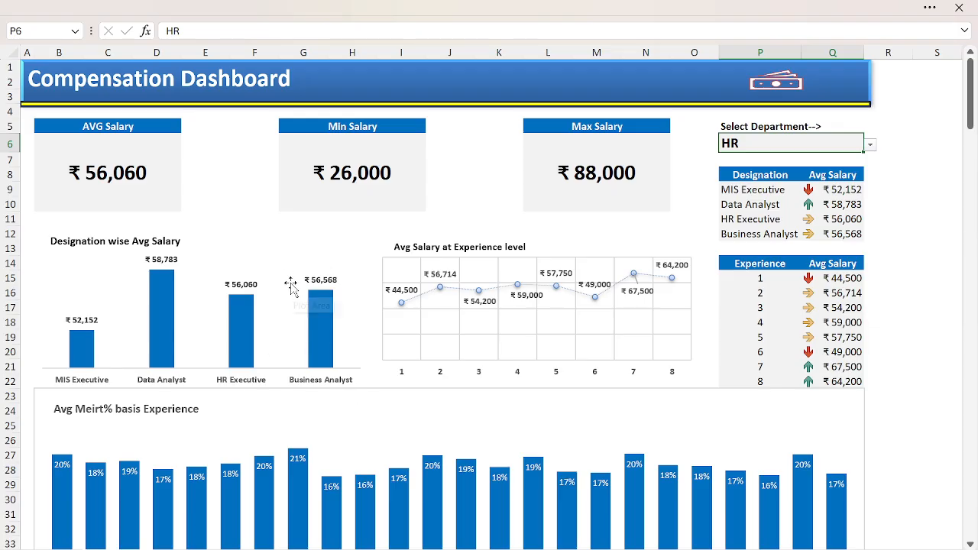
{"action": "scroll", "coordinate": [262, 355], "scroll_direction": "down", "scroll_amount": 2}
{"action": "scroll", "coordinate": [229, 395], "scroll_direction": "down", "scroll_amount": 1}
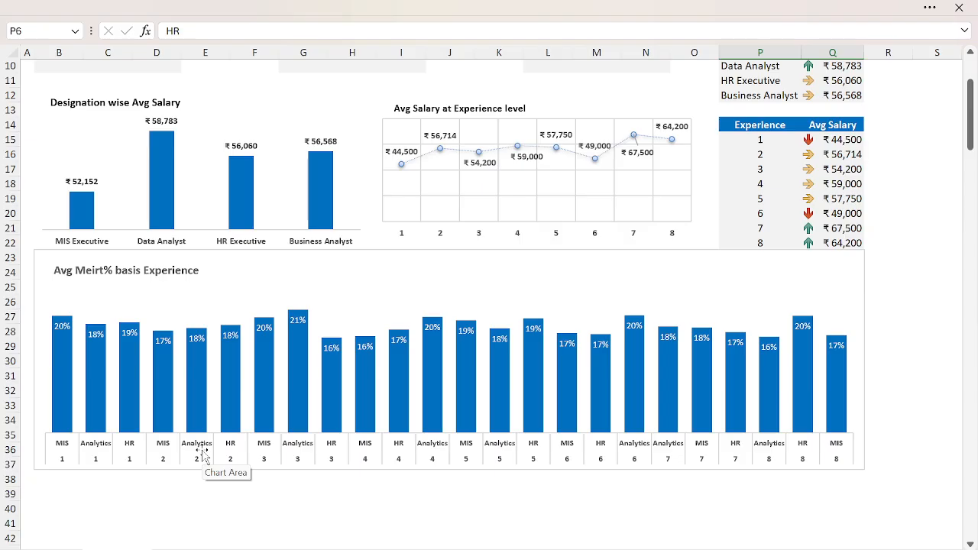
{"action": "mouse_move", "coordinate": [170, 362]}
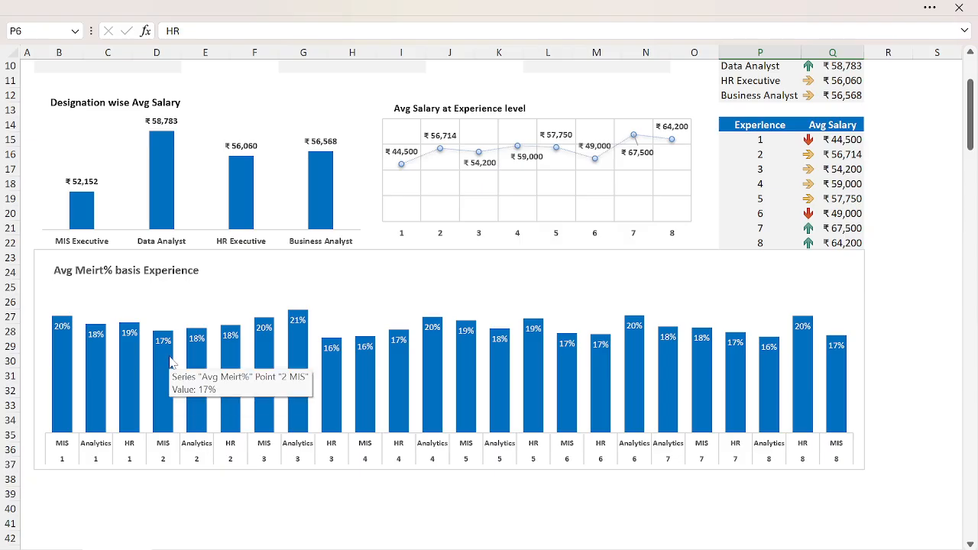
{"action": "mouse_move", "coordinate": [89, 377]}
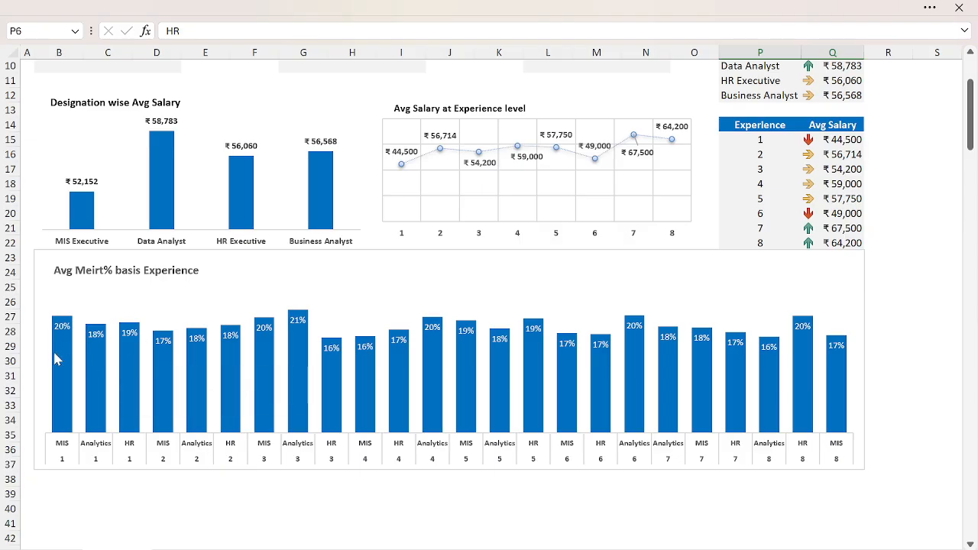
{"action": "mouse_move", "coordinate": [55, 358]}
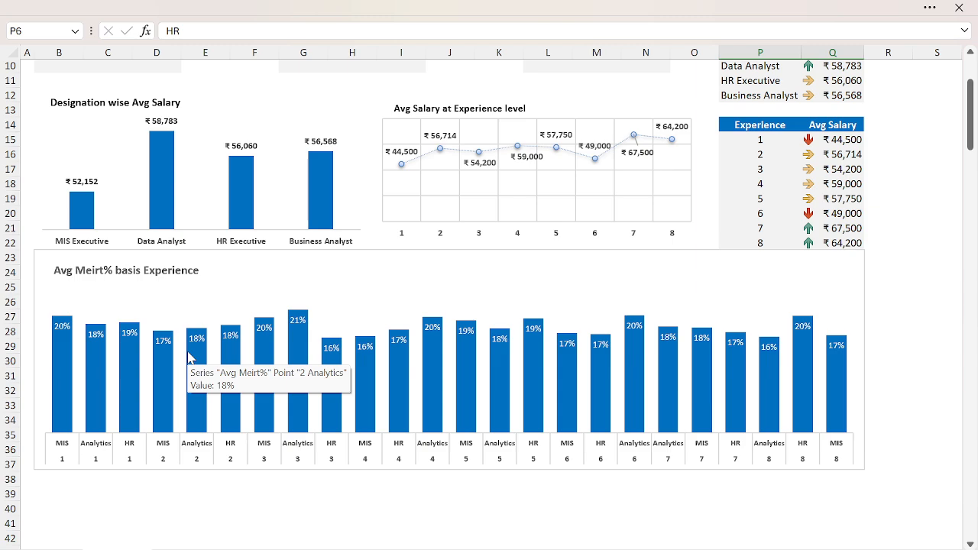
{"action": "scroll", "coordinate": [257, 251], "scroll_direction": "up", "scroll_amount": 3}
{"action": "left_click", "coordinate": [464, 183]}
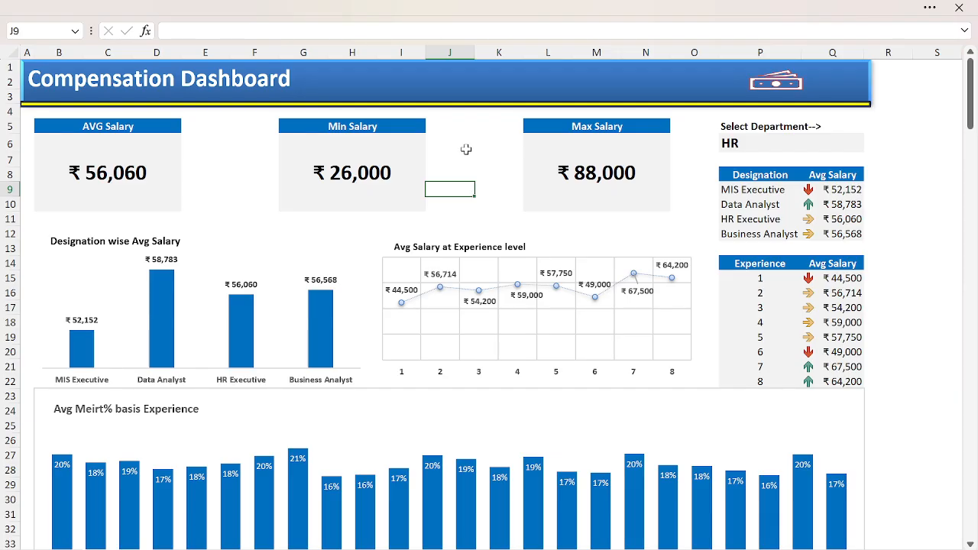
{"action": "left_click", "coordinate": [466, 149]}
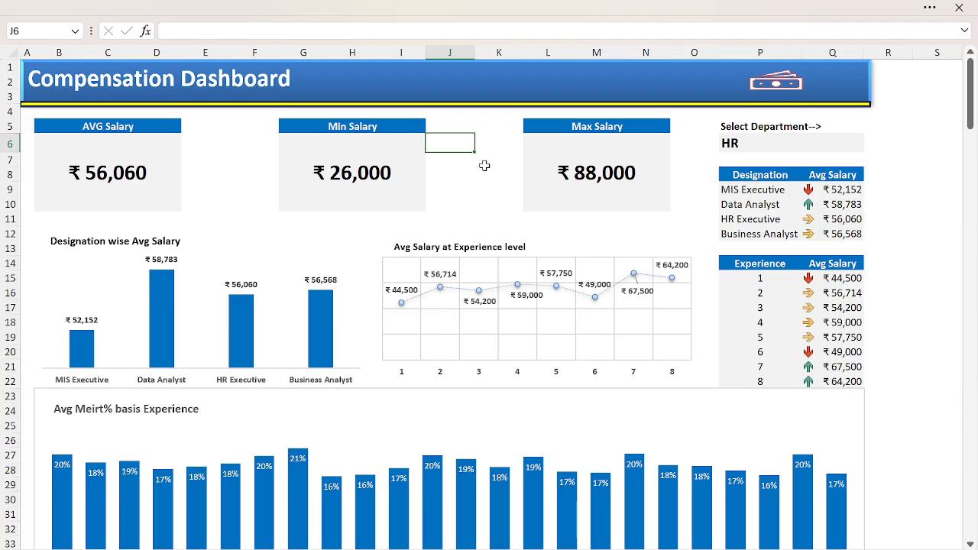
{"action": "key", "text": "alt+Tab"}
{"action": "key", "text": "alt+Right"}
{"action": "key", "text": "alt+Down"}
{"action": "key", "text": "alt+Up"}
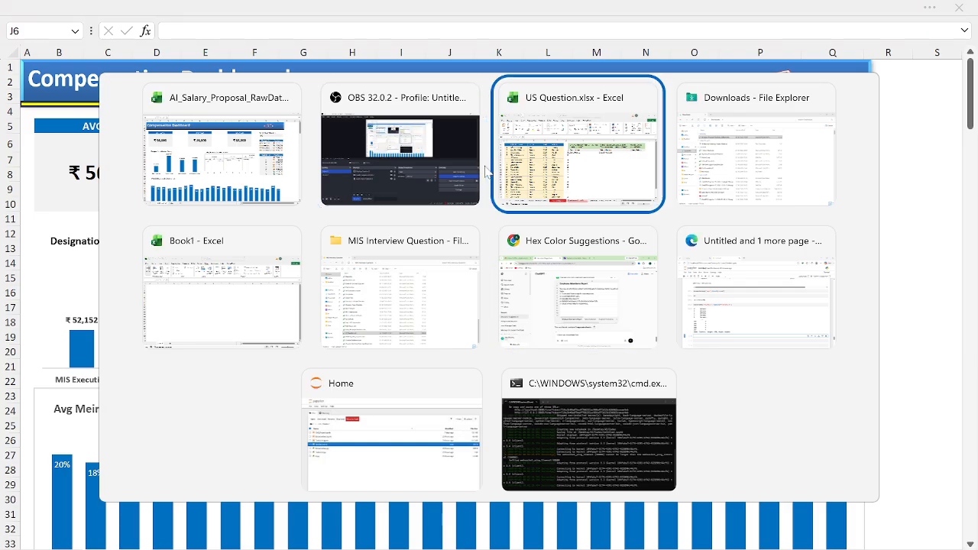